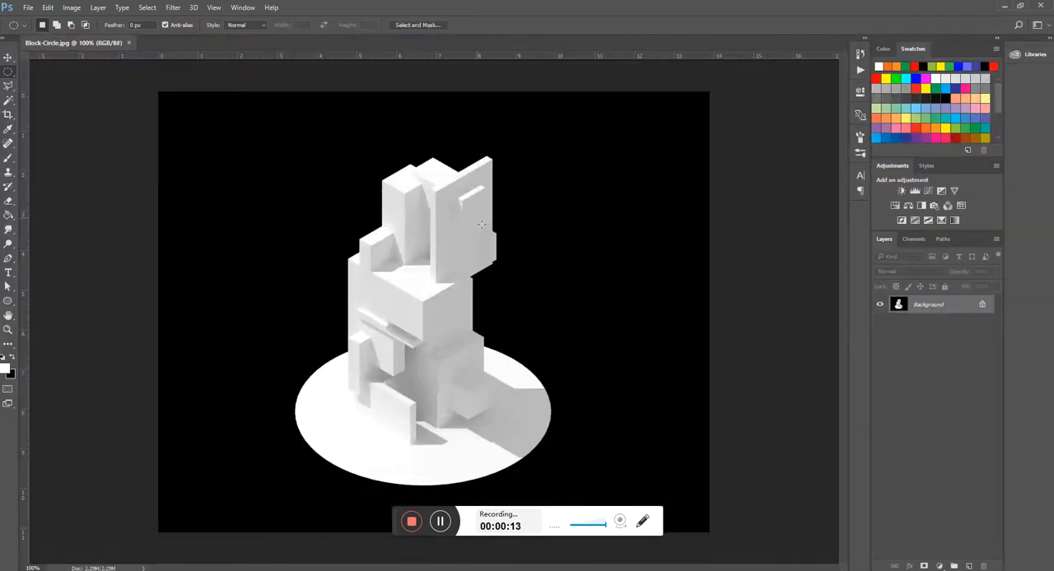
- Set the image resolution to 300 pixels/inch with automatic resampling
{"action": "scroll", "coordinate": [482, 224], "scroll_direction": "down", "scroll_amount": 4}
{"action": "scroll", "coordinate": [386, 339], "scroll_direction": "up", "scroll_amount": 3}
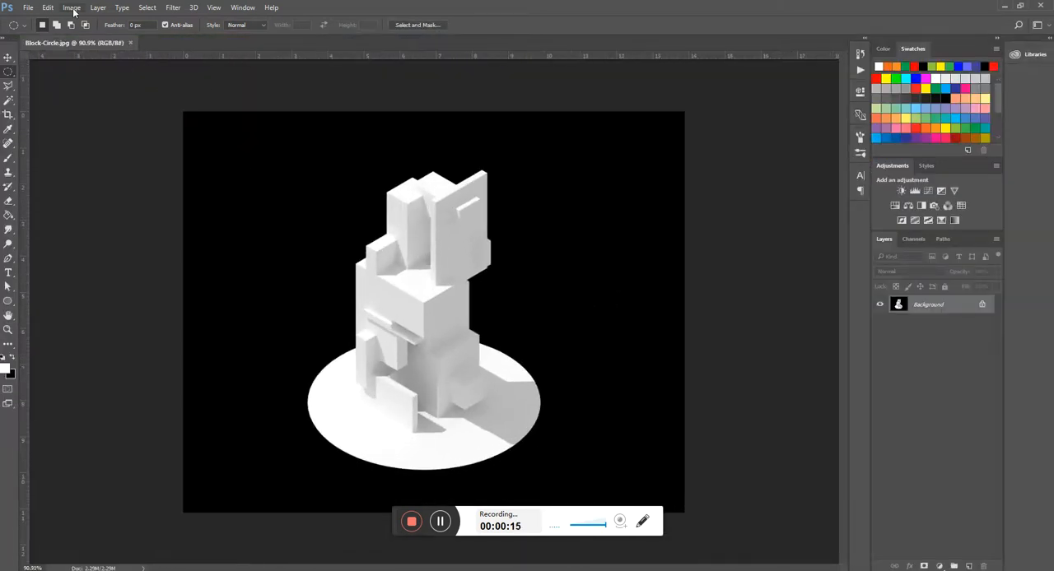
{"action": "left_click", "coordinate": [73, 8]}
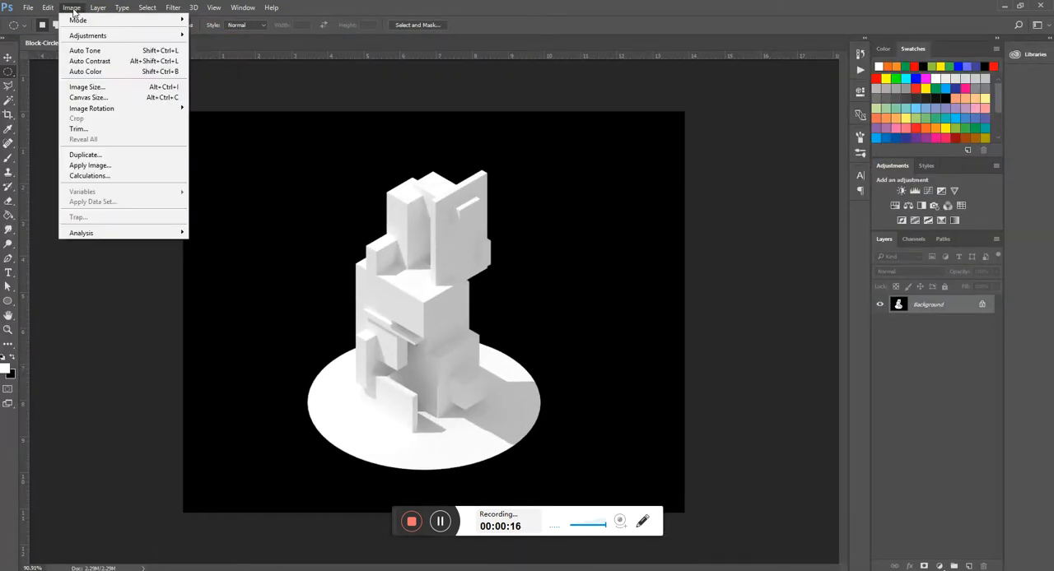
{"action": "left_click", "coordinate": [86, 86]}
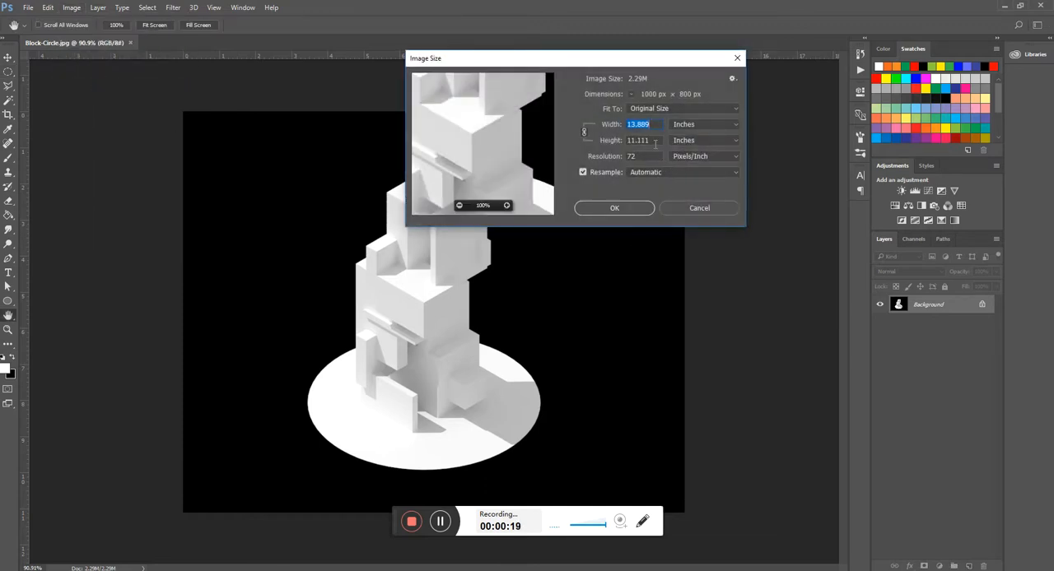
{"action": "left_click", "coordinate": [650, 140]}
{"action": "type", "text": "300"}
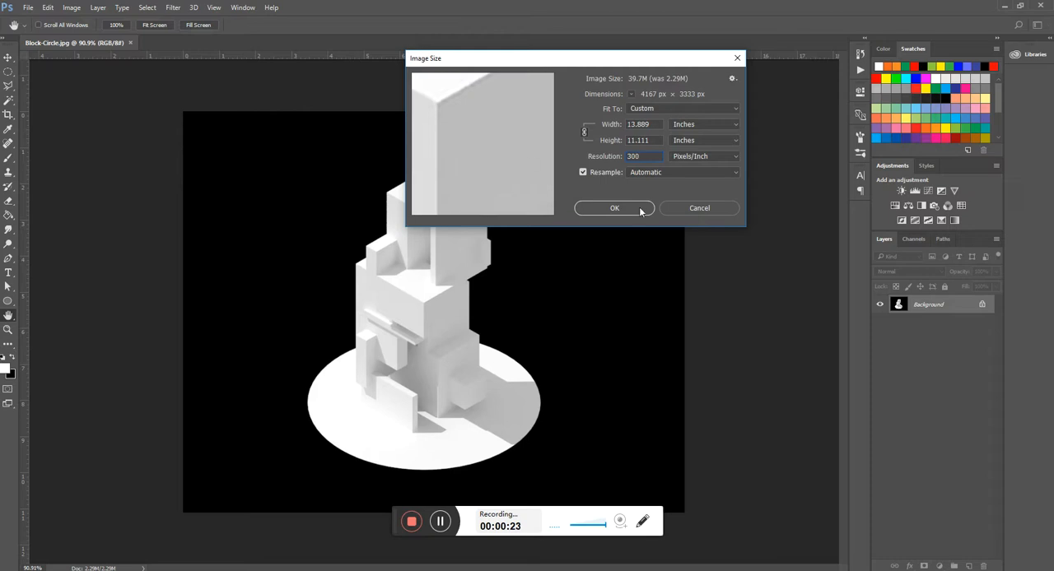
{"action": "left_click", "coordinate": [640, 208]}
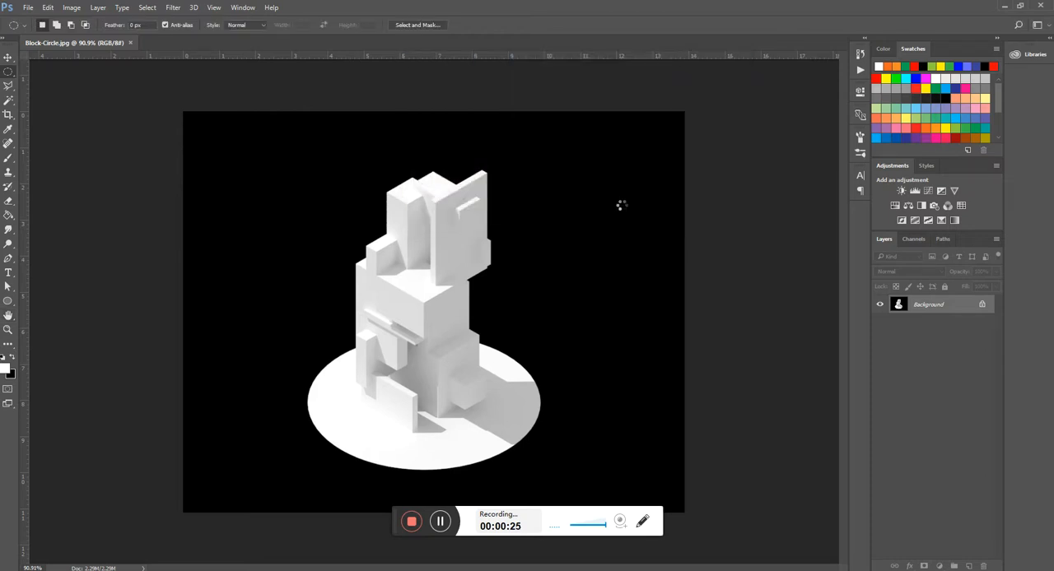
{"action": "scroll", "coordinate": [529, 215], "scroll_direction": "up", "scroll_amount": 3}
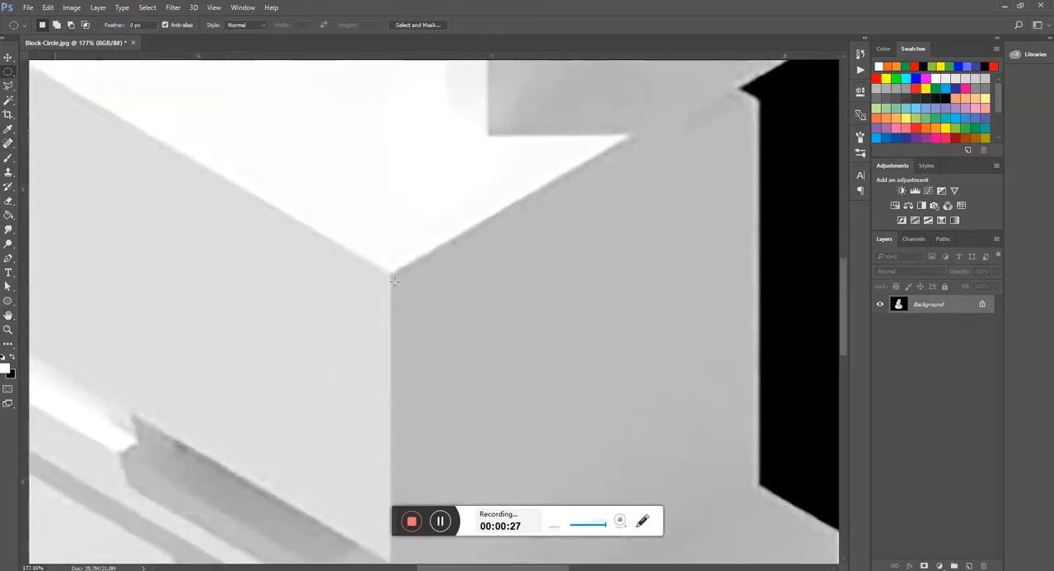
{"action": "scroll", "coordinate": [430, 176], "scroll_direction": "down", "scroll_amount": 3}
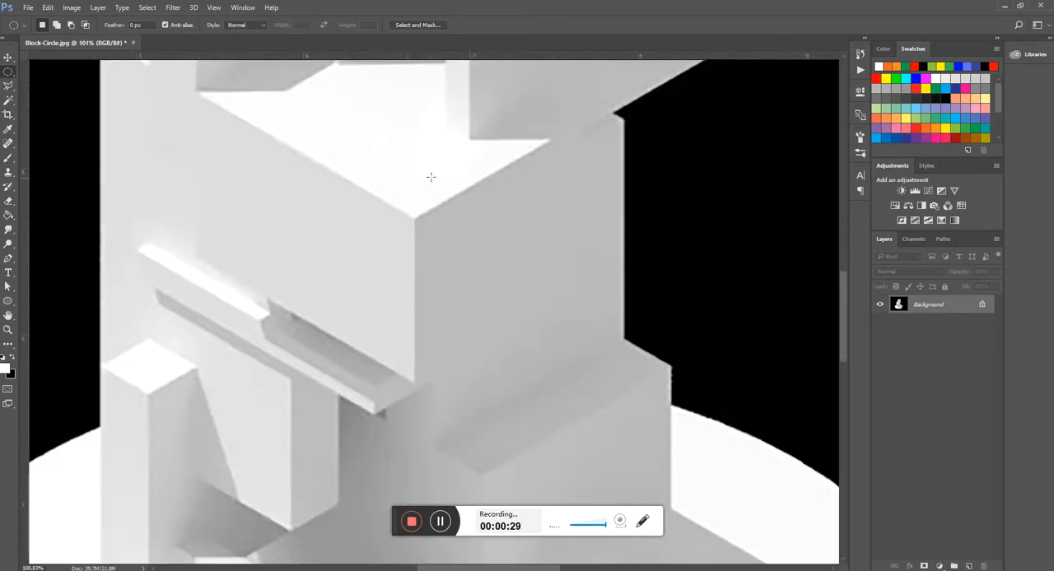
{"action": "scroll", "coordinate": [305, 195], "scroll_direction": "up", "scroll_amount": 2}
{"action": "scroll", "coordinate": [283, 301], "scroll_direction": "down", "scroll_amount": 6}
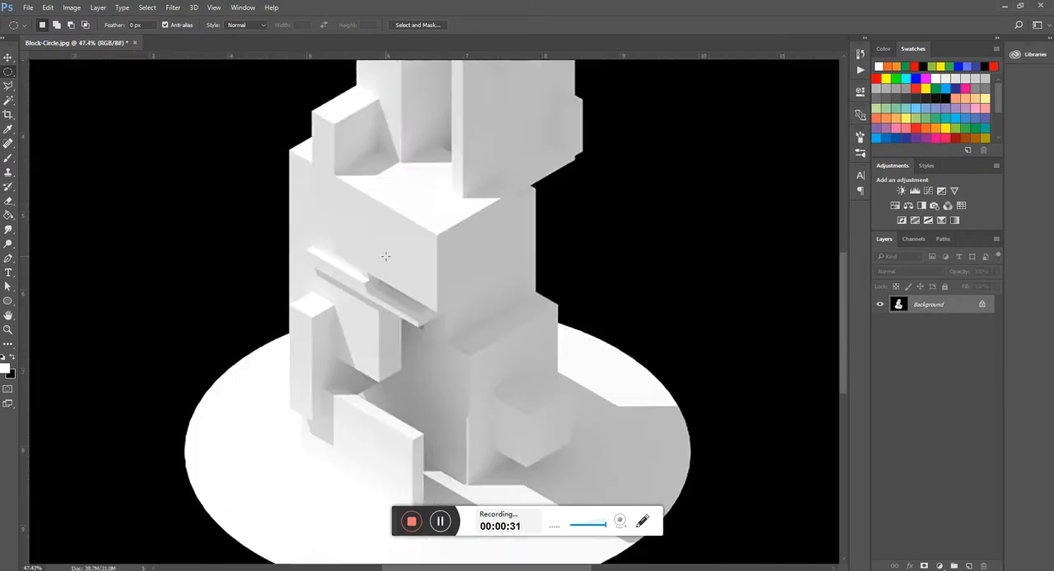
{"action": "scroll", "coordinate": [379, 258], "scroll_direction": "up", "scroll_amount": 2}
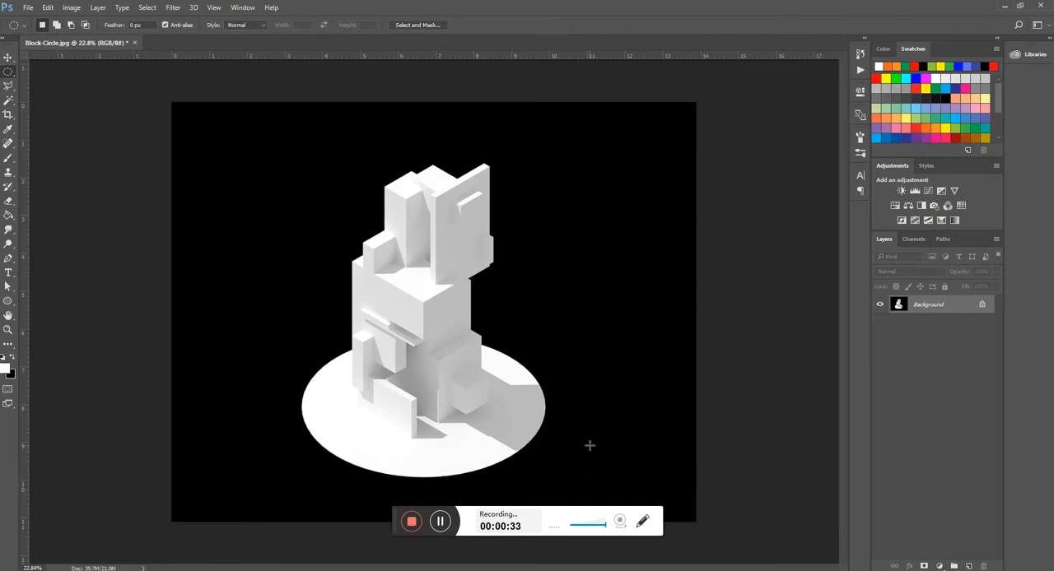
{"action": "scroll", "coordinate": [517, 328], "scroll_direction": "down", "scroll_amount": 1}
- Switch to File Explorer and open the Raw Render folder inside 1002_Comm Skills > Rhino
{"action": "mouse_move", "coordinate": [304, 562]}
{"action": "mouse_move", "coordinate": [302, 545]}
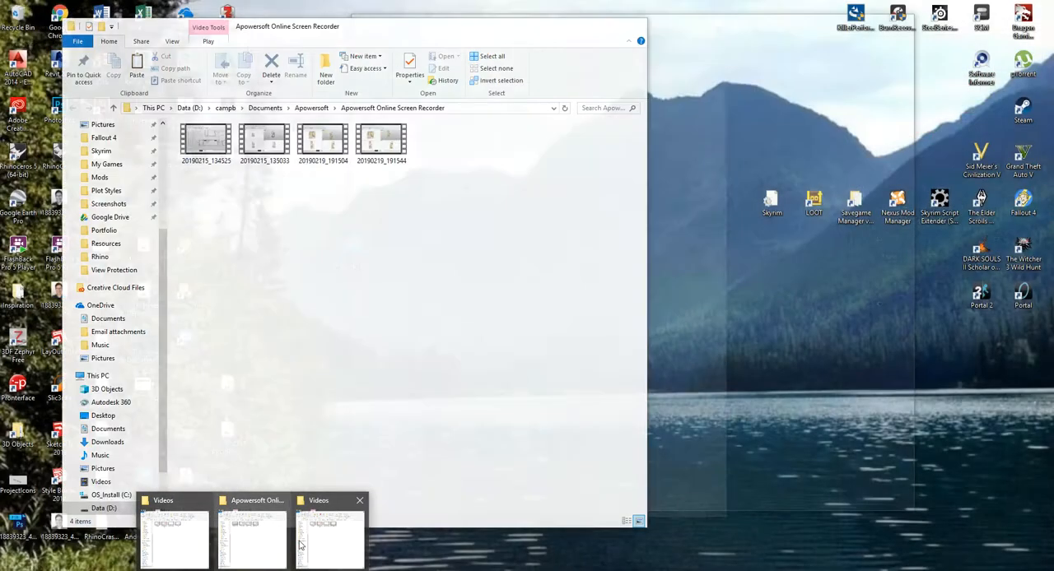
{"action": "left_click", "coordinate": [336, 533]}
{"action": "left_click", "coordinate": [514, 97]}
{"action": "left_click", "coordinate": [486, 277]}
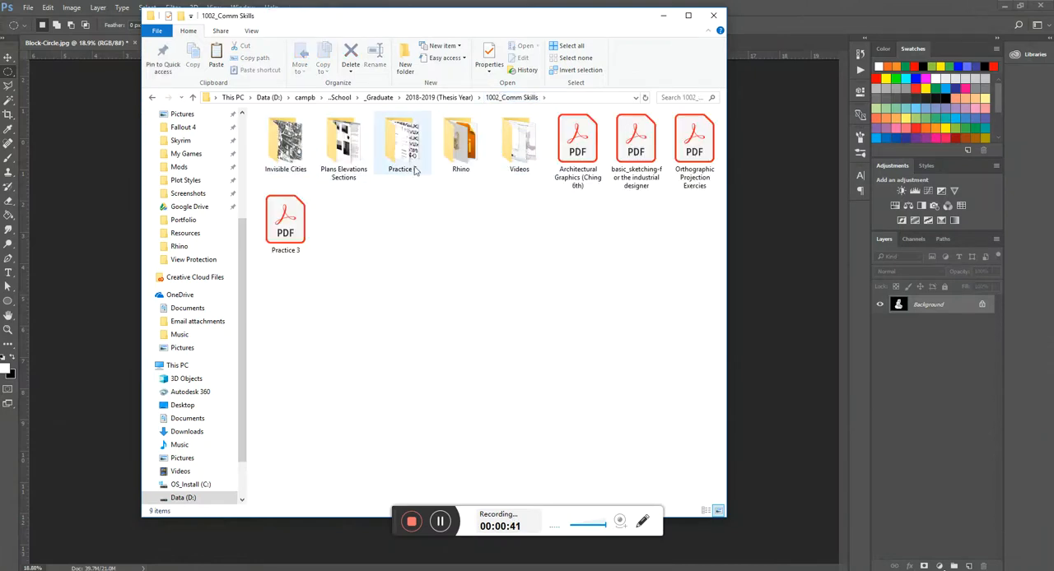
{"action": "double_click", "coordinate": [460, 142]}
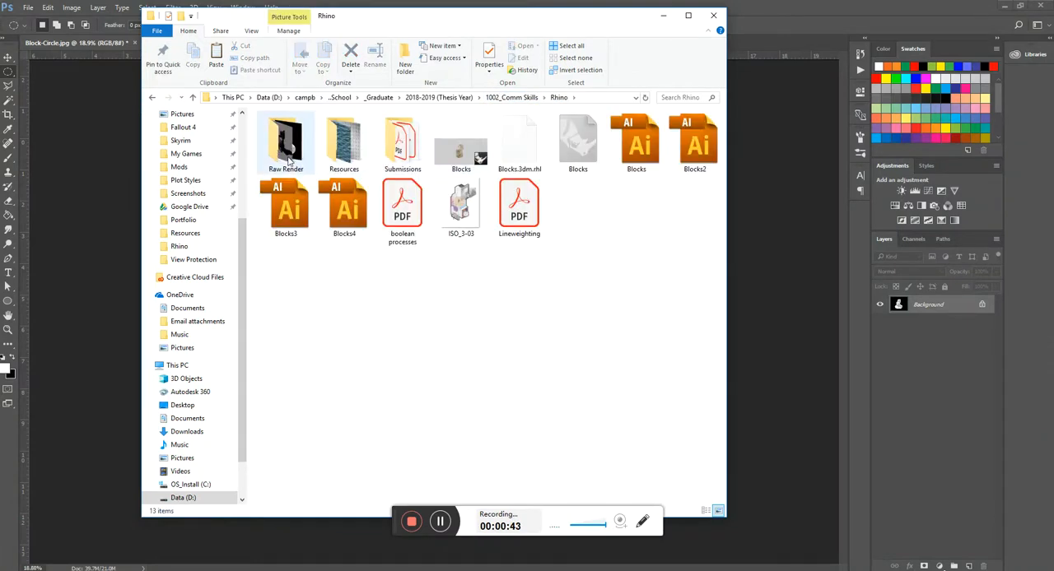
{"action": "double_click", "coordinate": [287, 159]}
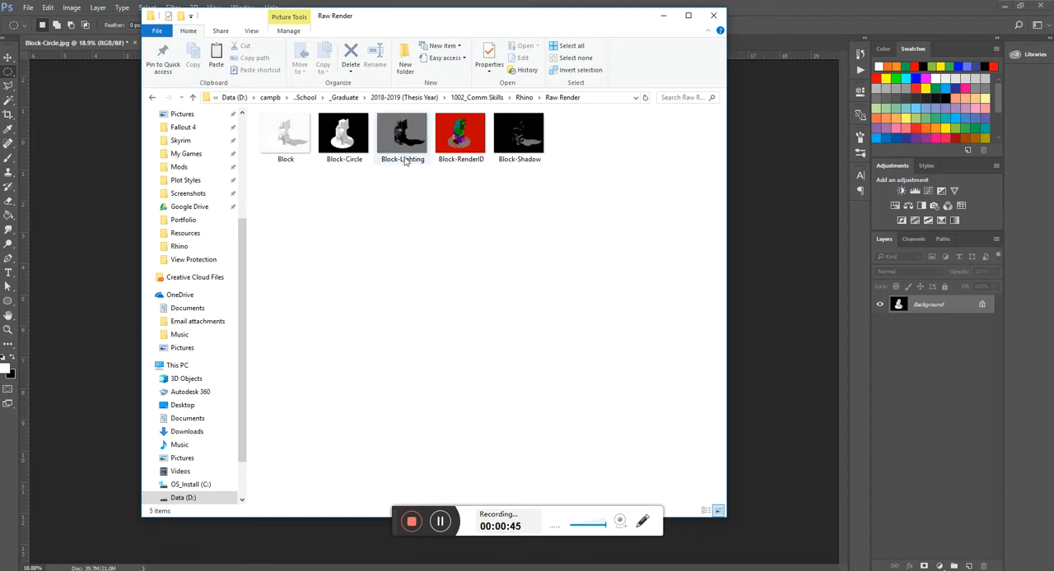
- Place the Block, Block-Lighting, Block-RenderID and Block-Shadow images into the Block-Circle document at their default size and position
{"action": "left_click", "coordinate": [286, 143]}
{"action": "left_click", "coordinate": [416, 144]}
{"action": "left_click", "coordinate": [465, 140], "text": "ctrl"}
{"action": "left_click", "coordinate": [525, 143], "text": "ctrl"}
{"action": "left_click_drag", "start_coordinate": [458, 141], "coordinate": [748, 212]}
{"action": "left_click_drag", "start_coordinate": [782, 252], "coordinate": [782, 253]}
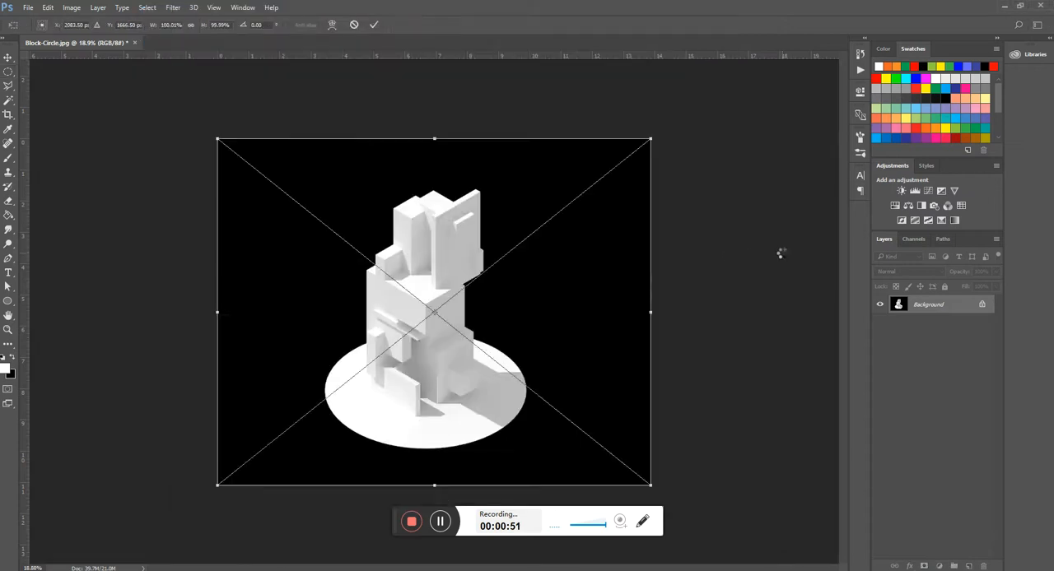
{"action": "key", "text": "Return"}
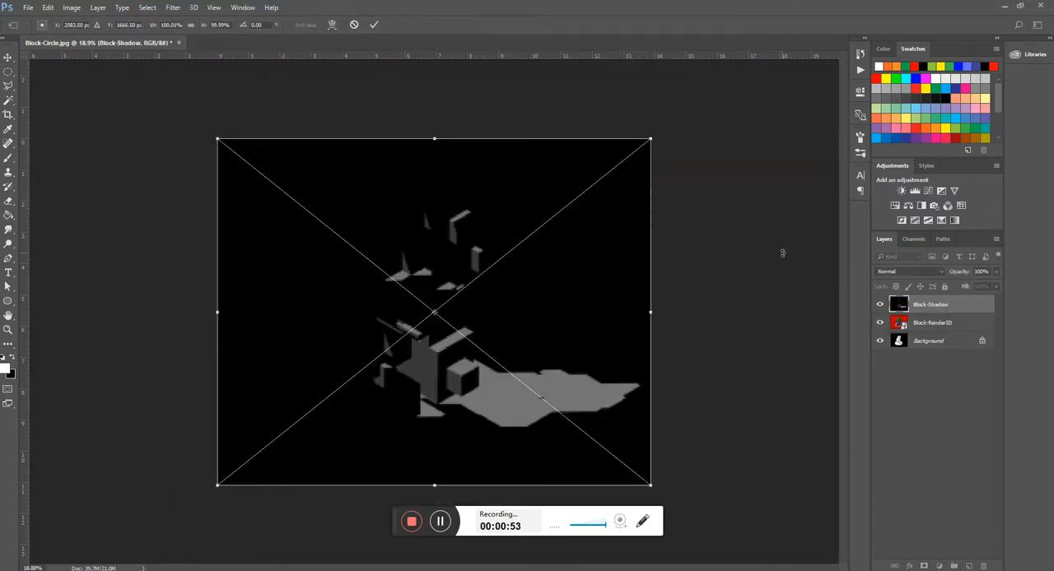
{"action": "key", "text": "Return"}
{"action": "key", "text": "Return"}
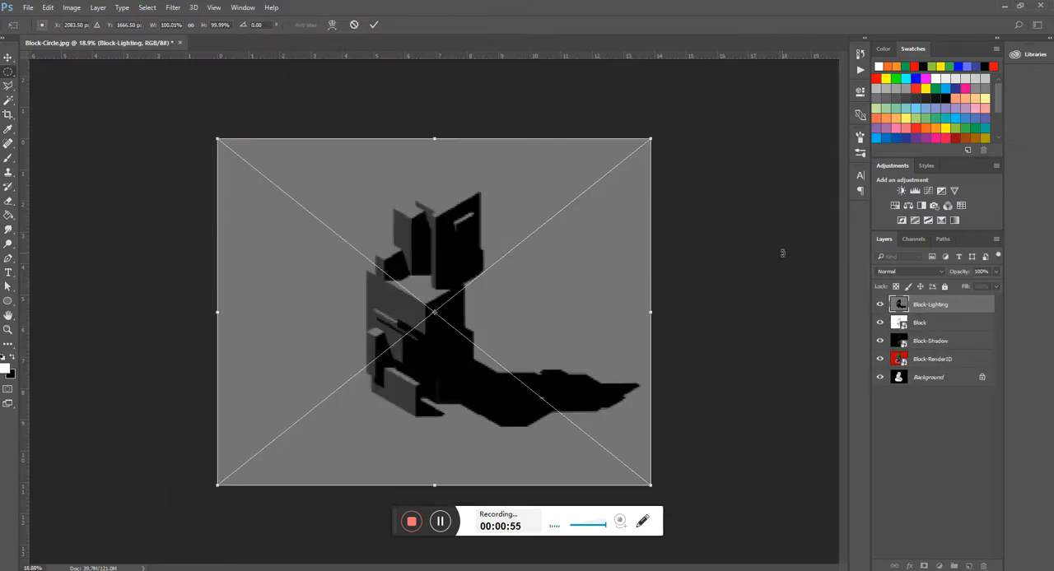
{"action": "key", "text": "Return"}
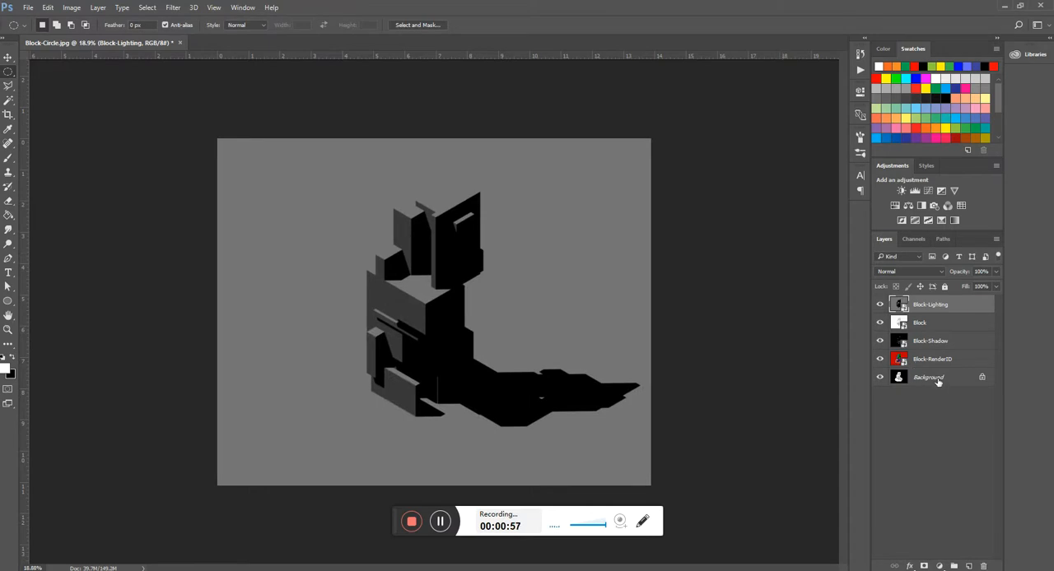
- Unlock the Background layer so that it can be reordered
{"action": "left_click", "coordinate": [936, 287]}
{"action": "left_click", "coordinate": [932, 286]}
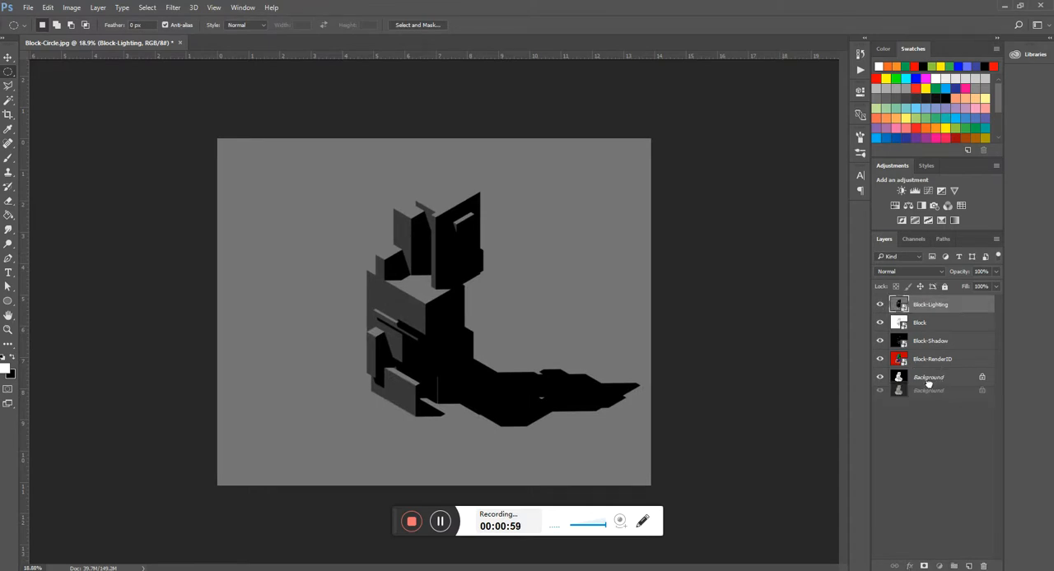
{"action": "left_click", "coordinate": [926, 378]}
{"action": "left_click_drag", "start_coordinate": [925, 360], "coordinate": [927, 391]}
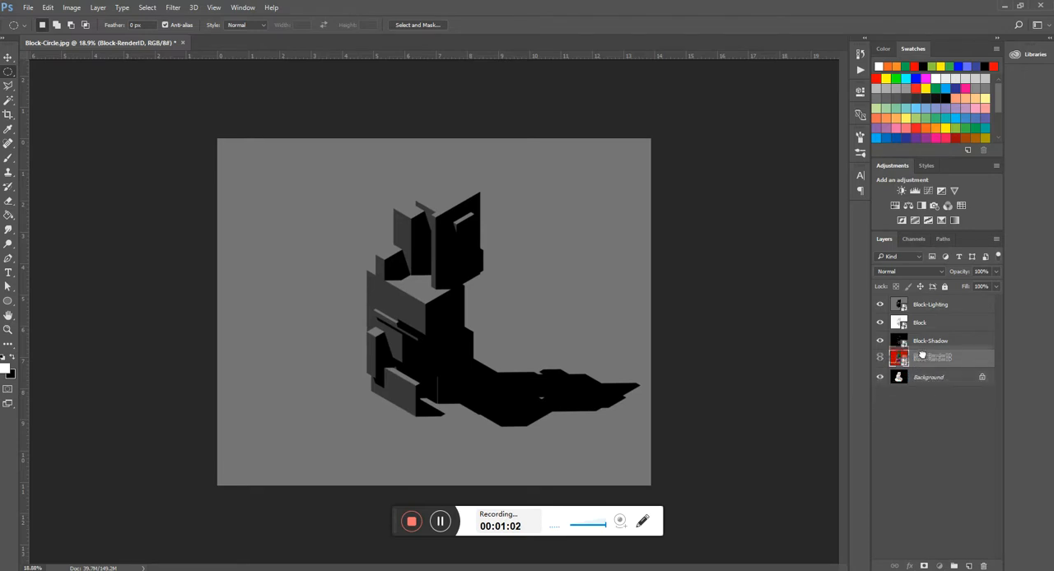
{"action": "left_click", "coordinate": [981, 377]}
- Move the Block-Lighting, Block, Block-Shadow and Block-RenderID layers together beneath Layer 0
{"action": "left_click", "coordinate": [930, 361]}
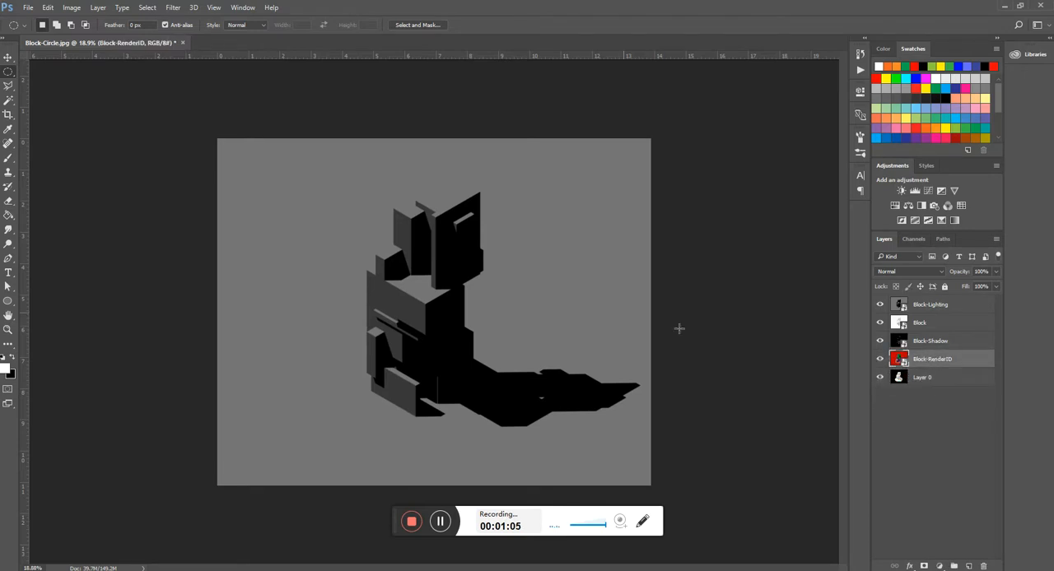
{"action": "left_click", "coordinate": [930, 306], "text": "shift"}
{"action": "left_click_drag", "start_coordinate": [930, 306], "coordinate": [921, 424]}
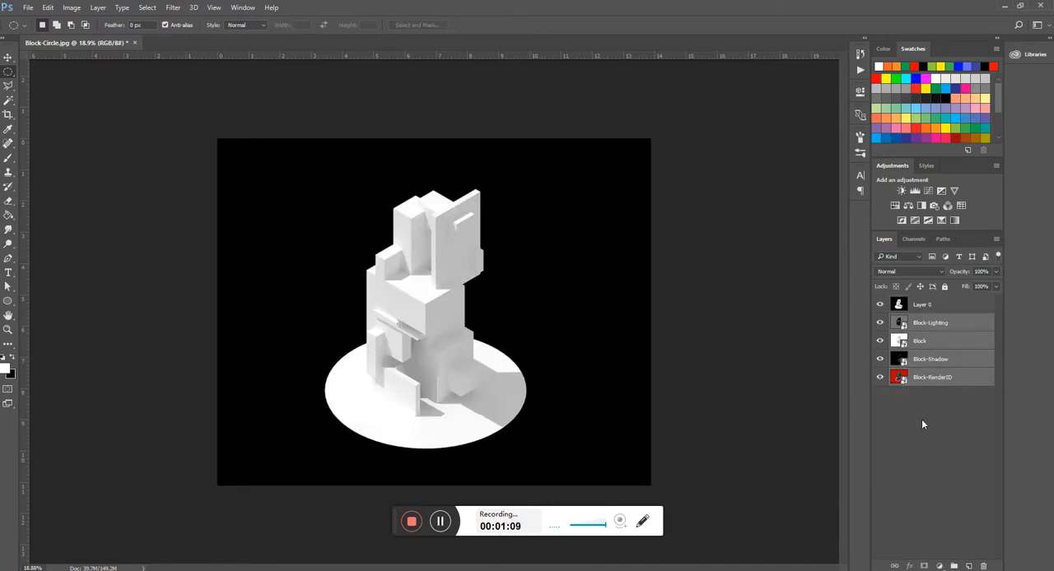
{"action": "left_click", "coordinate": [921, 423]}
- Mask Layer 0 to the white model and its round base, using an inverted Magic Wand selection of the black background
{"action": "left_click", "coordinate": [924, 309]}
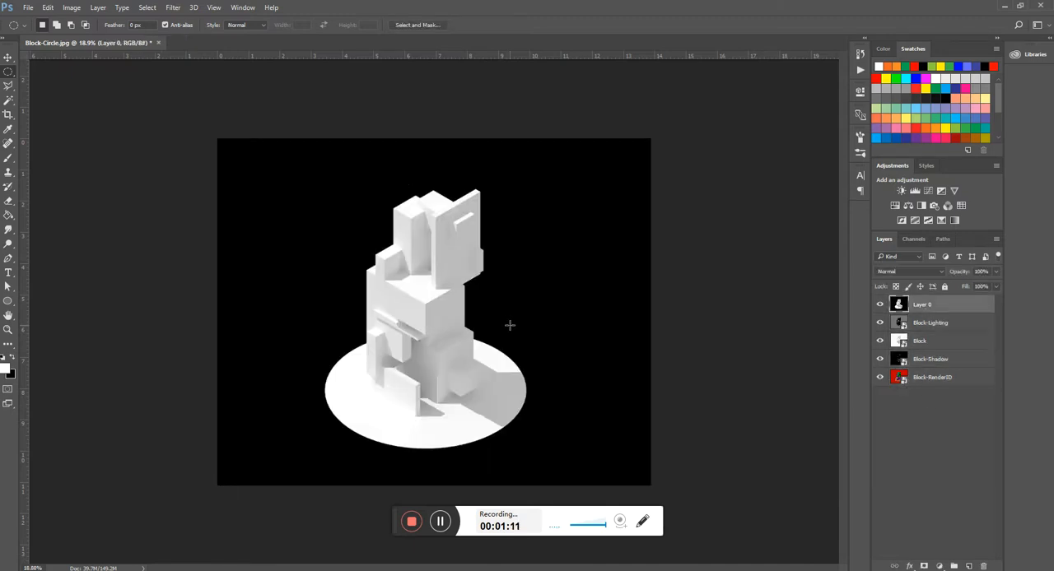
{"action": "key", "text": "w"}
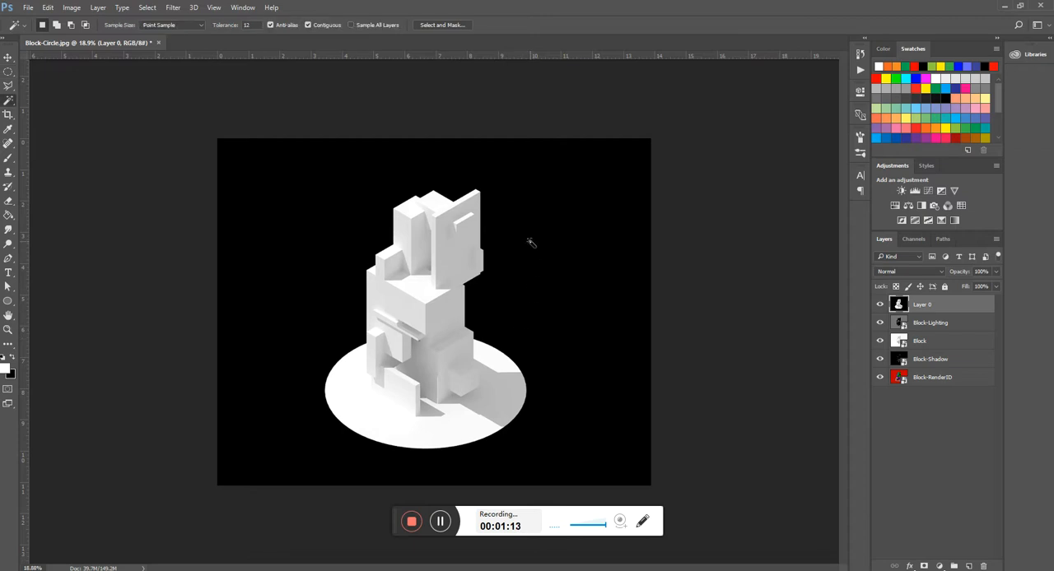
{"action": "left_click", "coordinate": [554, 364]}
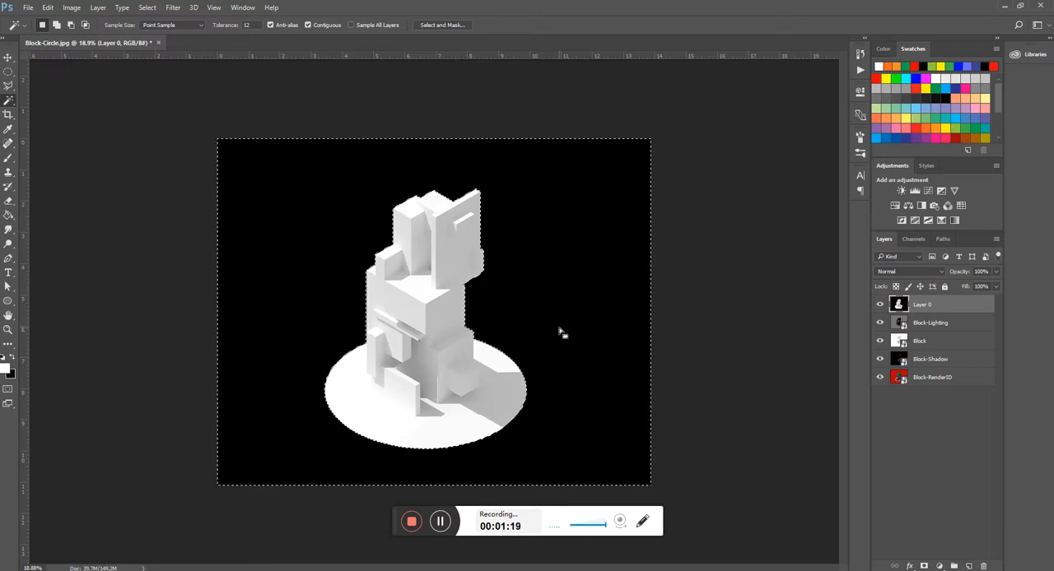
{"action": "key", "text": "ctrl+d"}
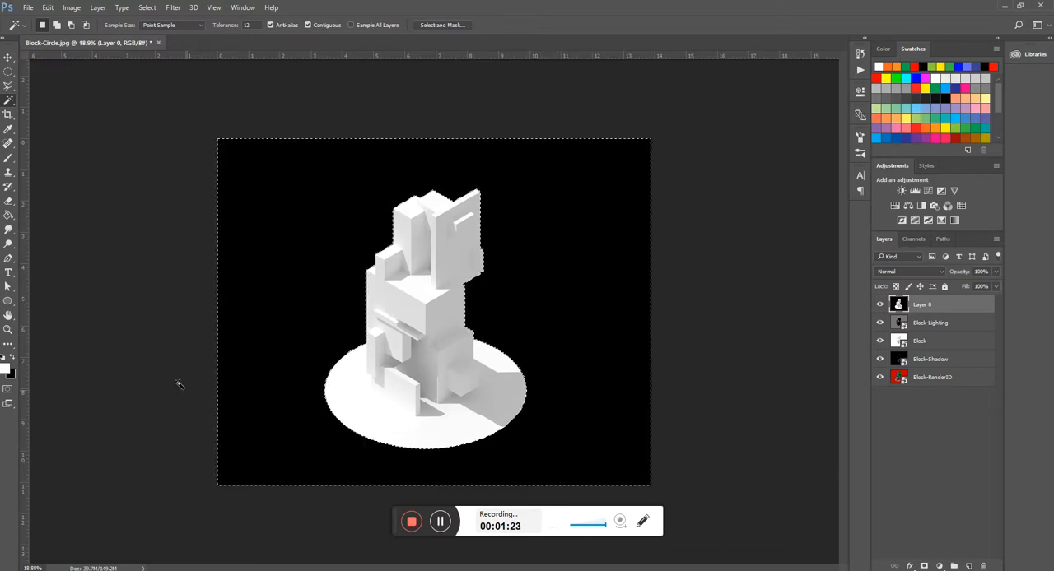
{"action": "right_click", "coordinate": [570, 399]}
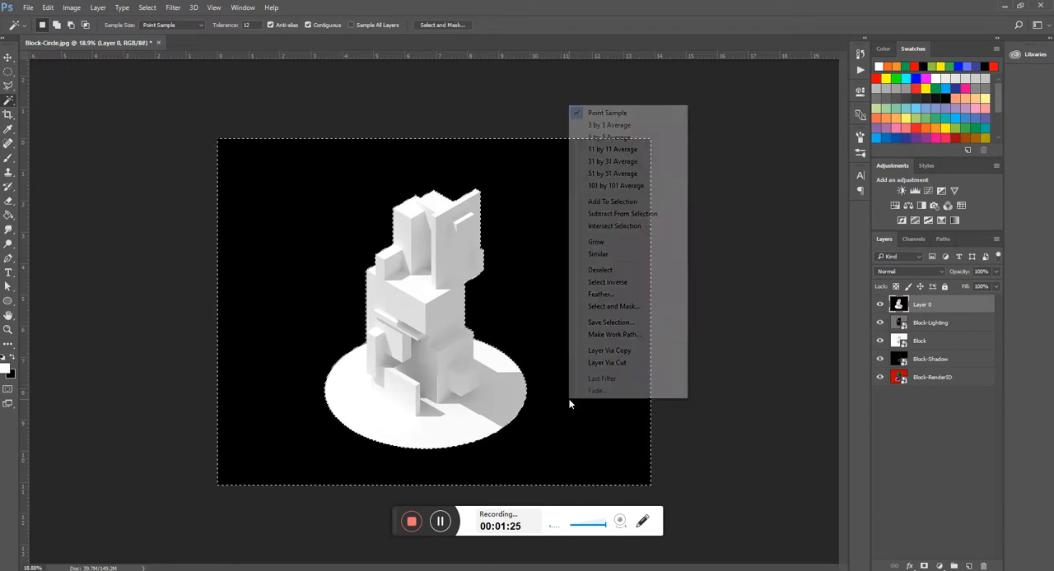
{"action": "left_click", "coordinate": [599, 284]}
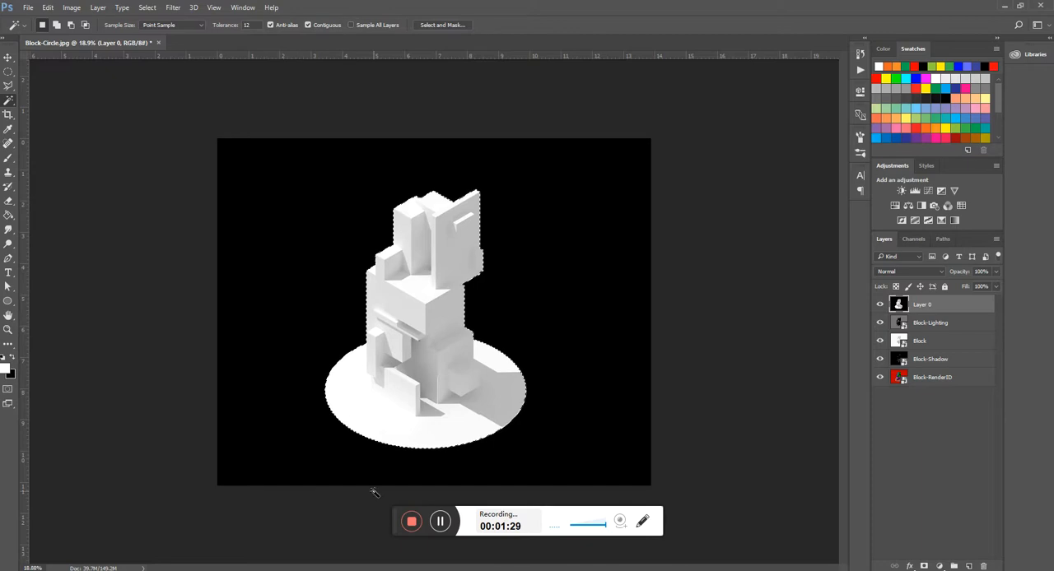
{"action": "left_click", "coordinate": [924, 567]}
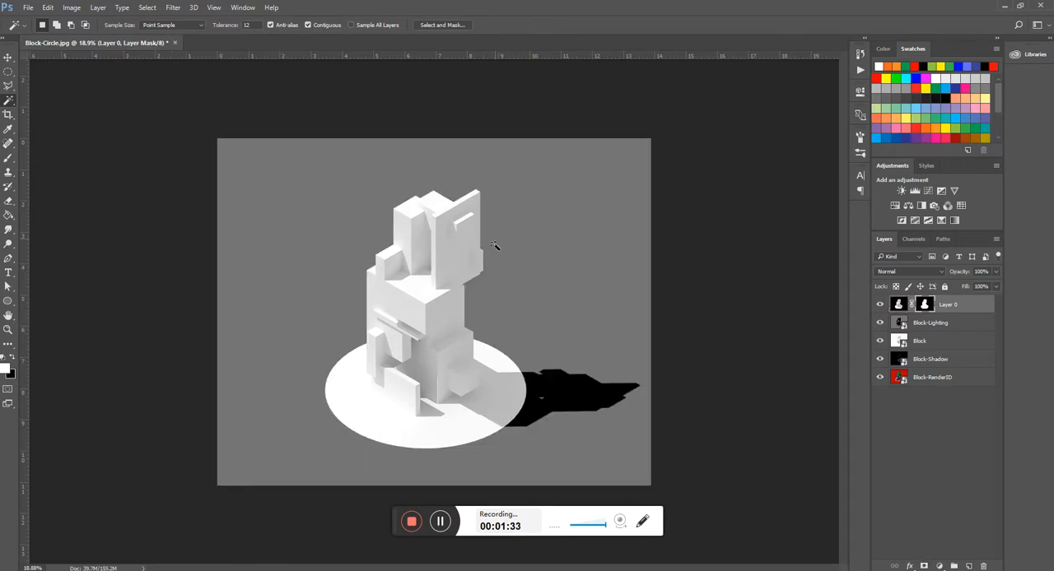
- Move the Block layer above Layer 0 and the Block-RenderID layer to the top of the layer stack
{"action": "left_click_drag", "start_coordinate": [922, 346], "coordinate": [925, 301]}
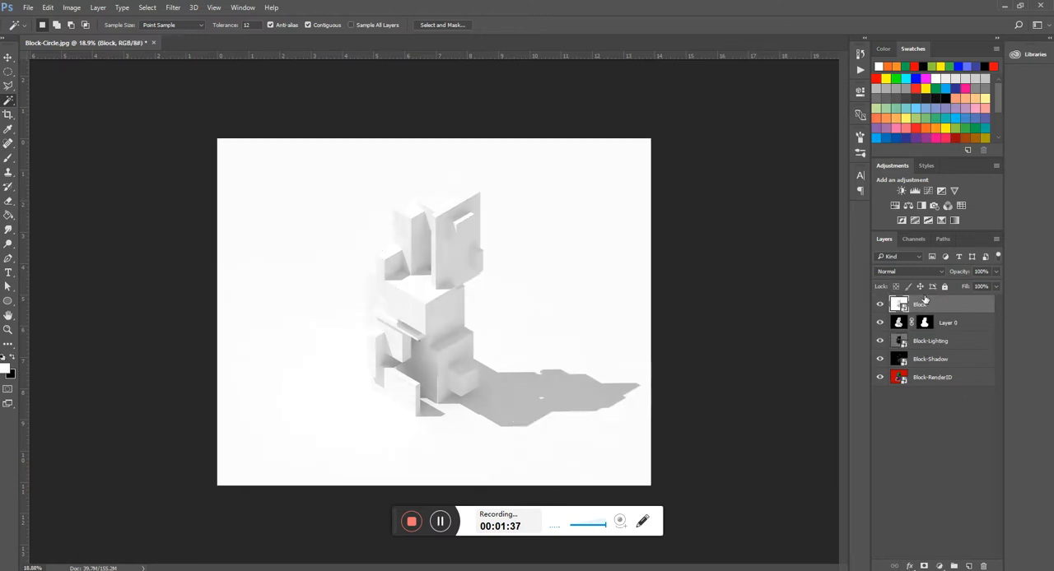
{"action": "left_click", "coordinate": [519, 306]}
{"action": "left_click_drag", "start_coordinate": [938, 376], "coordinate": [925, 296]}
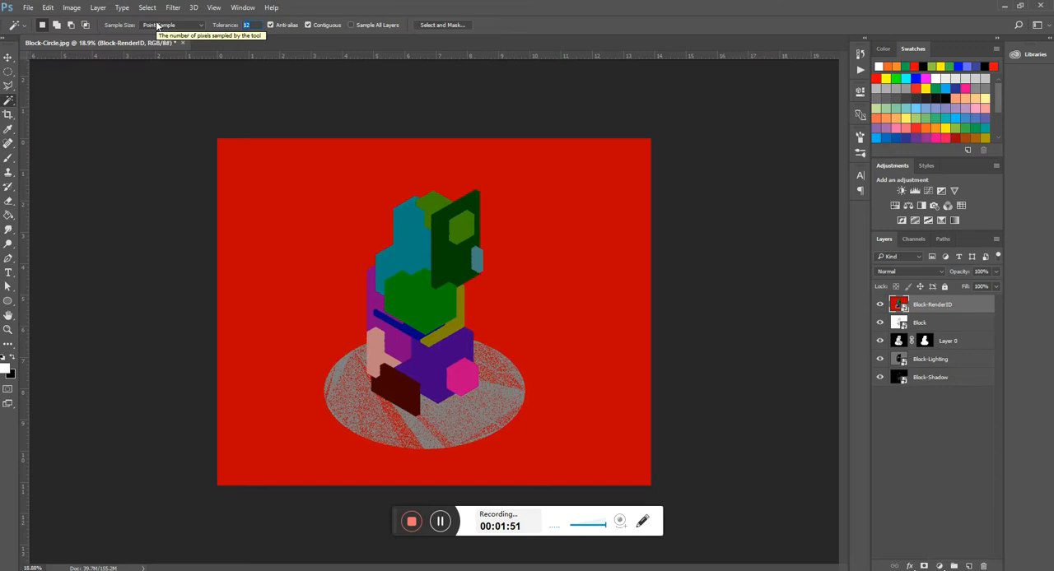
- Select the red area around the model with the Magic Wand at tolerance 50 and make the Block layer active
{"action": "type", "text": "50"}
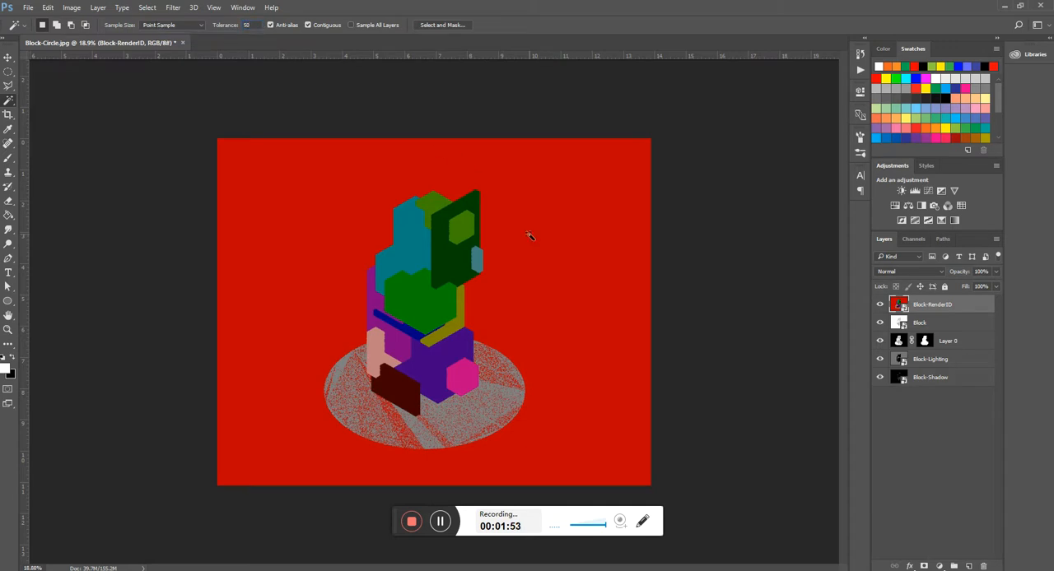
{"action": "left_click", "coordinate": [603, 285]}
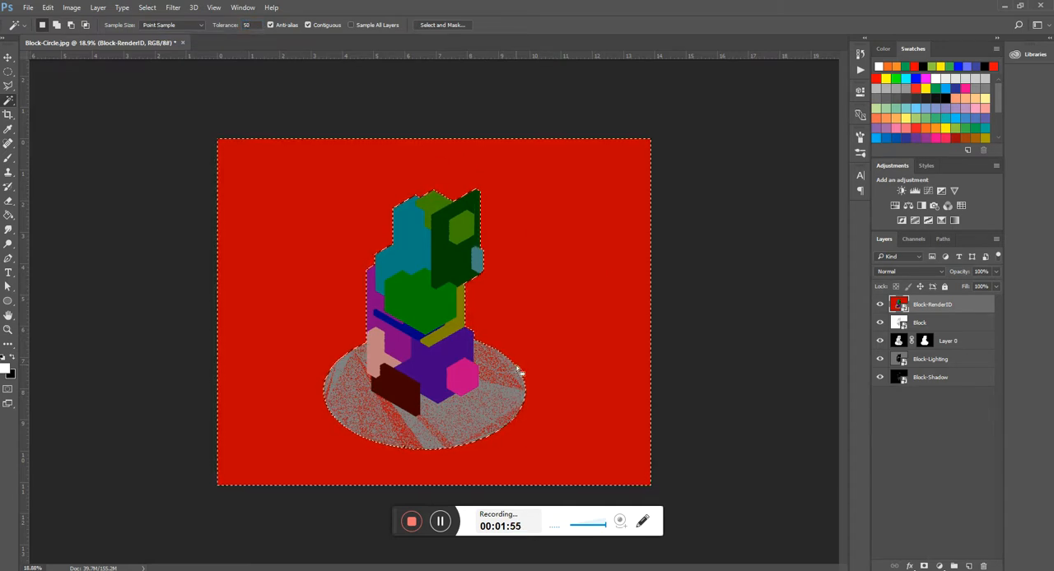
{"action": "left_click", "coordinate": [928, 326]}
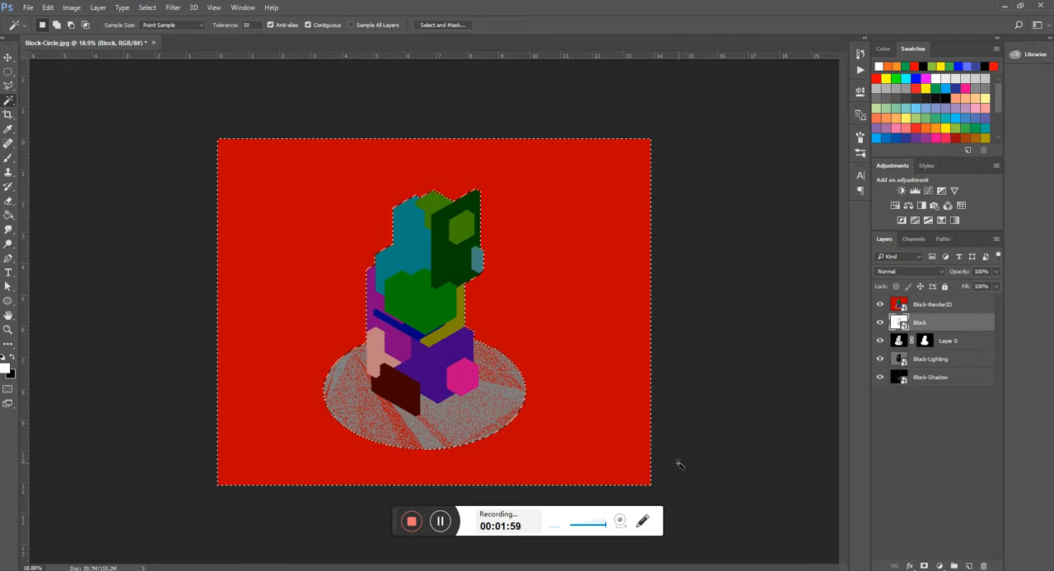
- Start a Polygonal Lasso outline added to the selection, tracing the purple and magenta blocks' edges against the round base up to the dark red block
{"action": "key", "text": "l"}
{"action": "scroll", "coordinate": [641, 447], "scroll_direction": "up", "scroll_amount": 10, "text": "alt"}
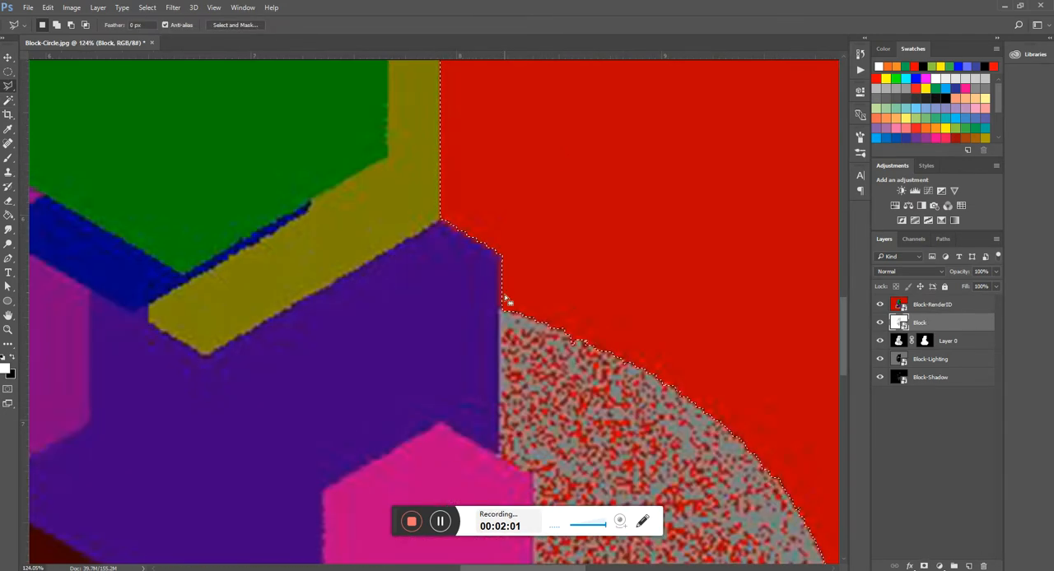
{"action": "left_click", "coordinate": [501, 455]}
{"action": "scroll", "coordinate": [508, 461], "scroll_direction": "down", "scroll_amount": 3}
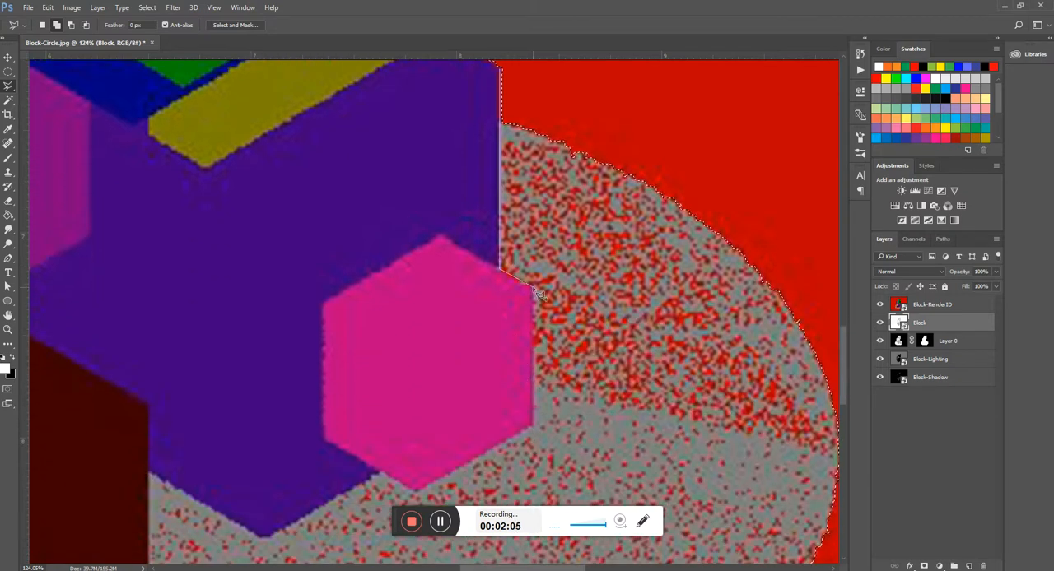
{"action": "left_click", "coordinate": [533, 285]}
{"action": "left_click", "coordinate": [533, 426]}
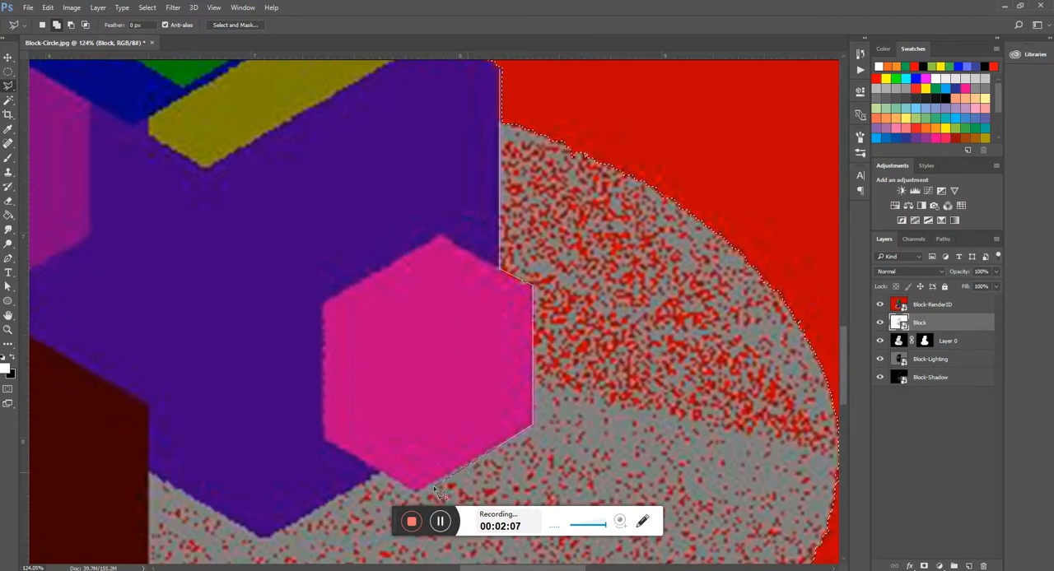
{"action": "left_click", "coordinate": [383, 475]}
{"action": "scroll", "coordinate": [384, 477], "scroll_direction": "down", "scroll_amount": 3}
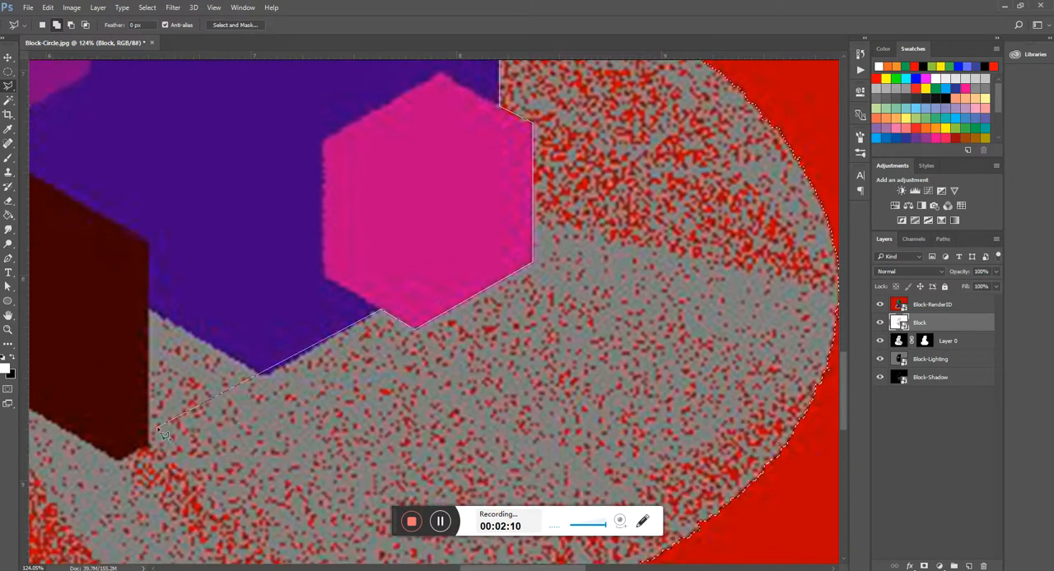
{"action": "left_click", "coordinate": [263, 376]}
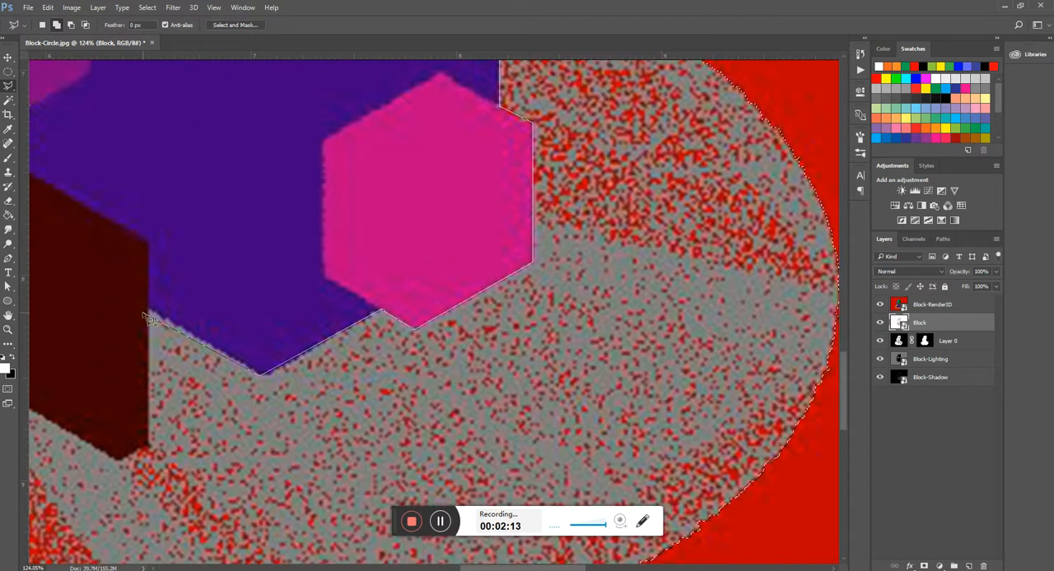
{"action": "left_click", "coordinate": [151, 312]}
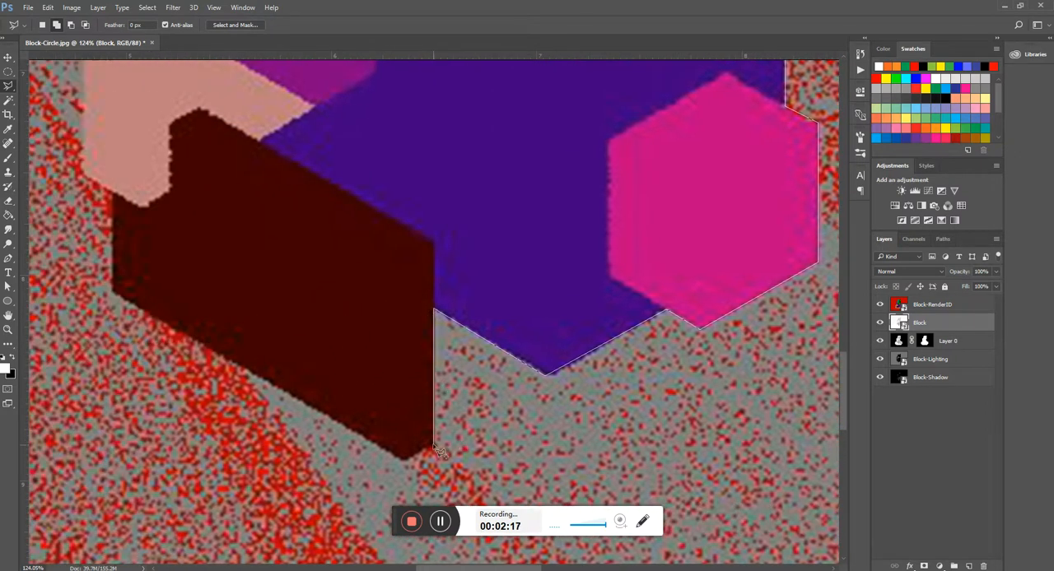
- Continue the lasso outline around the dark red and pink blocks and up the model's outer edge past the magenta-purple block
{"action": "left_click", "coordinate": [404, 460]}
{"action": "left_click", "coordinate": [113, 293]}
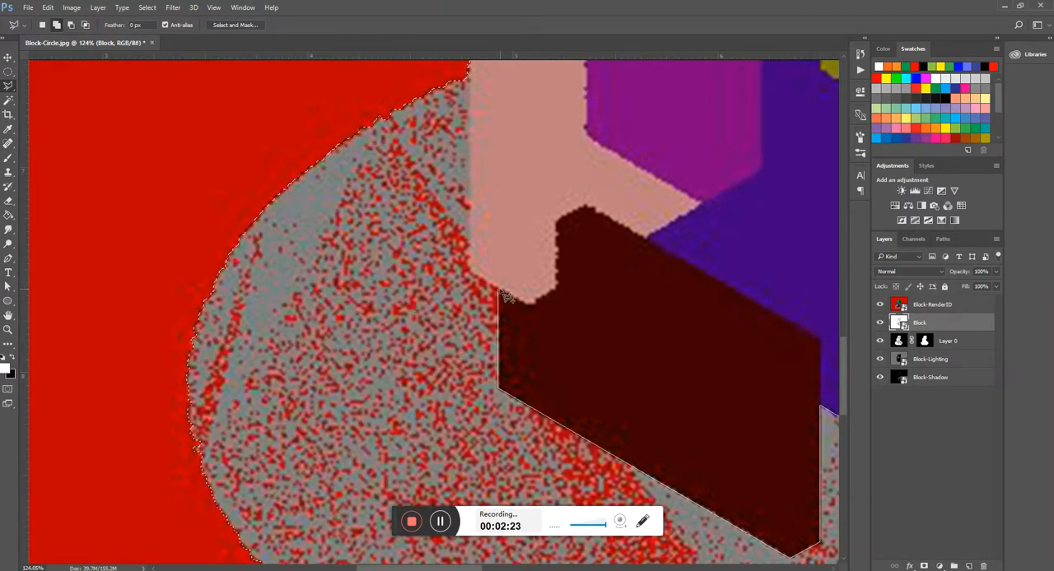
{"action": "left_click", "coordinate": [498, 286]}
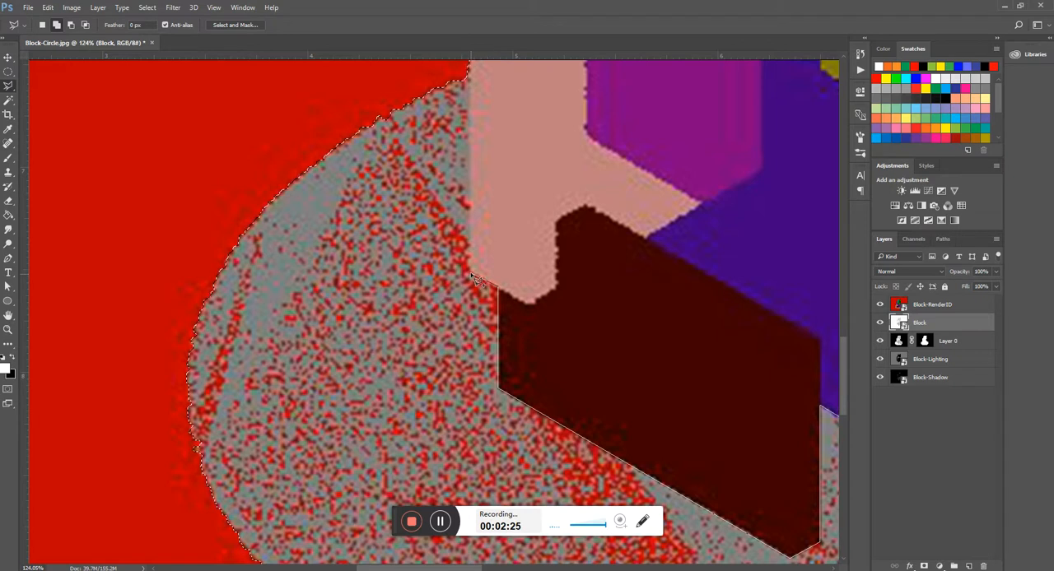
{"action": "left_click", "coordinate": [470, 273]}
{"action": "scroll", "coordinate": [473, 230], "scroll_direction": "up", "scroll_amount": 5}
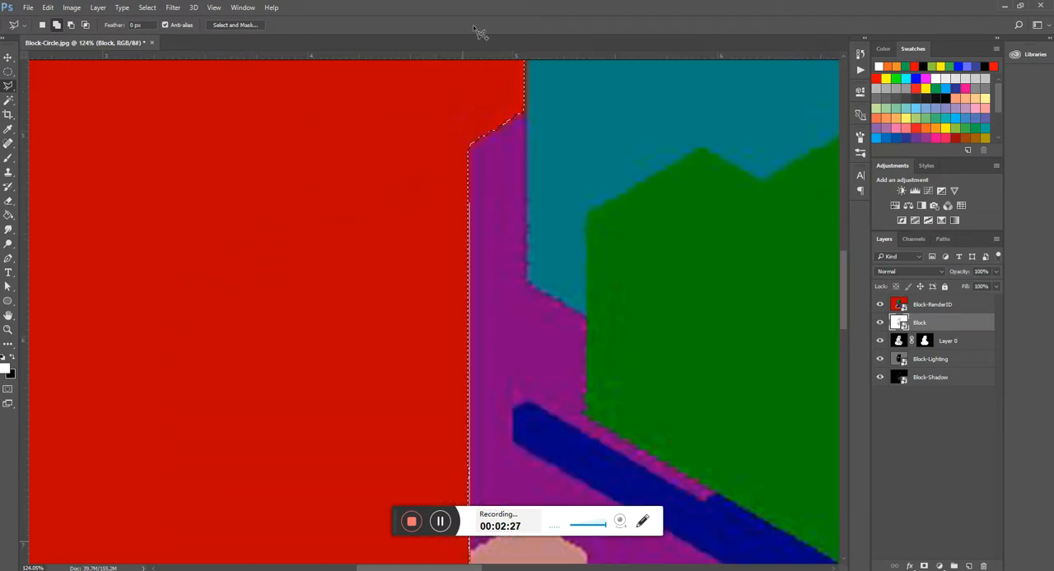
{"action": "left_click", "coordinate": [470, 134]}
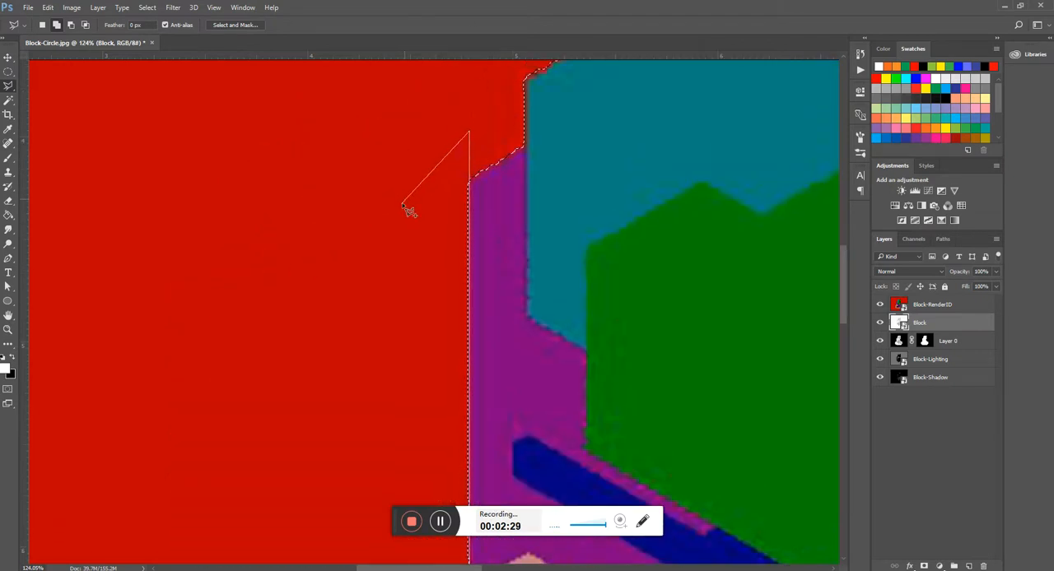
- Close the lasso outline through the red area around the round base so the whole base is added to the selection
{"action": "scroll", "coordinate": [157, 395], "scroll_direction": "down", "scroll_amount": 10}
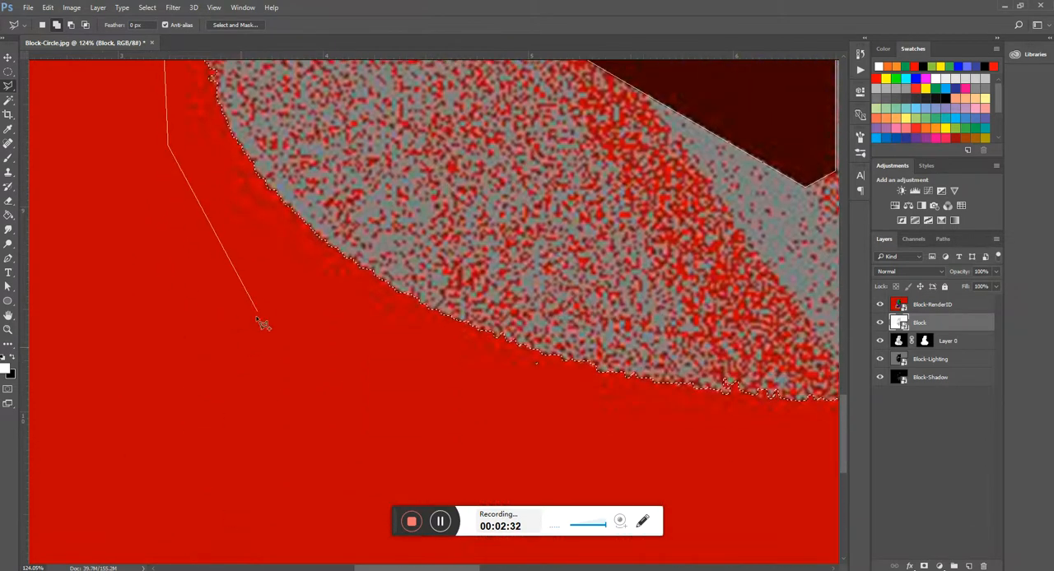
{"action": "left_click", "coordinate": [264, 302]}
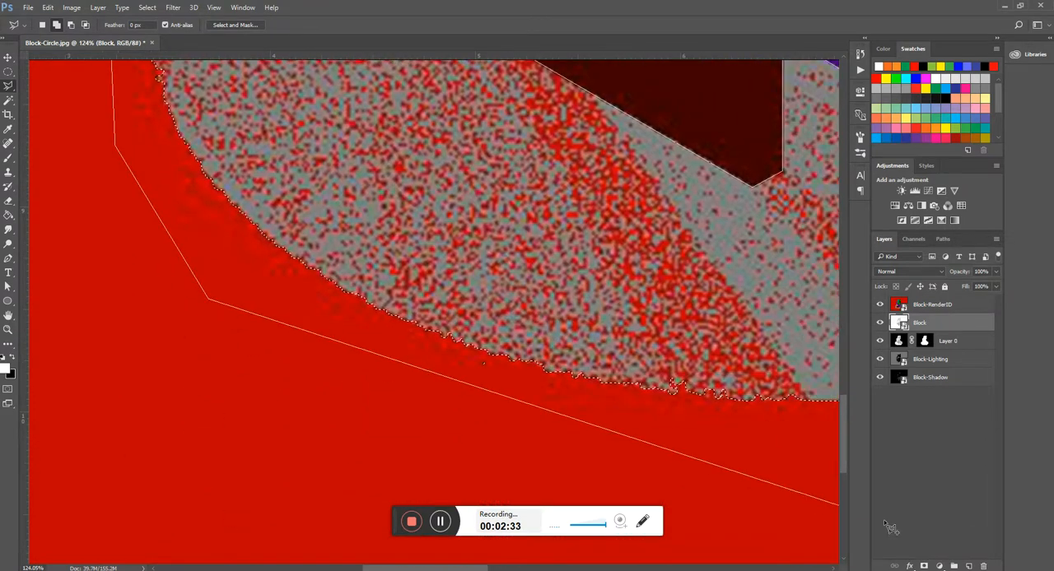
{"action": "left_click", "coordinate": [589, 462]}
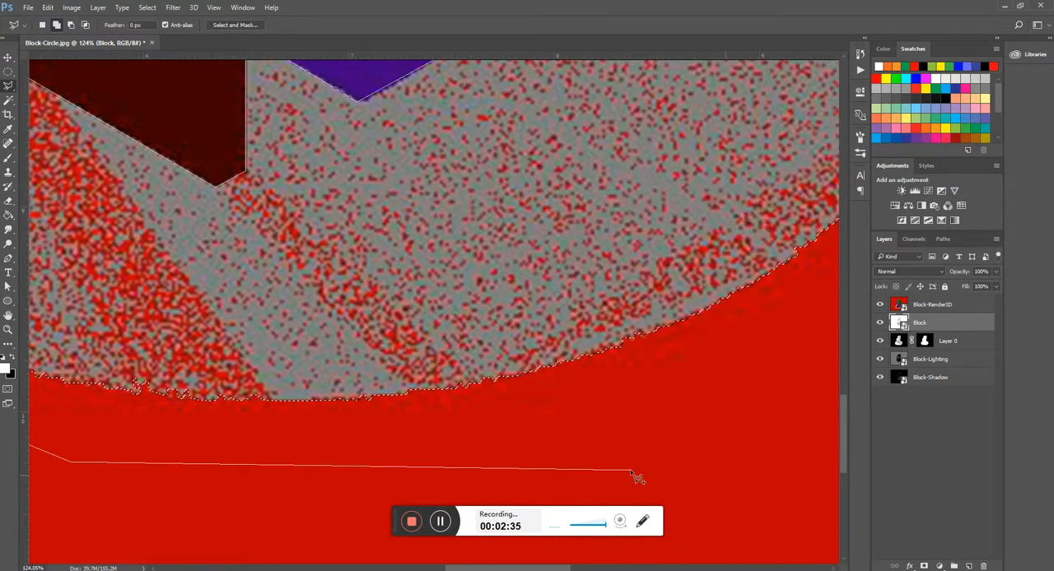
{"action": "left_click", "coordinate": [636, 472]}
{"action": "left_click", "coordinate": [685, 387]}
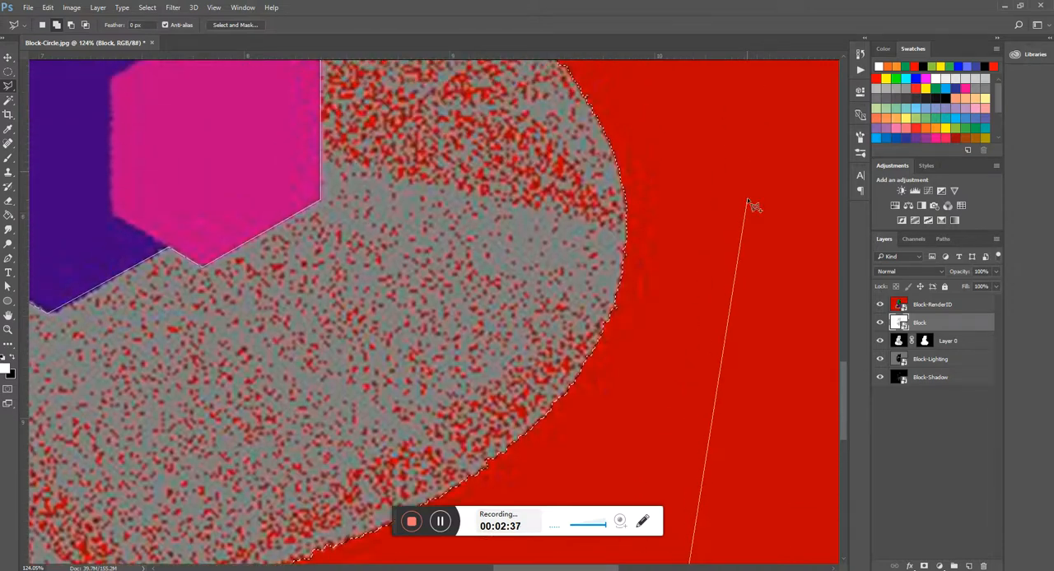
{"action": "left_click", "coordinate": [748, 204]}
{"action": "left_click", "coordinate": [676, 283]}
{"action": "double_click", "coordinate": [345, 190]}
{"action": "scroll", "coordinate": [481, 309], "scroll_direction": "down", "scroll_amount": 10}
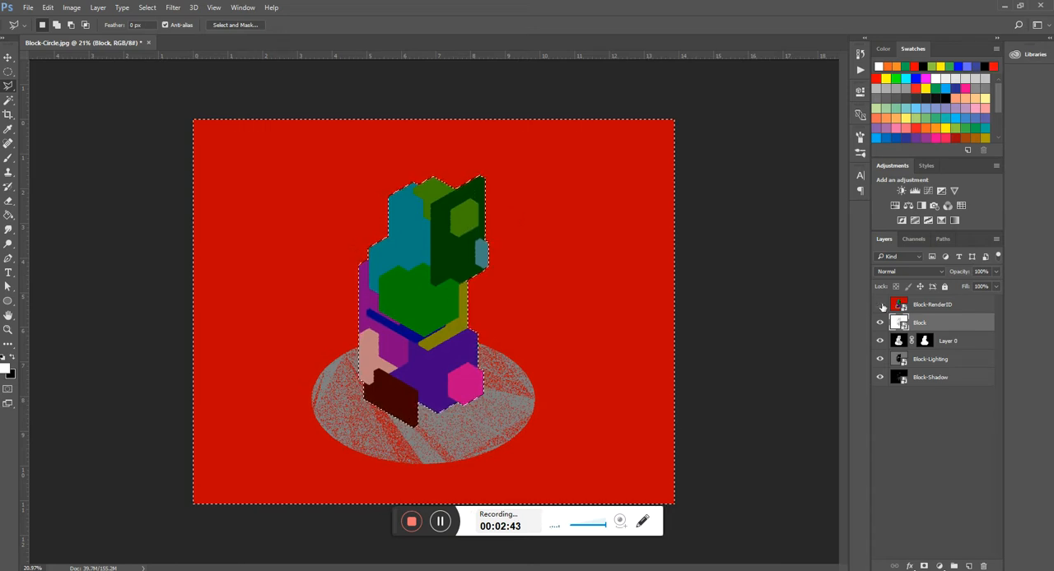
- Mask the Block layer with the selection and hide the Block-RenderID, Block-Lighting and Block-Shadow layers
{"action": "left_click", "coordinate": [879, 304]}
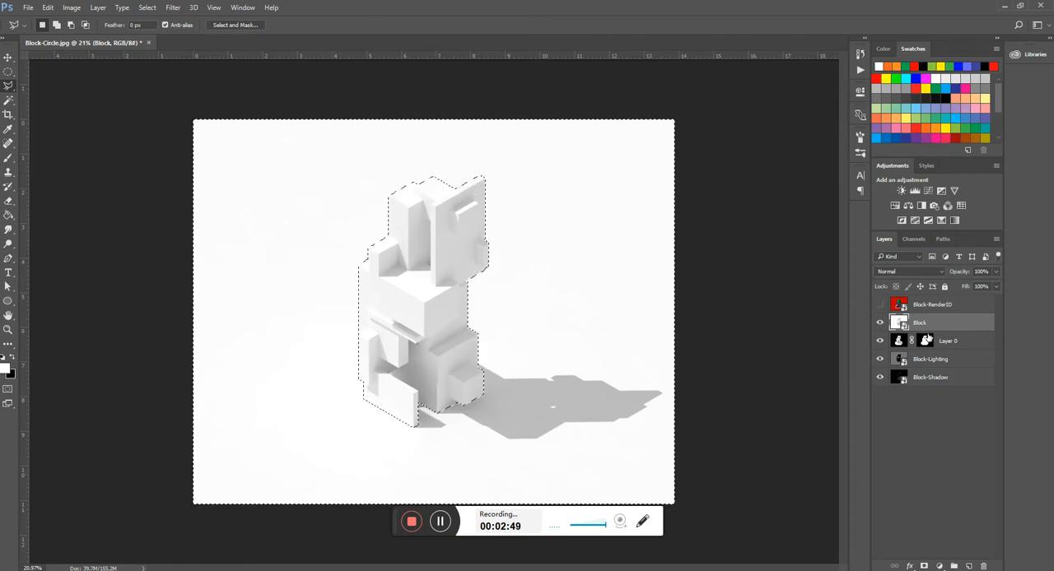
{"action": "left_click", "coordinate": [923, 567]}
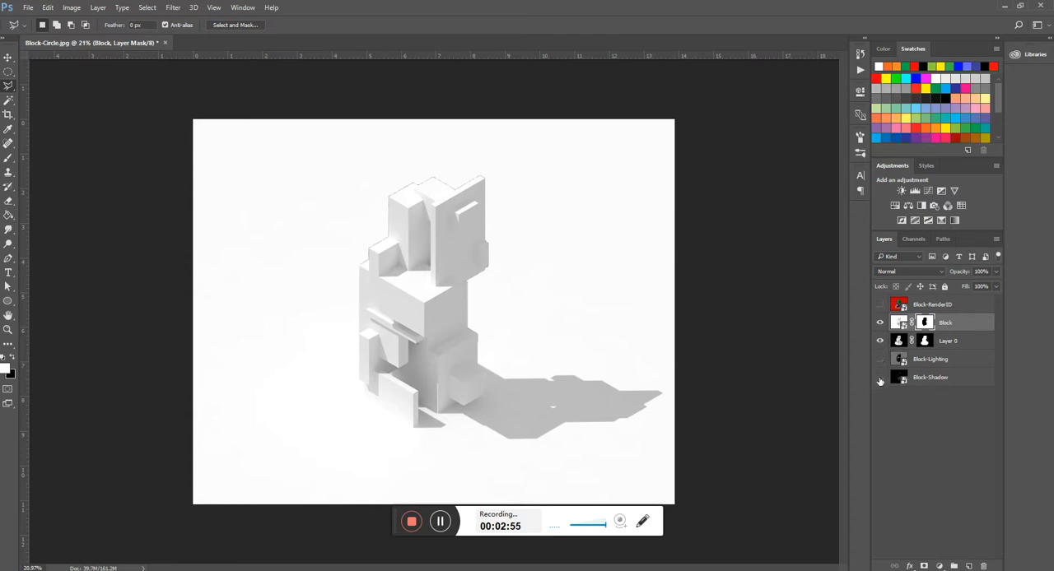
{"action": "scroll", "coordinate": [429, 213], "scroll_direction": "up", "scroll_amount": 5}
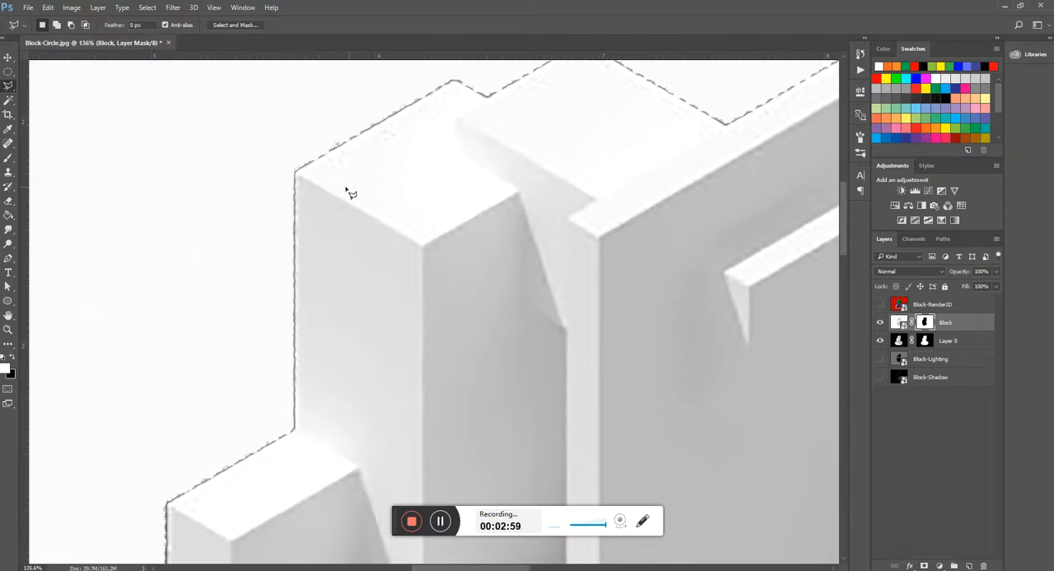
{"action": "scroll", "coordinate": [231, 393], "scroll_direction": "down", "scroll_amount": 3}
{"action": "scroll", "coordinate": [259, 386], "scroll_direction": "up", "scroll_amount": 6}
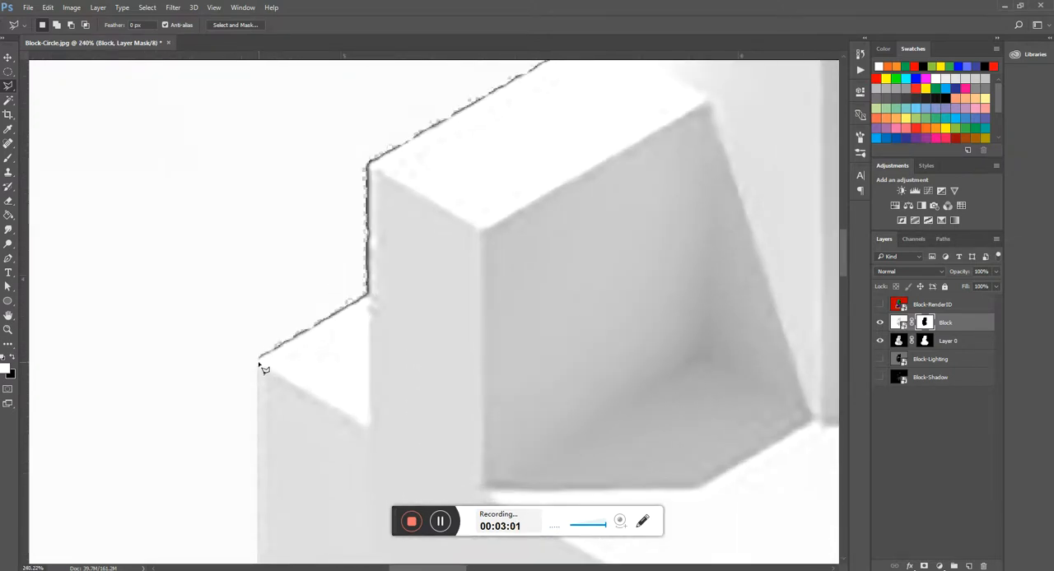
{"action": "scroll", "coordinate": [262, 369], "scroll_direction": "down", "scroll_amount": 8}
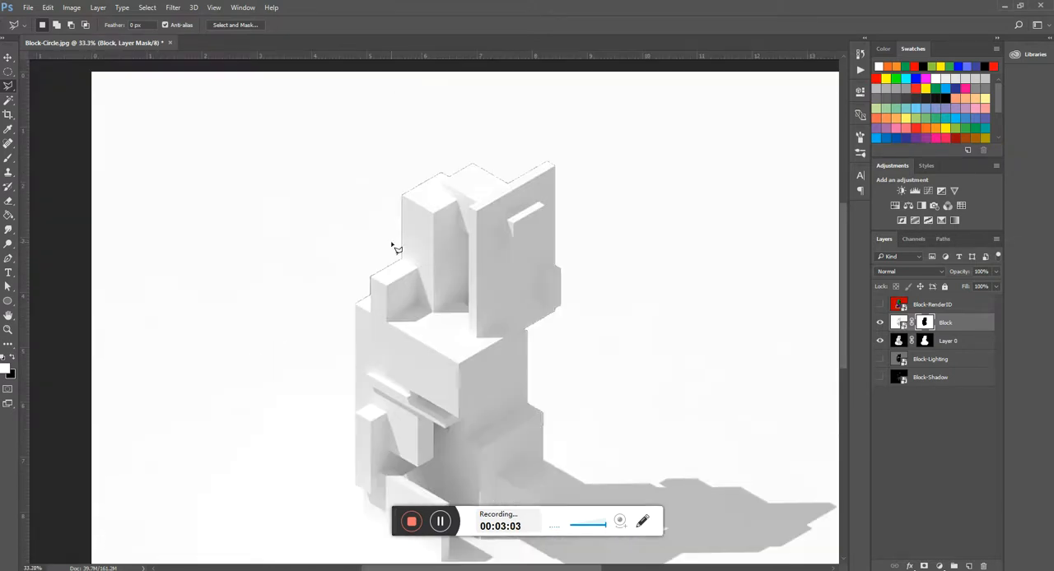
{"action": "scroll", "coordinate": [442, 353], "scroll_direction": "up", "scroll_amount": 2}
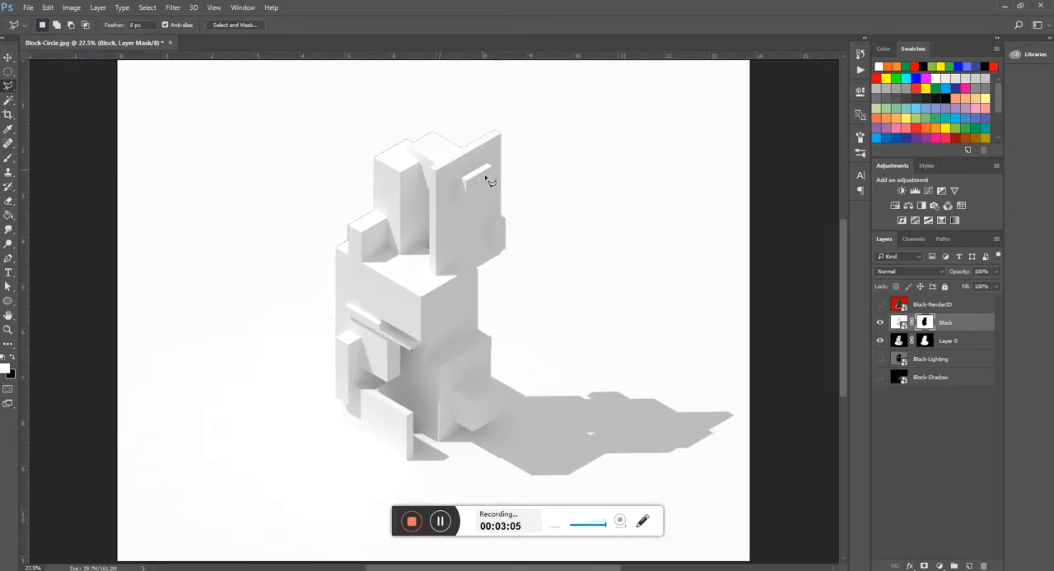
{"action": "scroll", "coordinate": [501, 254], "scroll_direction": "down", "scroll_amount": 1}
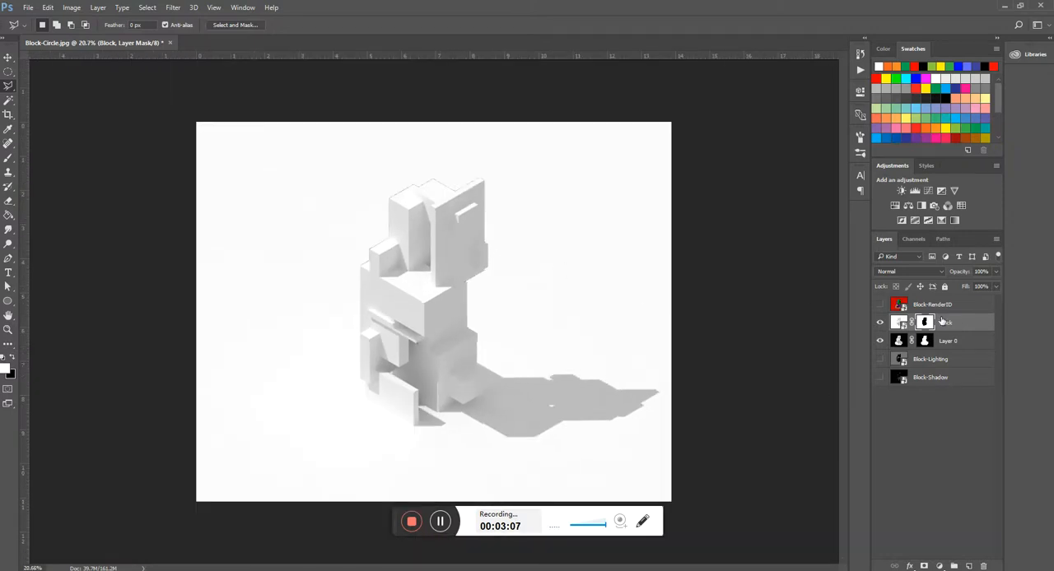
- Place page 1 of the Blocks Illustrator file as an embedded smart object above the Block-RenderID layer
{"action": "left_click", "coordinate": [935, 306]}
{"action": "left_click", "coordinate": [28, 8]}
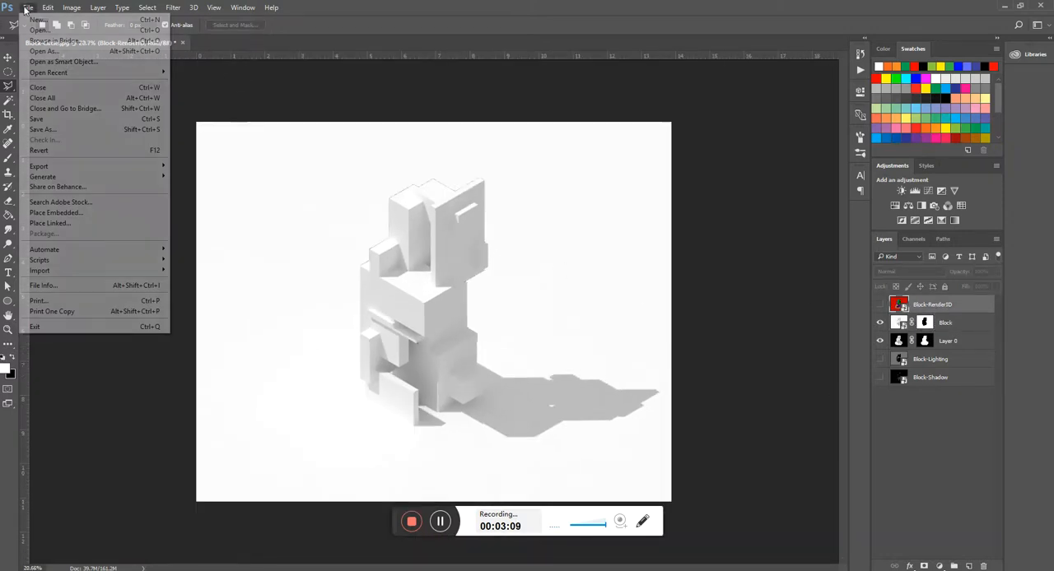
{"action": "left_click", "coordinate": [72, 212]}
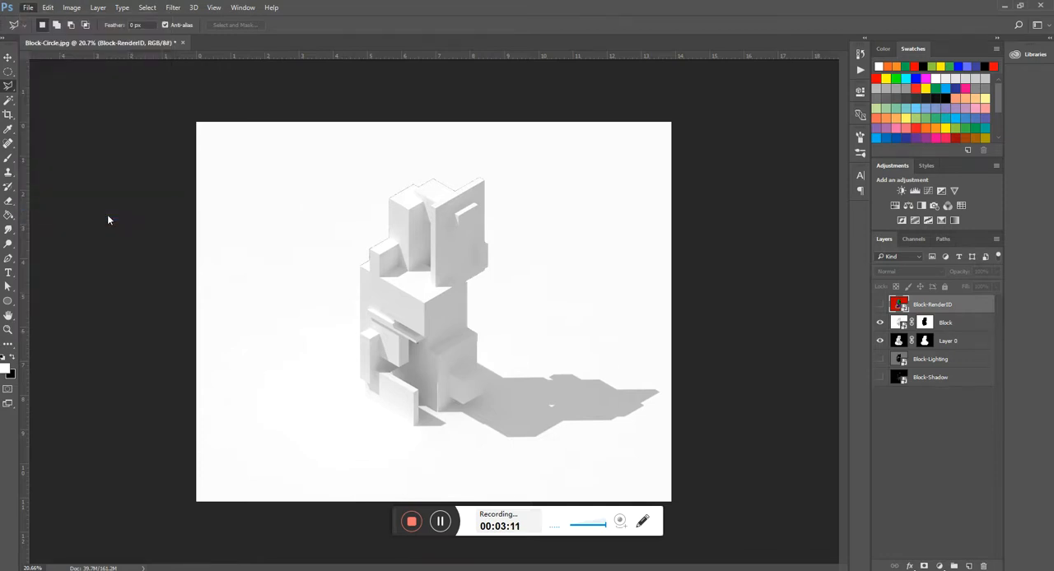
{"action": "left_click", "coordinate": [313, 26]}
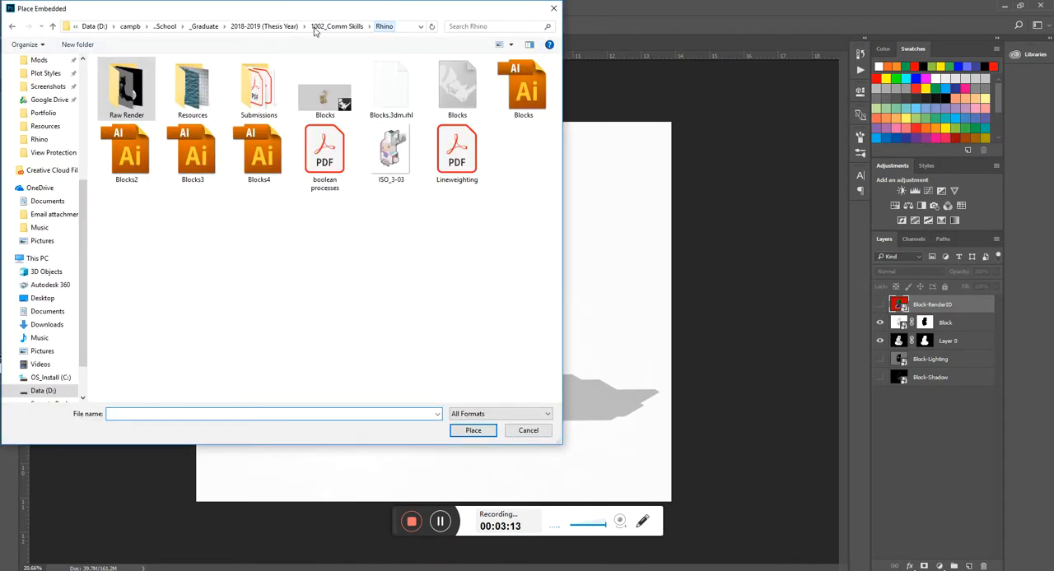
{"action": "key", "text": "Escape"}
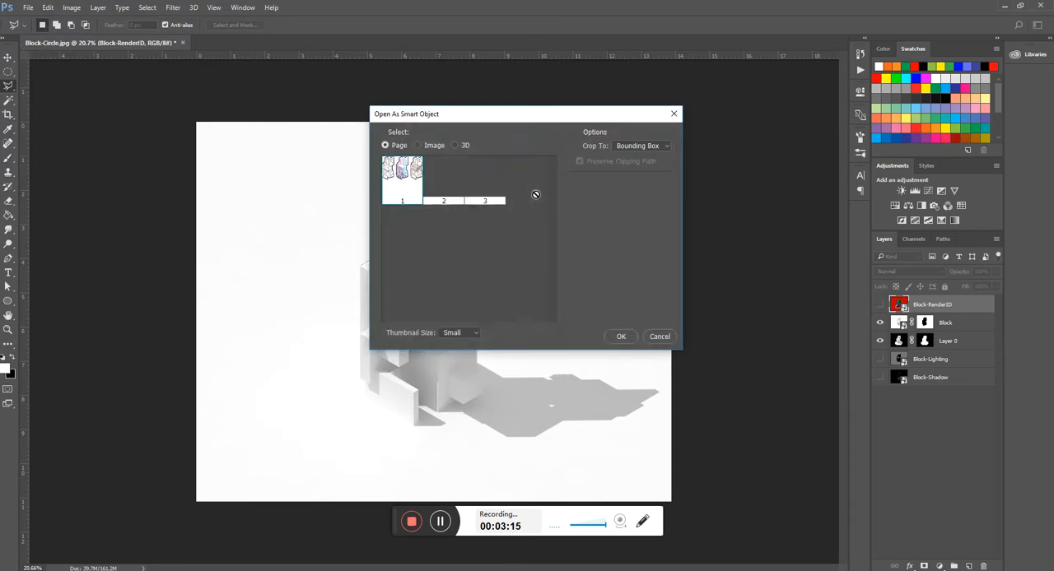
{"action": "double_click", "coordinate": [412, 183]}
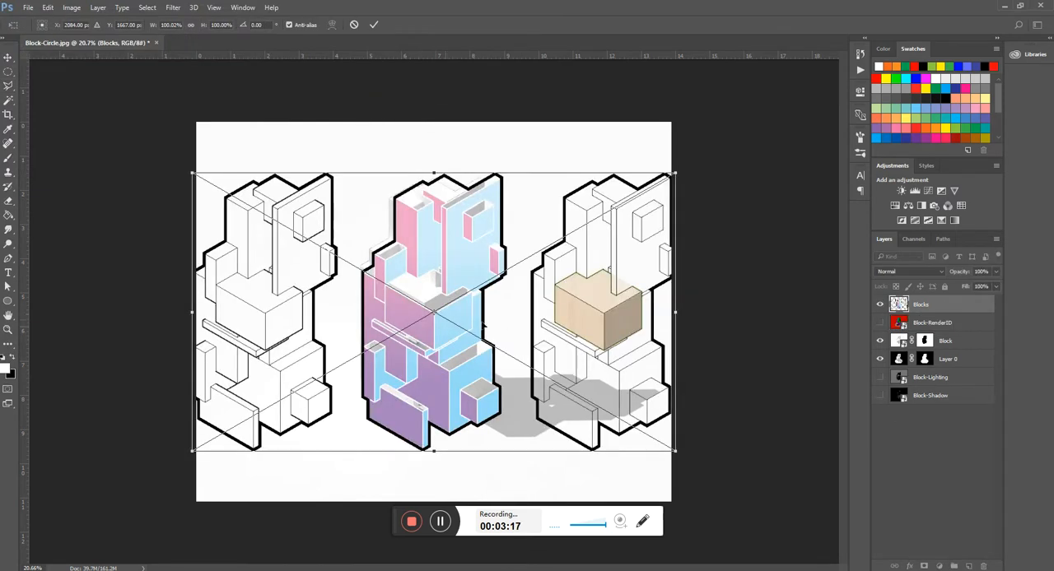
- Move the placed Blocks artwork and scale it to about 91% so its black-and-white line drawing overlays the rendered model
{"action": "left_click_drag", "start_coordinate": [400, 322], "coordinate": [568, 308]}
{"action": "left_click_drag", "start_coordinate": [640, 321], "coordinate": [636, 321]}
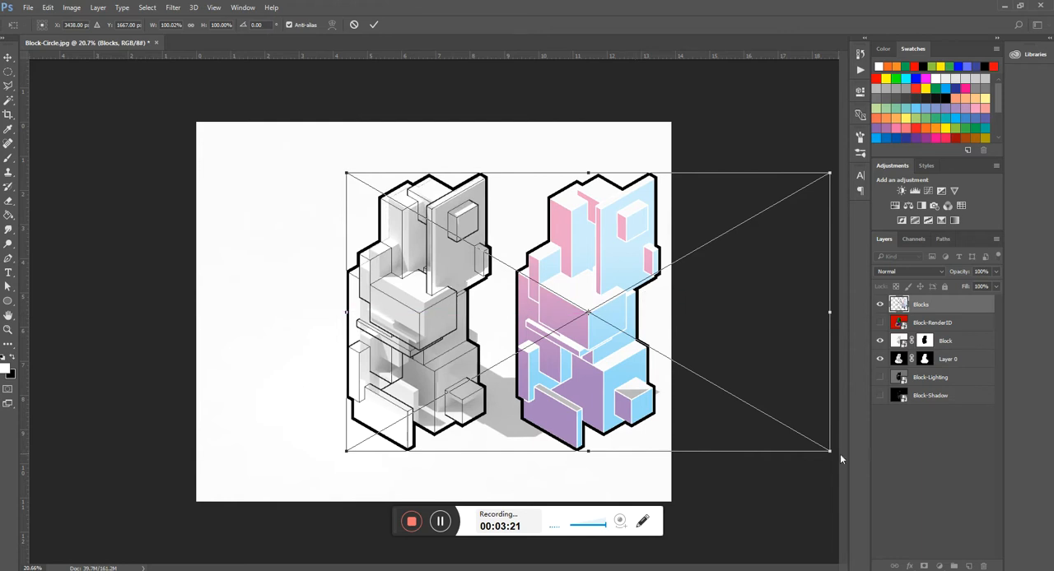
{"action": "left_click_drag", "start_coordinate": [831, 451], "coordinate": [793, 429]}
{"action": "left_click_drag", "start_coordinate": [343, 174], "coordinate": [353, 176]}
{"action": "left_click_drag", "start_coordinate": [480, 291], "coordinate": [484, 288]}
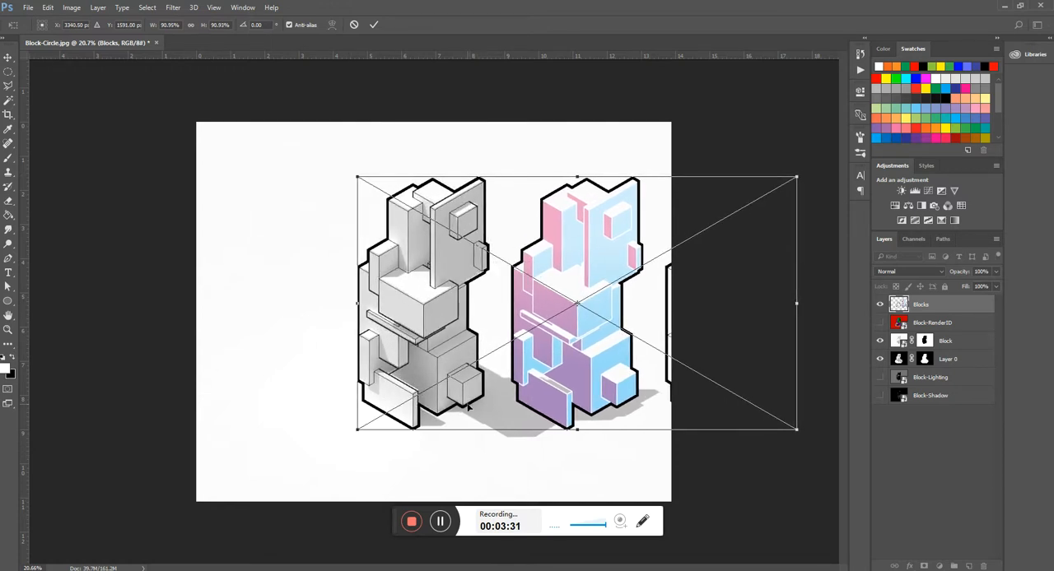
- Fine-tune the Blocks artwork over the render to about 90.5% scale at X 3339, Y 1581 px and commit the placement
{"action": "key", "text": "Up"}
{"action": "key", "text": "Up"}
{"action": "key", "text": "Up"}
{"action": "key", "text": "Up"}
{"action": "key", "text": "Up"}
{"action": "key", "text": "Up"}
{"action": "key", "text": "Up"}
{"action": "key", "text": "Up"}
{"action": "key", "text": "Up"}
{"action": "key", "text": "Up"}
{"action": "key", "text": "Up"}
{"action": "key", "text": "Up"}
{"action": "key", "text": "Up"}
{"action": "key", "text": "Up"}
{"action": "key", "text": "Up"}
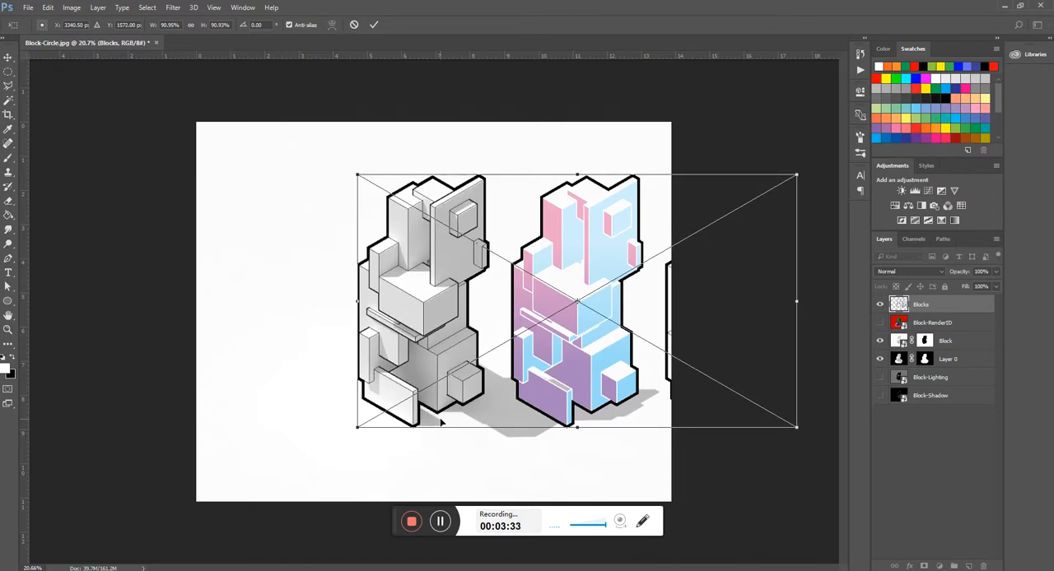
{"action": "key", "text": "Down"}
{"action": "key", "text": "Down"}
{"action": "key", "text": "Down"}
{"action": "key", "text": "Down"}
{"action": "key", "text": "Down"}
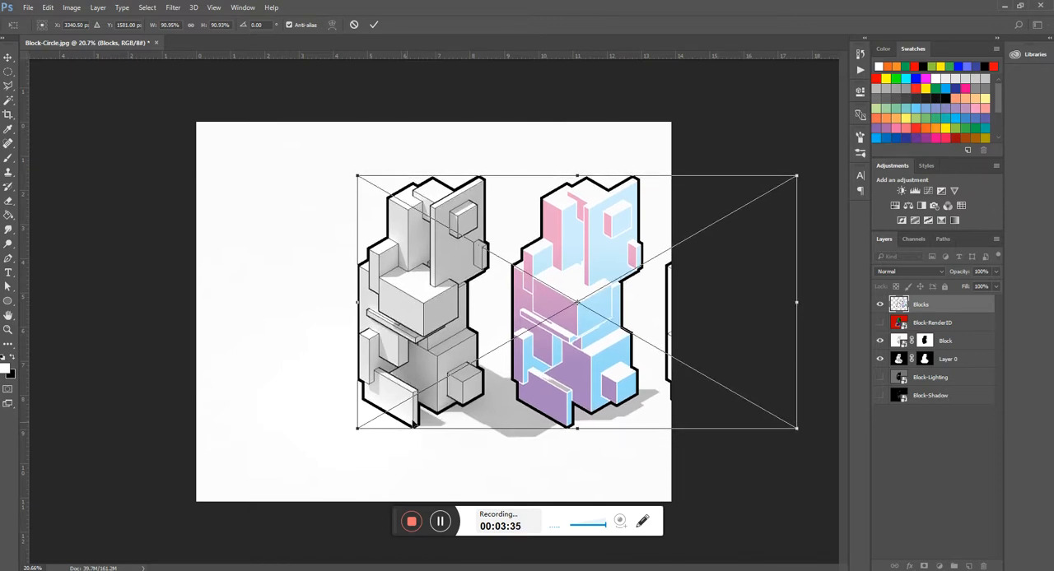
{"action": "left_click_drag", "start_coordinate": [356, 429], "coordinate": [357, 428]}
{"action": "key", "text": "shift+Left"}
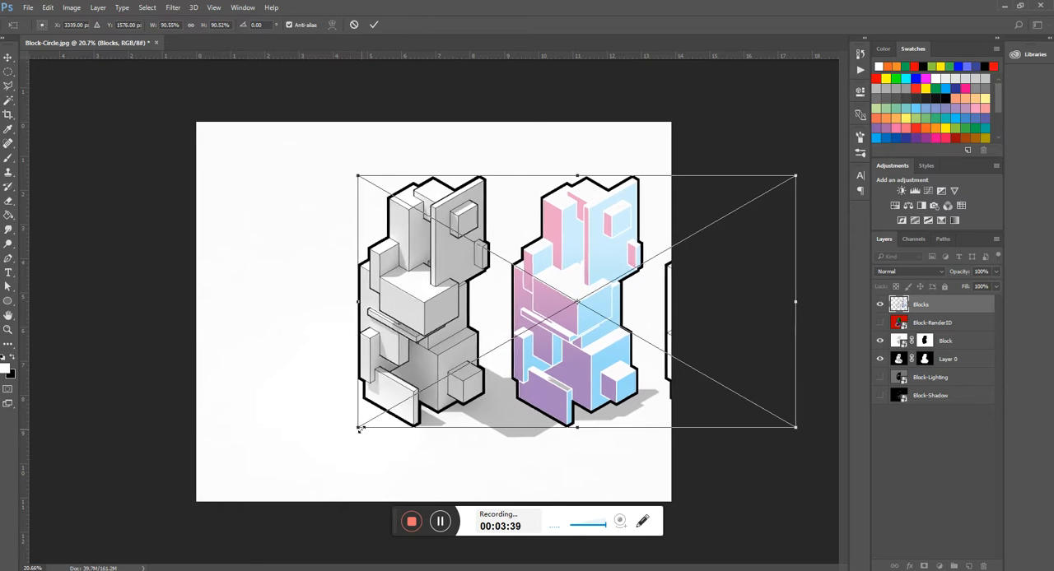
{"action": "key", "text": "Down"}
{"action": "key", "text": "Down"}
{"action": "key", "text": "Down"}
{"action": "key", "text": "Down"}
{"action": "key", "text": "Down"}
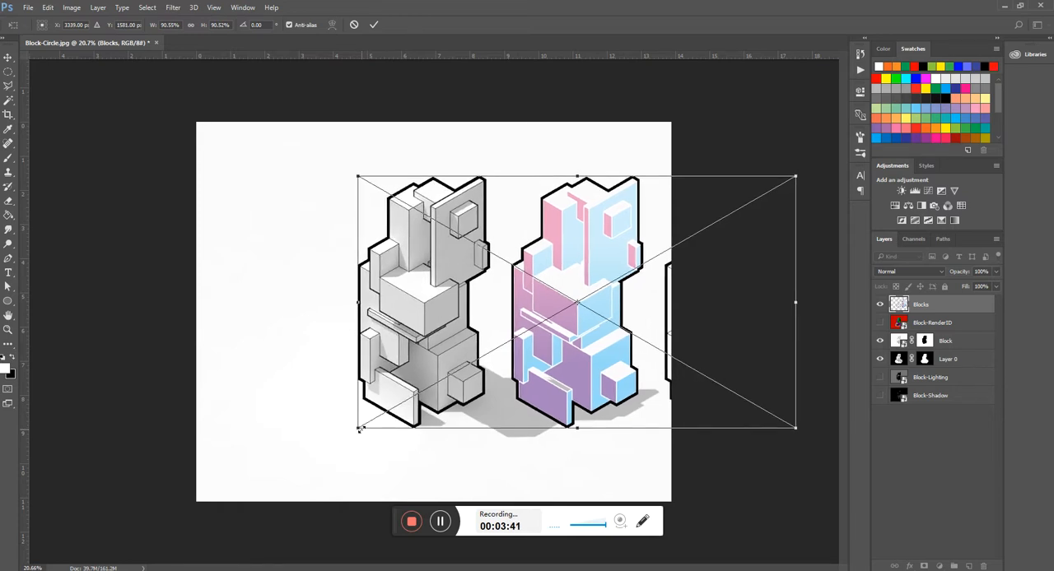
{"action": "key", "text": "Return"}
{"action": "key", "text": "m"}
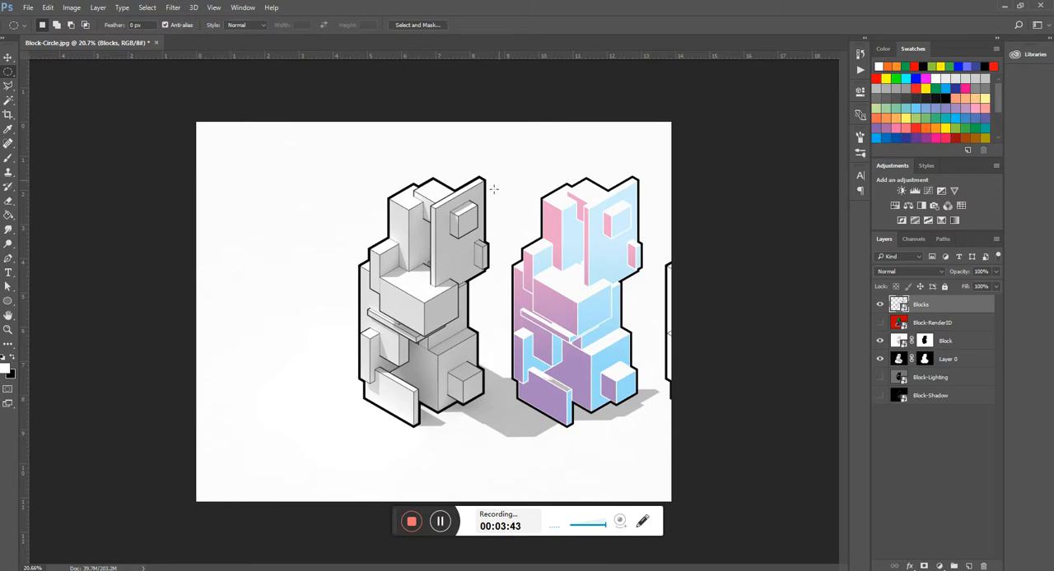
{"action": "left_click_drag", "start_coordinate": [502, 160], "coordinate": [339, 429]}
{"action": "key", "text": "ctrl+d"}
- Select the area around the black-and-white line drawing over the render with the Rectangular Marquee tool
{"action": "right_click", "coordinate": [9, 73]}
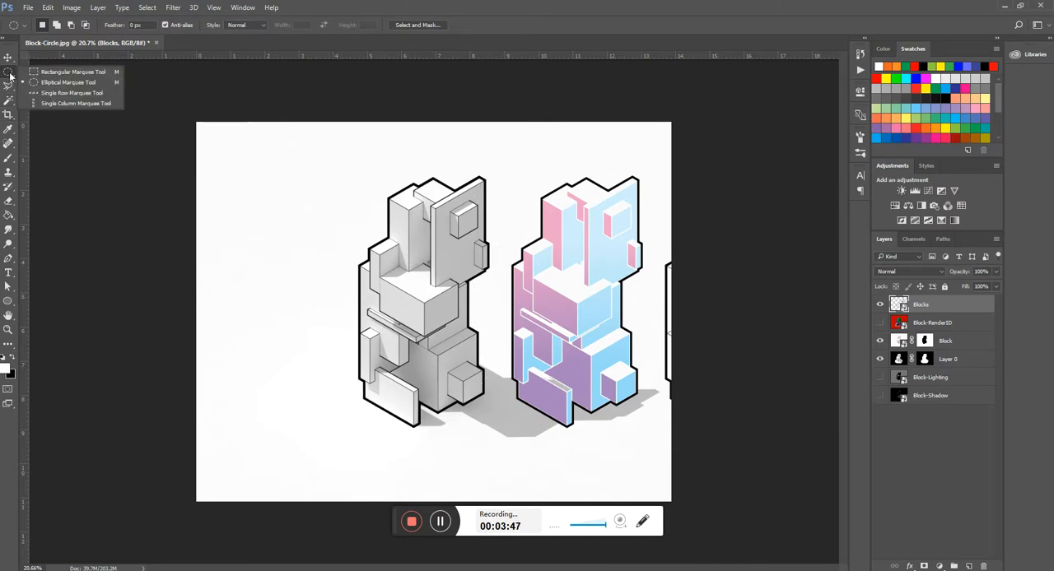
{"action": "left_click", "coordinate": [45, 73]}
{"action": "left_click_drag", "start_coordinate": [498, 157], "coordinate": [337, 447]}
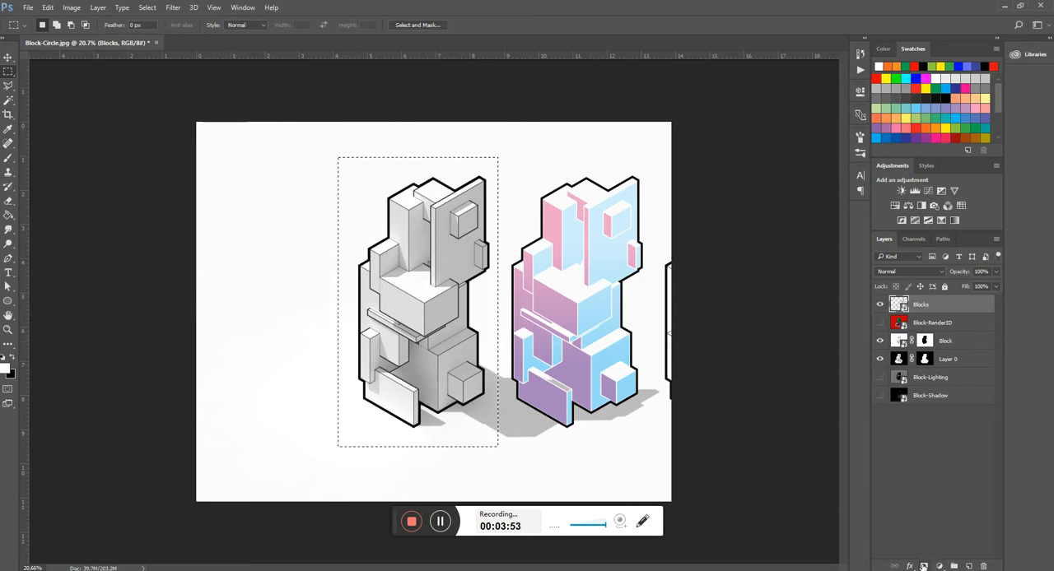
- Add a layer mask to the Blocks layer from the selection around the black-and-white line drawing
{"action": "left_click", "coordinate": [924, 567]}
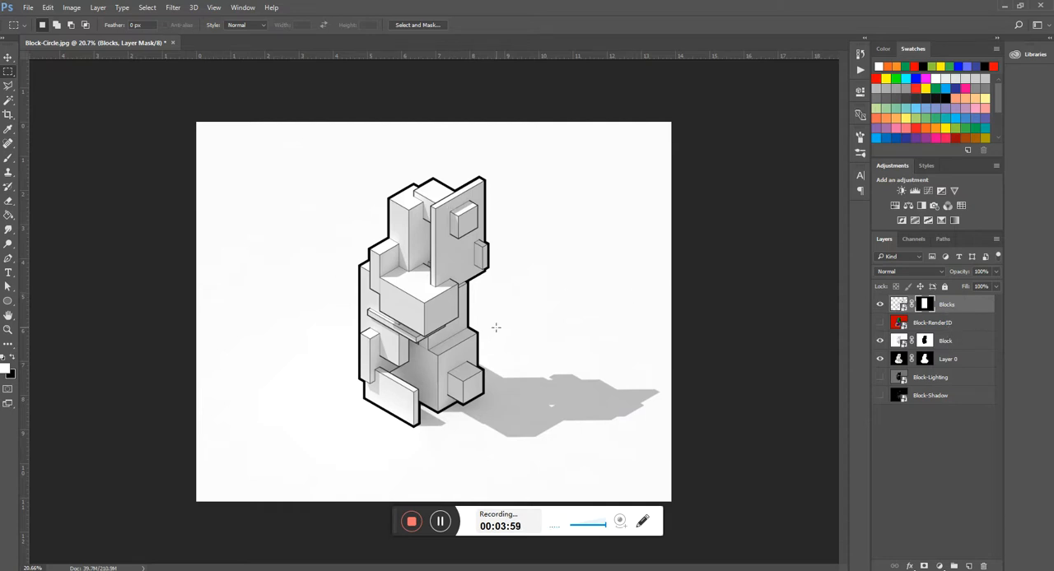
{"action": "scroll", "coordinate": [422, 349], "scroll_direction": "up", "scroll_amount": 1}
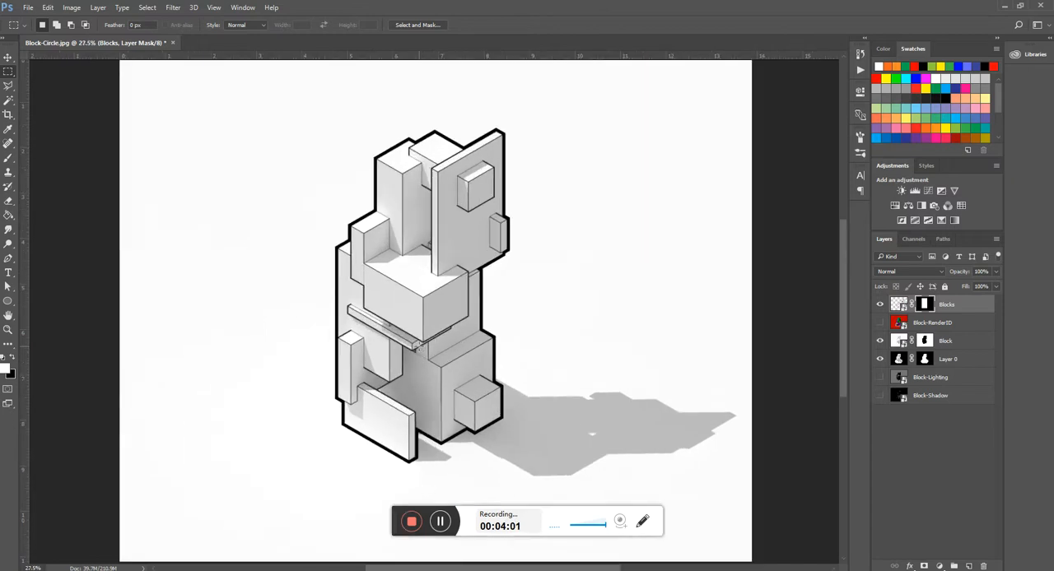
{"action": "scroll", "coordinate": [431, 321], "scroll_direction": "up", "scroll_amount": 1}
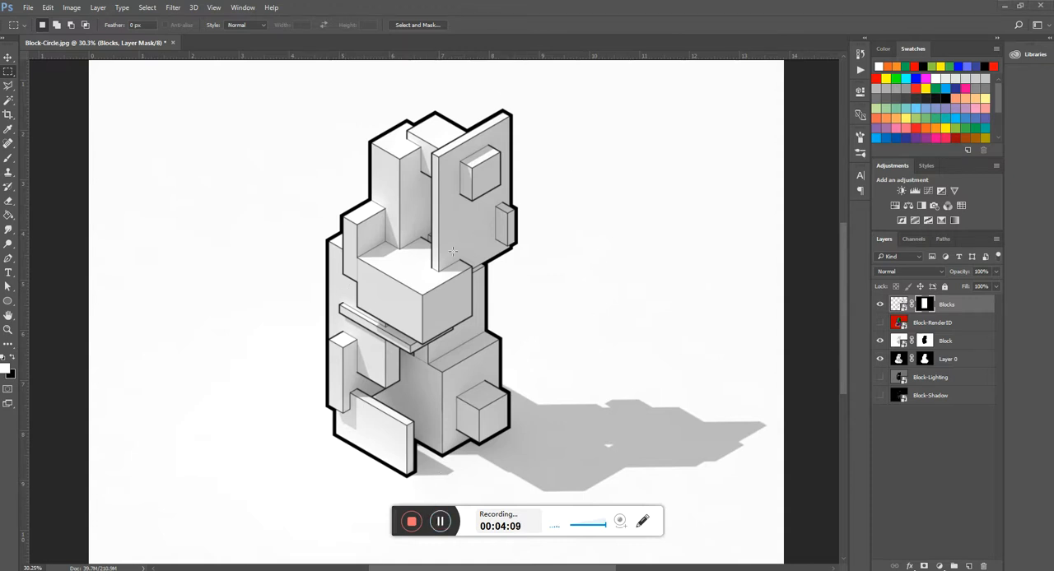
{"action": "scroll", "coordinate": [452, 251], "scroll_direction": "down", "scroll_amount": 2}
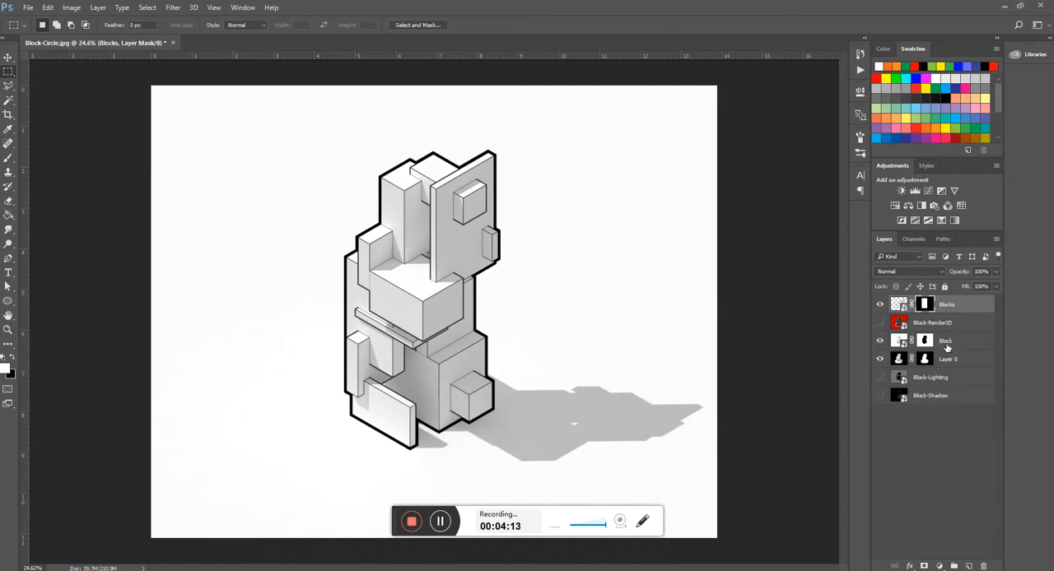
- Show the Block-Shadow layer and move it directly below the Blocks layer, above Block-RenderID
{"action": "left_click", "coordinate": [948, 384]}
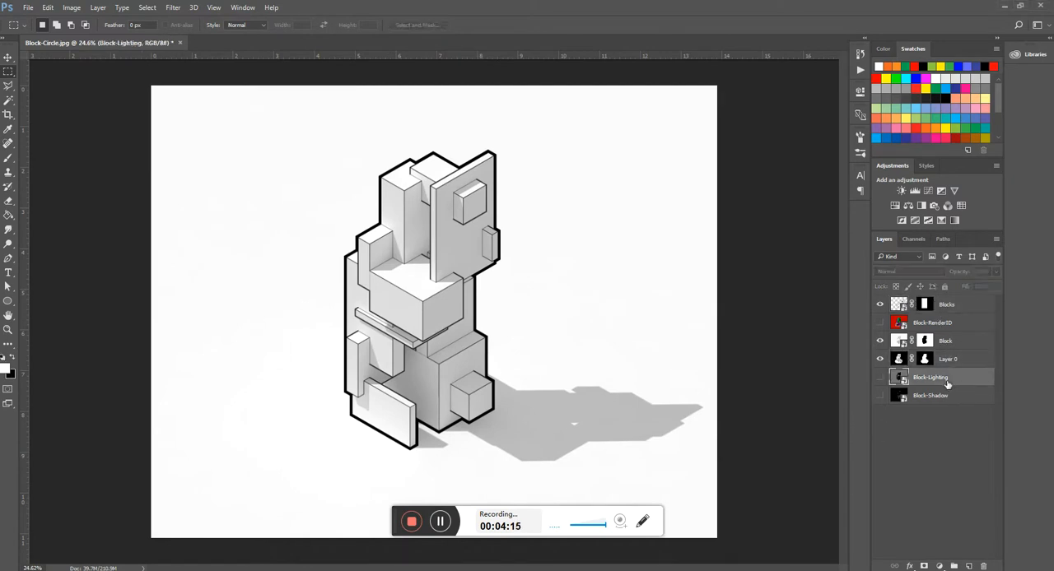
{"action": "left_click", "coordinate": [880, 395]}
{"action": "left_click_drag", "start_coordinate": [920, 396], "coordinate": [926, 322]}
{"action": "key", "text": "ctrl+minus"}
{"action": "key", "text": "ctrl+plus"}
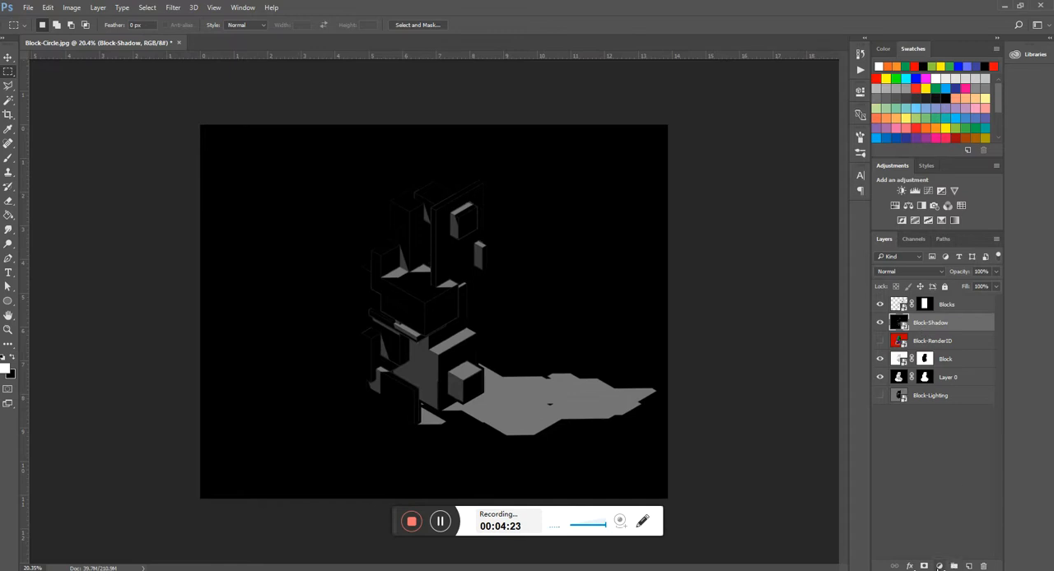
- Add an Invert adjustment layer directly above the Block-Shadow layer
{"action": "left_click", "coordinate": [940, 567]}
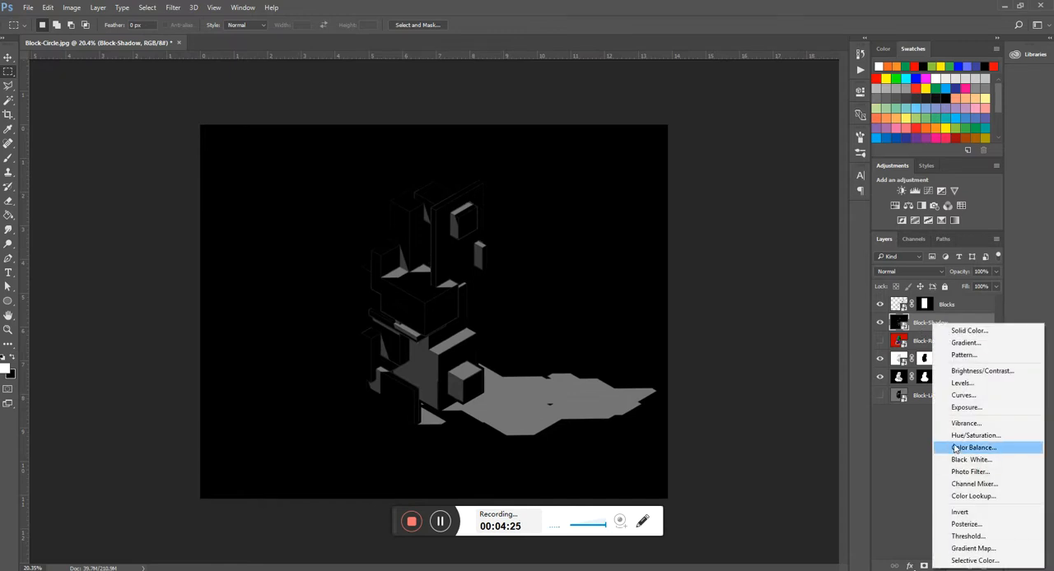
{"action": "left_click", "coordinate": [971, 511]}
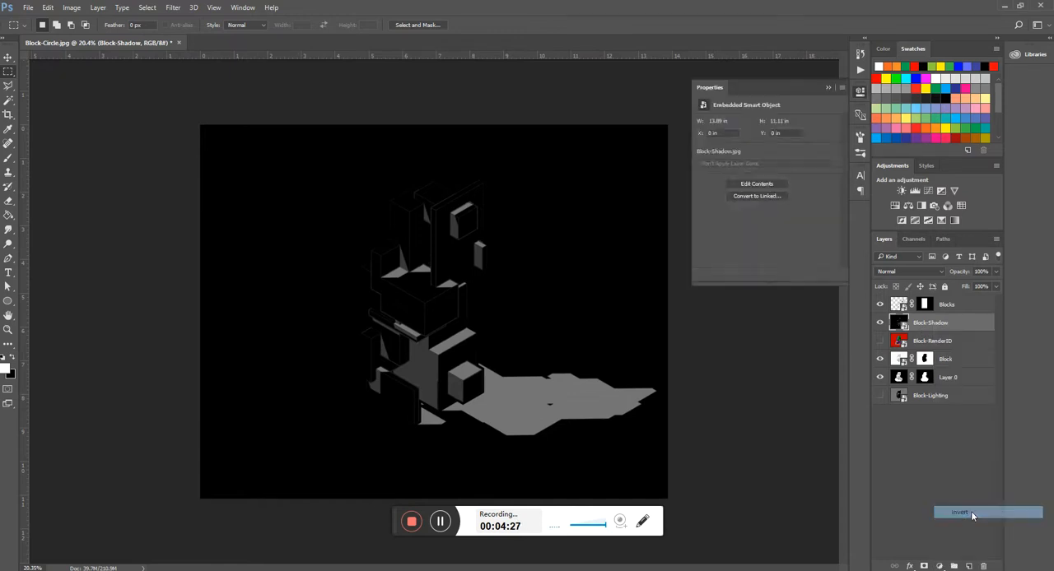
{"action": "key", "text": "Return"}
{"action": "left_click", "coordinate": [828, 86]}
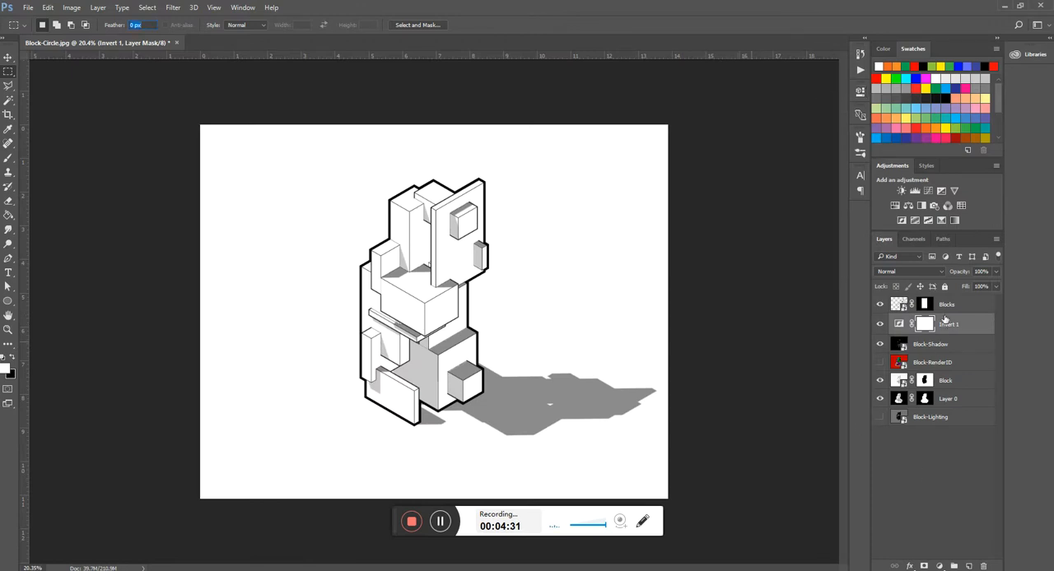
- Try the Invert adjustment above the Blocks layer with its blend mode set to Multiply, then undo the blend change
{"action": "left_click_drag", "start_coordinate": [950, 330], "coordinate": [943, 303]}
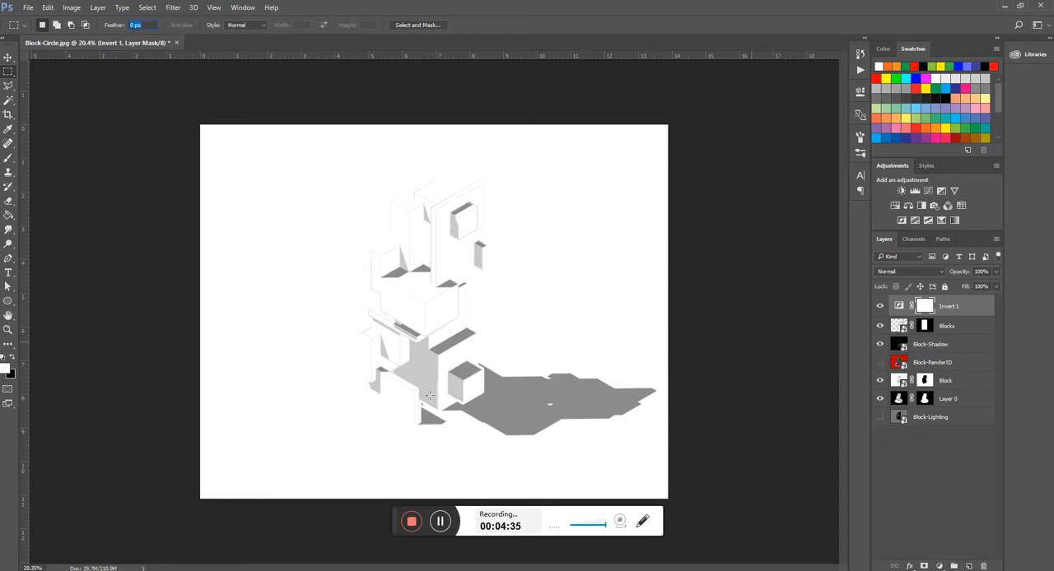
{"action": "left_click", "coordinate": [908, 271]}
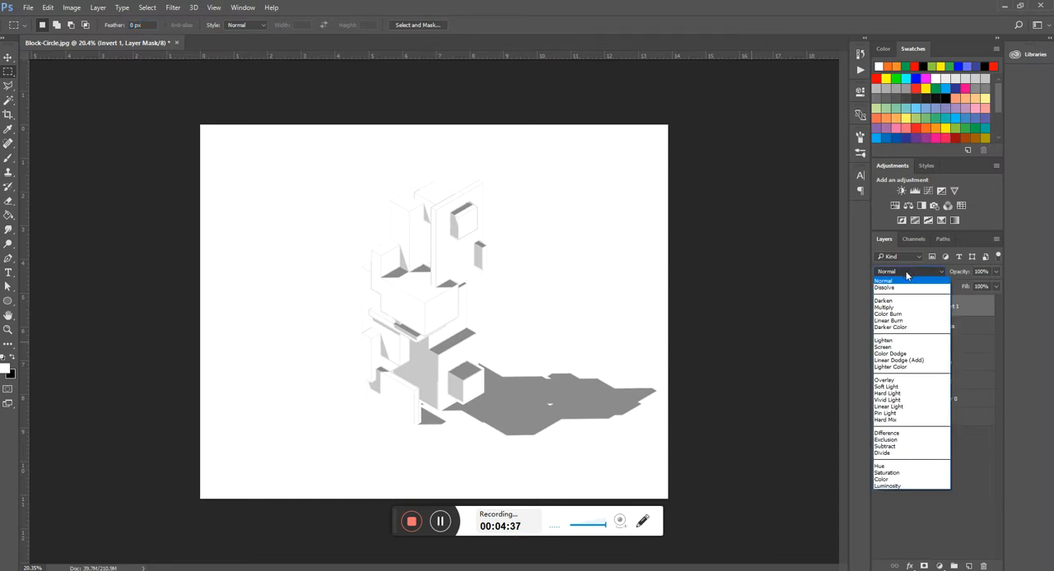
{"action": "left_click", "coordinate": [887, 308]}
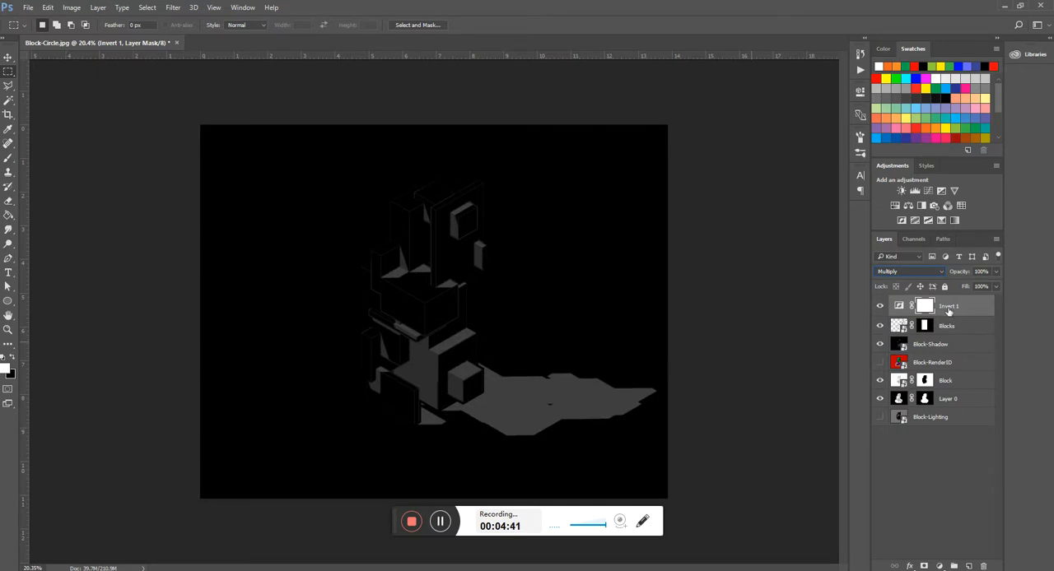
{"action": "key", "text": "ctrl+z"}
- Clip the Invert adjustment to the Block-Shadow layer beneath Blocks and set Block-Shadow's blend mode to Multiply
{"action": "left_click_drag", "start_coordinate": [947, 323], "coordinate": [947, 330]}
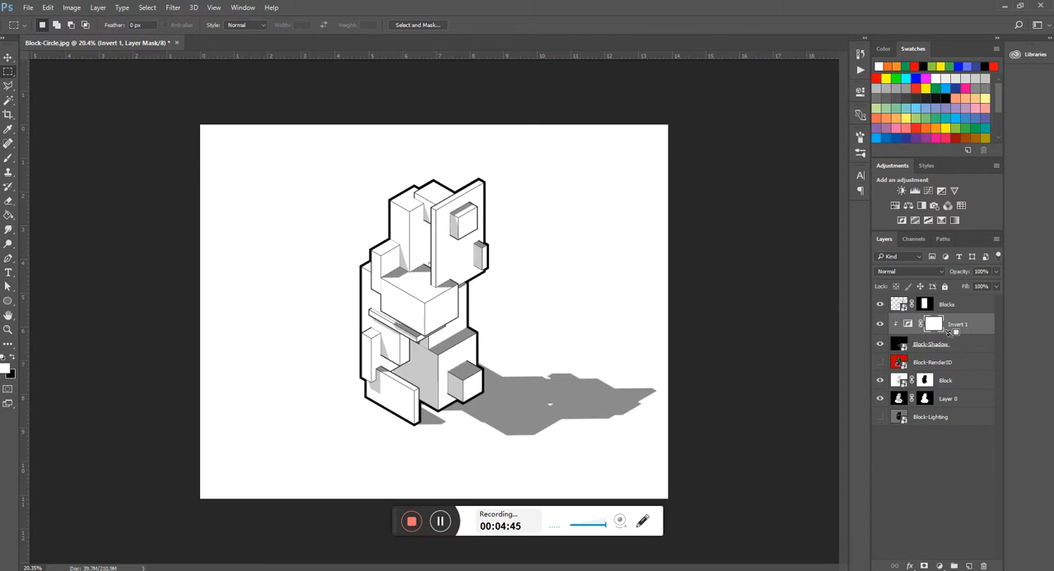
{"action": "left_click", "coordinate": [946, 344]}
{"action": "left_click", "coordinate": [943, 271]}
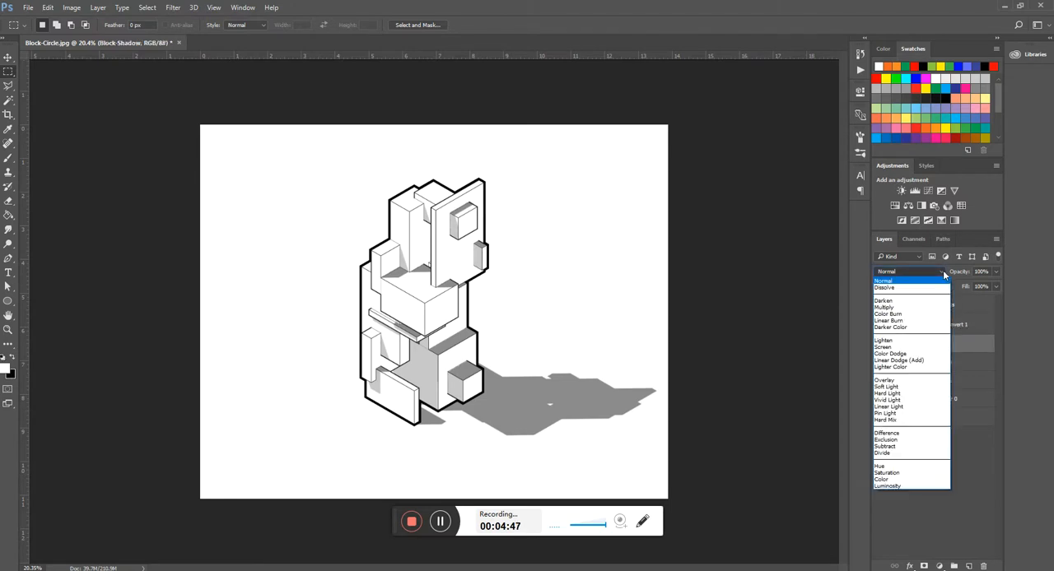
{"action": "left_click", "coordinate": [901, 307]}
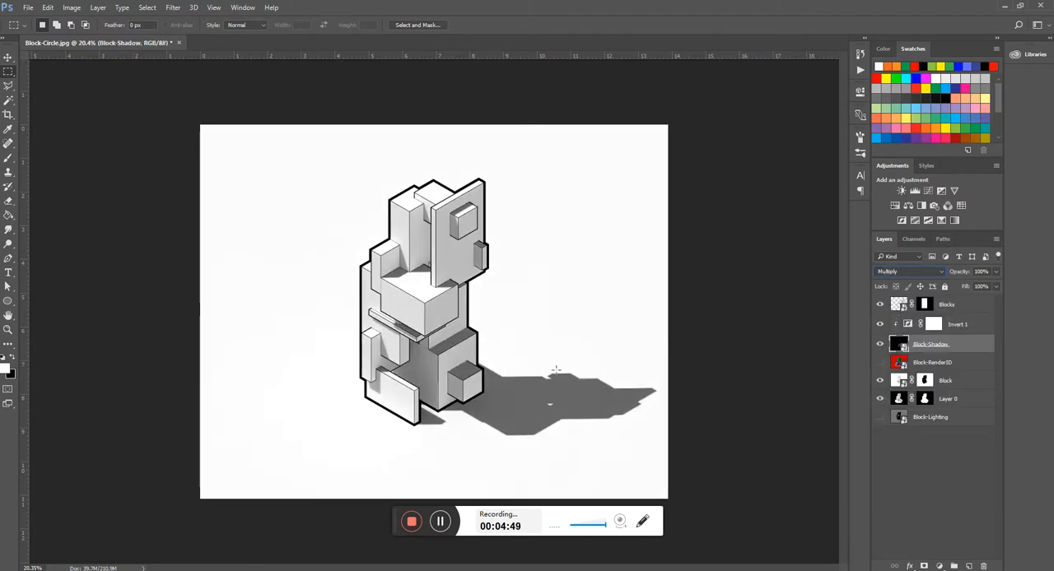
{"action": "left_click", "coordinate": [8, 58]}
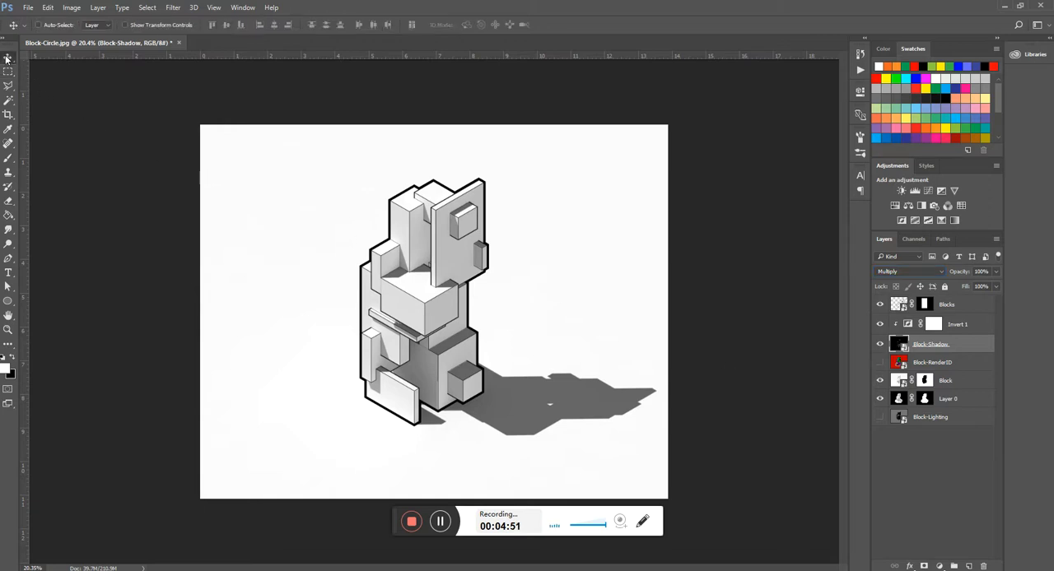
- Compare the composite with the Block-Shadow, Block and Layer 0 layers each hidden and shown again
{"action": "left_click", "coordinate": [879, 345]}
{"action": "left_click", "coordinate": [879, 346]}
{"action": "left_click", "coordinate": [879, 381]}
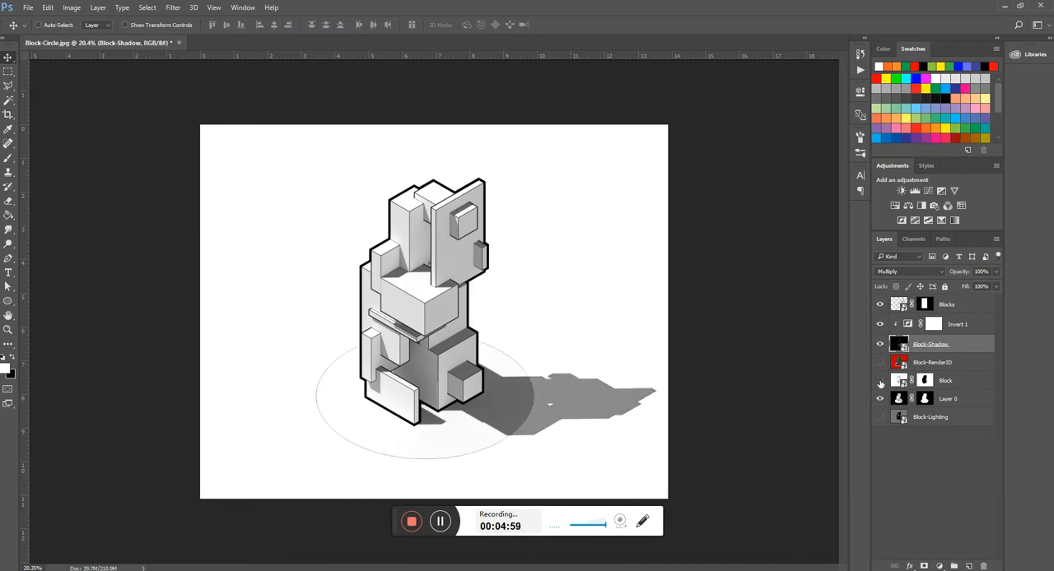
{"action": "left_click", "coordinate": [880, 398]}
{"action": "left_click", "coordinate": [880, 399]}
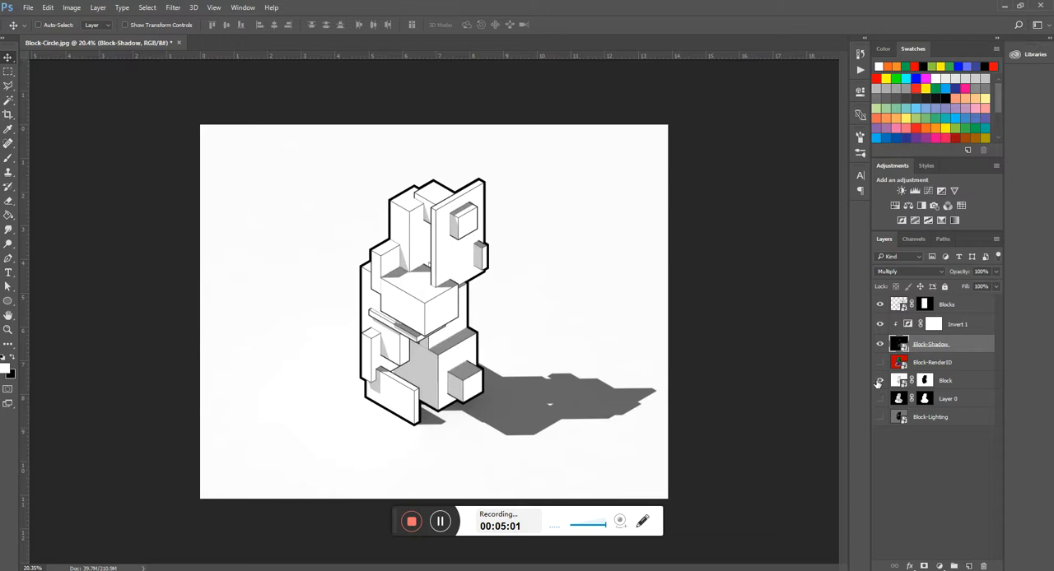
{"action": "left_click", "coordinate": [879, 382]}
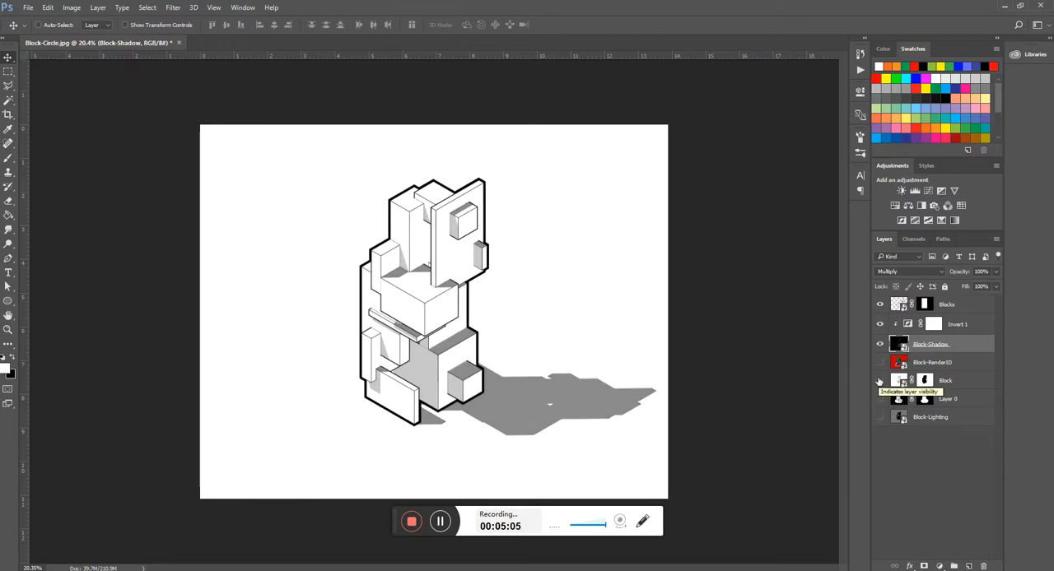
{"action": "left_click", "coordinate": [878, 381]}
{"action": "left_click", "coordinate": [879, 399]}
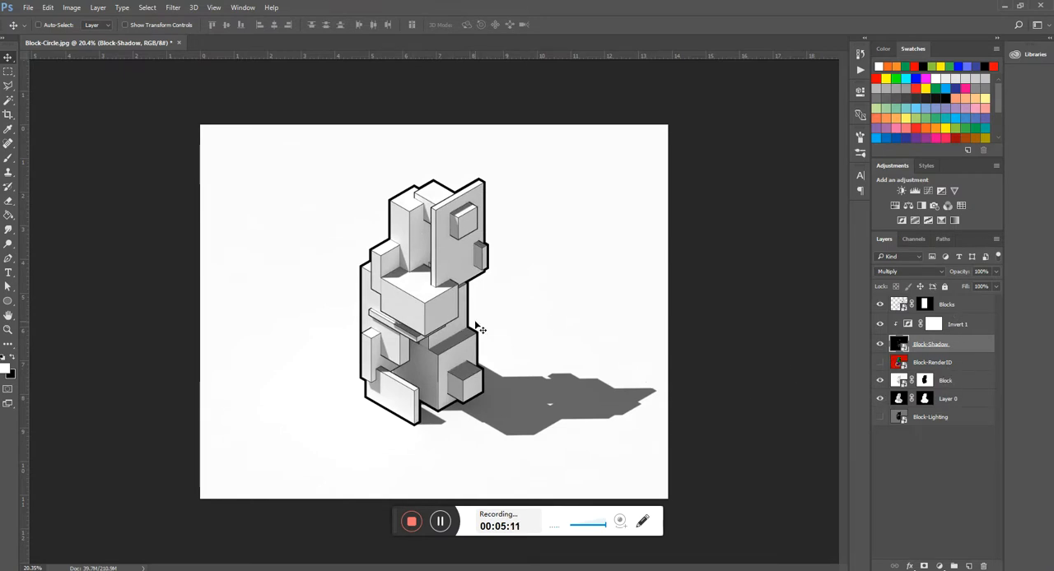
- Group all layers from Block-Lighting up to Blocks and name the group Renders
{"action": "left_click", "coordinate": [958, 419]}
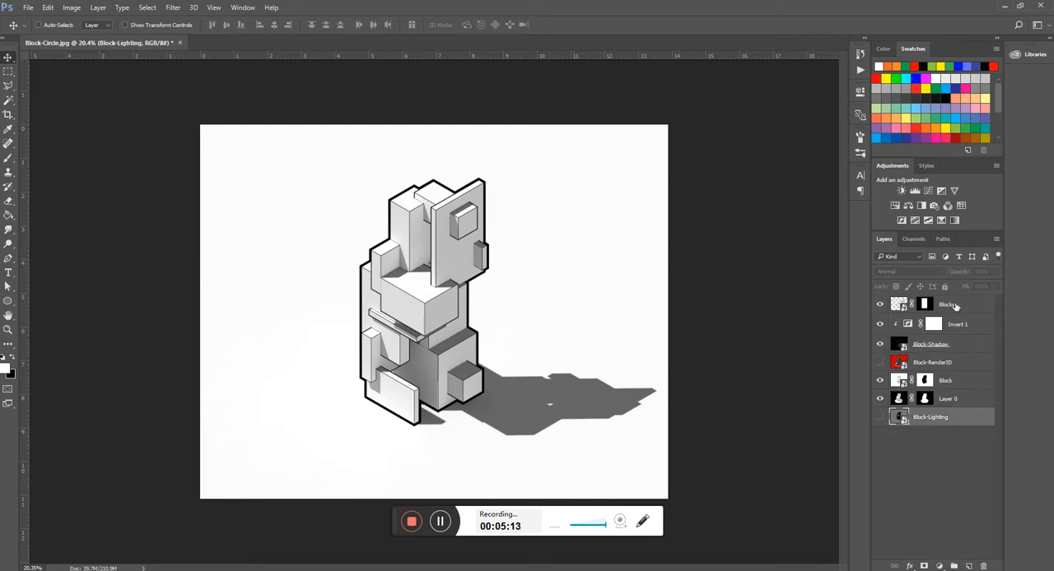
{"action": "left_click", "coordinate": [952, 306], "text": "shift"}
{"action": "left_click", "coordinate": [954, 566]}
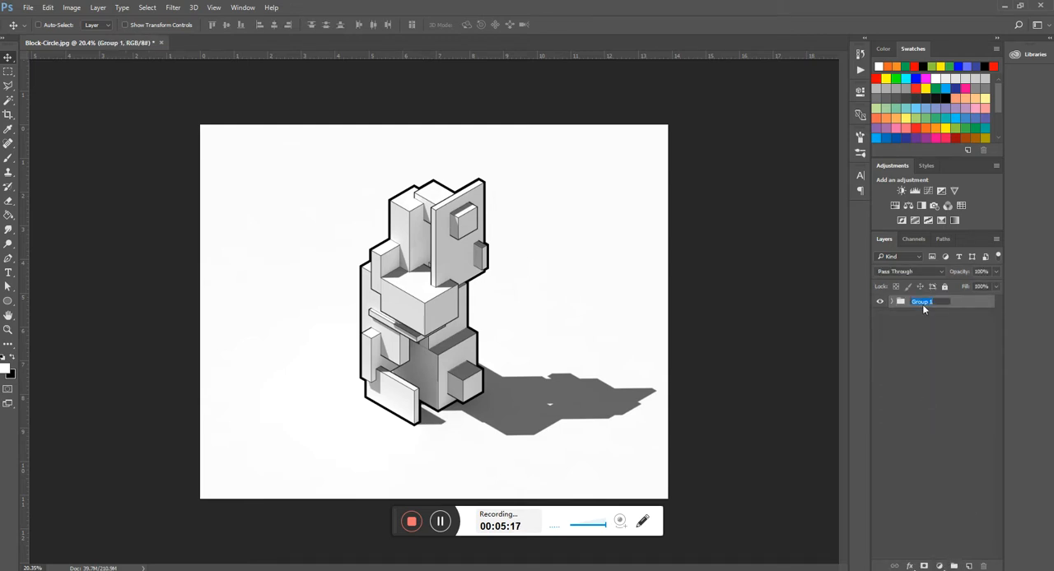
{"action": "type", "text": "Renders"}
{"action": "key", "text": "Return"}
{"action": "left_click", "coordinate": [931, 333]}
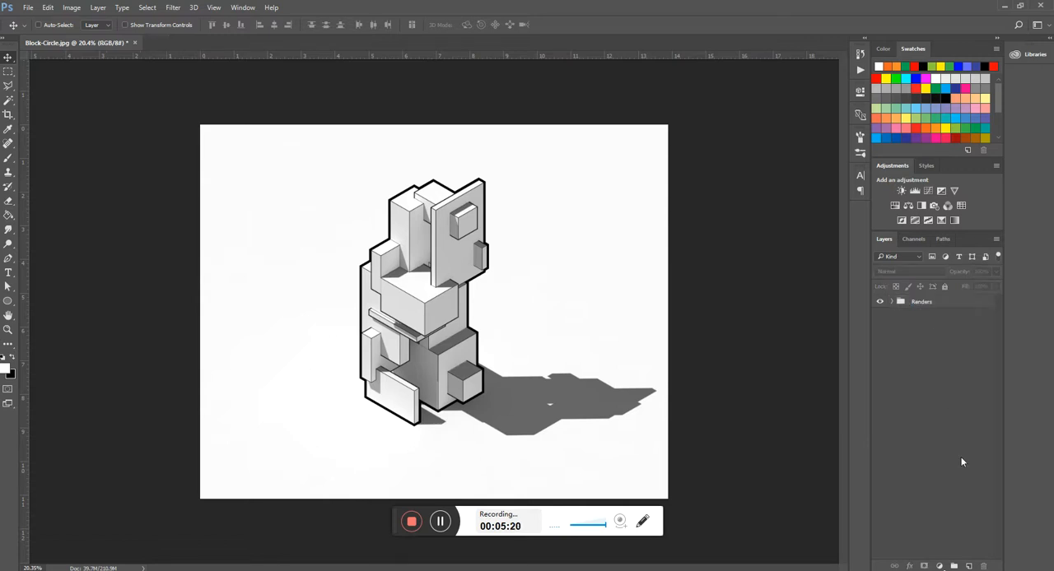
- Create a new layer group named Textures and place it below the Renders group
{"action": "left_click", "coordinate": [954, 566]}
{"action": "double_click", "coordinate": [920, 303]}
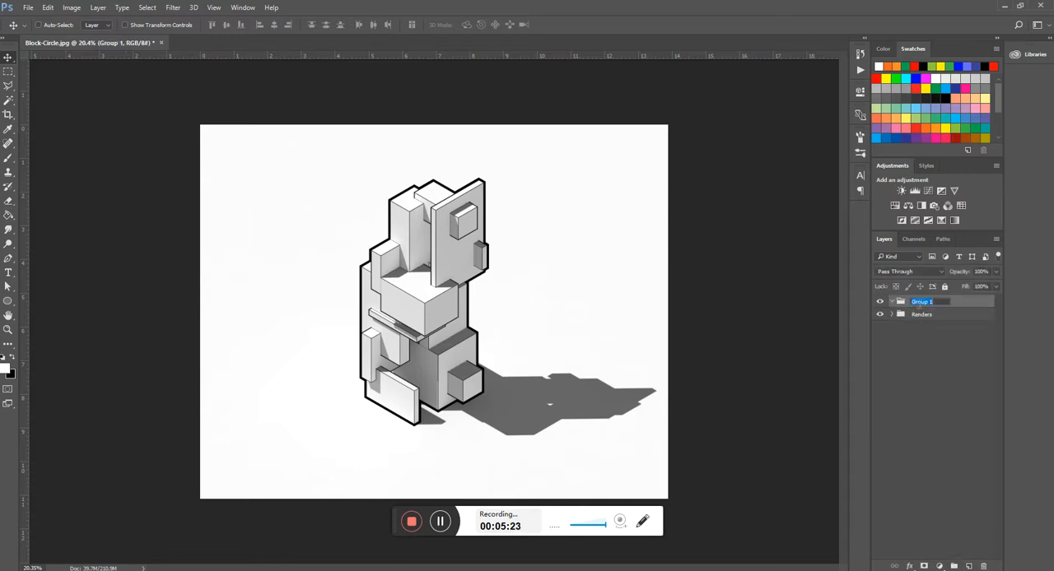
{"action": "type", "text": "Textures"}
{"action": "key", "text": "Return"}
{"action": "left_click_drag", "start_coordinate": [919, 307], "coordinate": [916, 325]}
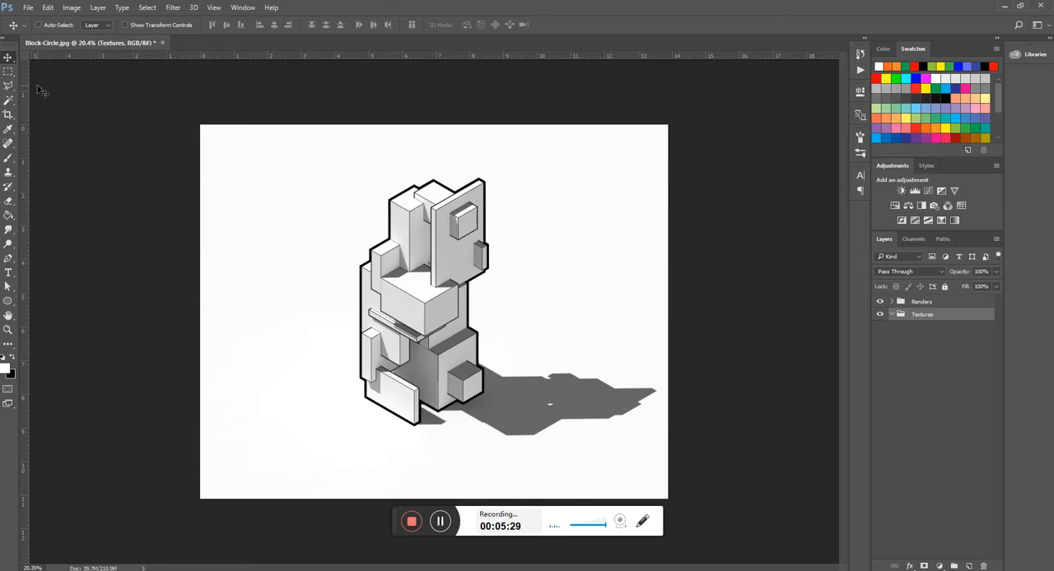
- Switch to the Raw Render window in File Explorer and open the Resources folder inside the Rhino folder
{"action": "scroll", "coordinate": [391, 334], "scroll_direction": "up", "scroll_amount": 1}
{"action": "scroll", "coordinate": [389, 411], "scroll_direction": "down", "scroll_amount": 1}
{"action": "mouse_move", "coordinate": [252, 570]}
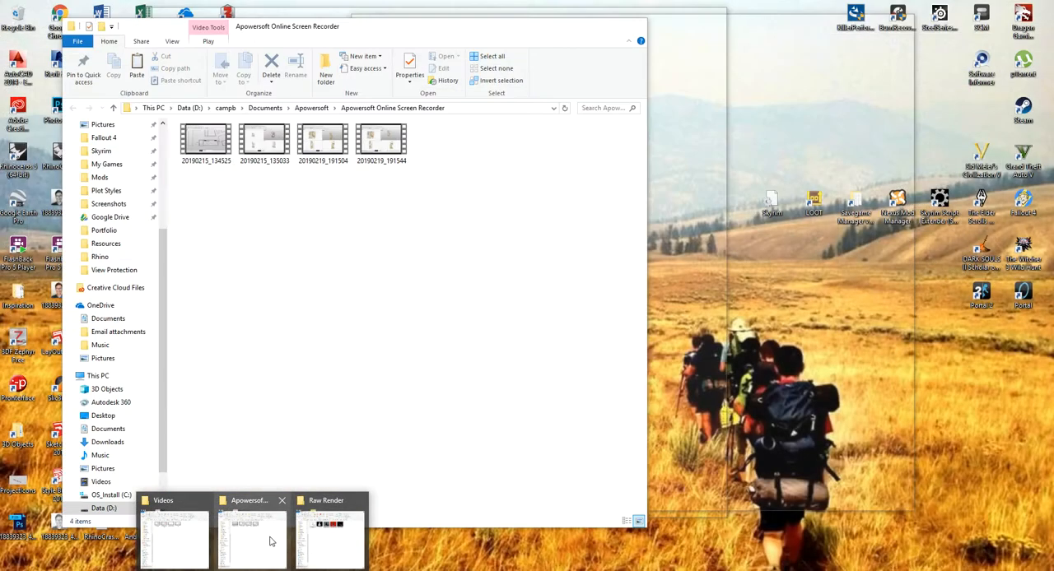
{"action": "left_click", "coordinate": [326, 547]}
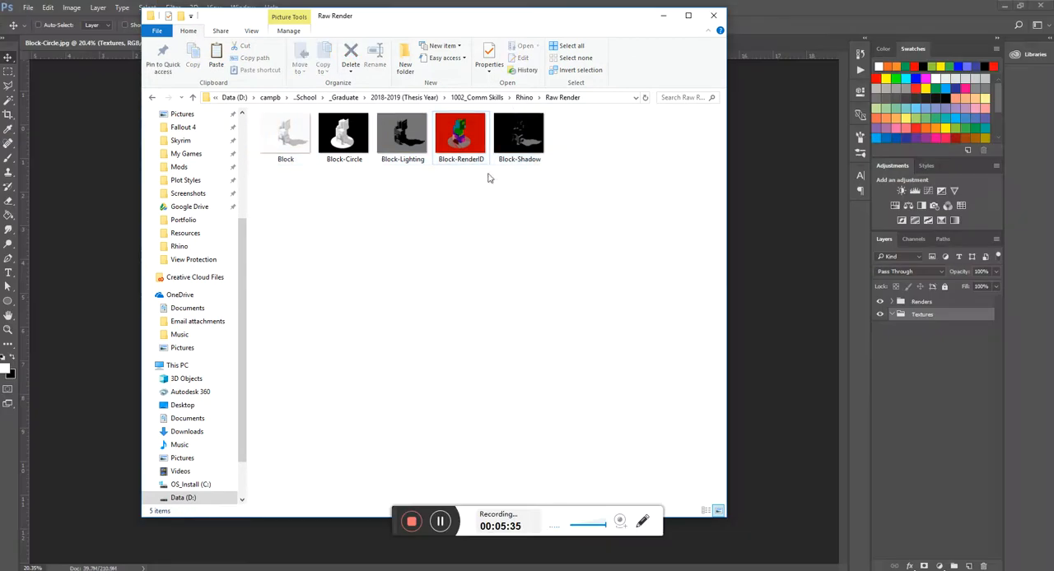
{"action": "left_click", "coordinate": [524, 97]}
{"action": "double_click", "coordinate": [343, 142]}
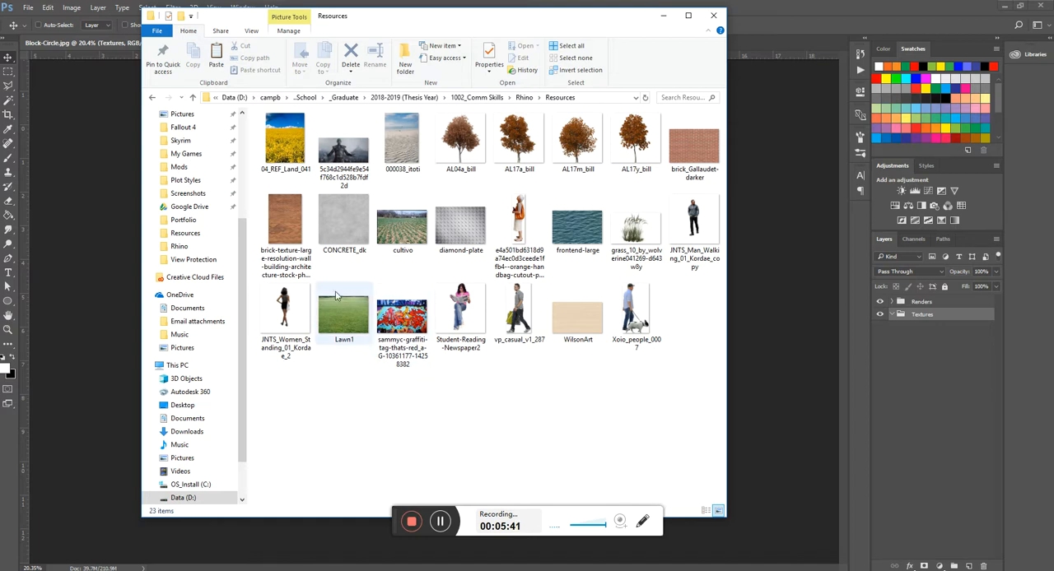
- Place the large-resolution brick texture image into the Photoshop document and move its layer into the Textures group
{"action": "left_click", "coordinate": [282, 216]}
{"action": "left_click_drag", "start_coordinate": [282, 215], "coordinate": [774, 317]}
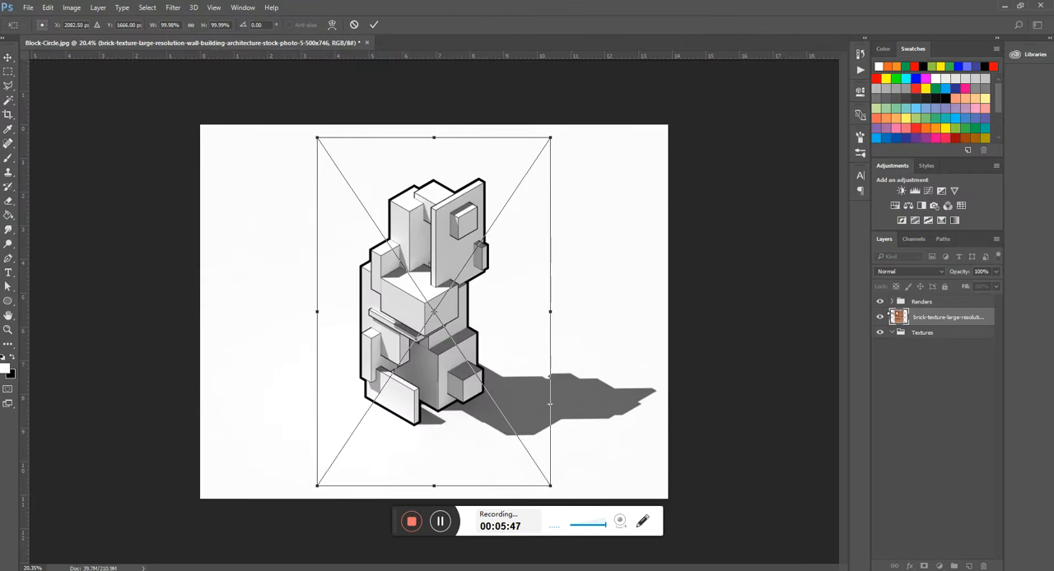
{"action": "key", "text": "Return"}
{"action": "left_click_drag", "start_coordinate": [946, 321], "coordinate": [940, 338]}
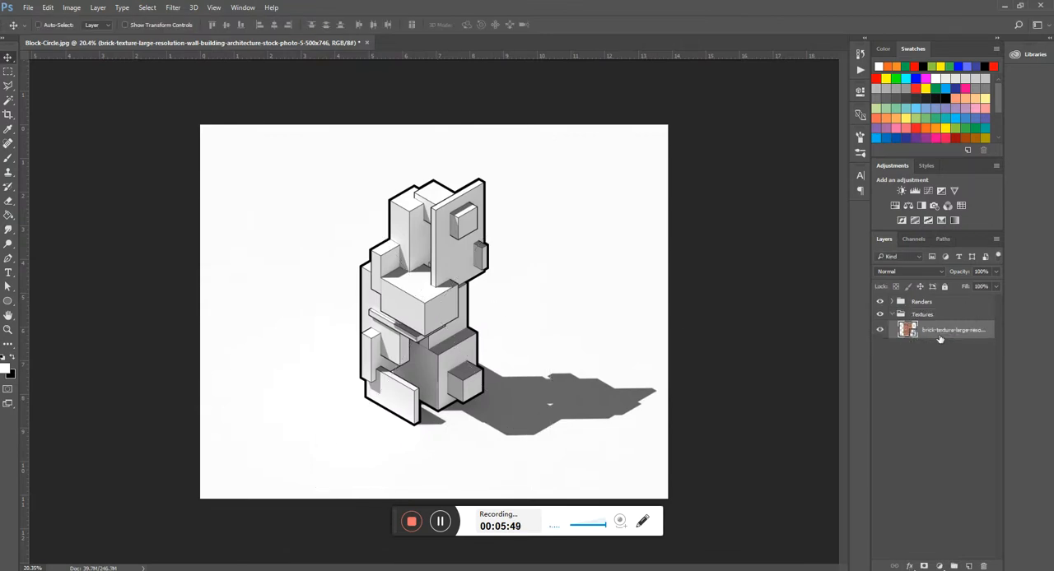
- Set the Renders group's blend mode to Multiply so it overlays the brick texture
{"action": "left_click", "coordinate": [910, 302]}
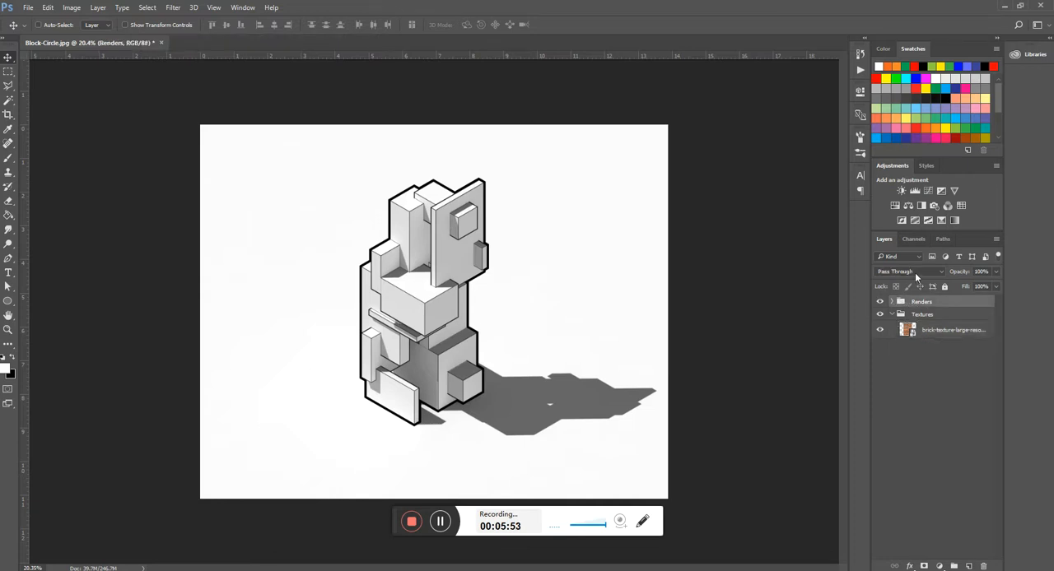
{"action": "left_click", "coordinate": [914, 272]}
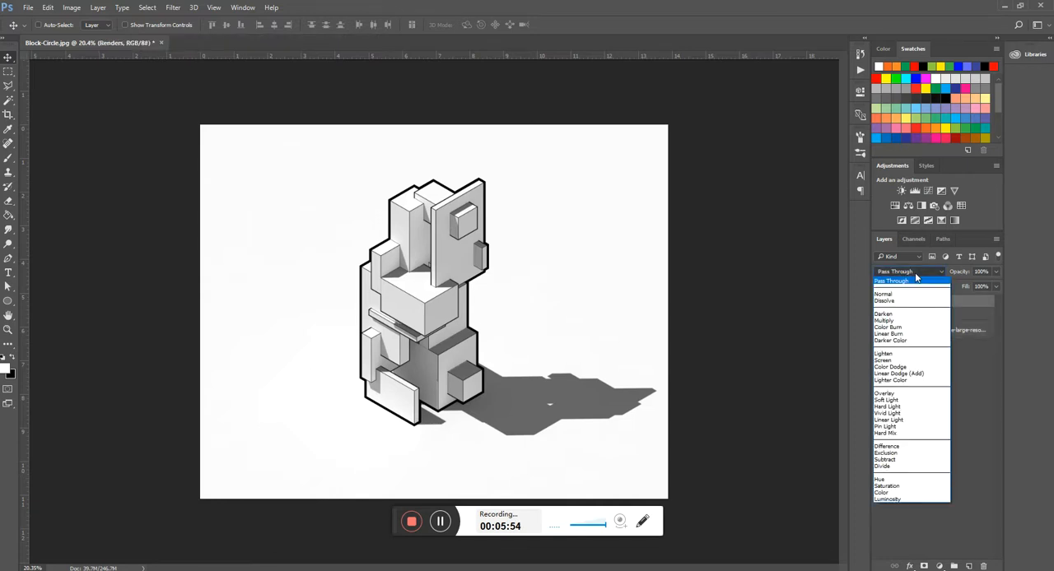
{"action": "left_click", "coordinate": [899, 321]}
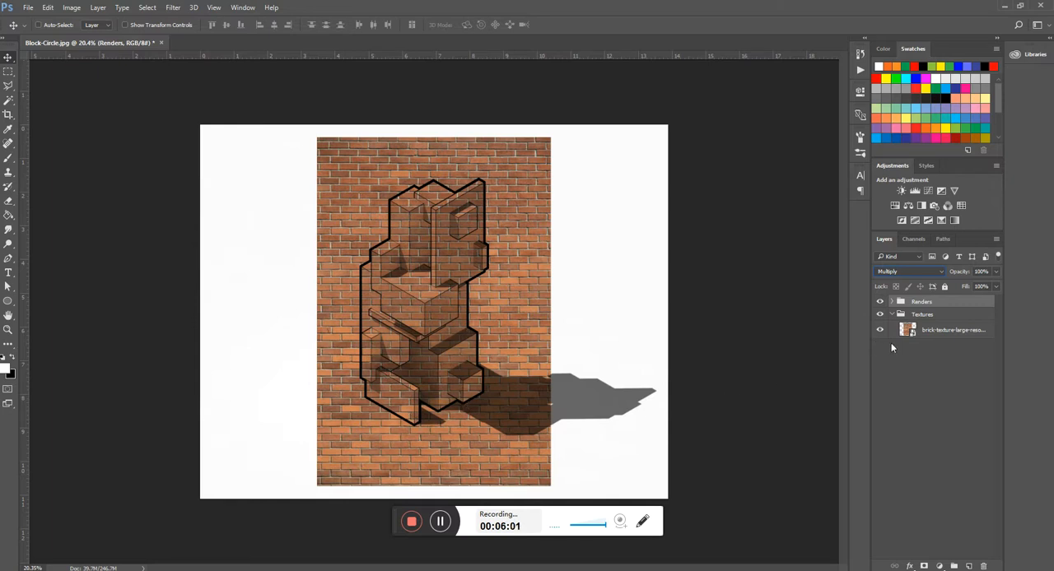
{"action": "left_click", "coordinate": [930, 332]}
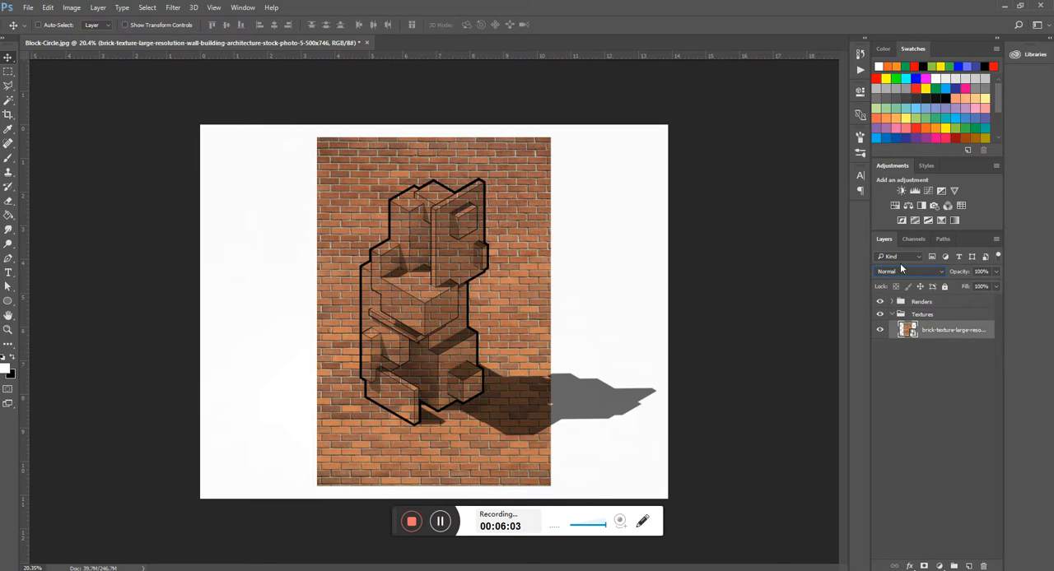
{"action": "left_click", "coordinate": [920, 302]}
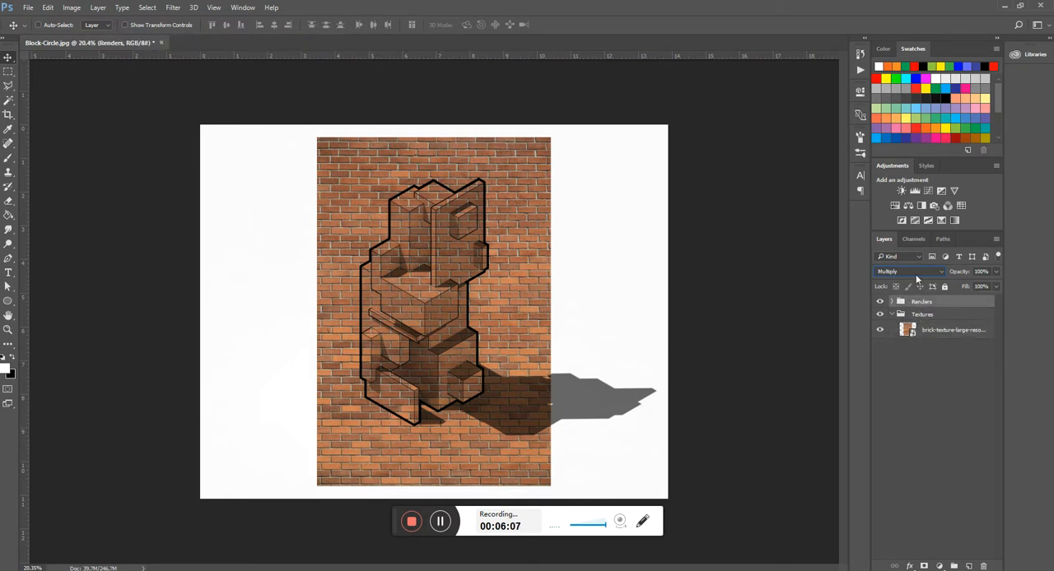
- Try the Overlay and Darken blend modes on the Renders group, and return it to Multiply
{"action": "left_click", "coordinate": [935, 334]}
{"action": "left_click", "coordinate": [923, 304]}
{"action": "left_click", "coordinate": [912, 273]}
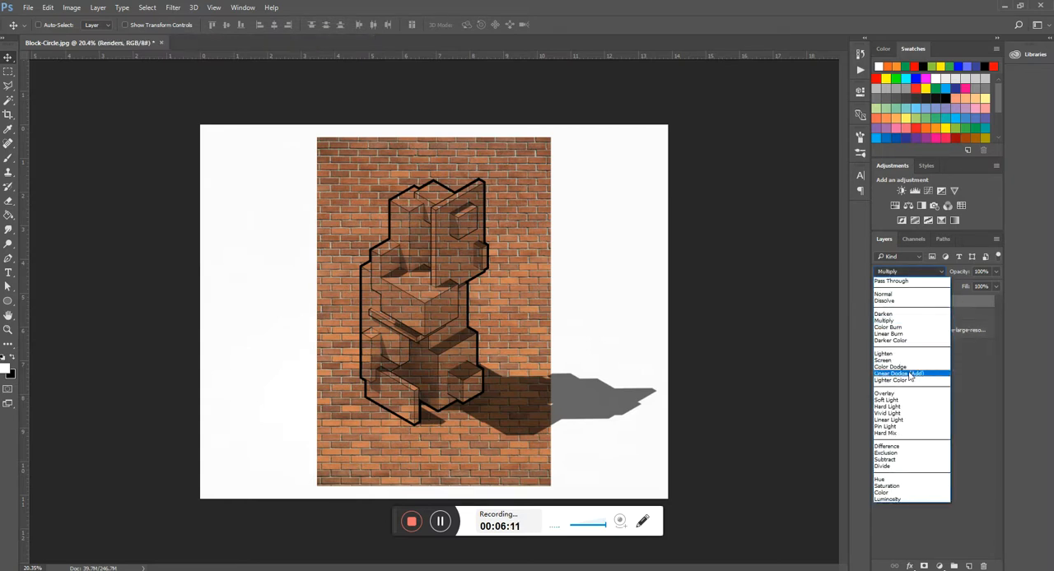
{"action": "left_click", "coordinate": [897, 394]}
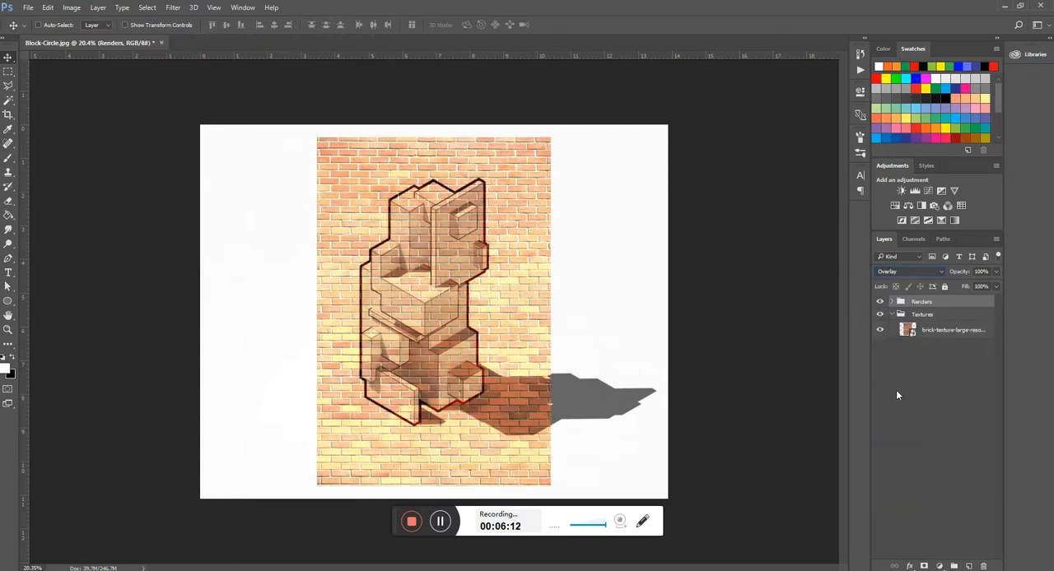
{"action": "left_click", "coordinate": [922, 274]}
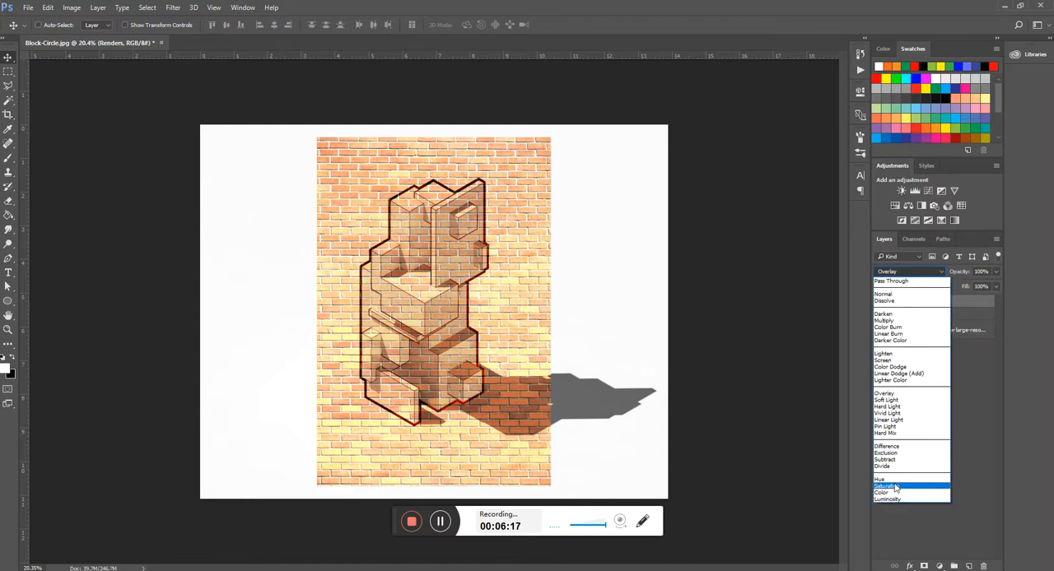
{"action": "left_click", "coordinate": [897, 315]}
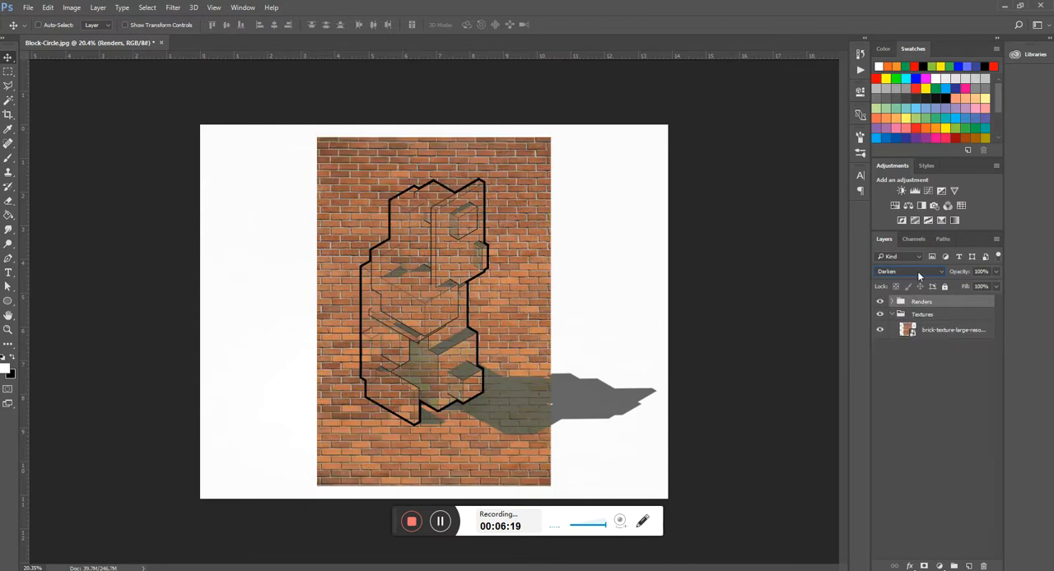
{"action": "left_click", "coordinate": [919, 275]}
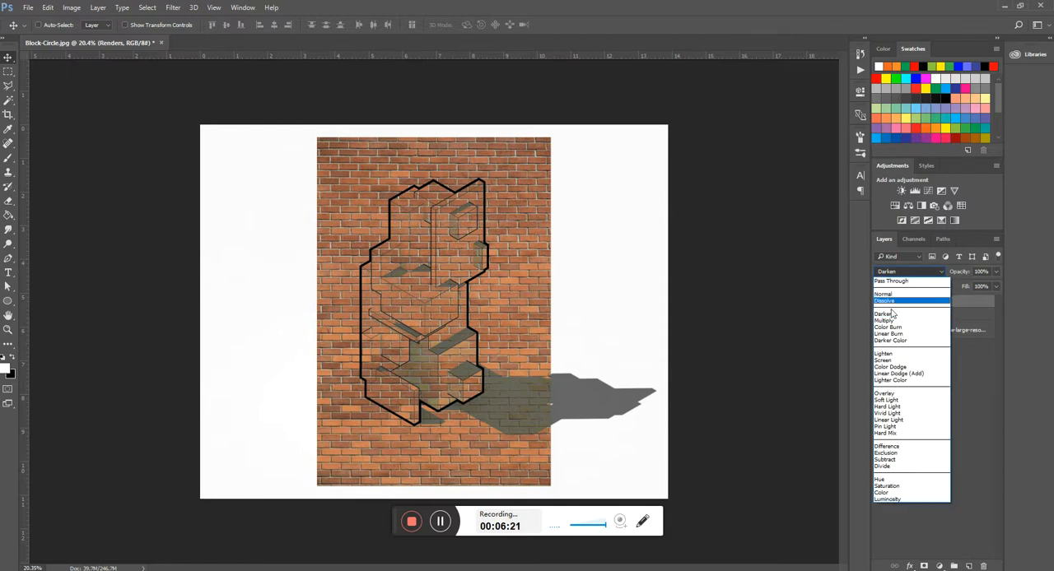
{"action": "left_click", "coordinate": [889, 321]}
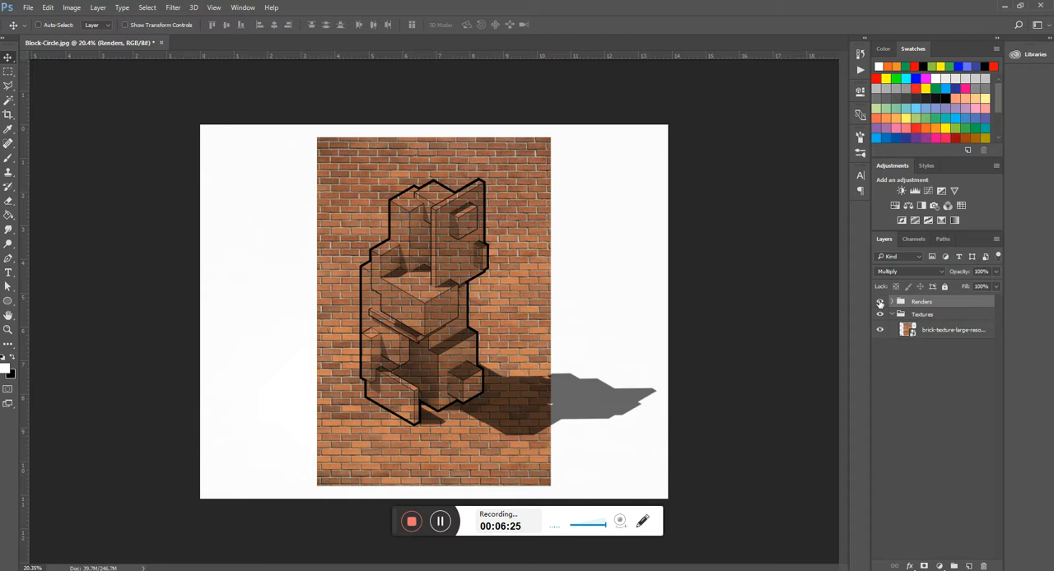
- Move the brick texture over the block model and distort it by shifting one vertical edge downward to match the isometric wall slope
{"action": "left_click", "coordinate": [927, 330]}
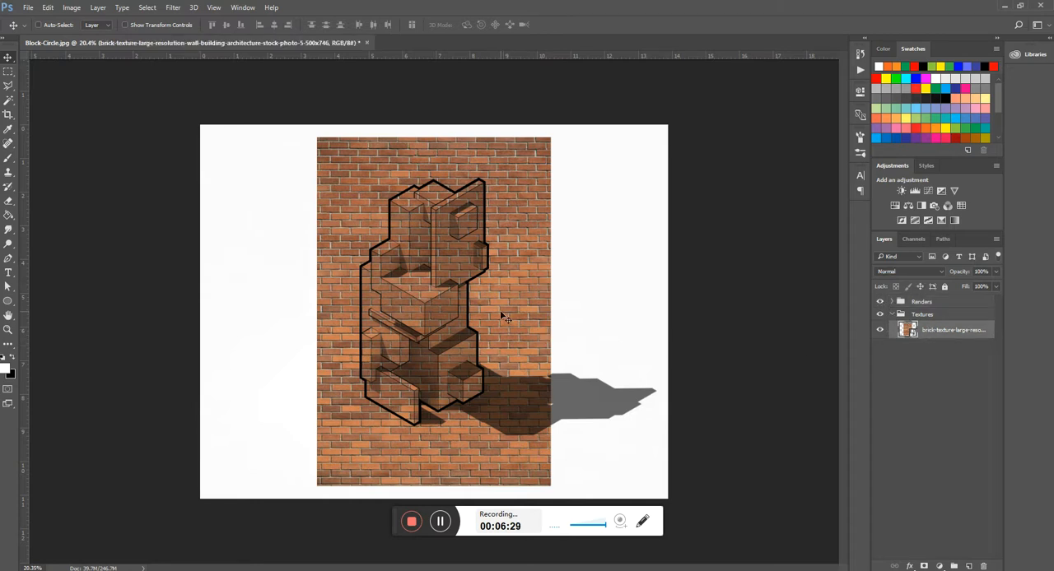
{"action": "left_click_drag", "start_coordinate": [505, 316], "coordinate": [458, 288]}
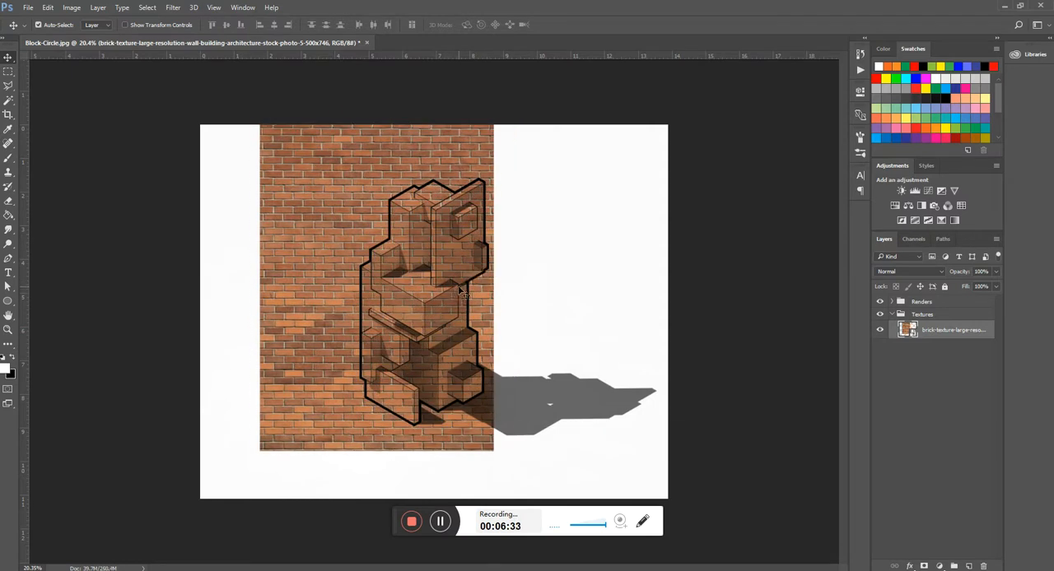
{"action": "key", "text": "ctrl+t"}
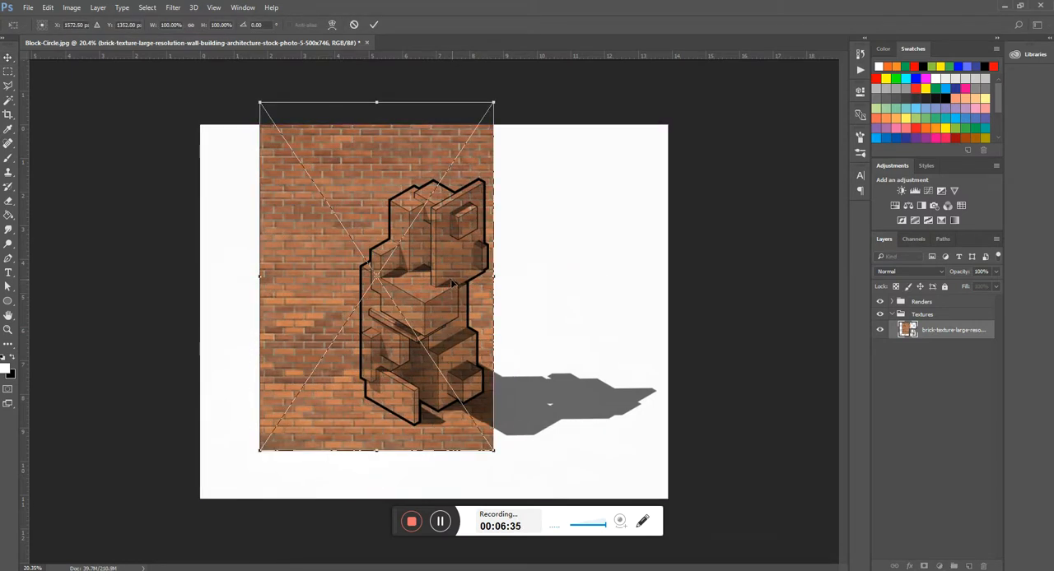
{"action": "mouse_move", "coordinate": [455, 264]}
{"action": "left_mouse_down"}
{"action": "mouse_move", "coordinate": [455, 225]}
{"action": "mouse_move", "coordinate": [456, 256]}
{"action": "left_mouse_up"}
{"action": "right_click", "coordinate": [456, 256]}
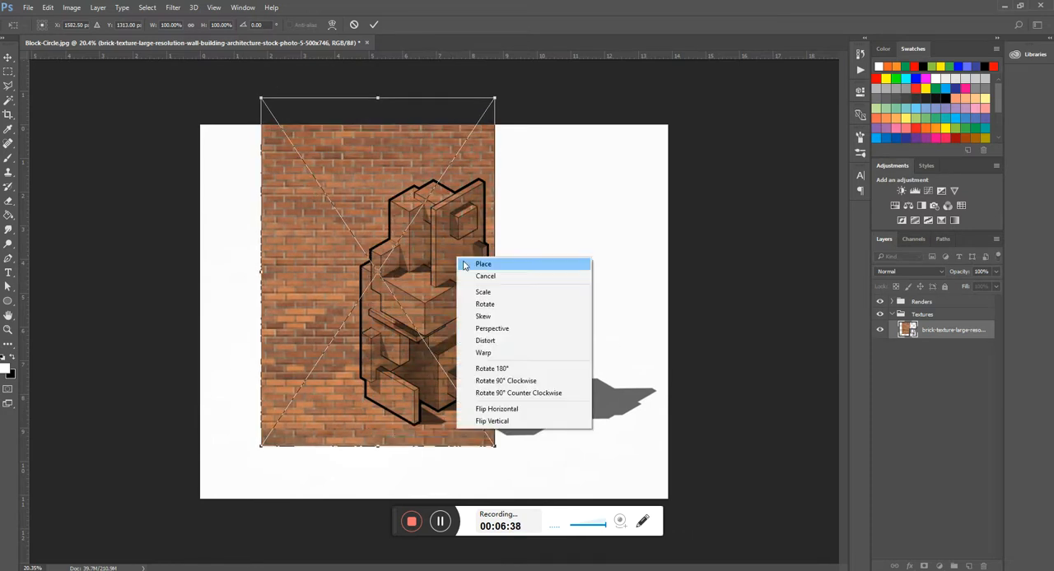
{"action": "left_click", "coordinate": [494, 340]}
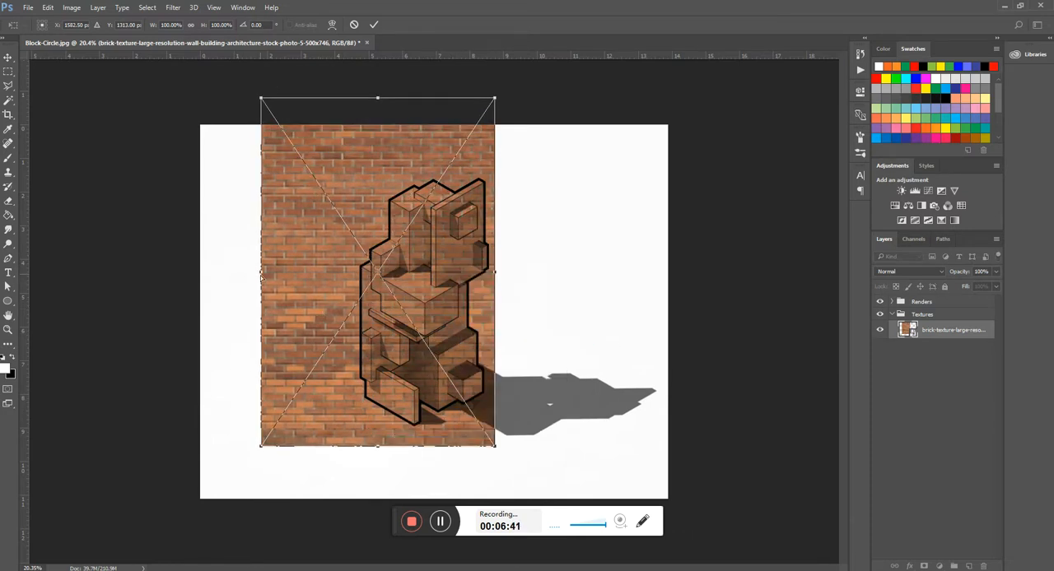
{"action": "left_click_drag", "start_coordinate": [260, 274], "coordinate": [278, 418]}
- Scale the slanted brick texture down, position it over the tall upright panel near the model's top, and apply the transform
{"action": "right_click", "coordinate": [365, 338]}
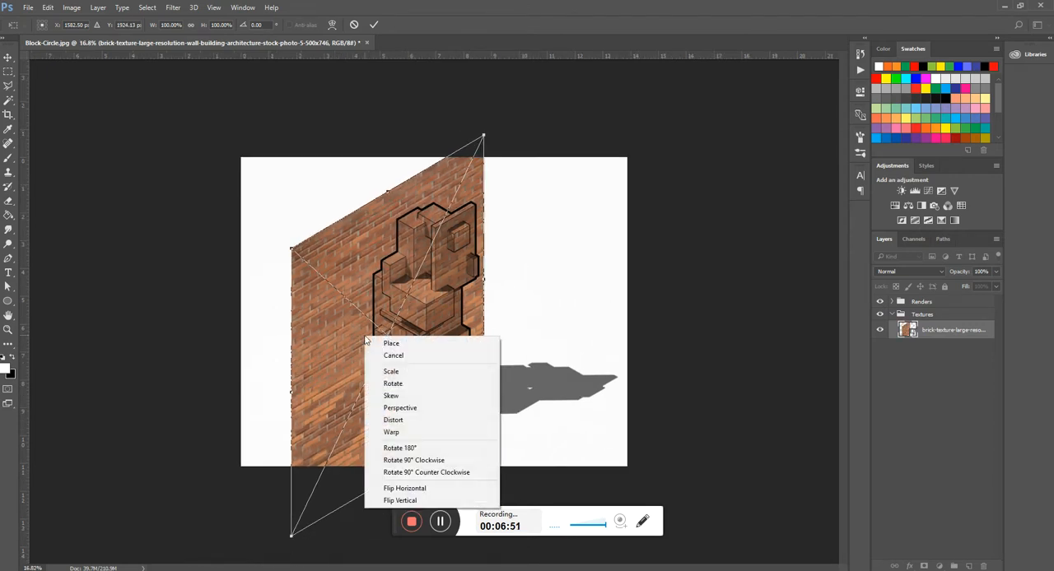
{"action": "left_click", "coordinate": [404, 373]}
{"action": "left_click_drag", "start_coordinate": [292, 535], "coordinate": [402, 303]}
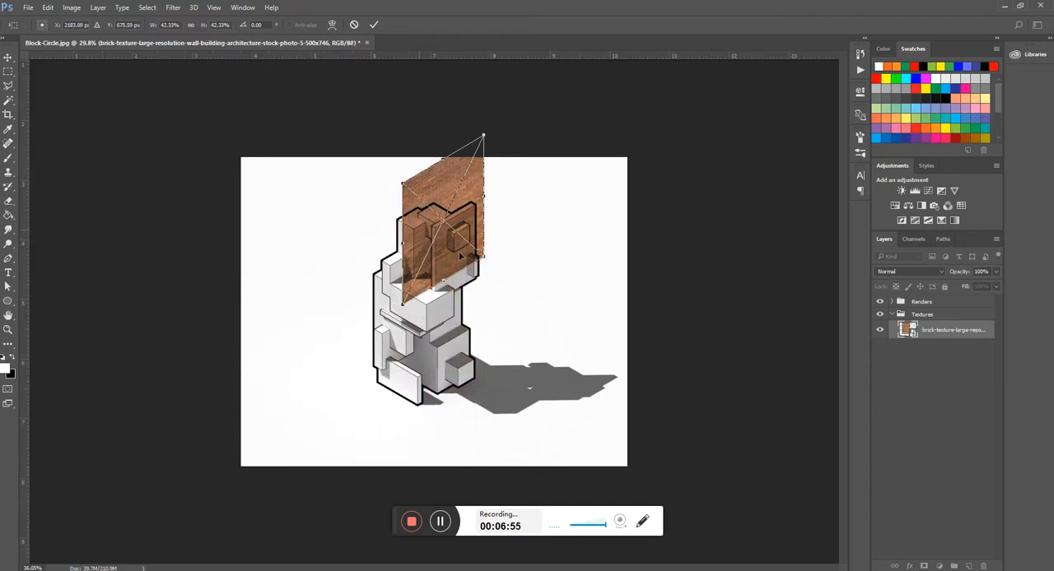
{"action": "scroll", "coordinate": [459, 256], "scroll_direction": "up", "scroll_amount": 7}
{"action": "left_click_drag", "start_coordinate": [479, 222], "coordinate": [454, 373]}
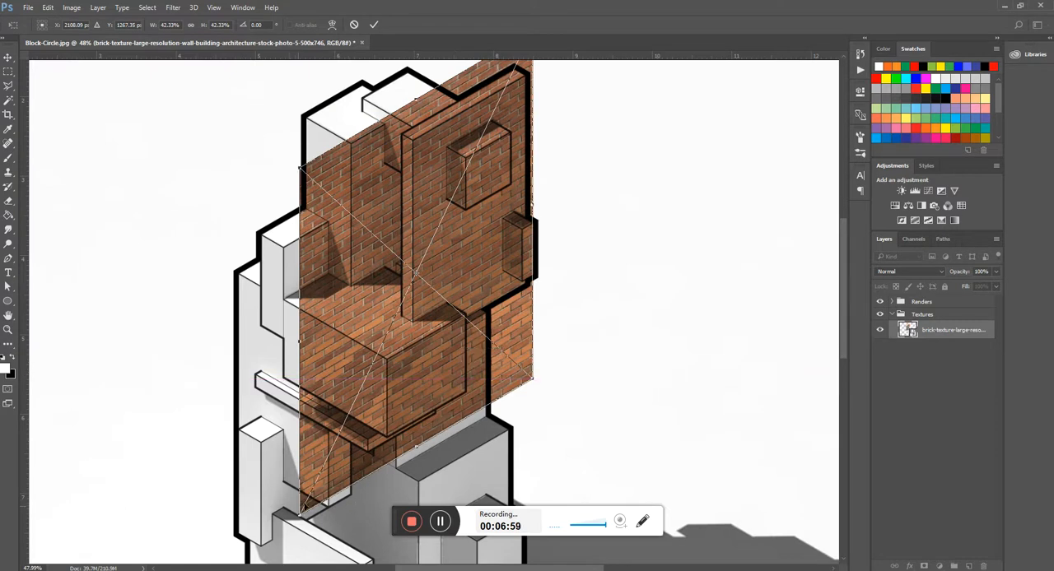
{"action": "left_click_drag", "start_coordinate": [300, 514], "coordinate": [360, 388]}
{"action": "scroll", "coordinate": [487, 140], "scroll_direction": "up", "scroll_amount": 7}
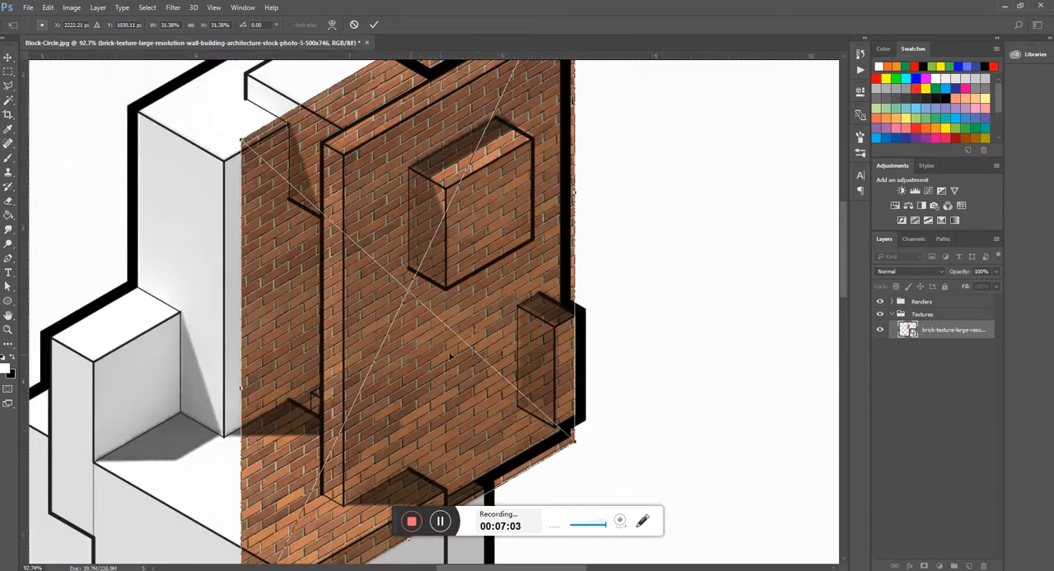
{"action": "scroll", "coordinate": [449, 245], "scroll_direction": "down", "scroll_amount": 8}
{"action": "left_click_drag", "start_coordinate": [488, 165], "coordinate": [474, 211]}
{"action": "left_click_drag", "start_coordinate": [453, 366], "coordinate": [466, 350]}
{"action": "key", "text": "Return"}
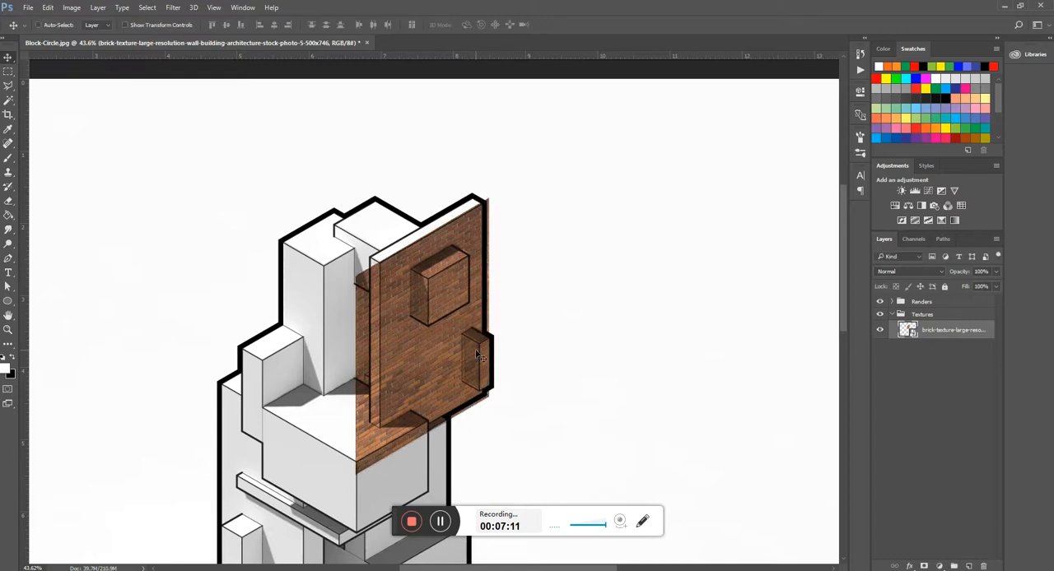
- Show the Block-RenderID layer, select its dark green upright panel with the Magic Wand, and hide the Textures group
{"action": "scroll", "coordinate": [442, 368], "scroll_direction": "up", "scroll_amount": 4}
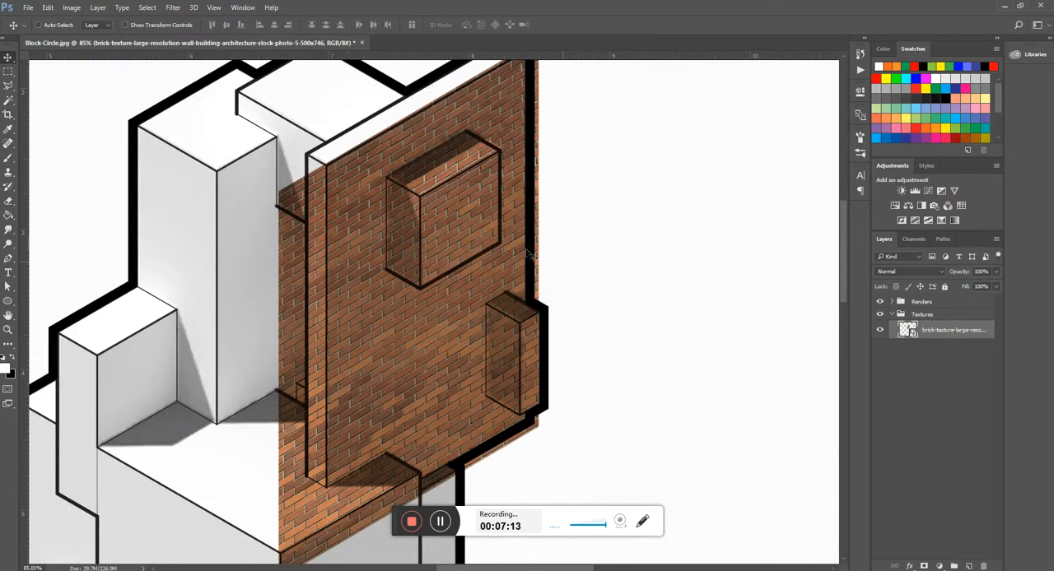
{"action": "scroll", "coordinate": [453, 211], "scroll_direction": "down", "scroll_amount": 3}
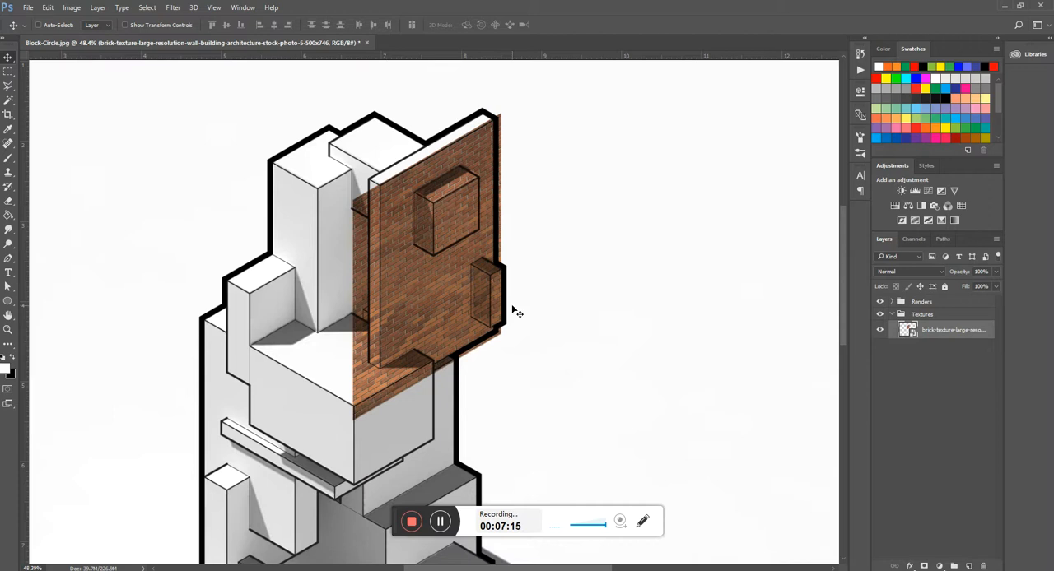
{"action": "key", "text": "l"}
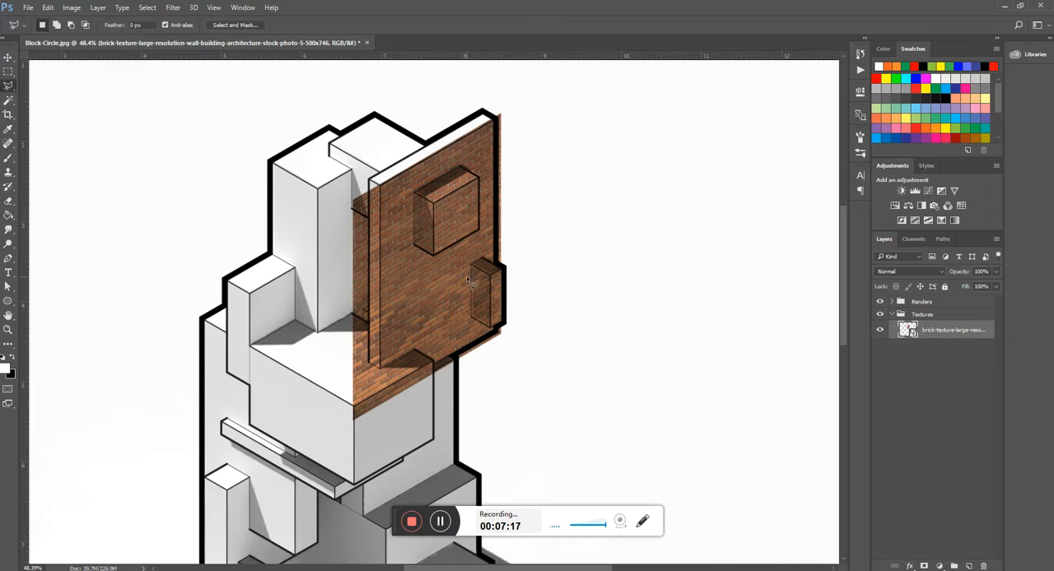
{"action": "scroll", "coordinate": [452, 265], "scroll_direction": "up", "scroll_amount": 2}
{"action": "left_click", "coordinate": [893, 302]}
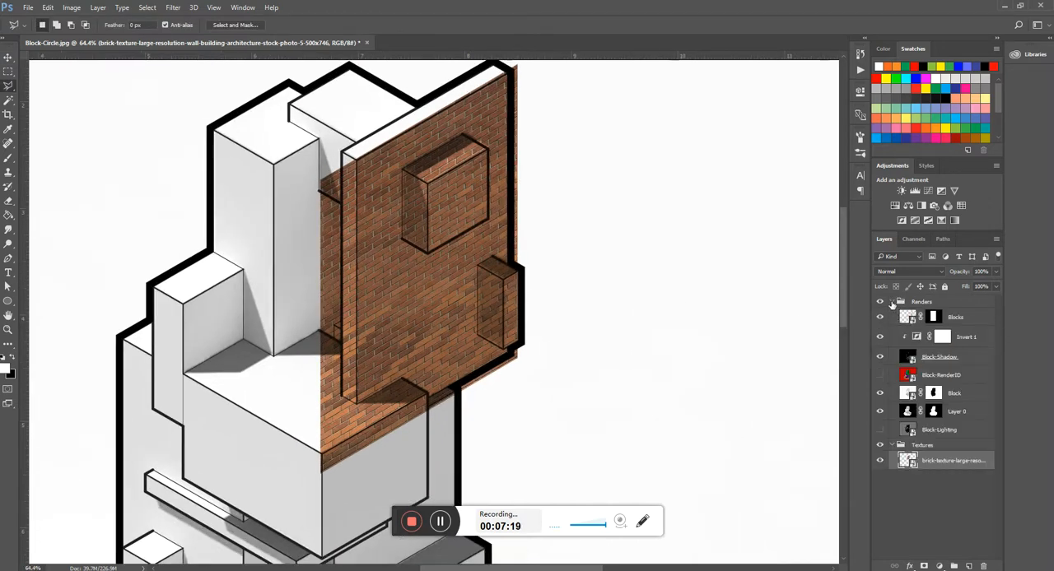
{"action": "left_click", "coordinate": [879, 375]}
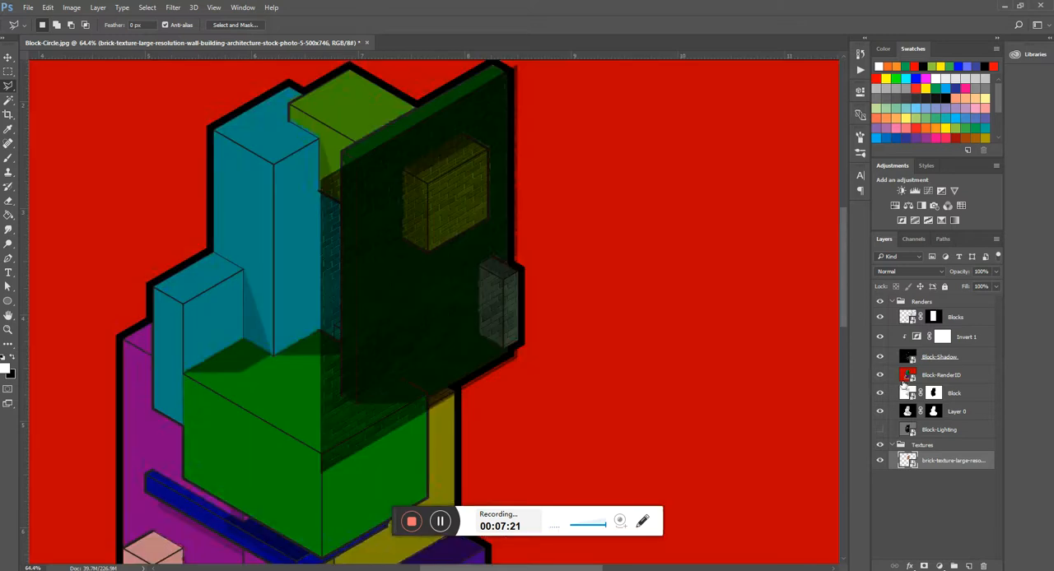
{"action": "left_click", "coordinate": [938, 376]}
{"action": "key", "text": "w"}
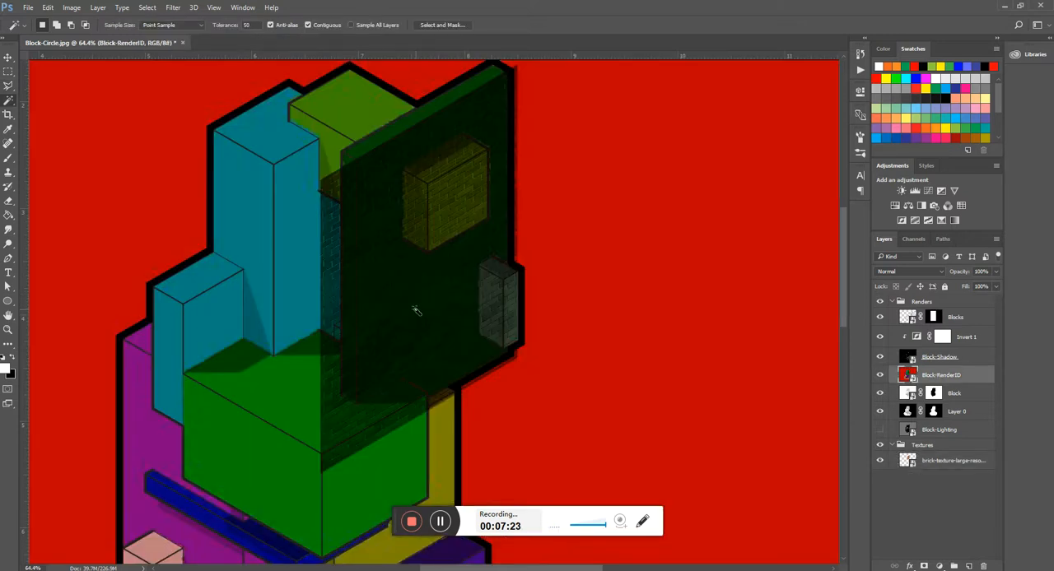
{"action": "left_click", "coordinate": [416, 309]}
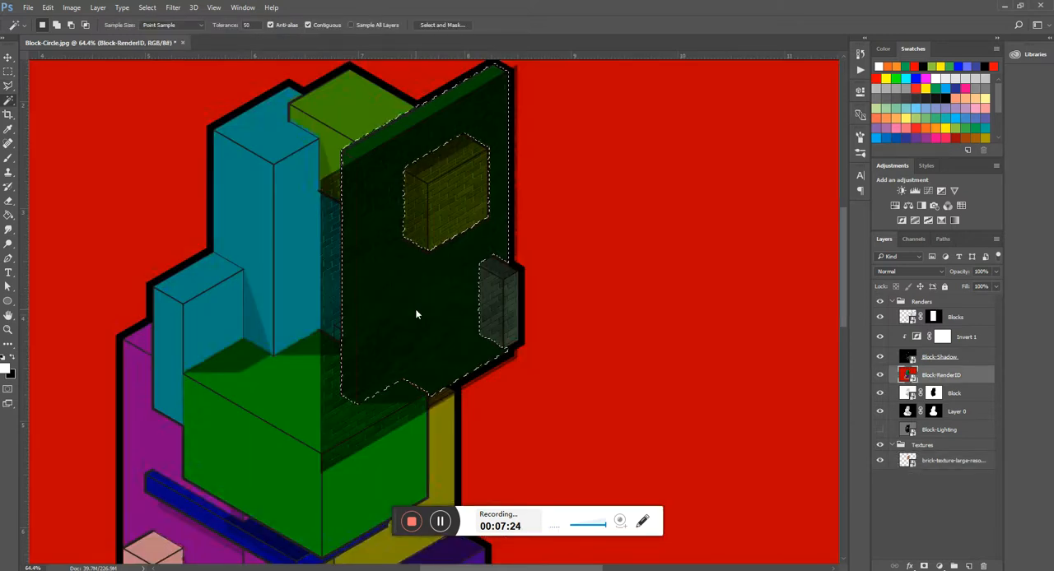
{"action": "left_click", "coordinate": [879, 445]}
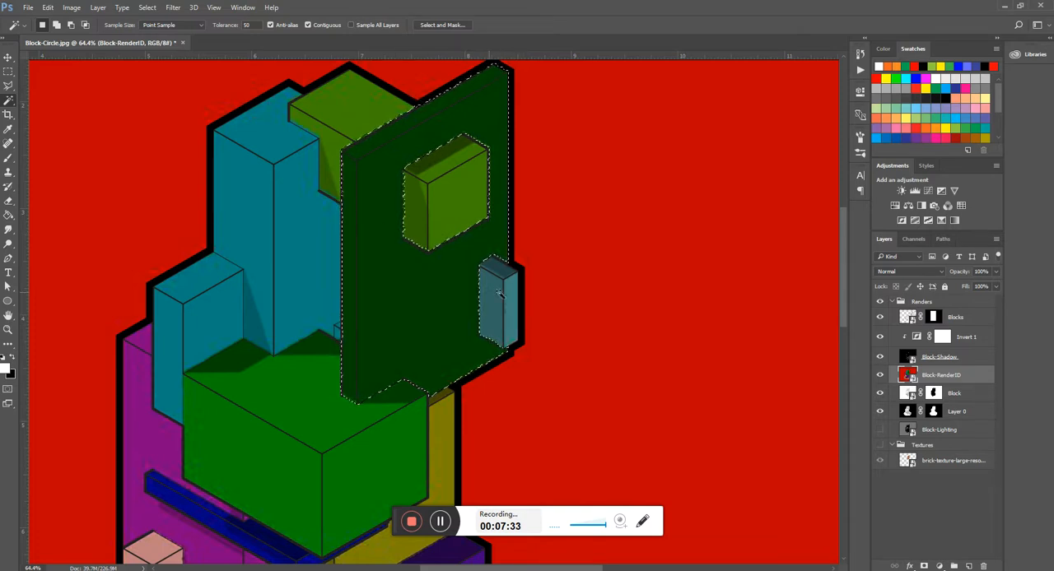
- Reselect the dark green panel with a Magic Wand tolerance of 35 and feather the selection by 0.5 pixels
{"action": "key", "text": "ctrl+d"}
{"action": "type", "text": "35"}
{"action": "left_click", "coordinate": [421, 281]}
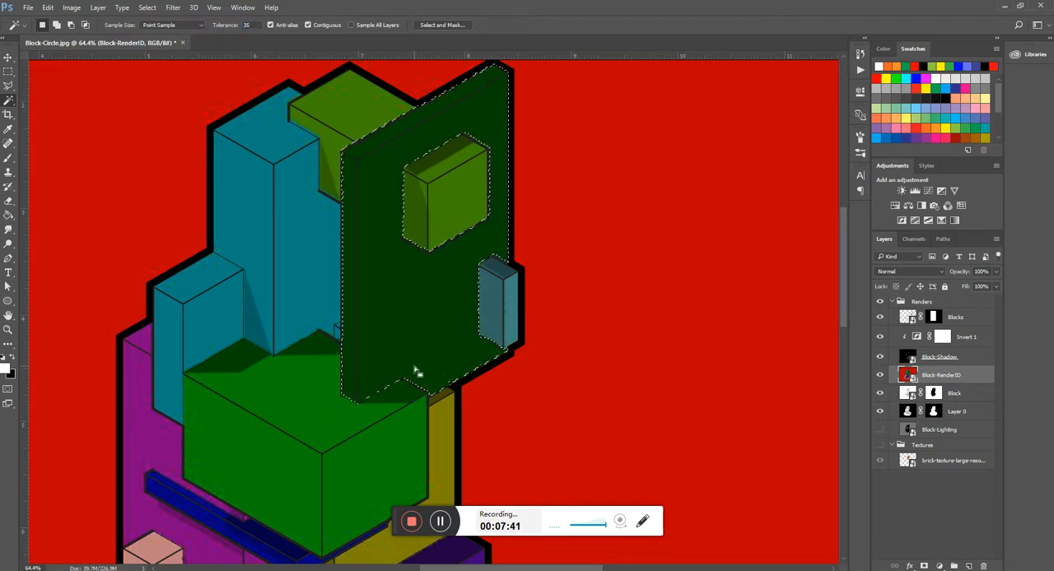
{"action": "right_click", "coordinate": [431, 319]}
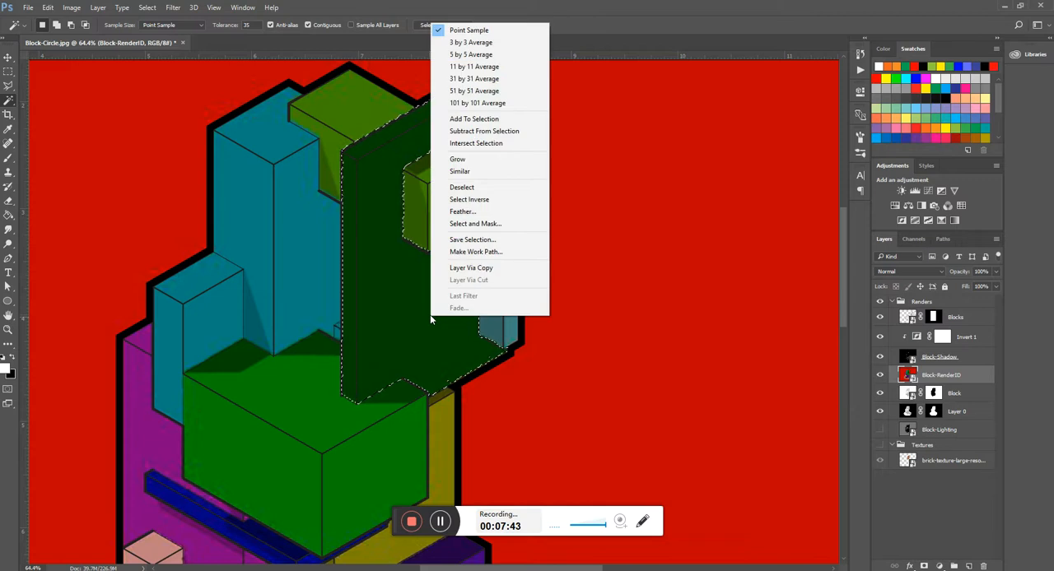
{"action": "left_click", "coordinate": [461, 212]}
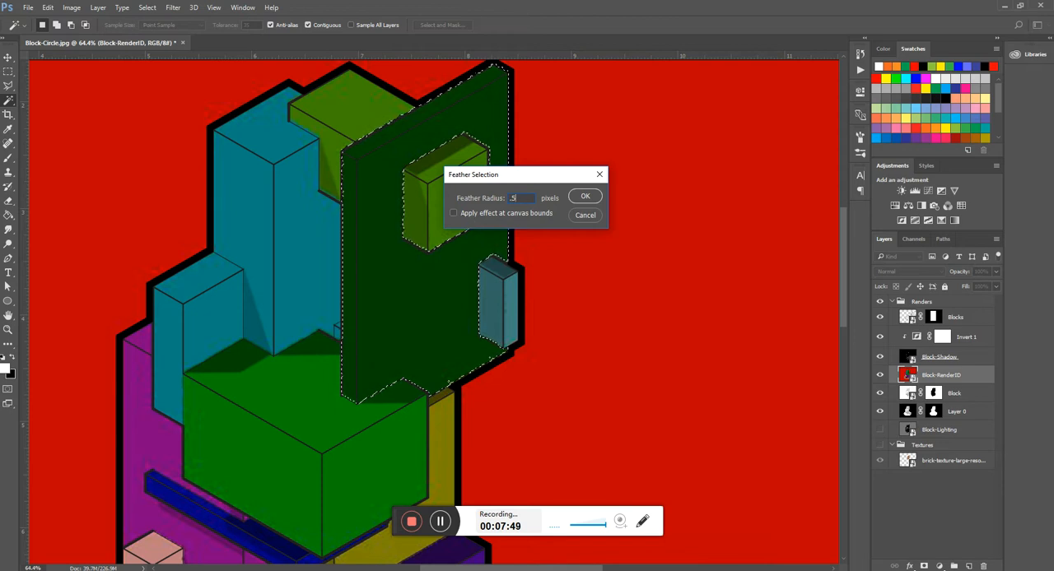
{"action": "key", "text": "Return"}
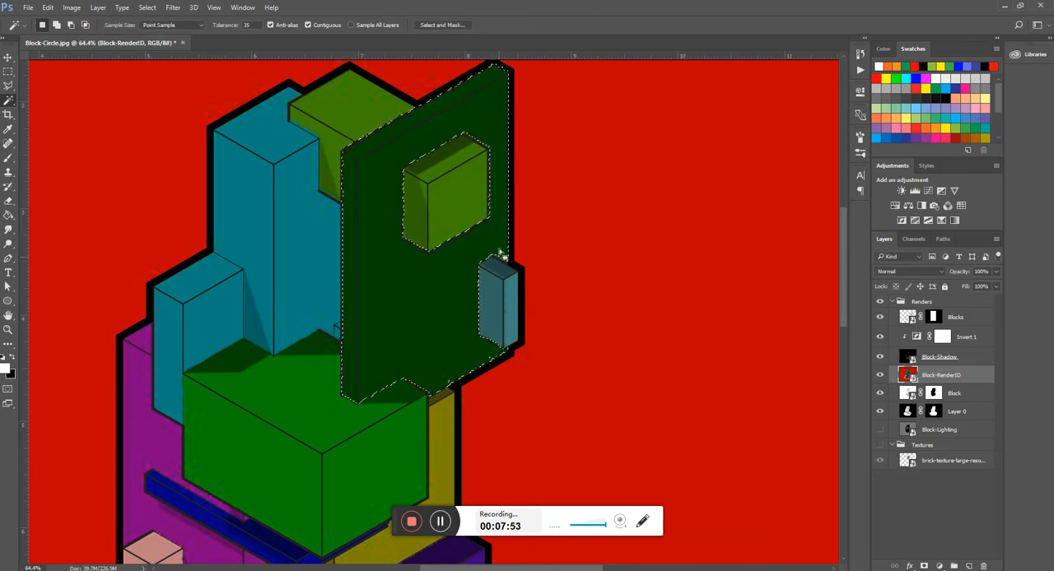
- Hide Block-RenderID, show the brick texture again, and mask the brick layer with the panel selection
{"action": "left_click", "coordinate": [881, 376]}
{"action": "left_click", "coordinate": [897, 303]}
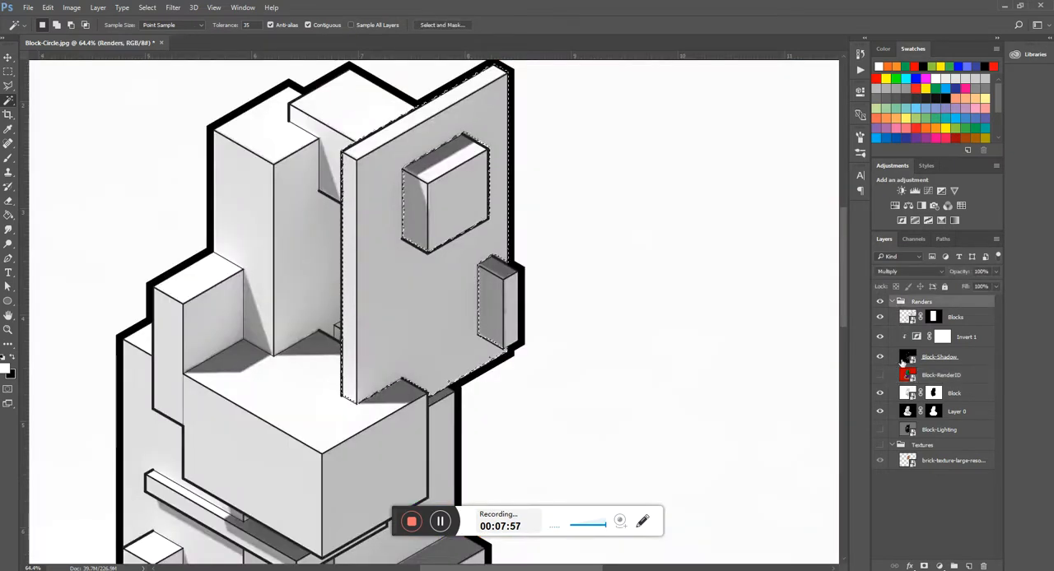
{"action": "left_click", "coordinate": [880, 460]}
{"action": "left_click", "coordinate": [942, 462]}
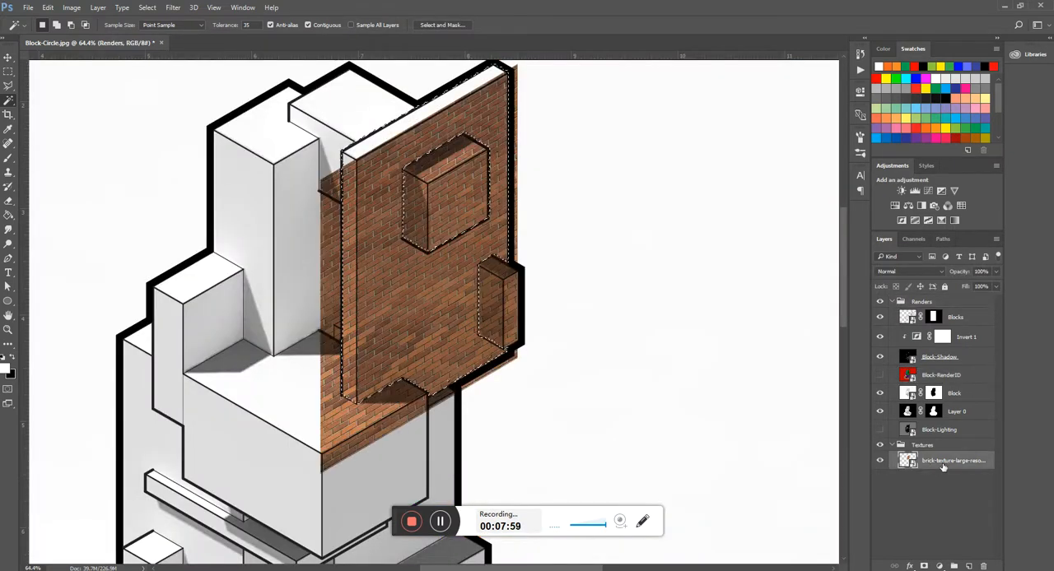
{"action": "left_click", "coordinate": [912, 567]}
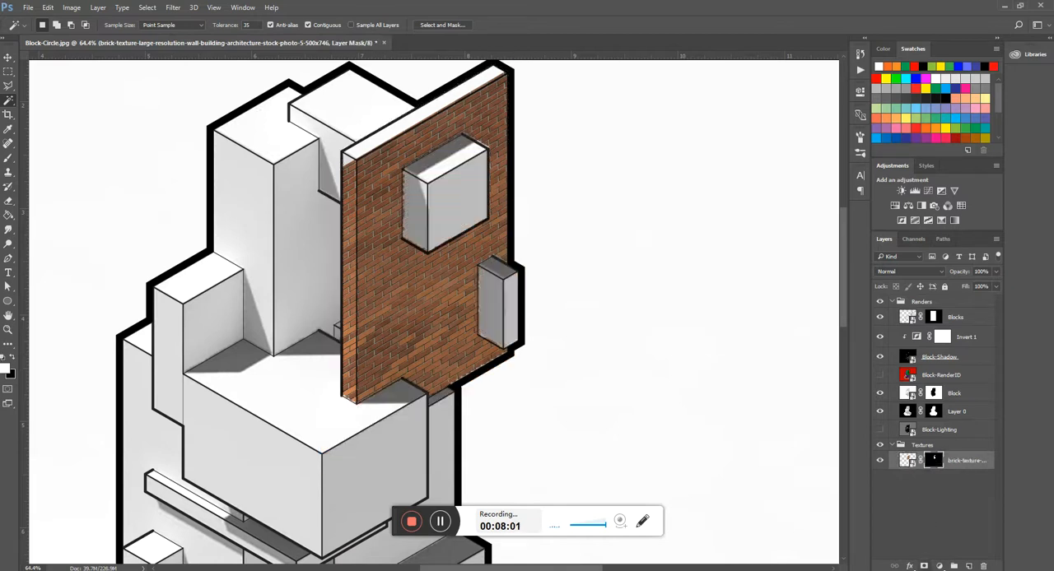
- Outline the upper projecting box on the brick panel along its outer edges with the Polygonal Lasso
{"action": "scroll", "coordinate": [519, 361], "scroll_direction": "down", "scroll_amount": 3}
{"action": "scroll", "coordinate": [447, 300], "scroll_direction": "up", "scroll_amount": 4}
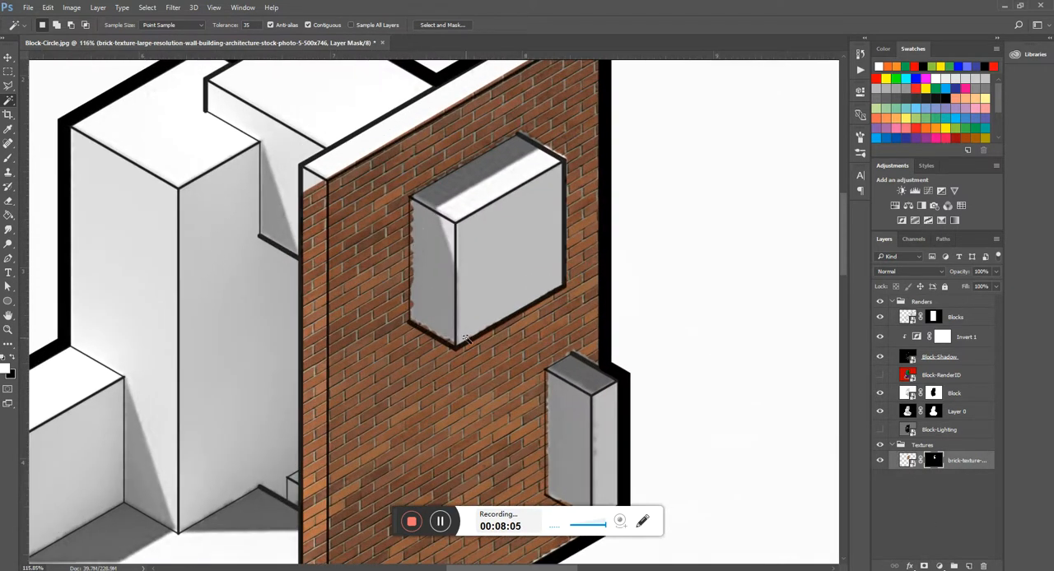
{"action": "scroll", "coordinate": [447, 345], "scroll_direction": "down", "scroll_amount": 2}
{"action": "scroll", "coordinate": [446, 300], "scroll_direction": "up", "scroll_amount": 3}
{"action": "key", "text": "l"}
{"action": "scroll", "coordinate": [409, 168], "scroll_direction": "up", "scroll_amount": 1}
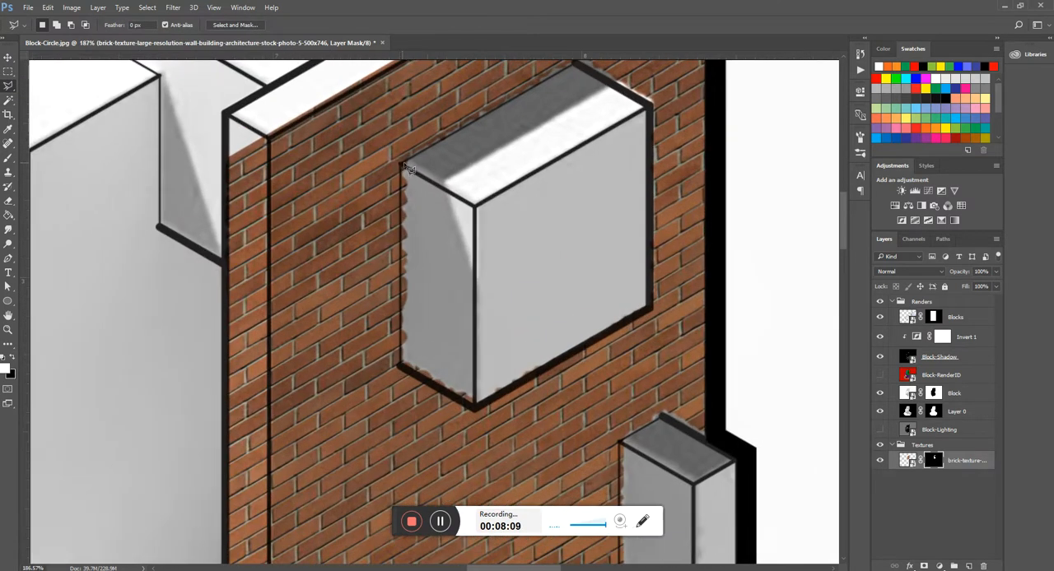
{"action": "left_click", "coordinate": [404, 168]}
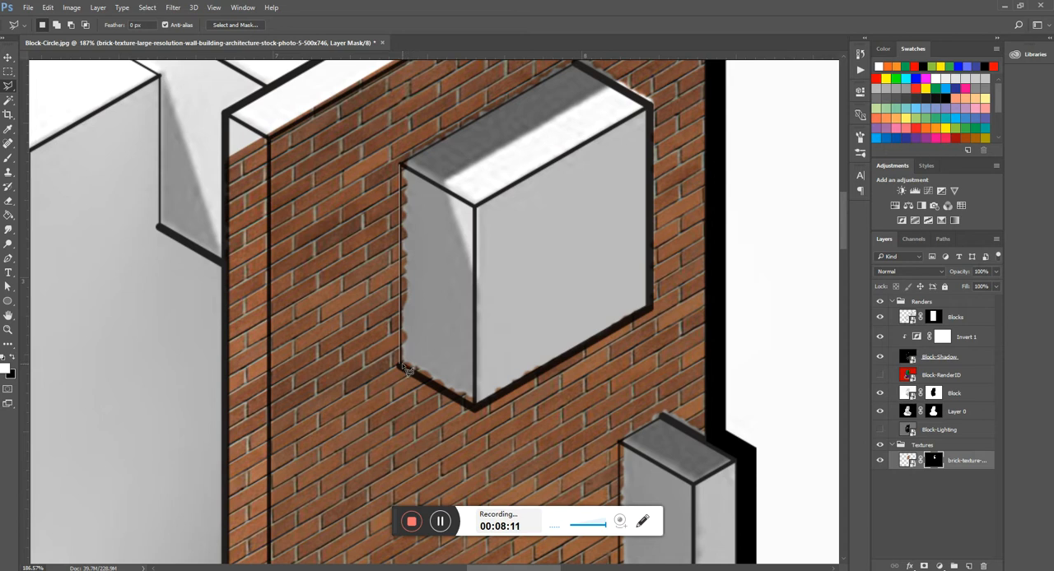
{"action": "left_click", "coordinate": [475, 406]}
{"action": "left_click", "coordinate": [650, 307]}
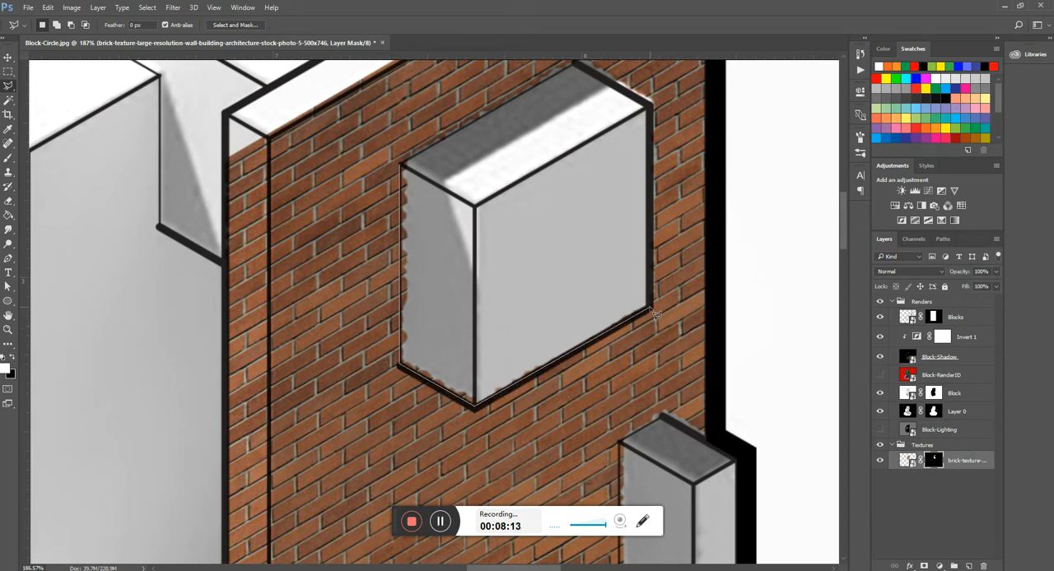
{"action": "left_click", "coordinate": [650, 104]}
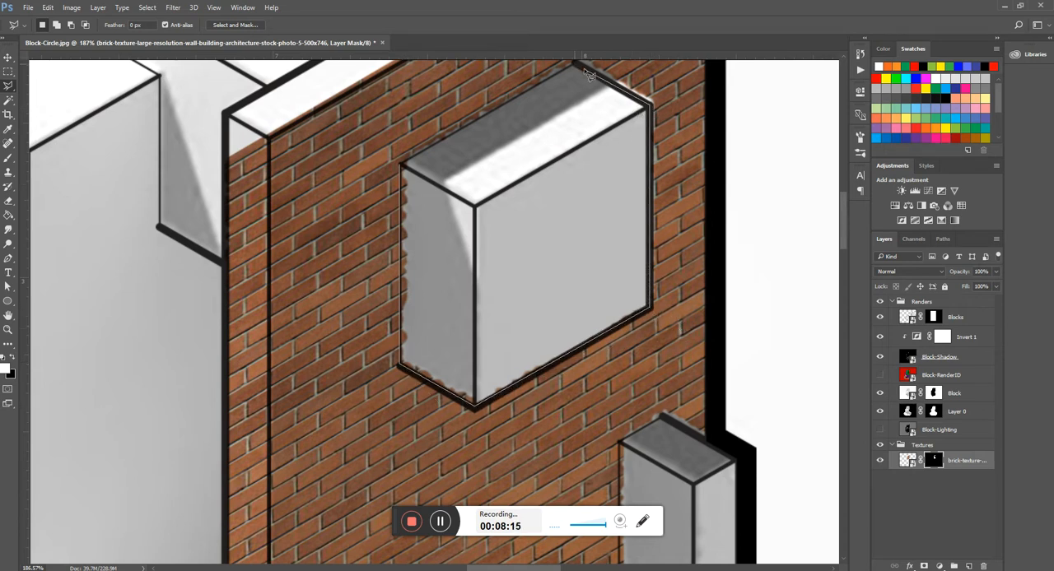
{"action": "left_click", "coordinate": [578, 66]}
{"action": "left_click", "coordinate": [402, 169]}
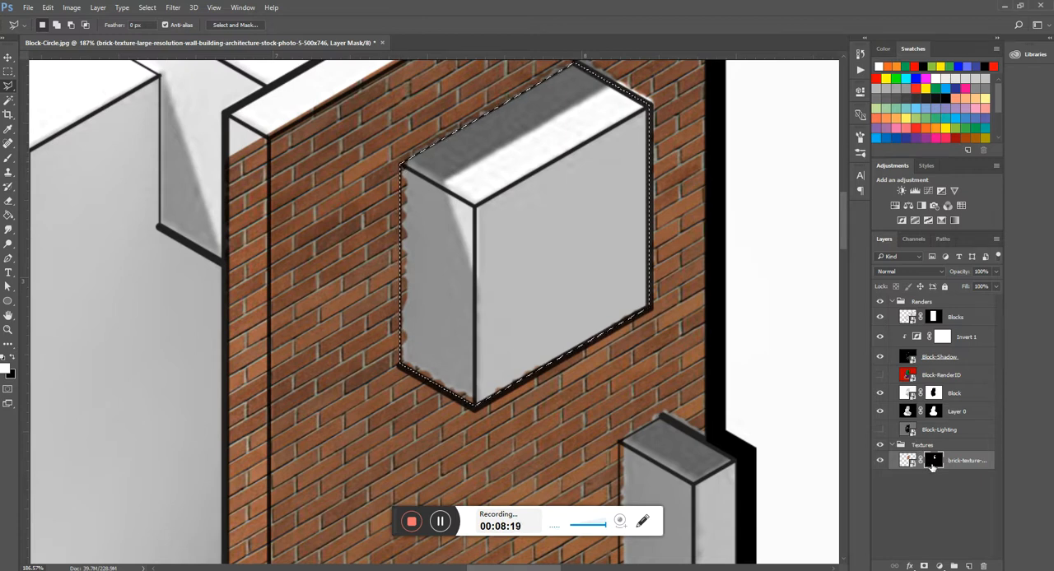
{"action": "double_click", "coordinate": [932, 463]}
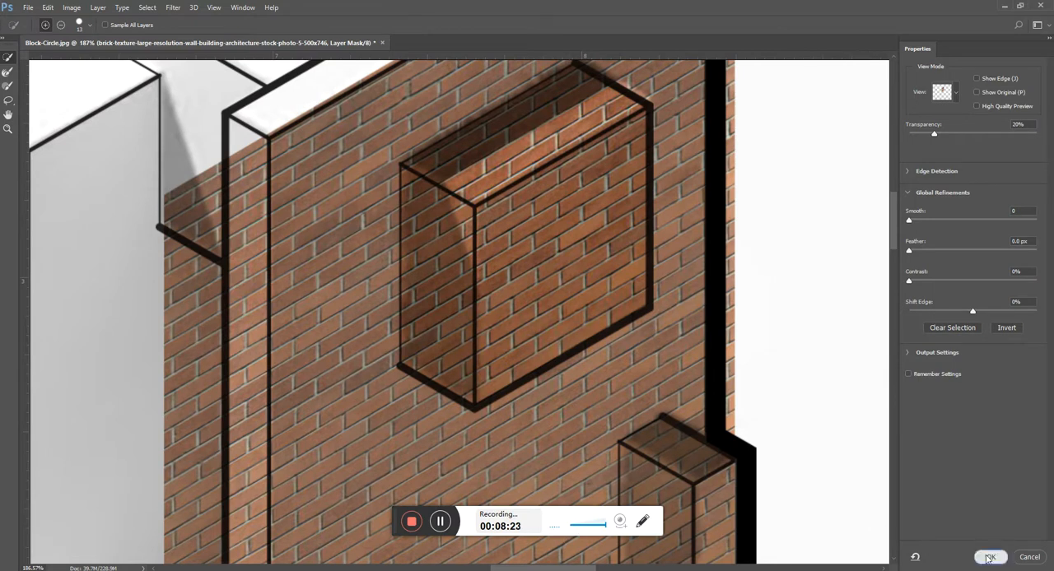
{"action": "key", "text": "Return"}
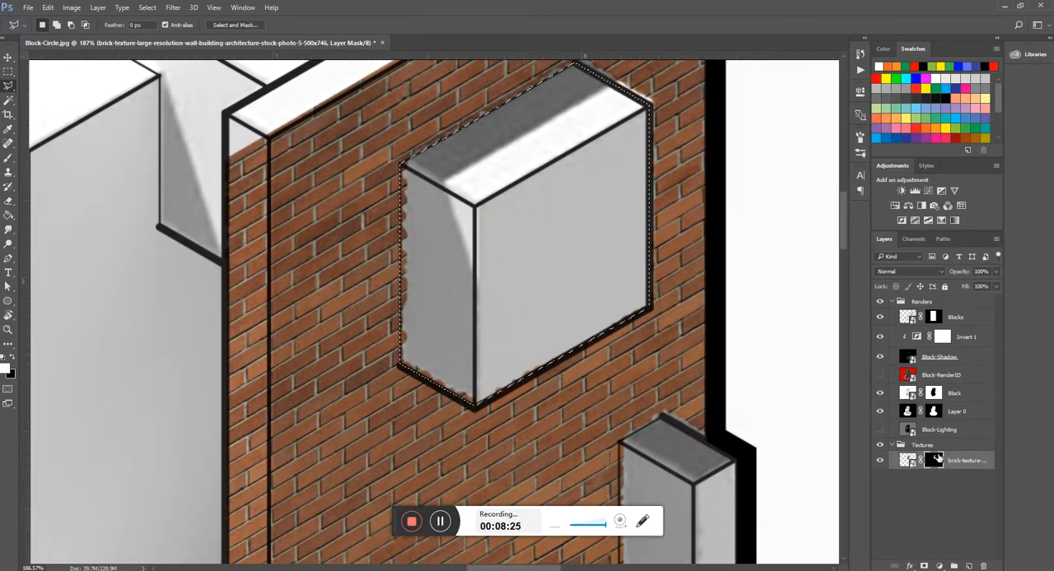
{"action": "left_click", "coordinate": [935, 463], "text": "ctrl"}
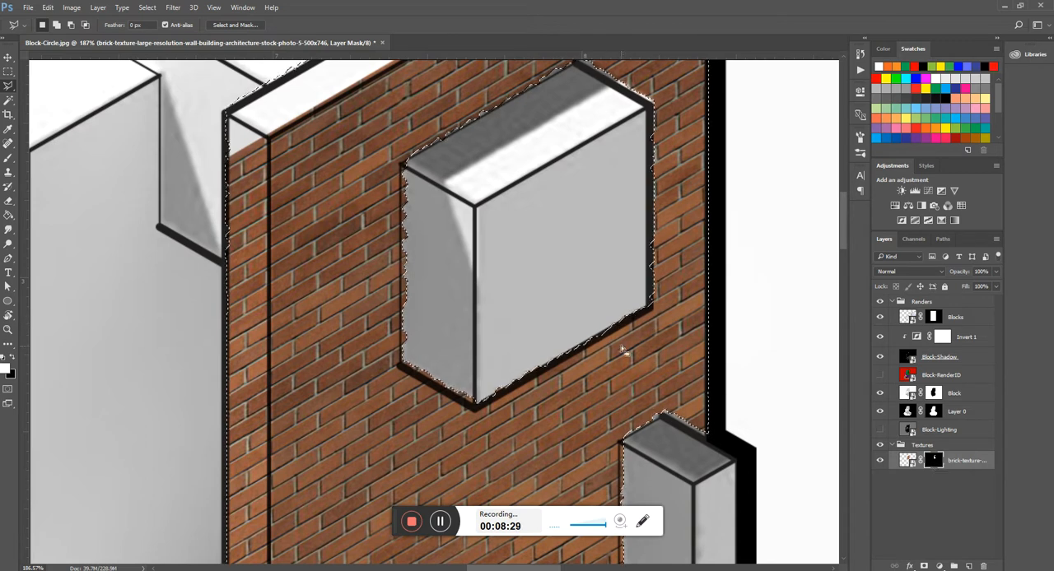
{"action": "key", "text": "ctrl+d"}
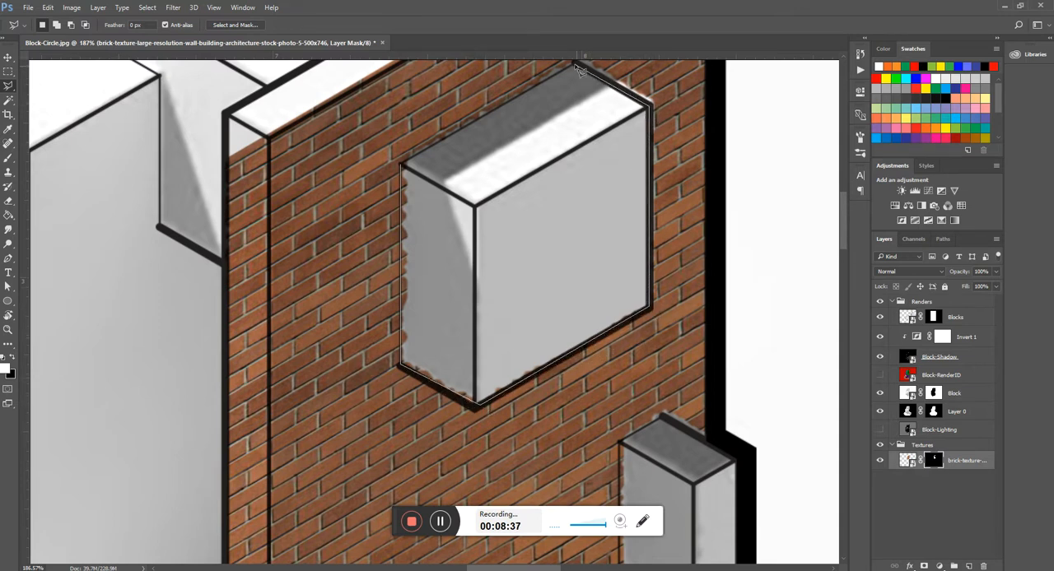
- Outline the upper projecting box again with the Polygonal Lasso and display the brick layer's mask on its own
{"action": "left_click", "coordinate": [578, 70]}
{"action": "left_click", "coordinate": [933, 463], "text": "alt"}
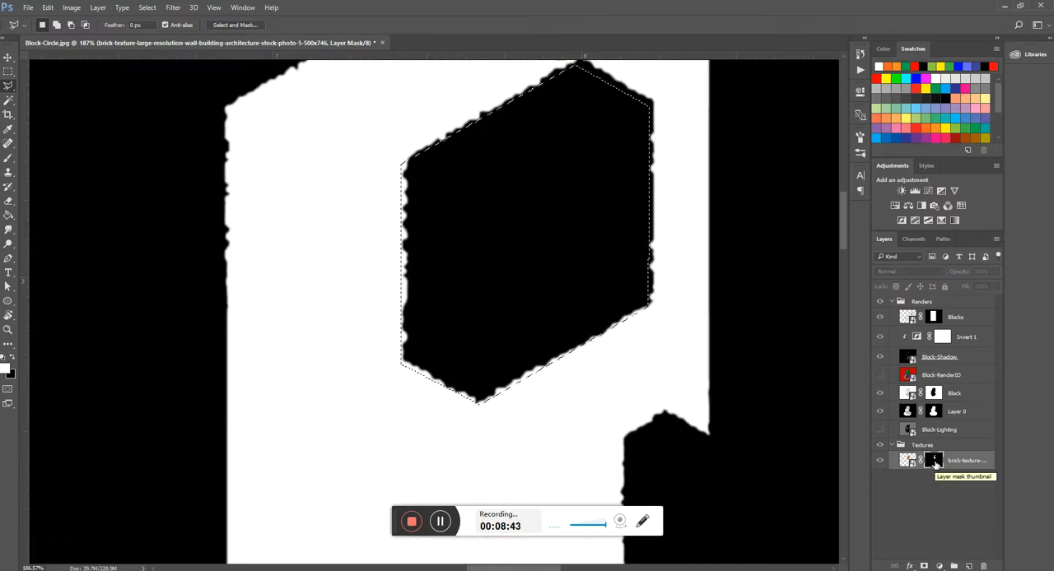
{"action": "scroll", "coordinate": [534, 294], "scroll_direction": "down", "scroll_amount": 5}
{"action": "scroll", "coordinate": [520, 294], "scroll_direction": "down", "scroll_amount": 3}
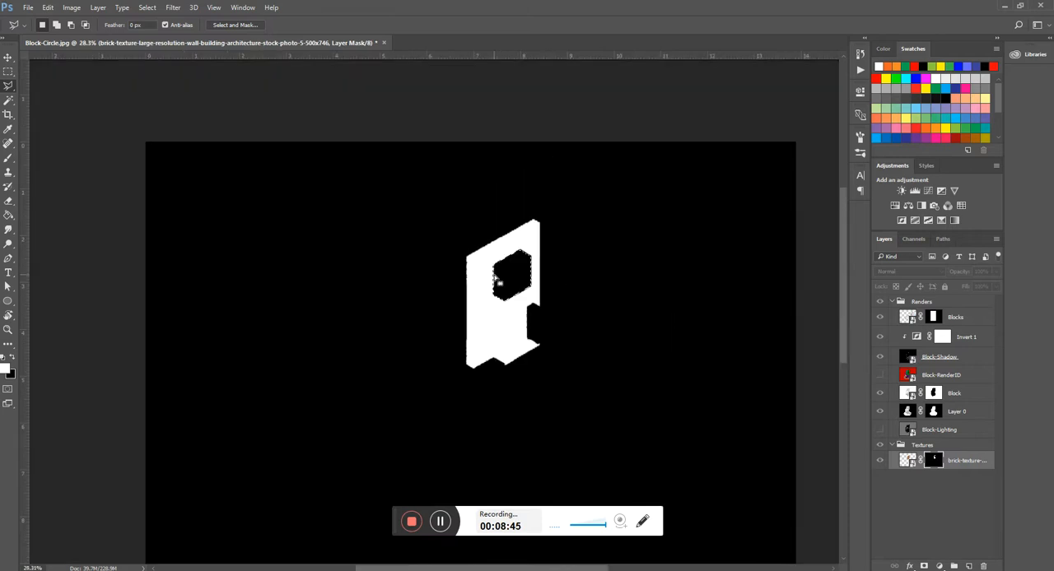
{"action": "scroll", "coordinate": [483, 261], "scroll_direction": "up", "scroll_amount": 2}
{"action": "scroll", "coordinate": [475, 145], "scroll_direction": "up", "scroll_amount": 5}
{"action": "scroll", "coordinate": [400, 235], "scroll_direction": "down", "scroll_amount": 1}
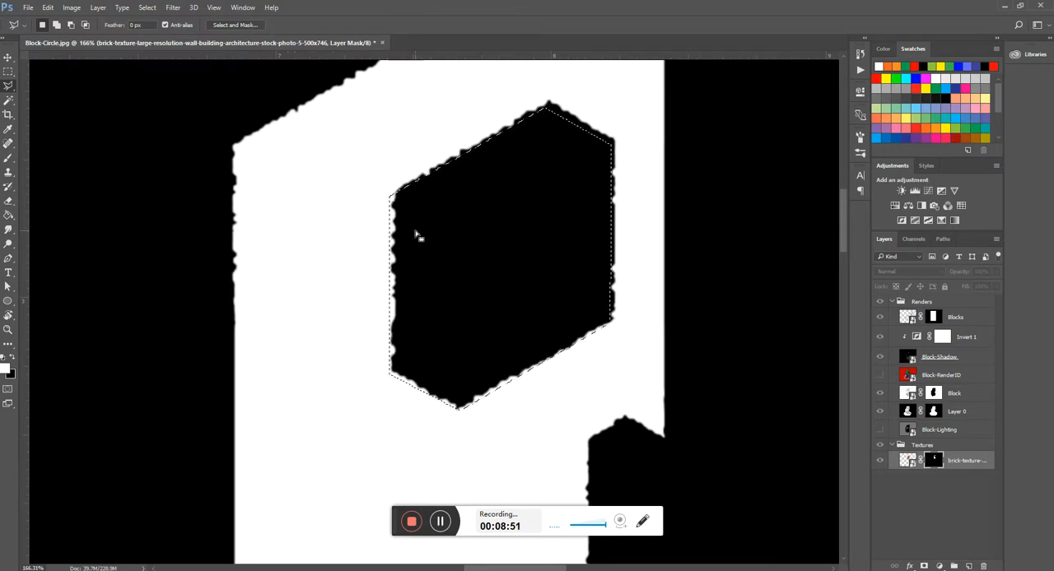
- Paint the selected box area black on the mask with a 100% opacity brush, deselect, and return to the composite view
{"action": "key", "text": "b"}
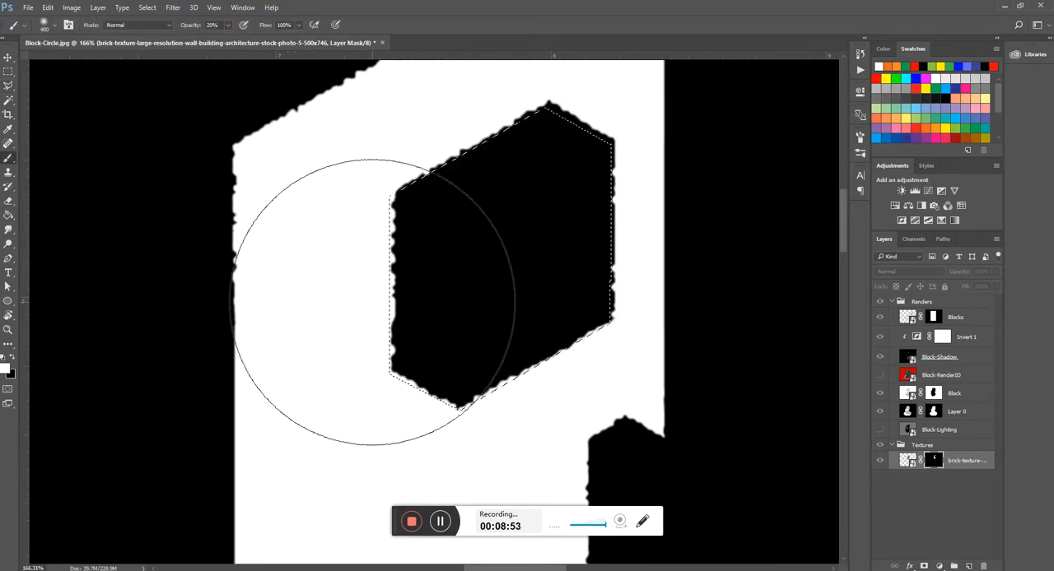
{"action": "key", "text": "0"}
{"action": "left_click", "coordinate": [923, 67]}
{"action": "left_click_drag", "start_coordinate": [428, 283], "coordinate": [561, 235]}
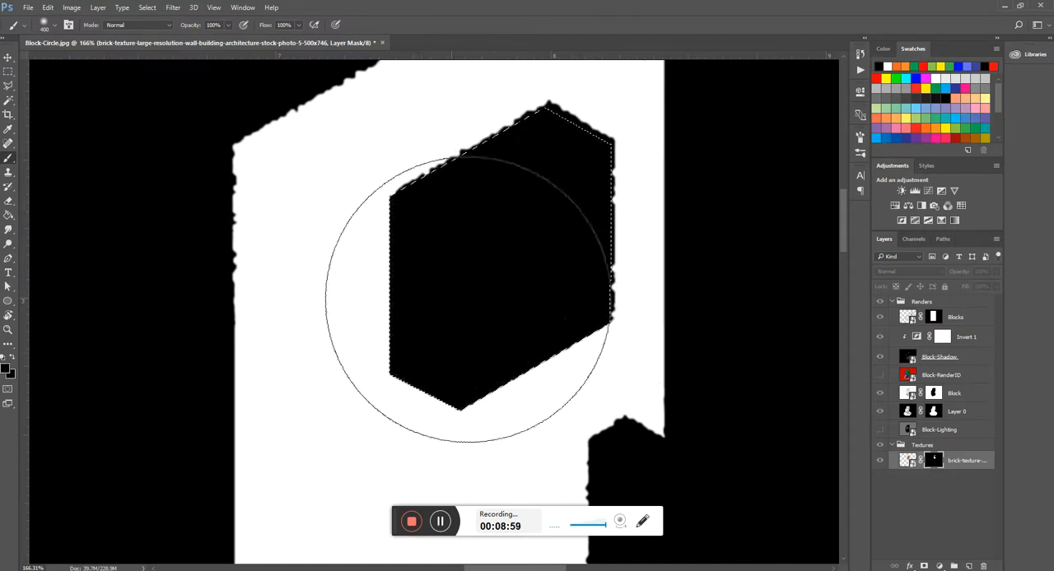
{"action": "key", "text": "l"}
{"action": "key", "text": "ctrl+d"}
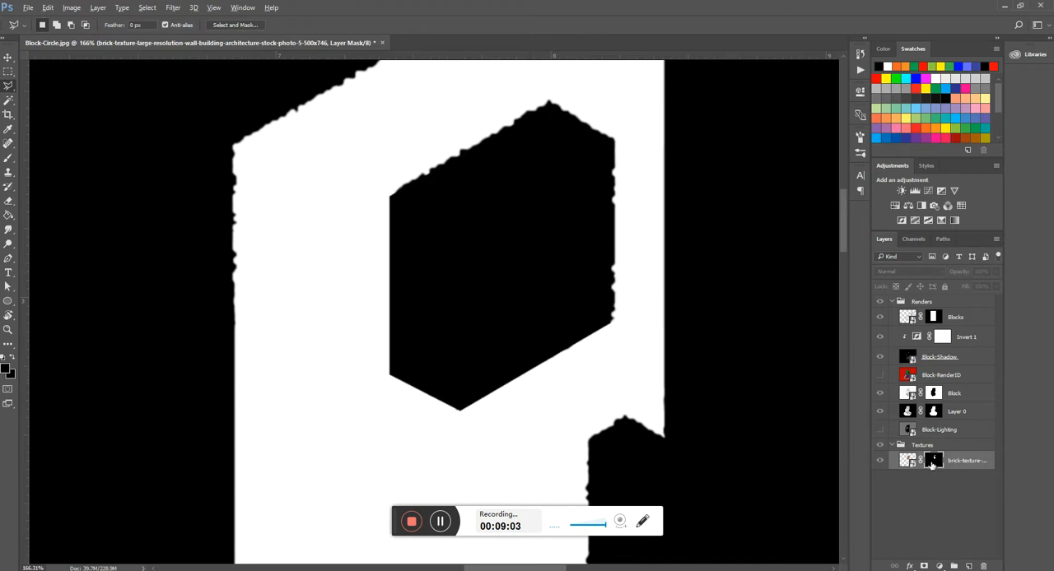
{"action": "left_click", "coordinate": [930, 463], "text": "alt"}
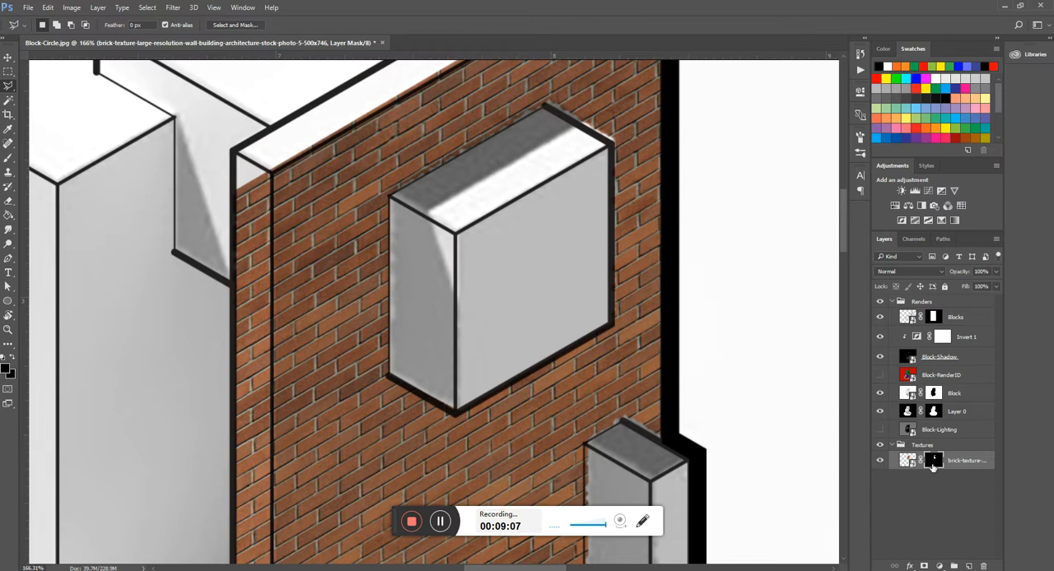
- Select the strip of wall just outside the box's upper edges with the Polygonal Lasso and target the brick layer's mask
{"action": "scroll", "coordinate": [568, 117], "scroll_direction": "up", "scroll_amount": 3}
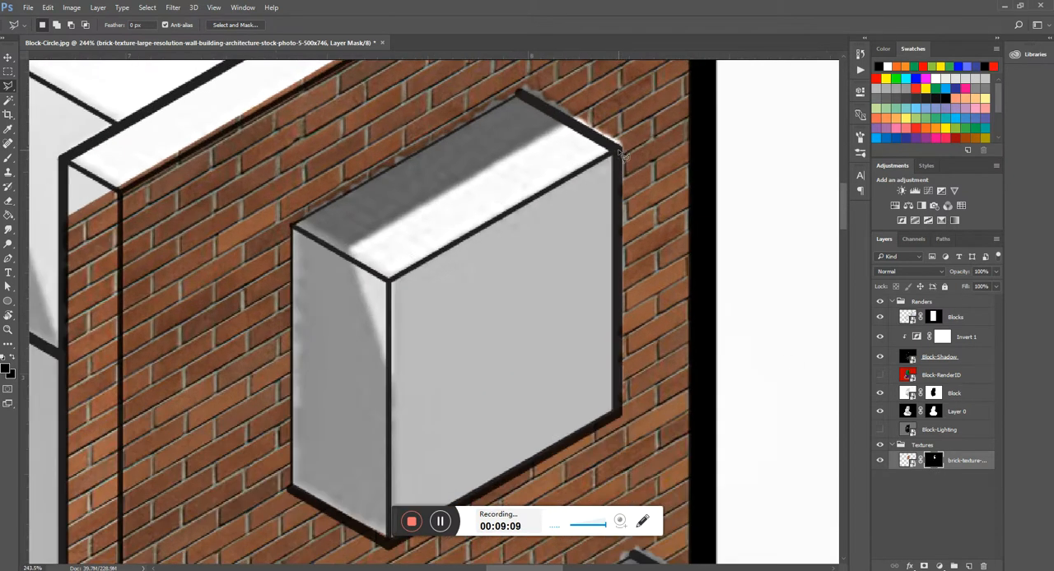
{"action": "left_click", "coordinate": [520, 98]}
{"action": "left_click", "coordinate": [294, 187]}
{"action": "left_click", "coordinate": [531, 76]}
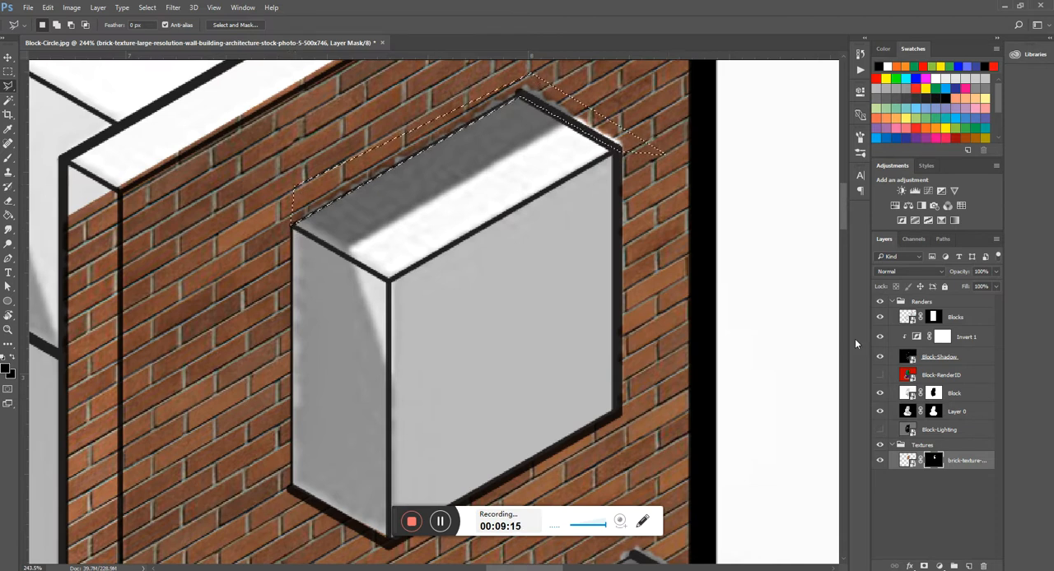
{"action": "left_click", "coordinate": [969, 467]}
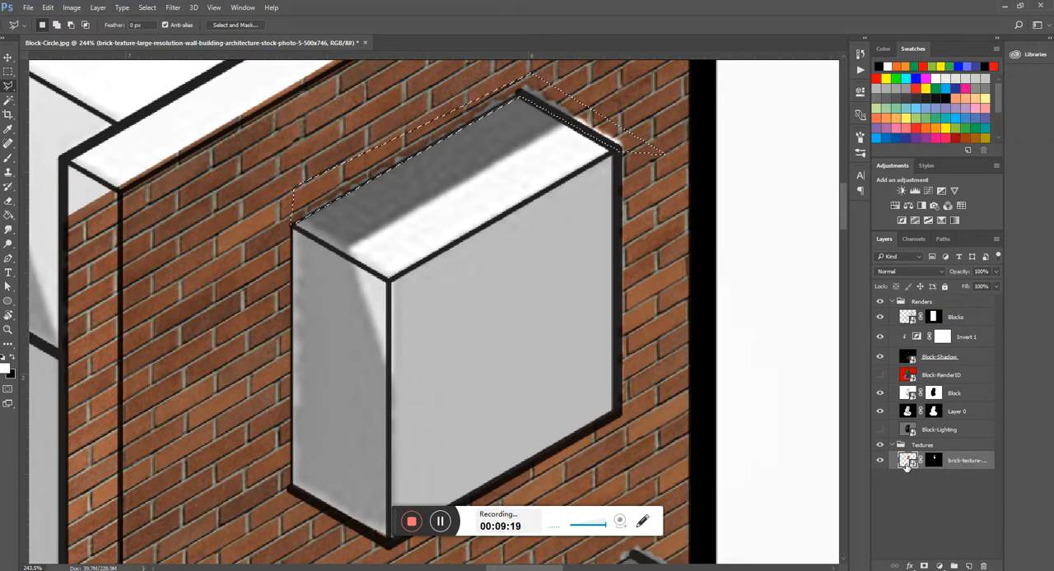
{"action": "left_click", "coordinate": [942, 463]}
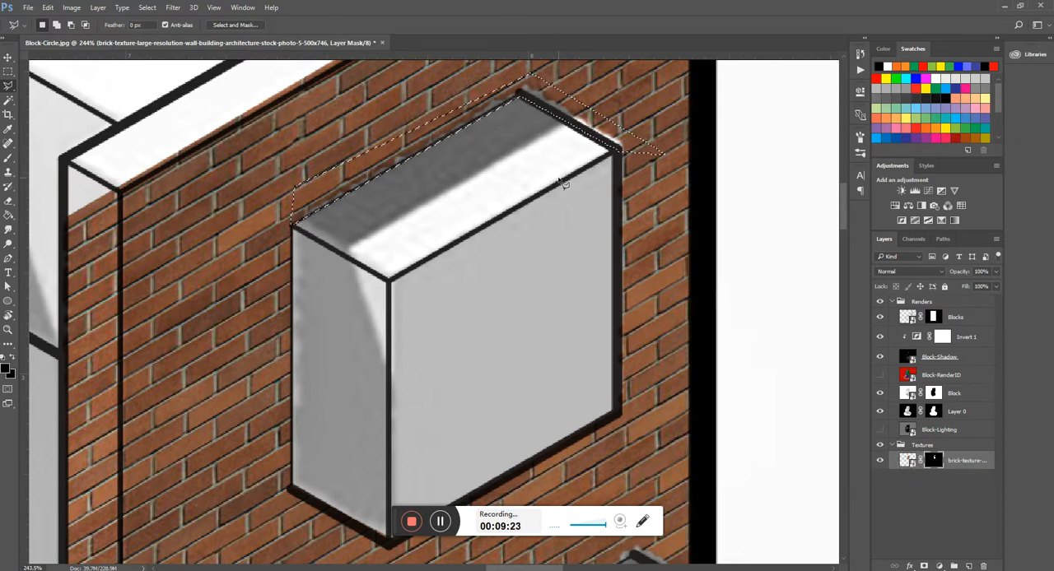
- Paint the selected strip white on the brick mask to bring the bricks up to the box's edge, and deselect
{"action": "scroll", "coordinate": [571, 197], "scroll_direction": "down", "scroll_amount": 3}
{"action": "key", "text": "b"}
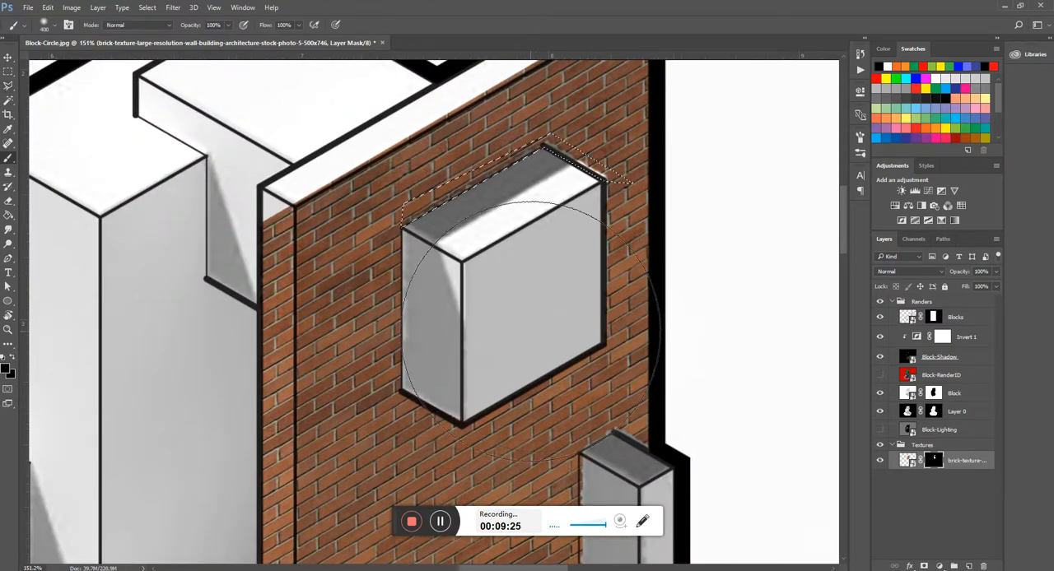
{"action": "scroll", "coordinate": [536, 329], "scroll_direction": "down", "scroll_amount": 4}
{"action": "scroll", "coordinate": [547, 214], "scroll_direction": "up", "scroll_amount": 2}
{"action": "left_click", "coordinate": [886, 66]}
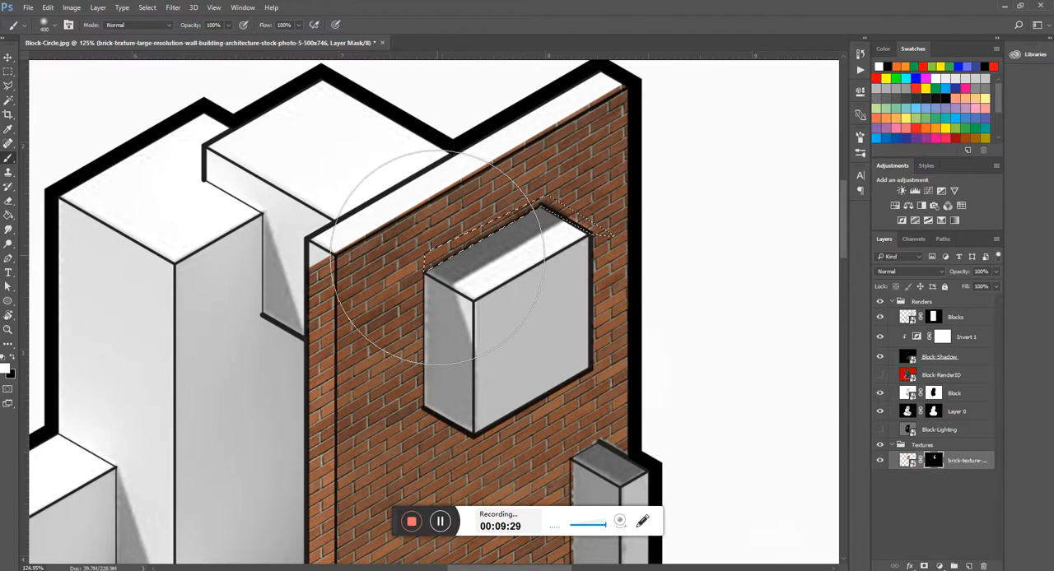
{"action": "key", "text": "l"}
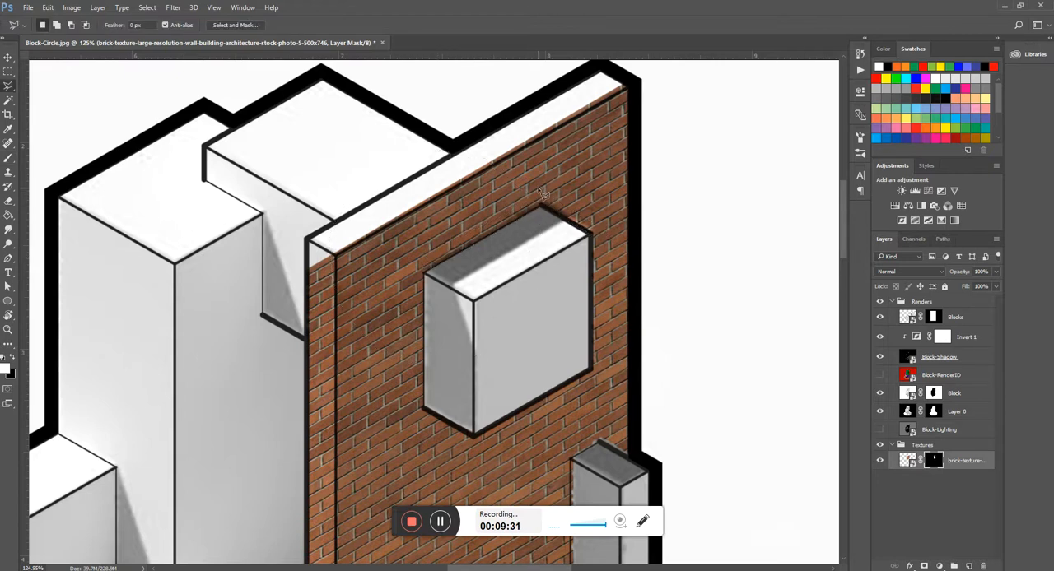
- Select a band covering the panel's top face and upper edge, following its outer linework with the Polygonal Lasso
{"action": "scroll", "coordinate": [547, 204], "scroll_direction": "up", "scroll_amount": 5}
{"action": "scroll", "coordinate": [583, 153], "scroll_direction": "down", "scroll_amount": 5}
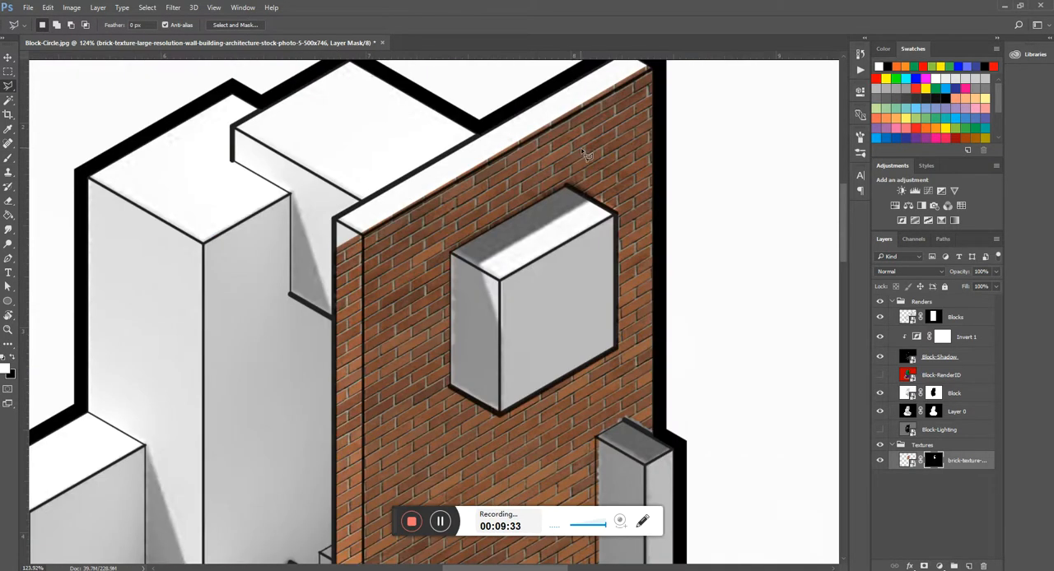
{"action": "scroll", "coordinate": [576, 140], "scroll_direction": "down", "scroll_amount": 3}
{"action": "scroll", "coordinate": [439, 208], "scroll_direction": "up", "scroll_amount": 3}
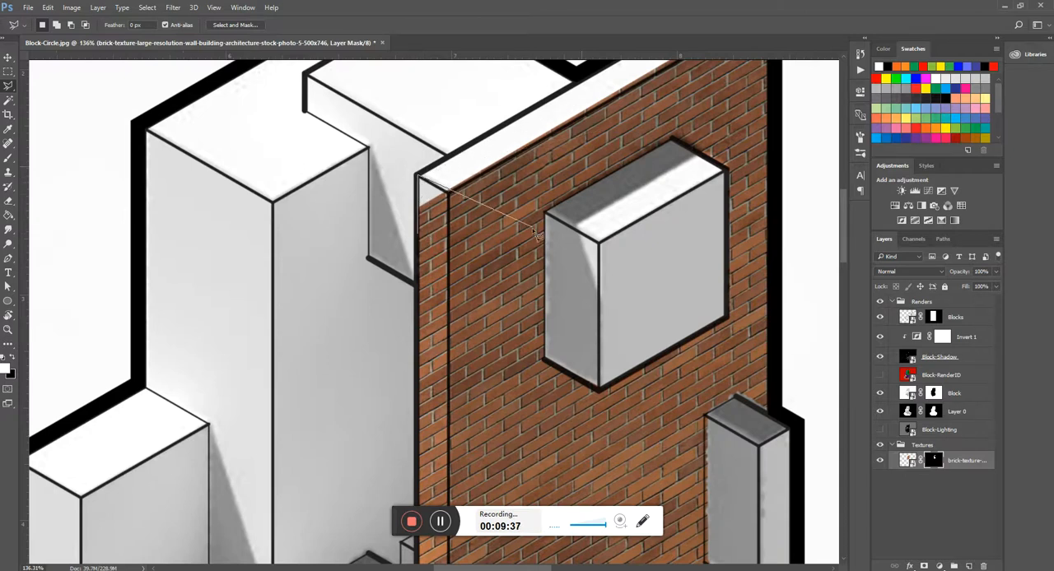
{"action": "scroll", "coordinate": [658, 148], "scroll_direction": "up", "scroll_amount": 3}
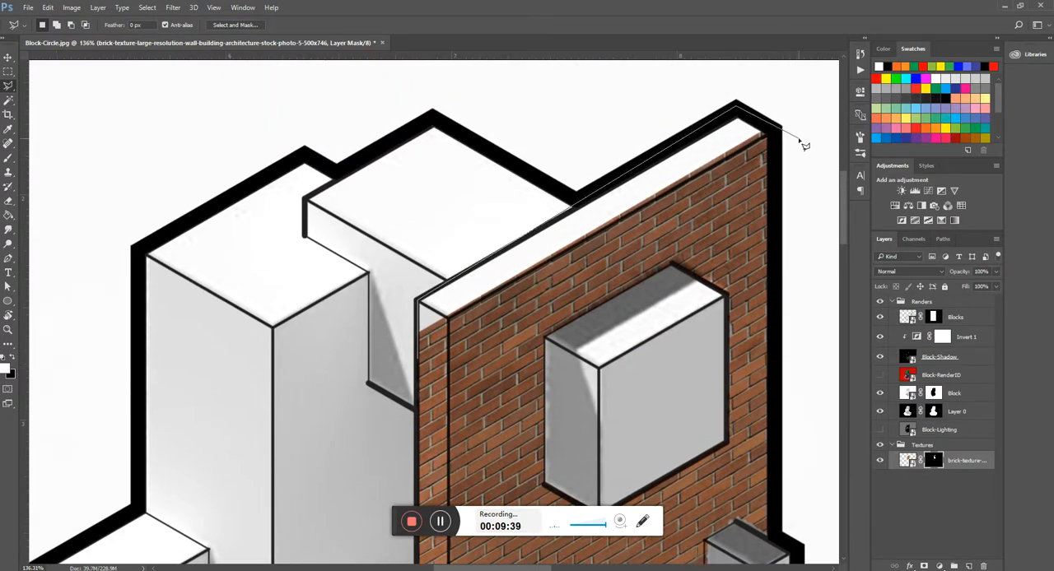
{"action": "left_click", "coordinate": [770, 130]}
{"action": "double_click", "coordinate": [453, 369]}
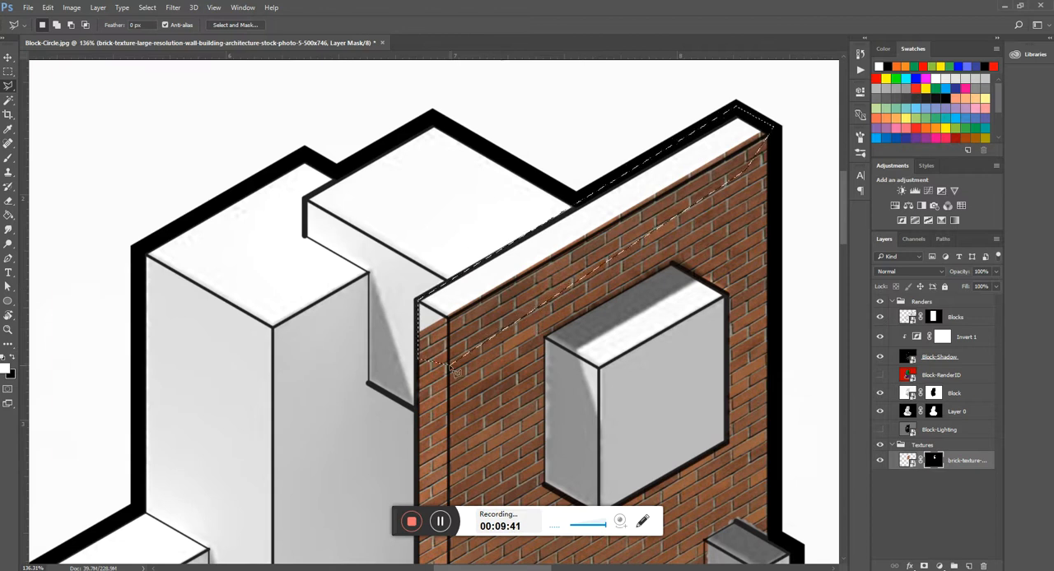
- Paint the selected top band white on the brick mask and deselect
{"action": "key", "text": "b"}
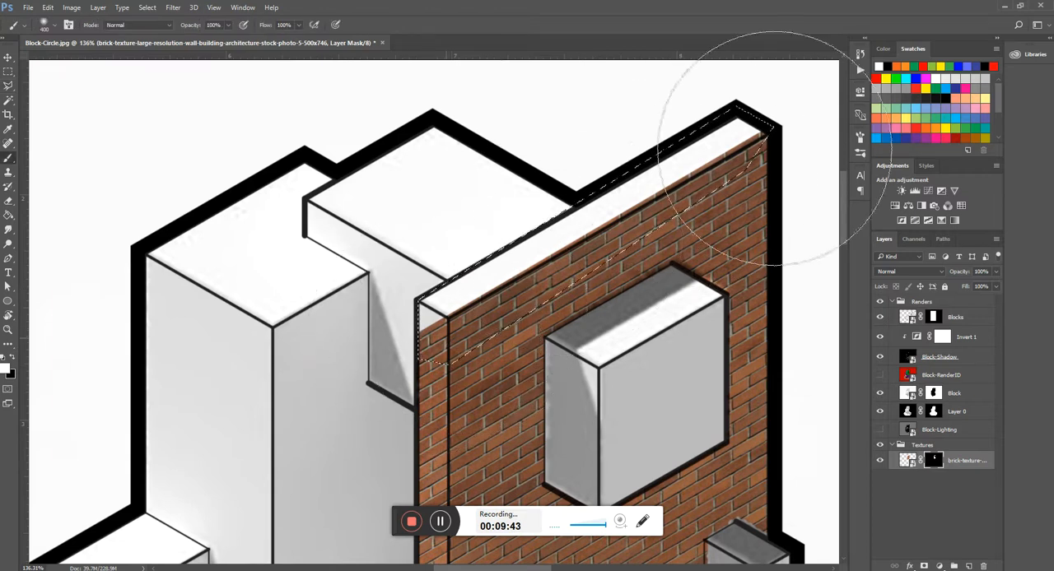
{"action": "key", "text": "ctrl+d"}
{"action": "key", "text": "l"}
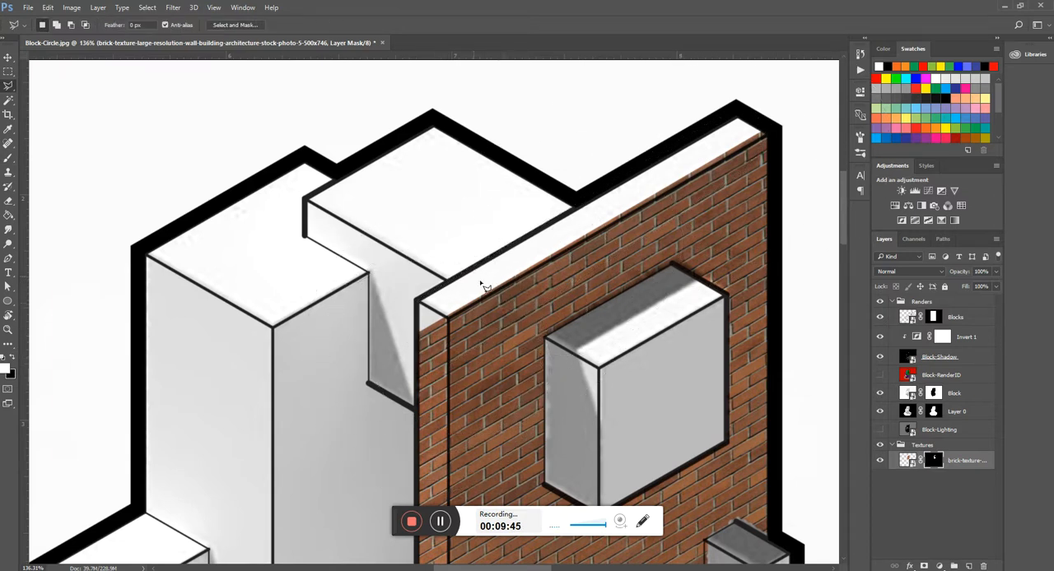
- Shift the brick image slightly up and to the left, independently of its mask, so it covers the panel's top face
{"action": "scroll", "coordinate": [484, 286], "scroll_direction": "down", "scroll_amount": 5}
{"action": "scroll", "coordinate": [586, 457], "scroll_direction": "up", "scroll_amount": 4}
{"action": "scroll", "coordinate": [511, 278], "scroll_direction": "down", "scroll_amount": 2}
{"action": "scroll", "coordinate": [536, 367], "scroll_direction": "down", "scroll_amount": 2}
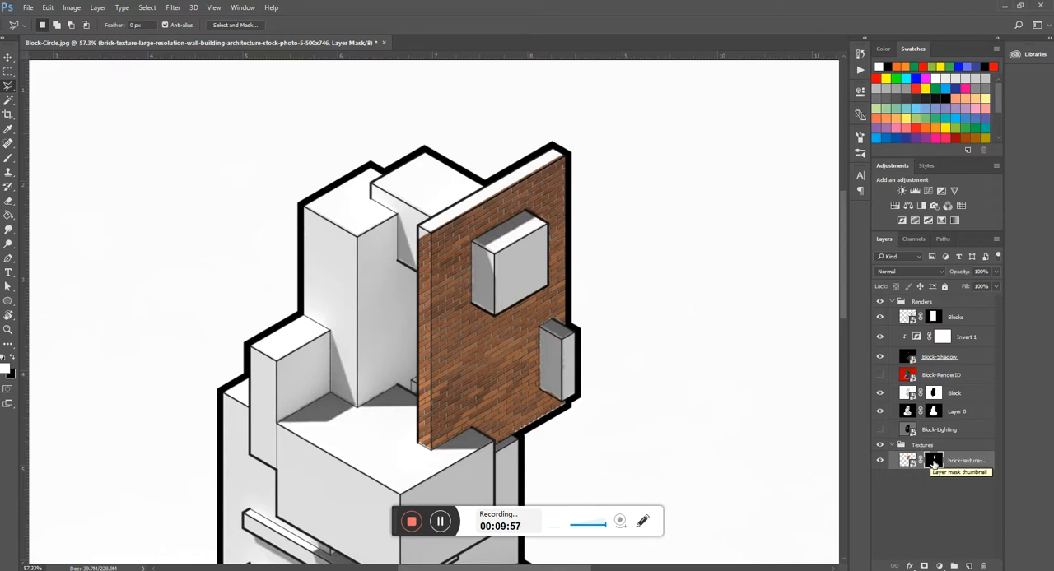
{"action": "left_click", "coordinate": [908, 462]}
{"action": "key", "text": "v"}
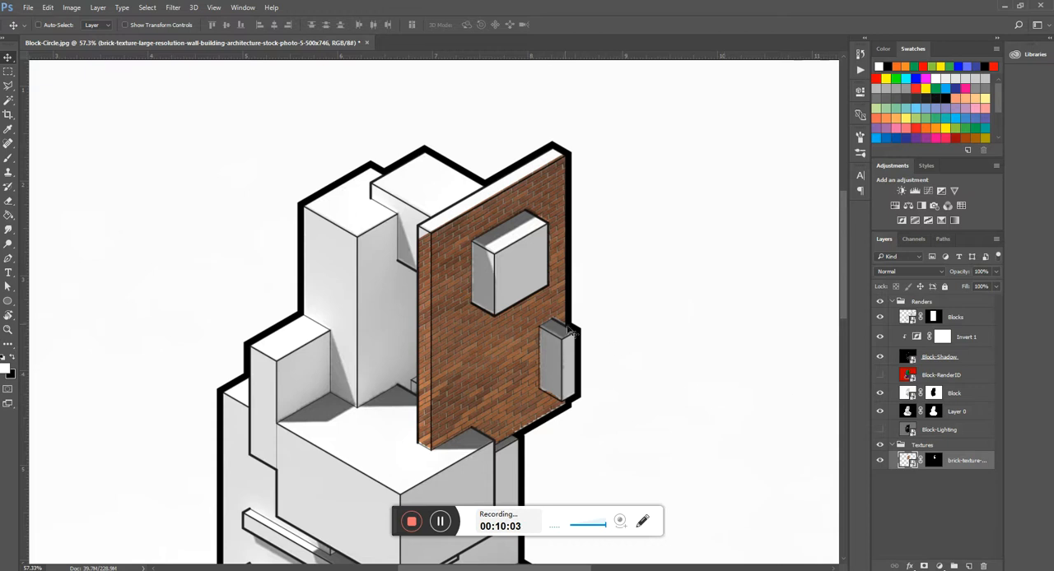
{"action": "left_click_drag", "start_coordinate": [529, 377], "coordinate": [510, 243]}
{"action": "key", "text": "ctrl+z"}
{"action": "left_click_drag", "start_coordinate": [521, 401], "coordinate": [515, 392]}
{"action": "mouse_move", "coordinate": [515, 388]}
{"action": "left_mouse_down"}
{"action": "mouse_move", "coordinate": [520, 494]}
{"action": "mouse_move", "coordinate": [511, 386]}
{"action": "left_mouse_up"}
- Stretch the brick texture slightly downward at its lower edge with Free Transform and apply it
{"action": "key", "text": "ctrl+t"}
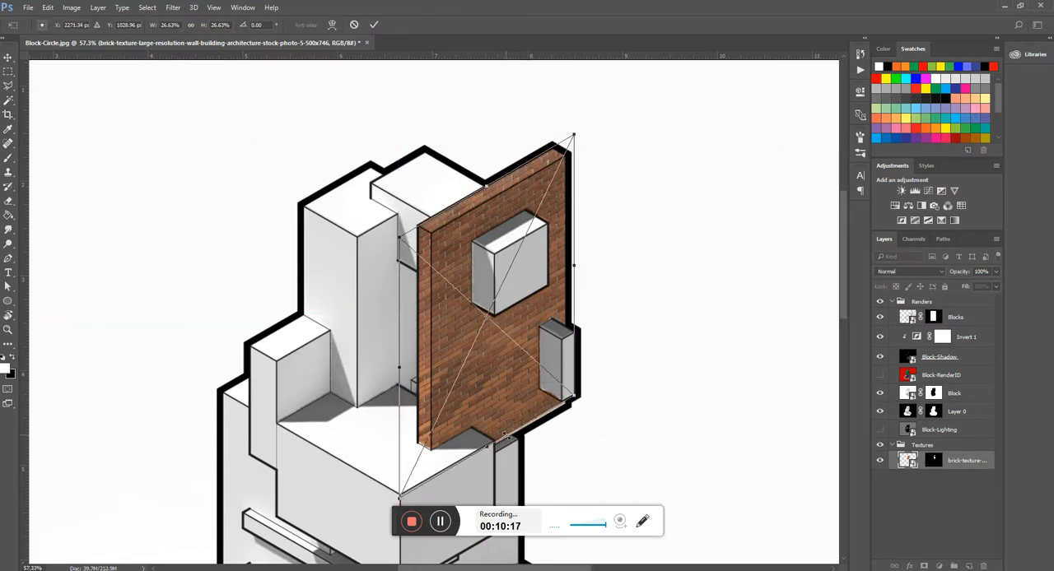
{"action": "left_click_drag", "start_coordinate": [487, 446], "coordinate": [488, 452]}
{"action": "key", "text": "Return"}
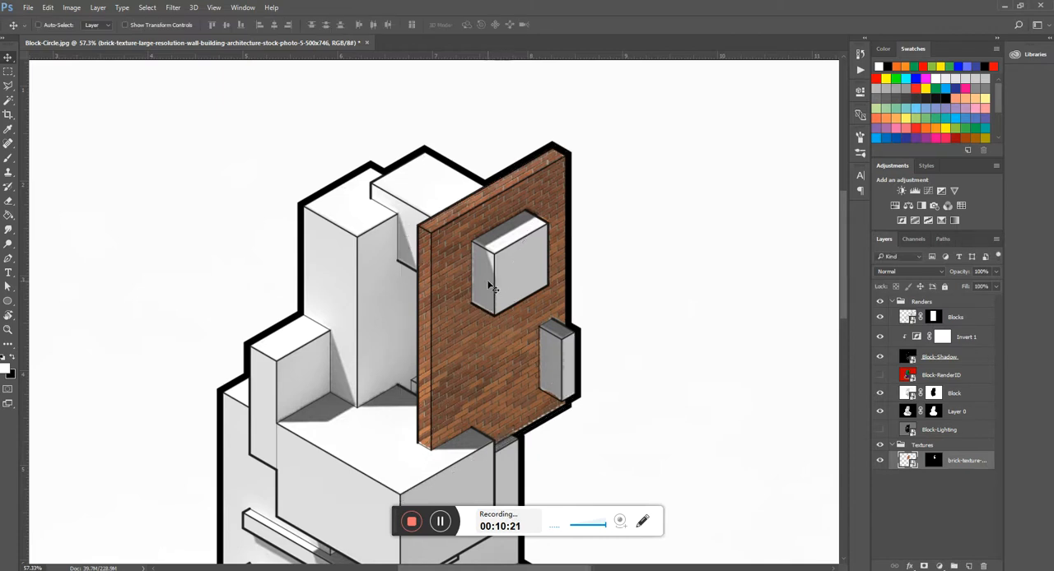
{"action": "scroll", "coordinate": [508, 329], "scroll_direction": "down", "scroll_amount": 2}
{"action": "scroll", "coordinate": [505, 266], "scroll_direction": "up", "scroll_amount": 3}
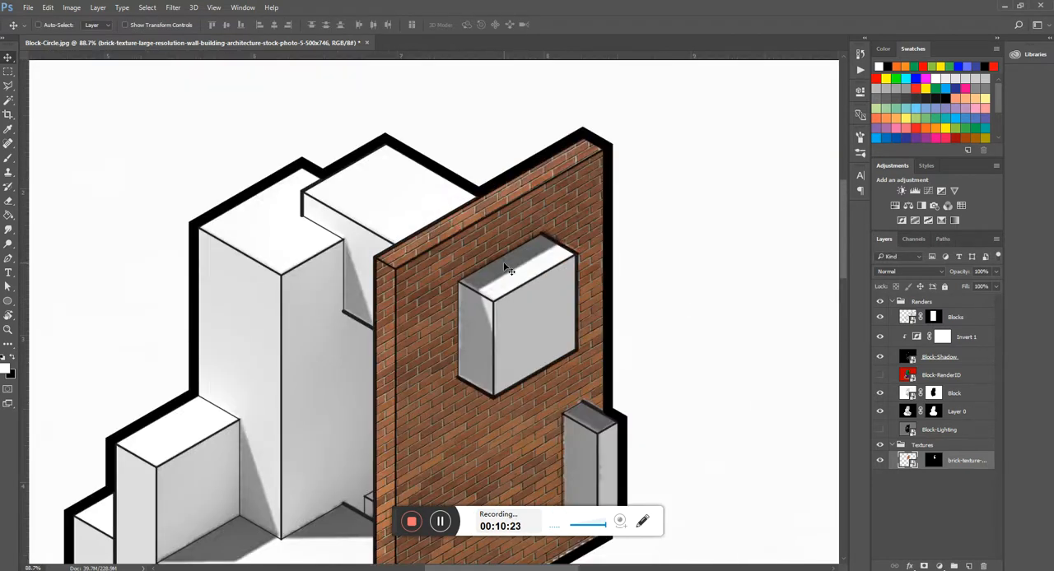
- Examine the brick texture's fit on the upright panel, both up close and within the whole composition
{"action": "scroll", "coordinate": [481, 158], "scroll_direction": "down", "scroll_amount": 2}
{"action": "scroll", "coordinate": [491, 173], "scroll_direction": "down", "scroll_amount": 1}
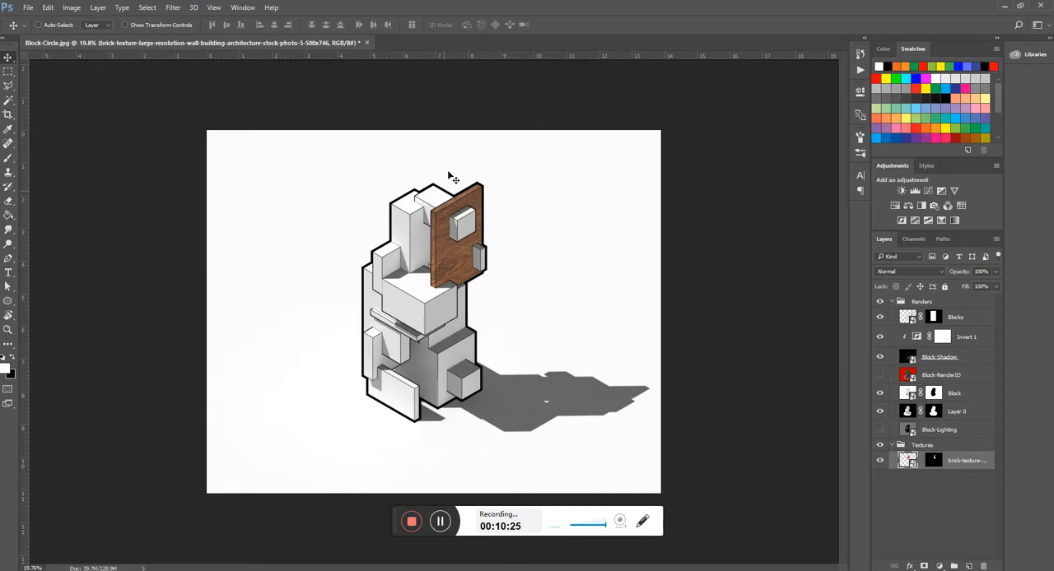
{"action": "scroll", "coordinate": [448, 177], "scroll_direction": "up", "scroll_amount": 2}
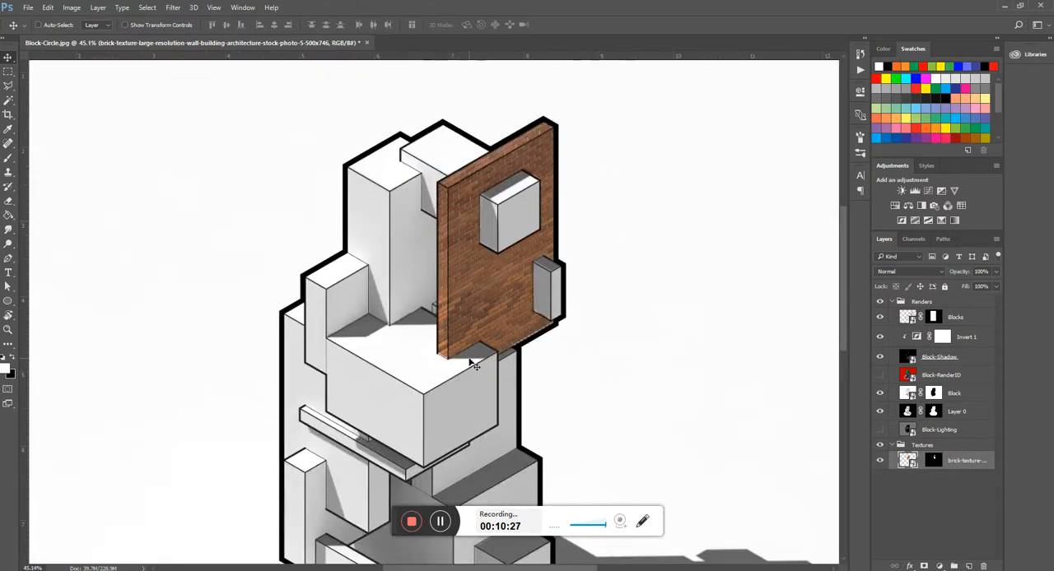
{"action": "scroll", "coordinate": [576, 214], "scroll_direction": "down", "scroll_amount": 1}
{"action": "scroll", "coordinate": [536, 209], "scroll_direction": "down", "scroll_amount": 1}
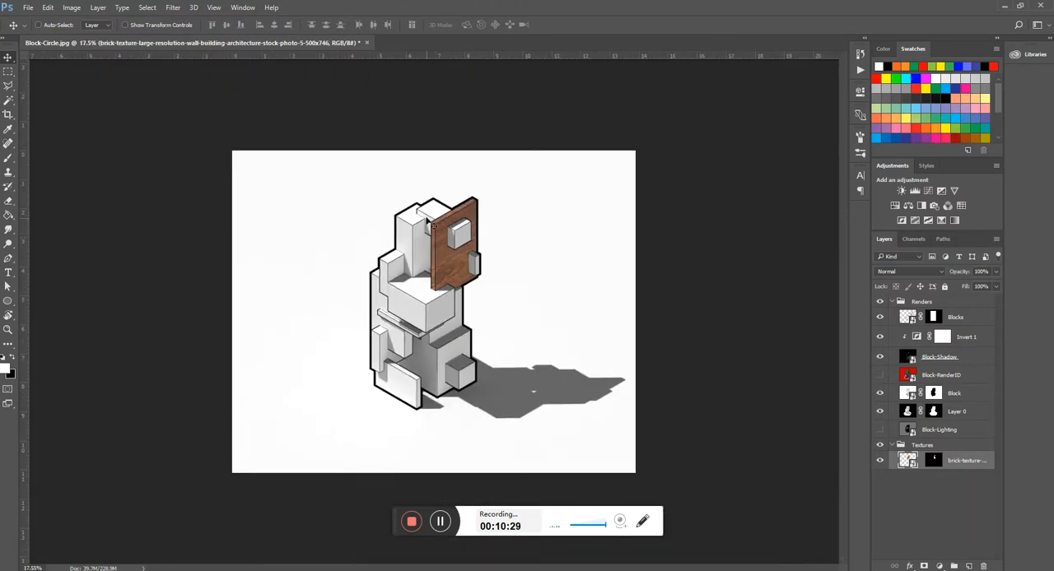
{"action": "scroll", "coordinate": [427, 231], "scroll_direction": "up", "scroll_amount": 2}
{"action": "scroll", "coordinate": [516, 157], "scroll_direction": "down", "scroll_amount": 1}
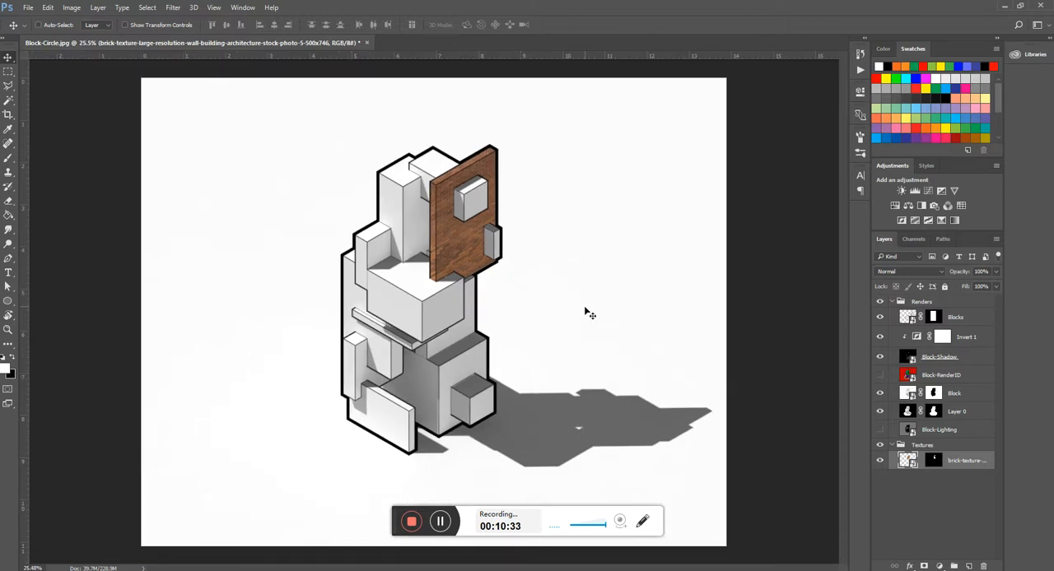
- Hide the Renders group to view the masked brick texture alone, and show the group again
{"action": "left_click", "coordinate": [895, 447]}
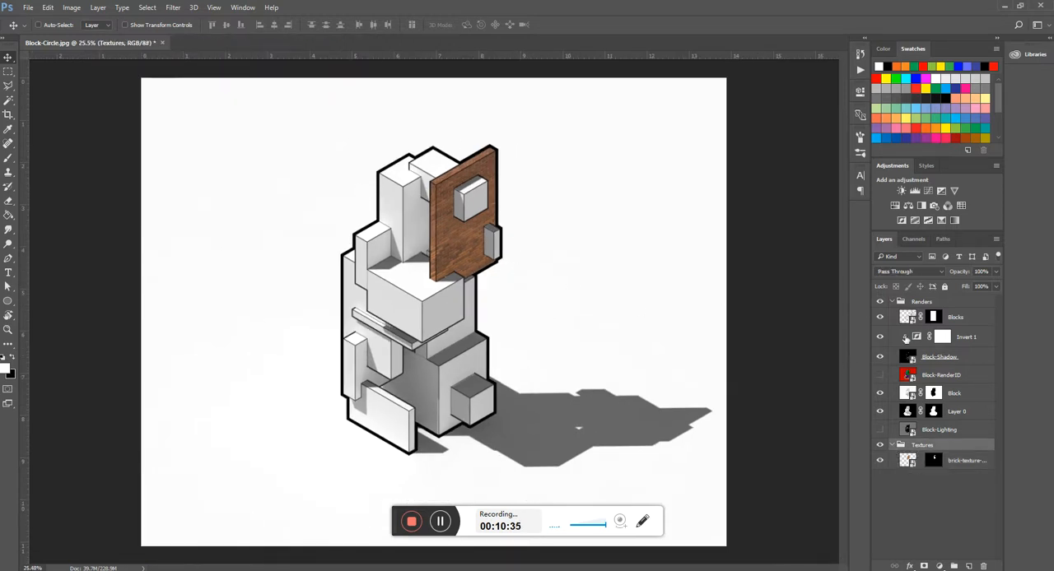
{"action": "left_click", "coordinate": [881, 302]}
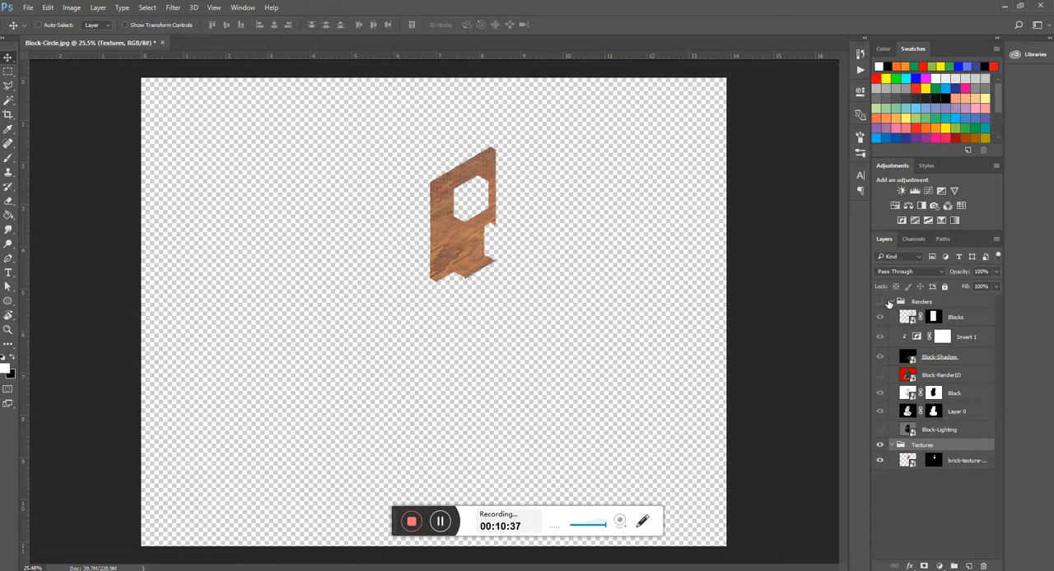
{"action": "left_click", "coordinate": [880, 302]}
- Collapse the Renders group and create a new layer group above it named Entourage
{"action": "left_click", "coordinate": [894, 302]}
{"action": "left_click", "coordinate": [913, 303]}
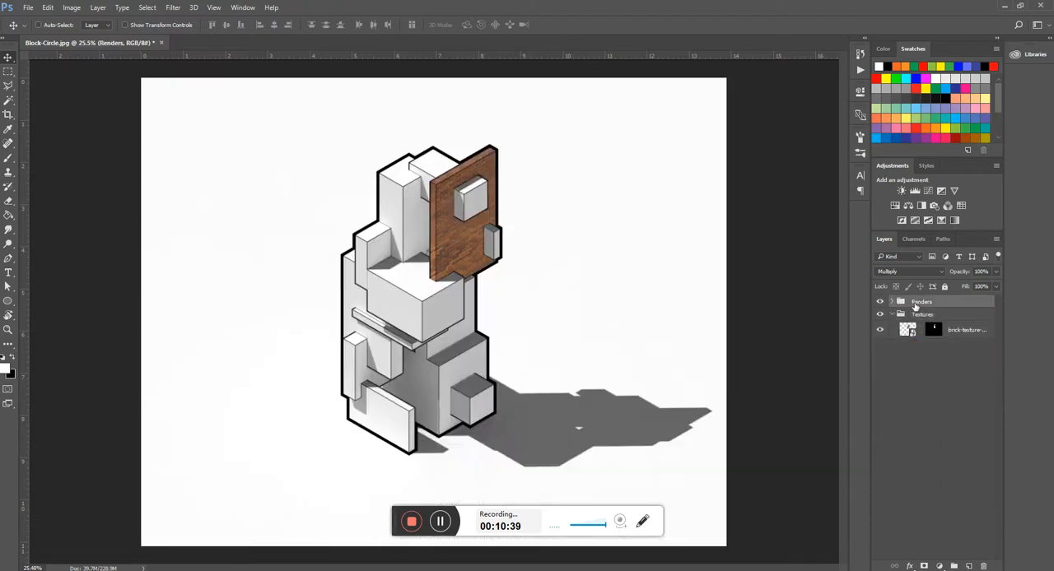
{"action": "left_click", "coordinate": [953, 566]}
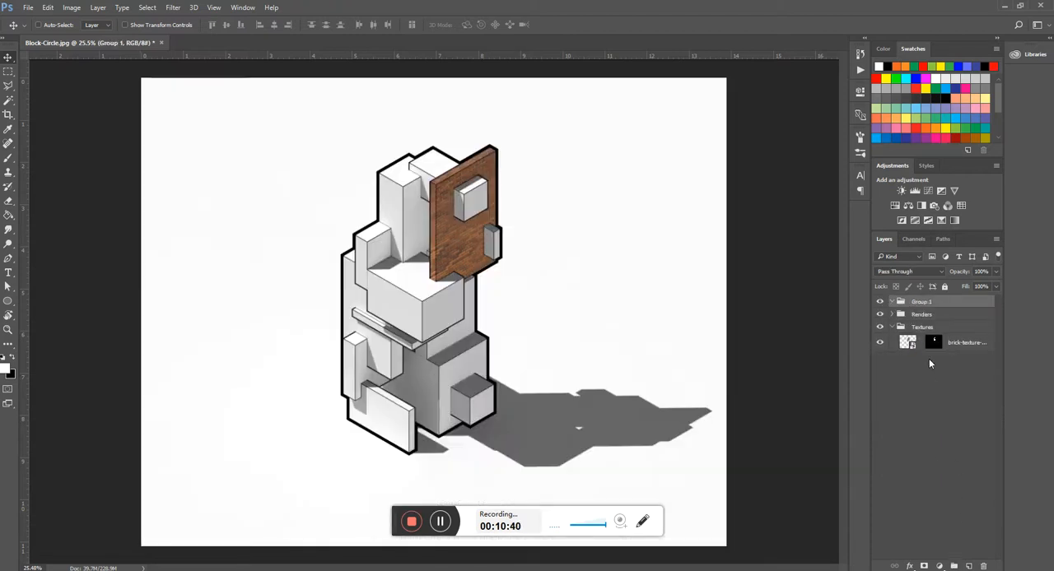
{"action": "double_click", "coordinate": [921, 303]}
{"action": "type", "text": "Entourage"}
{"action": "key", "text": "Return"}
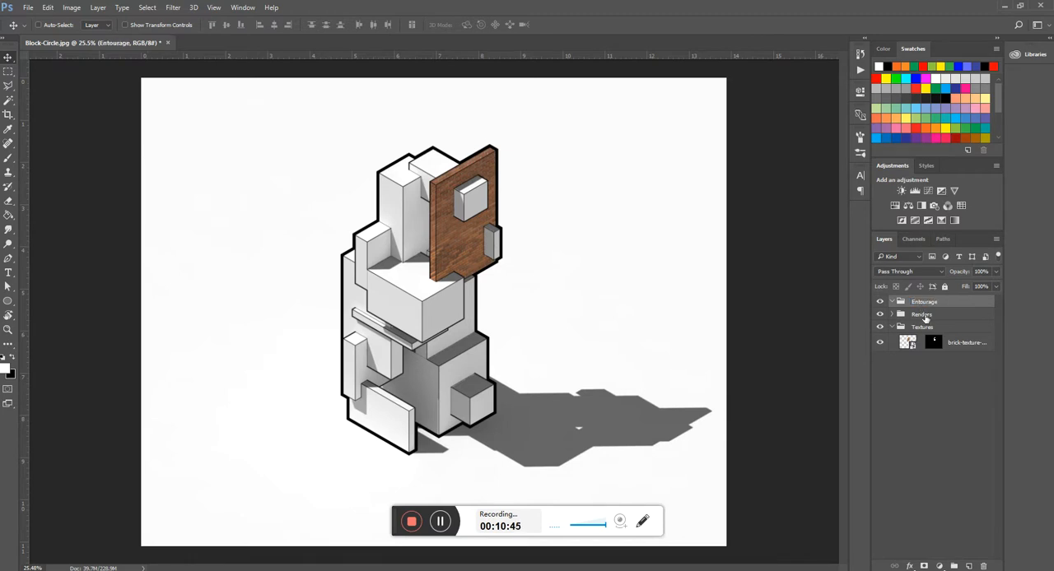
- Place the cutout image of the woman with the orange handbag from the Resources folder into the composition
{"action": "left_click", "coordinate": [890, 328]}
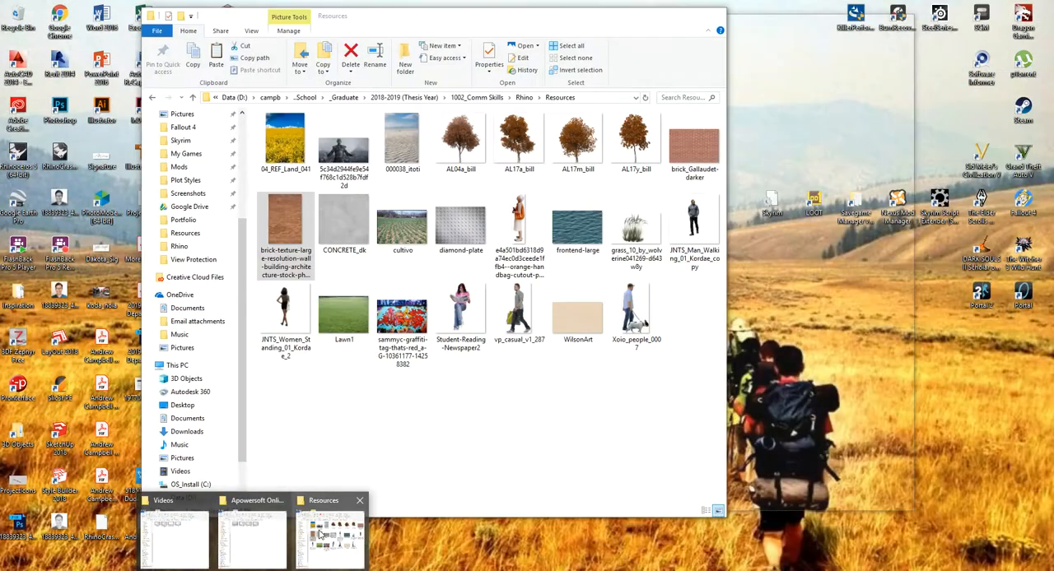
{"action": "left_click", "coordinate": [342, 535]}
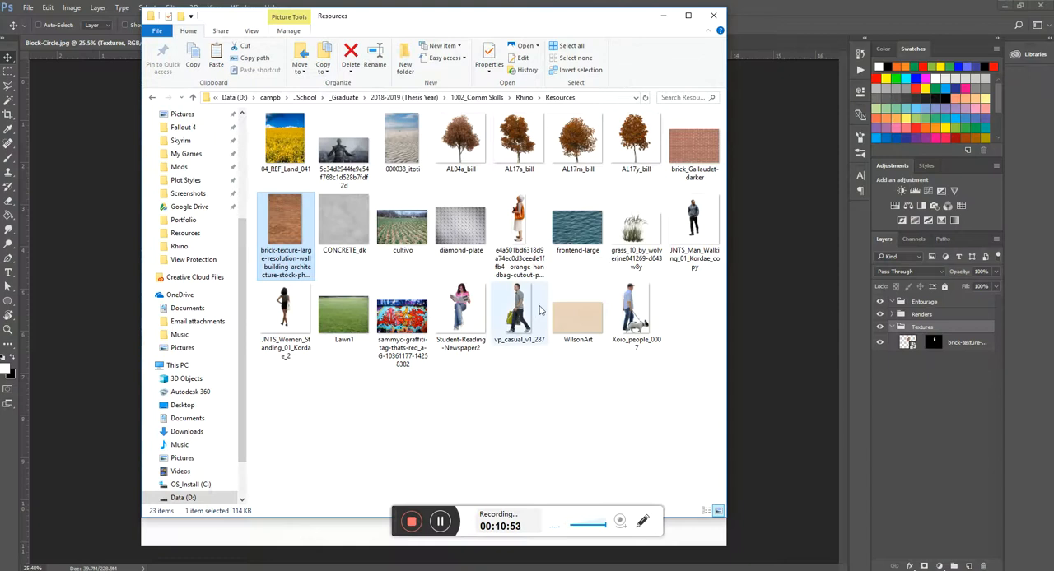
{"action": "left_click_drag", "start_coordinate": [412, 28], "coordinate": [253, 21]}
{"action": "left_click", "coordinate": [356, 213]}
{"action": "left_click_drag", "start_coordinate": [356, 212], "coordinate": [635, 264]}
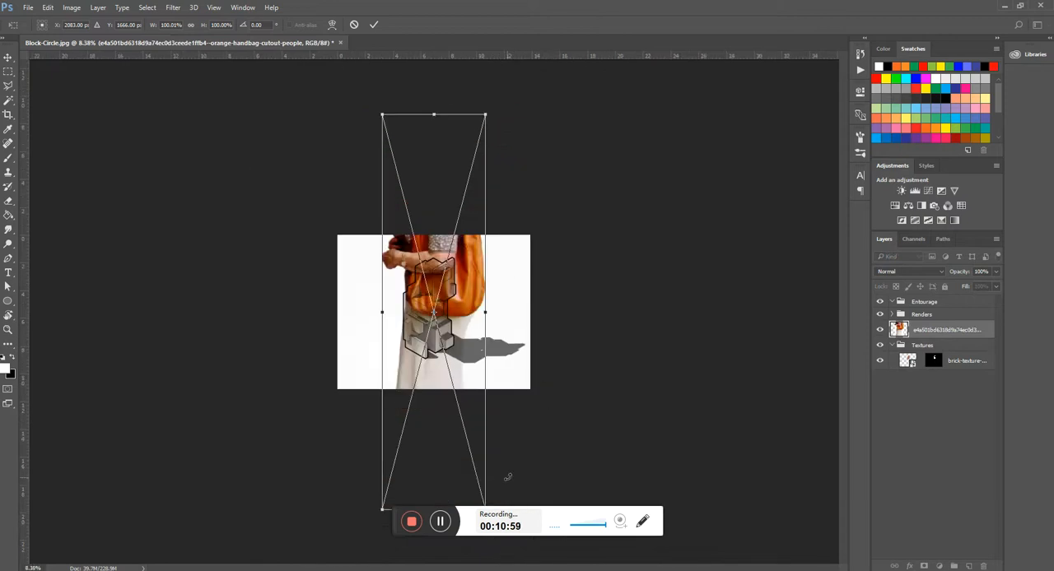
- Scale the handbag woman down to figure size, stand her on the ground shadow beside the small cube, and apply the placement
{"action": "key", "text": "ctrl+minus"}
{"action": "left_click_drag", "start_coordinate": [474, 461], "coordinate": [531, 374]}
{"action": "scroll", "coordinate": [434, 311], "scroll_direction": "up", "scroll_amount": 5}
{"action": "key", "text": "Return"}
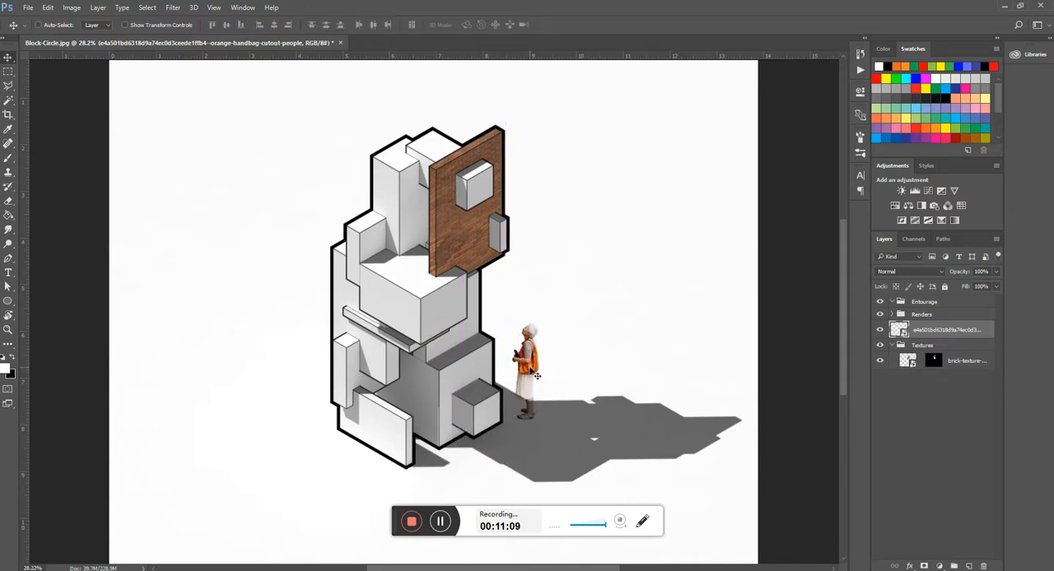
- Move the handbag woman's layer into the Entourage group and set its blending mode to Multiply
{"action": "left_click_drag", "start_coordinate": [923, 329], "coordinate": [931, 304]}
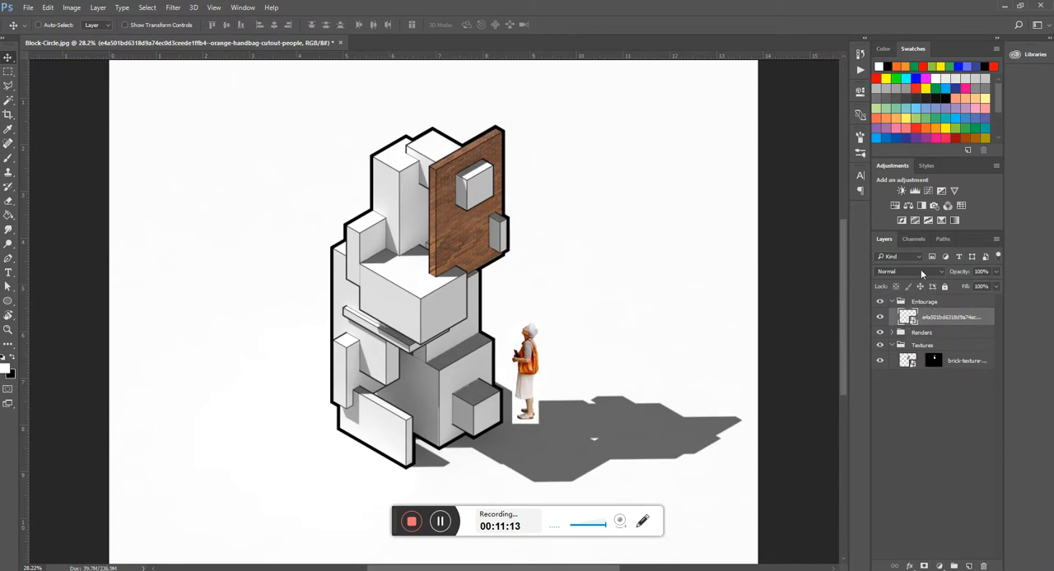
{"action": "scroll", "coordinate": [522, 403], "scroll_direction": "up", "scroll_amount": 3}
{"action": "scroll", "coordinate": [526, 408], "scroll_direction": "up", "scroll_amount": 3}
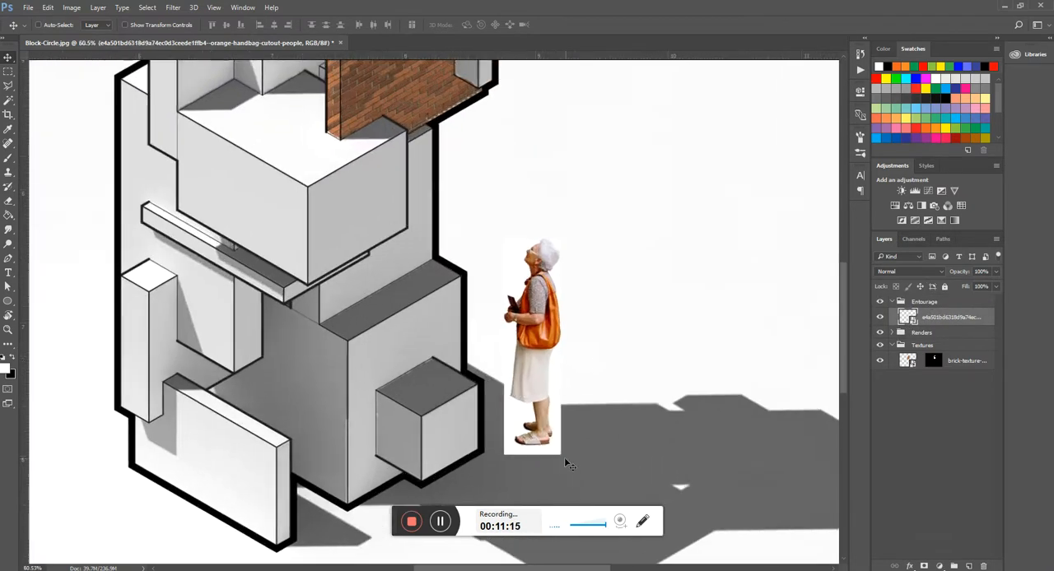
{"action": "left_click", "coordinate": [918, 271]}
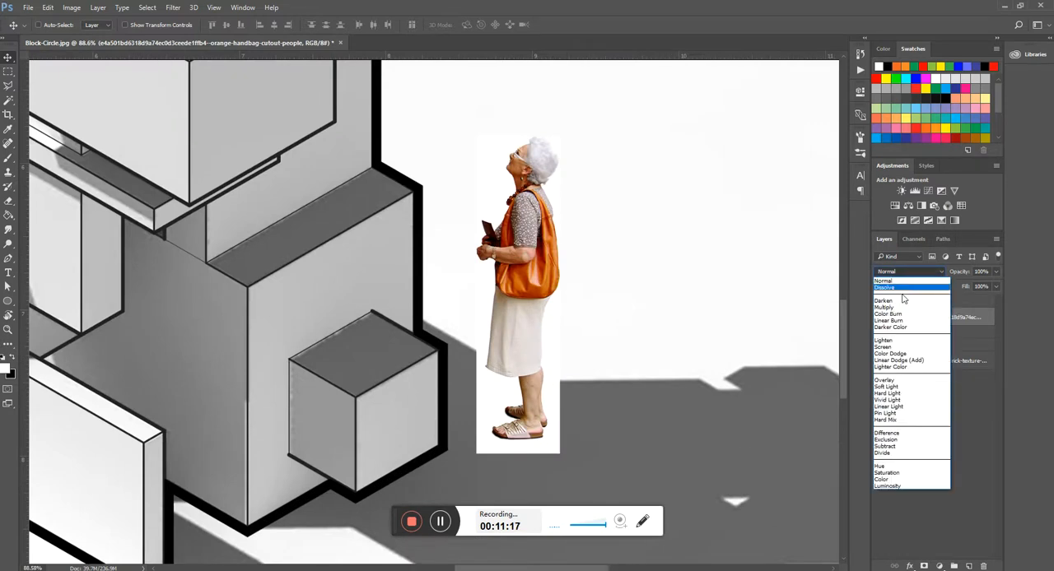
{"action": "left_click", "coordinate": [893, 302]}
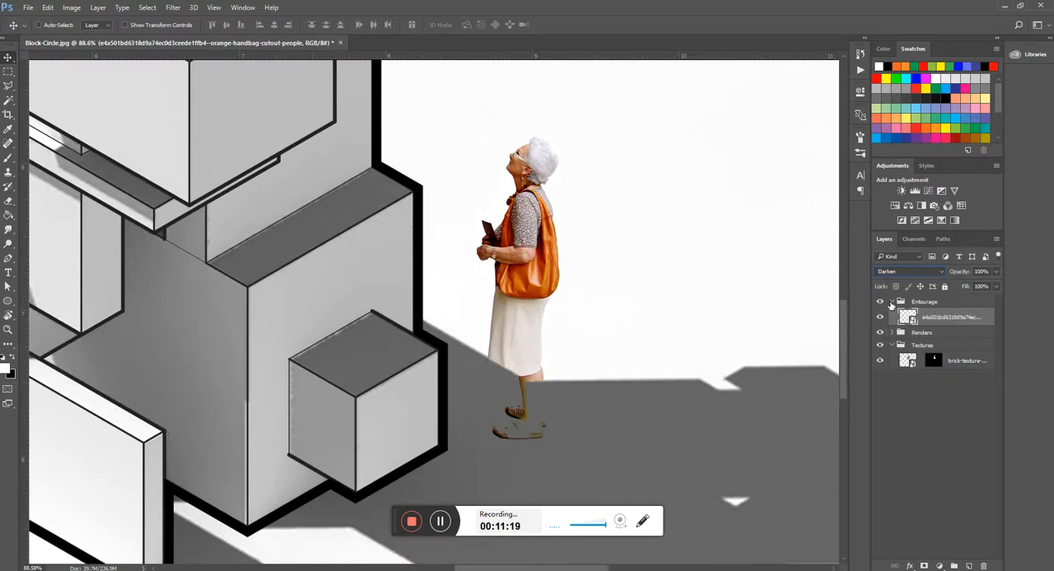
{"action": "left_click", "coordinate": [892, 272]}
{"action": "left_click", "coordinate": [894, 308]}
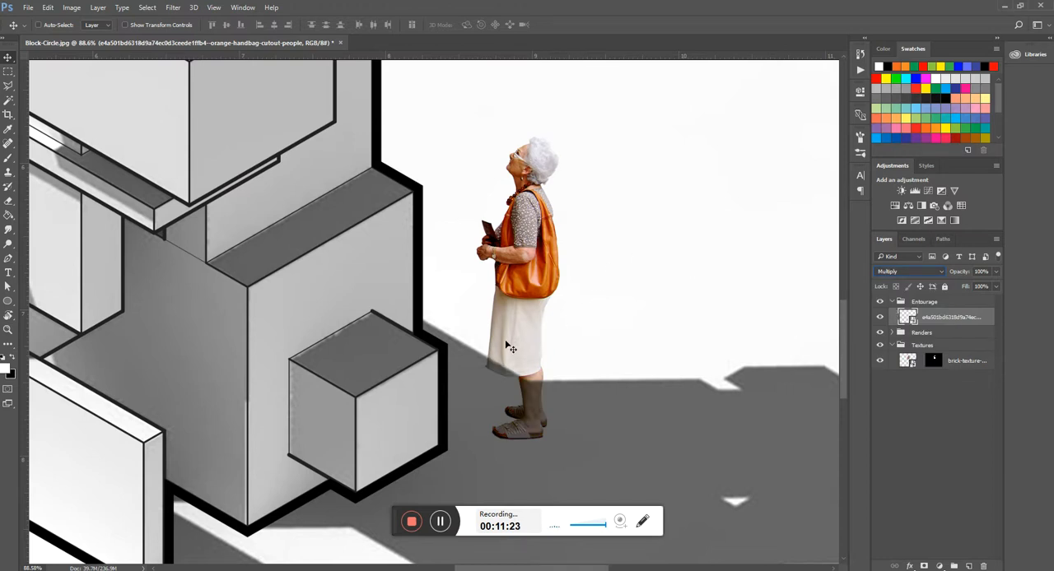
- Scale the handbag woman down slightly with Free Transform, keeping her feet on the shadow, and apply it
{"action": "key", "text": "ctrl+0"}
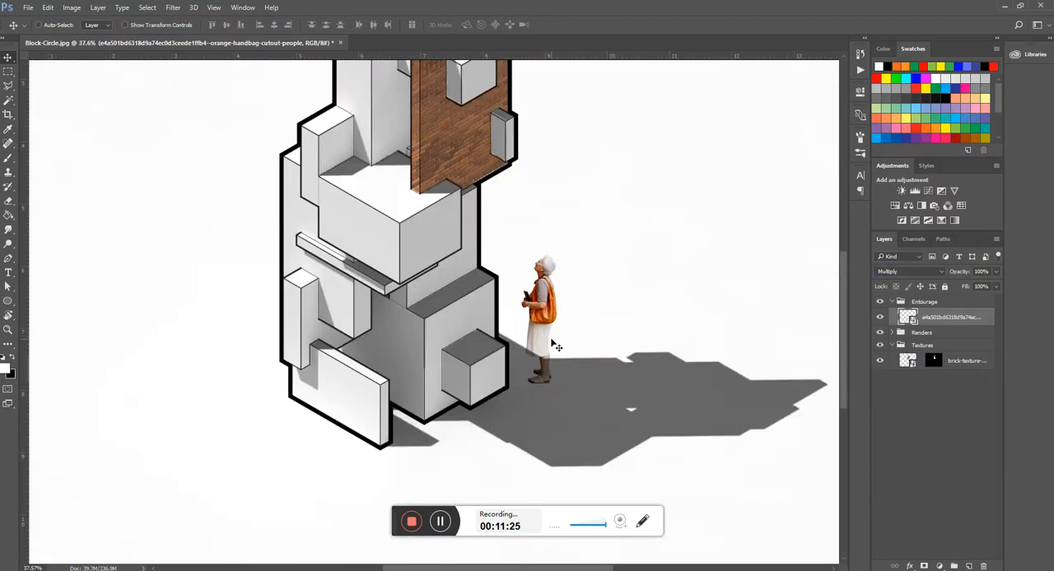
{"action": "key", "text": "ctrl+t"}
{"action": "scroll", "coordinate": [531, 331], "scroll_direction": "up", "scroll_amount": 5}
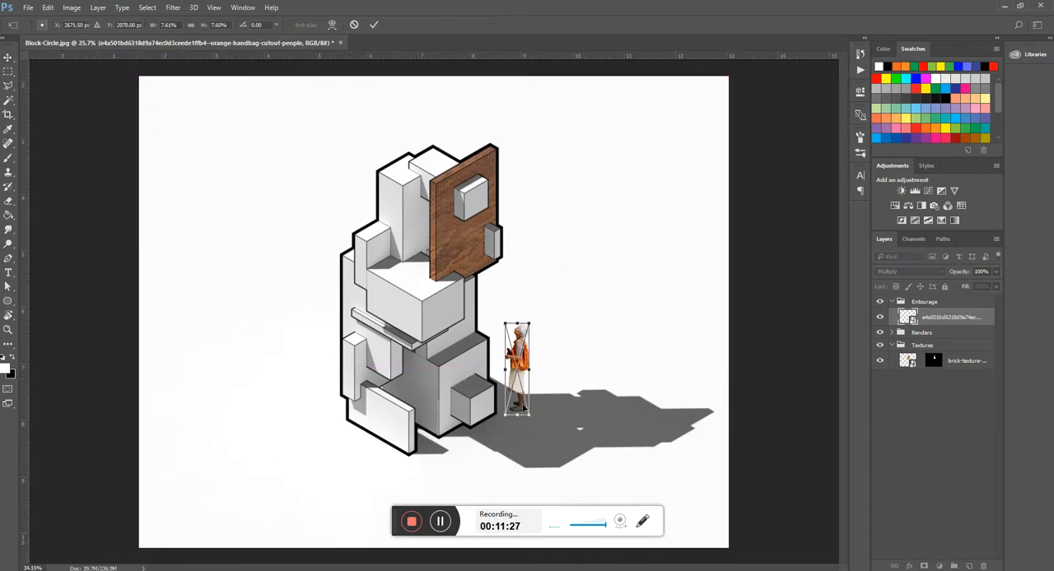
{"action": "left_click_drag", "start_coordinate": [536, 247], "coordinate": [520, 297]}
{"action": "key", "text": "Return"}
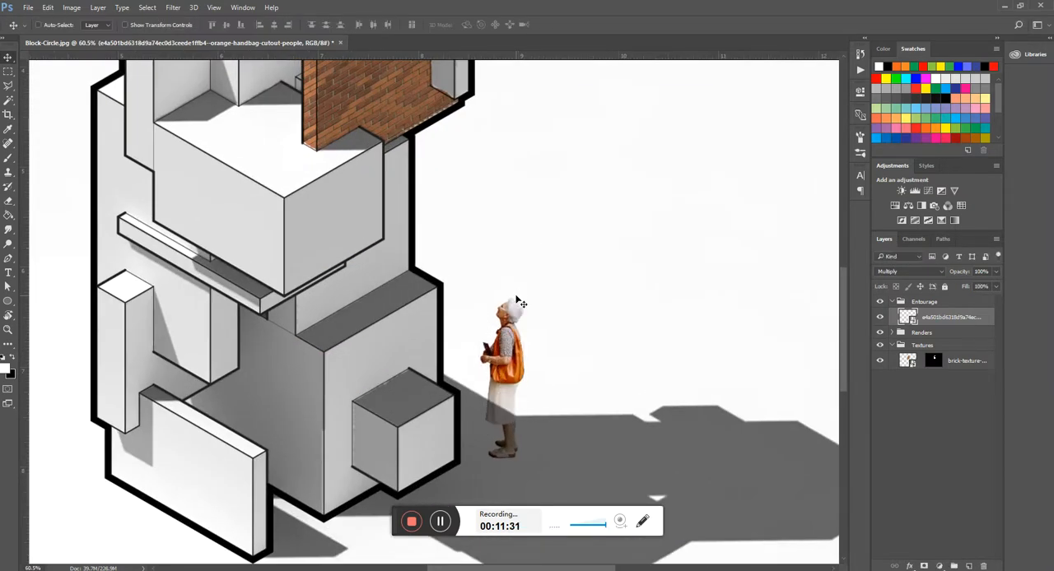
- Place the JNTS_Man_Walking cutout from the Resources folder, scaled down to figure size, on the empty ground left of the block model
{"action": "scroll", "coordinate": [516, 309], "scroll_direction": "down", "scroll_amount": 3}
{"action": "mouse_move", "coordinate": [251, 568]}
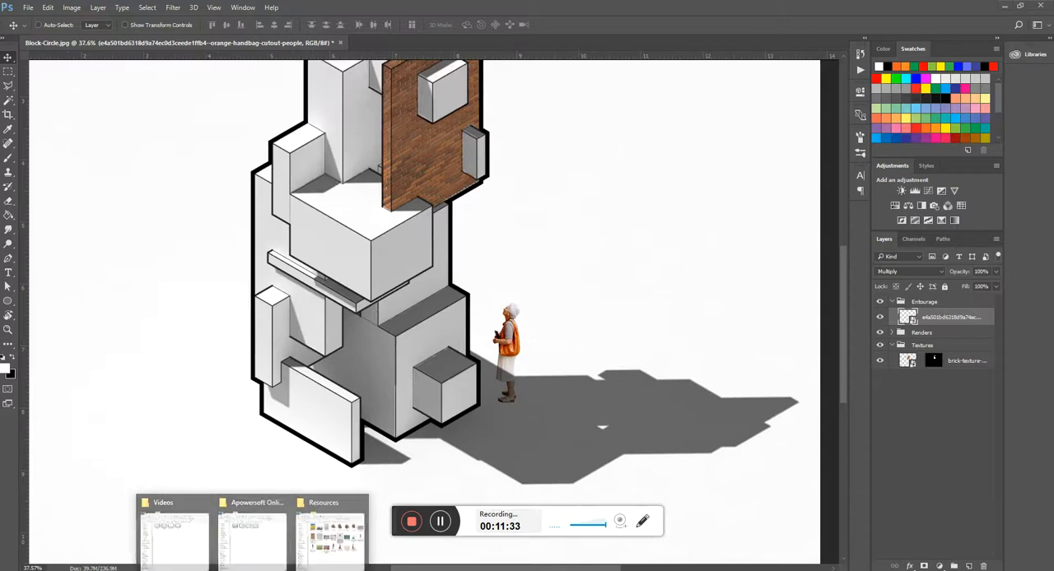
{"action": "left_click", "coordinate": [314, 550]}
{"action": "left_click_drag", "start_coordinate": [526, 236], "coordinate": [651, 275]}
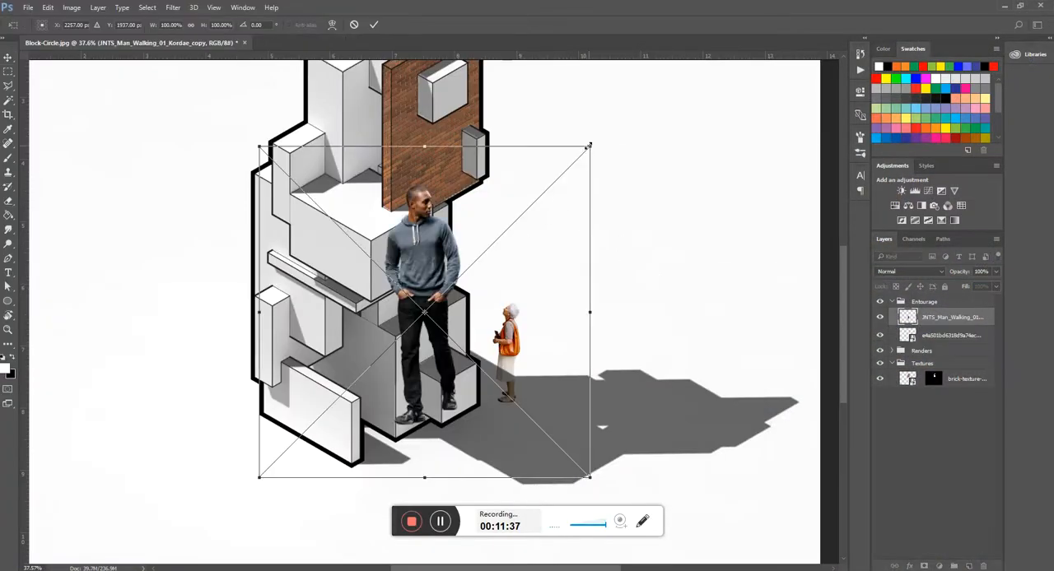
{"action": "left_click_drag", "start_coordinate": [592, 145], "coordinate": [417, 313]}
{"action": "left_click_drag", "start_coordinate": [340, 376], "coordinate": [196, 390]}
{"action": "key", "text": "Return"}
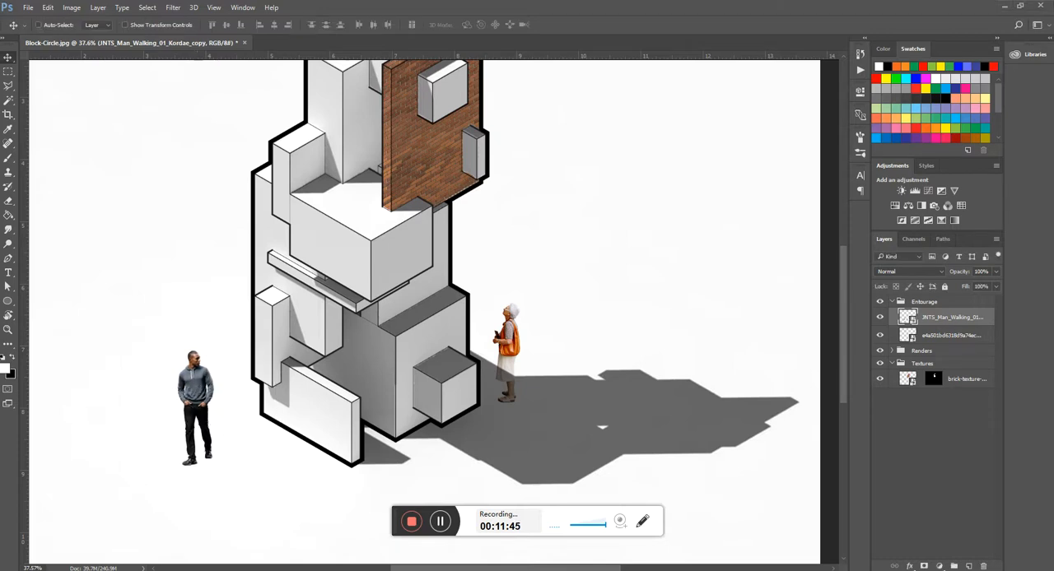
- Place the Student-Reading-Newspaper2 cutout from the Resources folder, scaled down and seated on the upper-left block of the model
{"action": "left_click", "coordinate": [338, 549]}
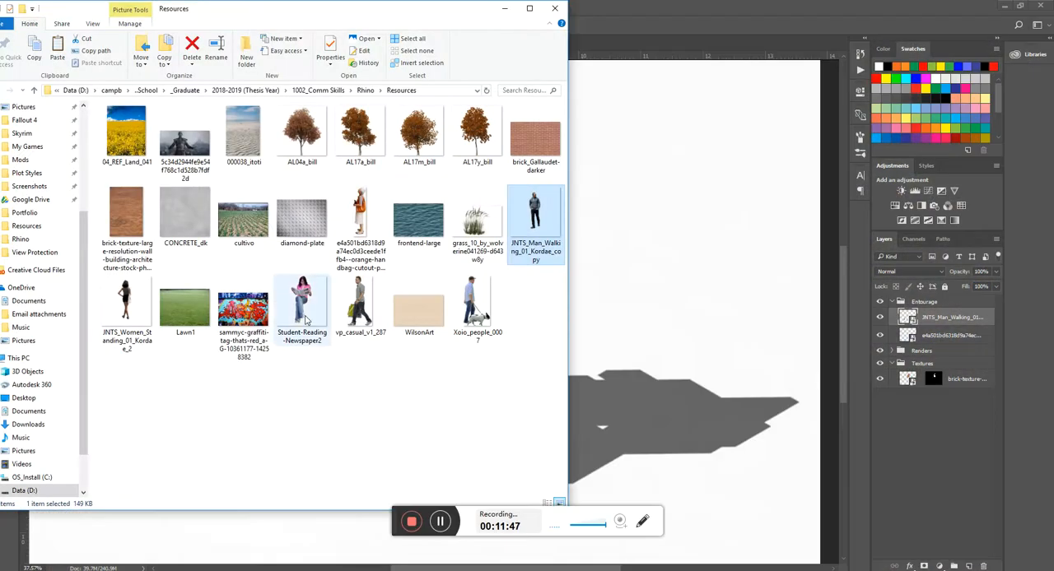
{"action": "left_click_drag", "start_coordinate": [304, 319], "coordinate": [705, 266]}
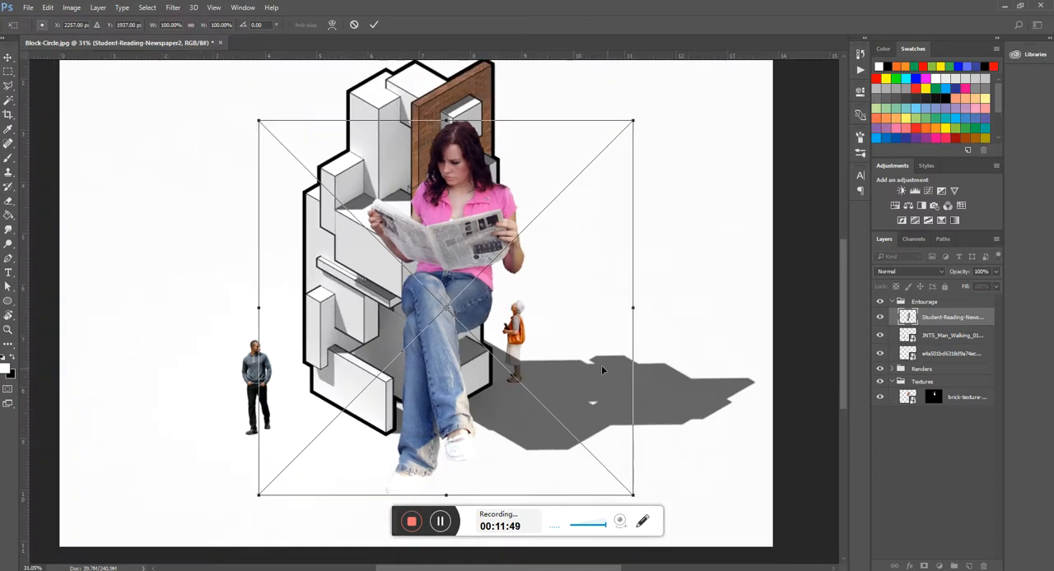
{"action": "left_click_drag", "start_coordinate": [634, 496], "coordinate": [357, 200]}
{"action": "left_click_drag", "start_coordinate": [309, 150], "coordinate": [338, 147]}
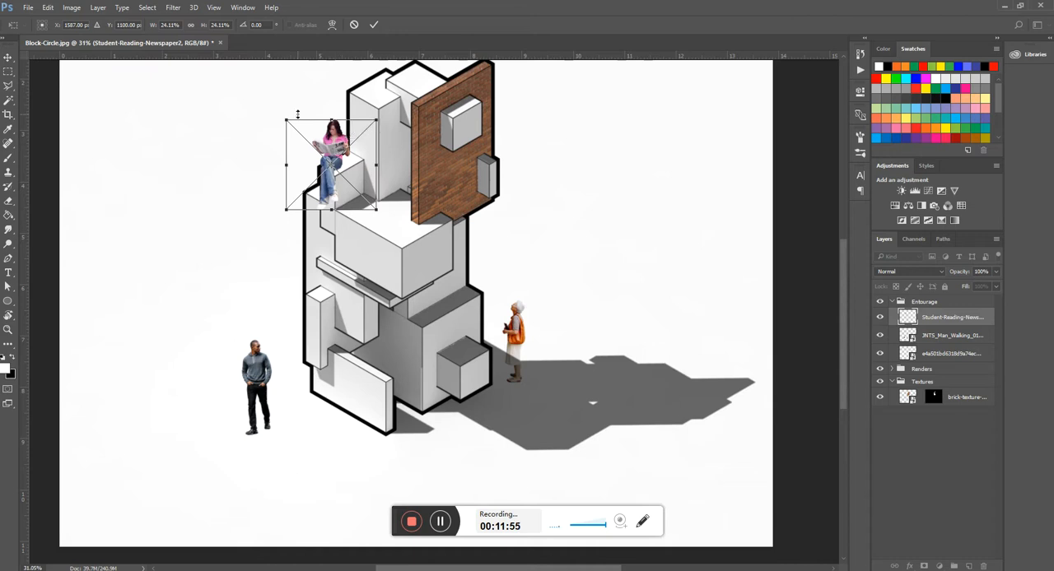
{"action": "left_click_drag", "start_coordinate": [284, 118], "coordinate": [338, 149]}
{"action": "key", "text": "Return"}
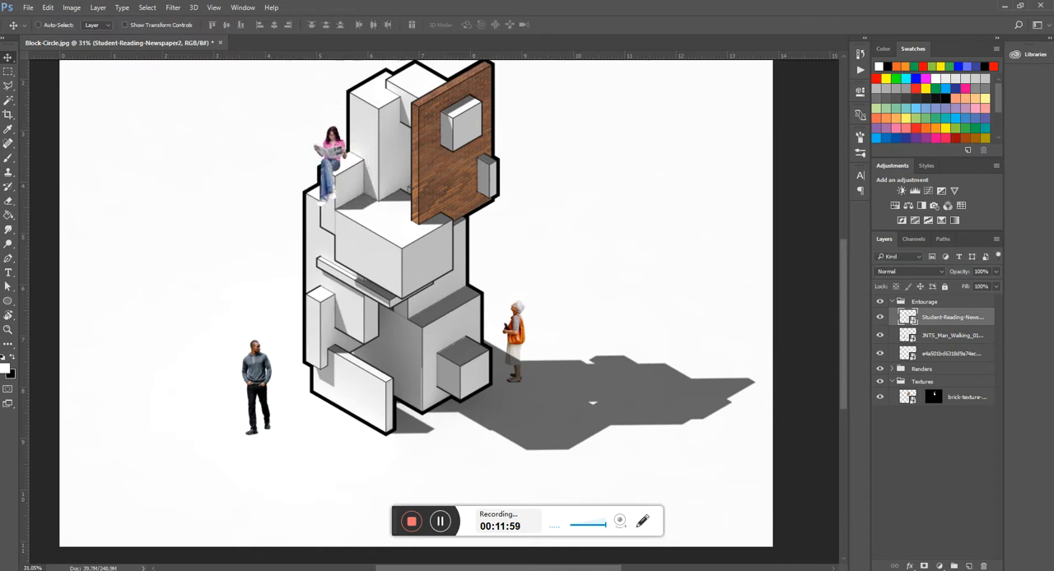
- Place the JNTS_Women_Standing cutout from the Resources folder and stand her on the white terrace beside the brick panel
{"action": "left_click", "coordinate": [336, 539]}
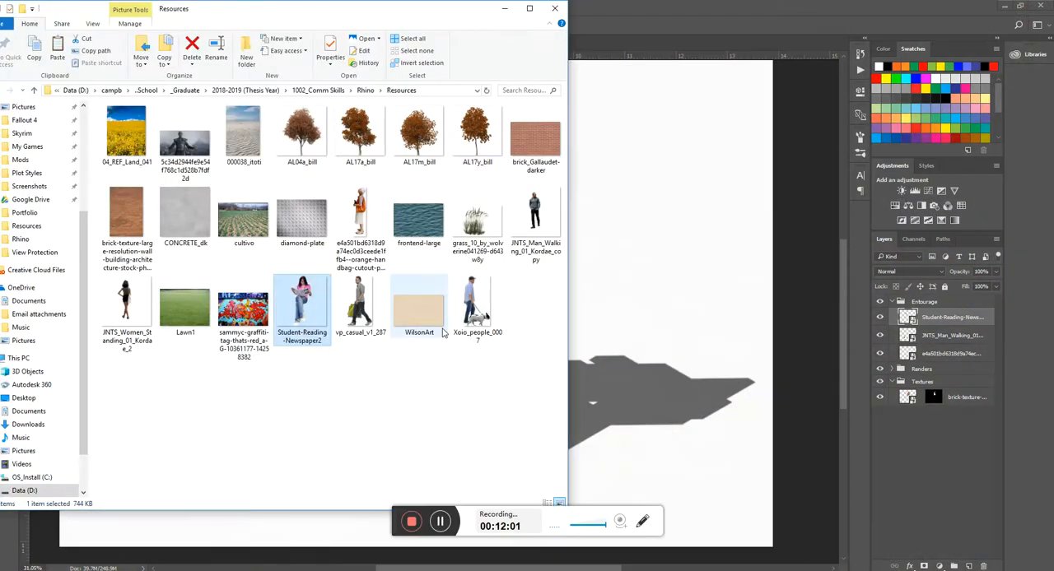
{"action": "left_click_drag", "start_coordinate": [130, 304], "coordinate": [631, 246]}
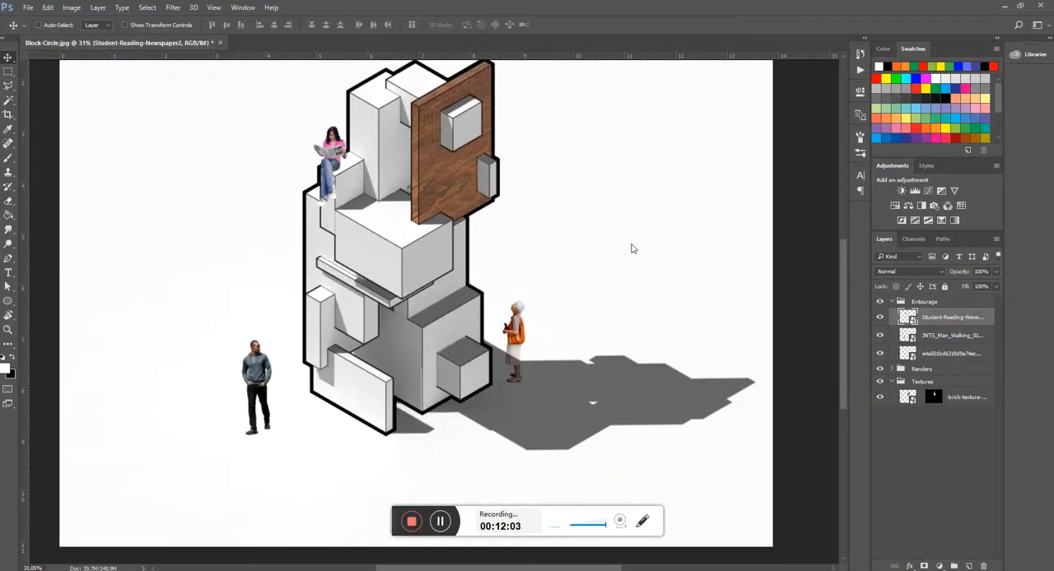
{"action": "left_click_drag", "start_coordinate": [432, 276], "coordinate": [401, 155]}
{"action": "scroll", "coordinate": [449, 331], "scroll_direction": "down", "scroll_amount": 3}
{"action": "scroll", "coordinate": [449, 331], "scroll_direction": "up", "scroll_amount": 3}
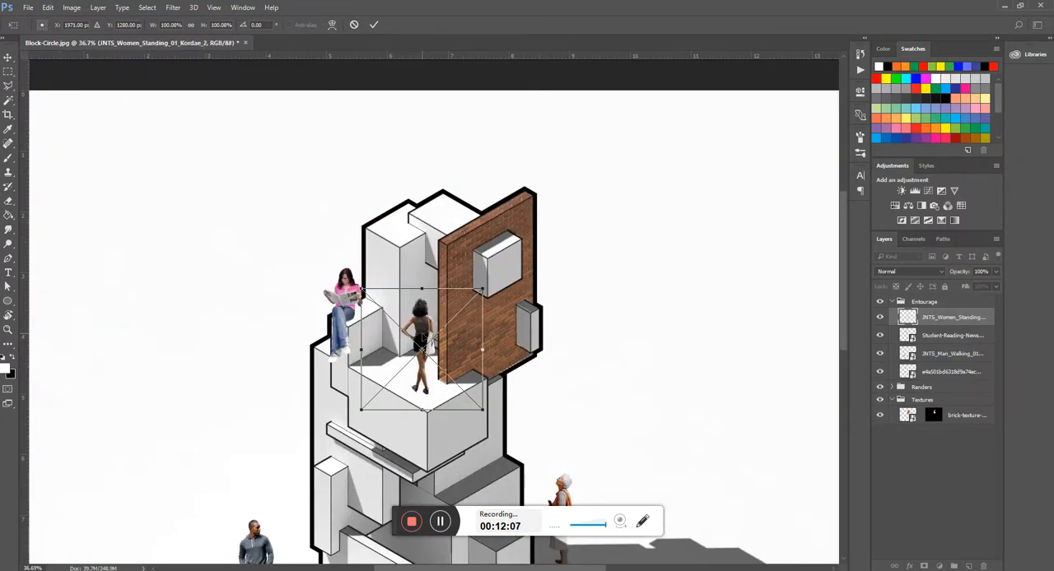
{"action": "left_click_drag", "start_coordinate": [421, 347], "coordinate": [421, 323]}
{"action": "key", "text": "Return"}
{"action": "scroll", "coordinate": [439, 167], "scroll_direction": "down", "scroll_amount": 3}
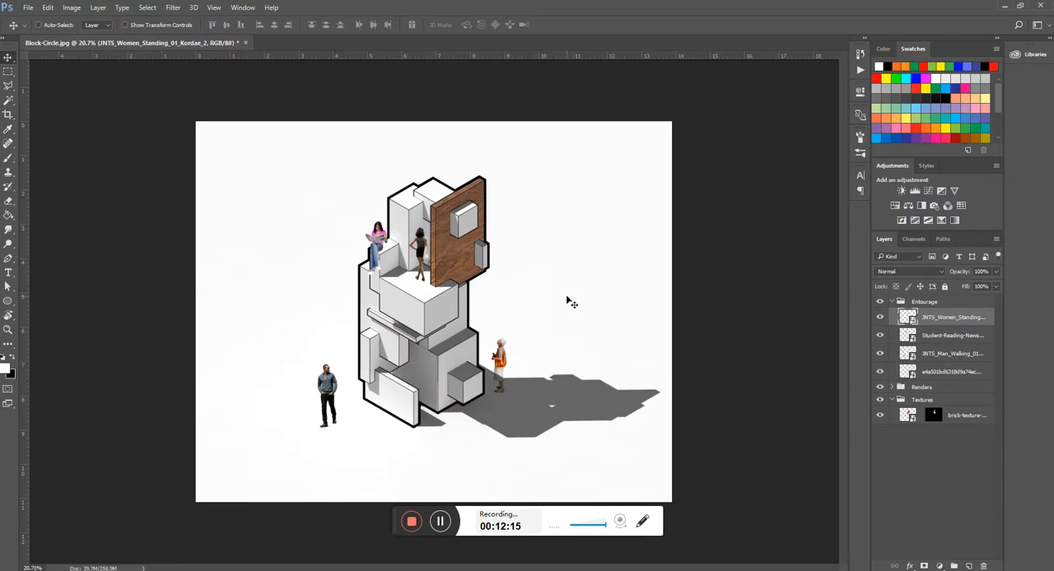
{"action": "scroll", "coordinate": [474, 286], "scroll_direction": "up", "scroll_amount": 1}
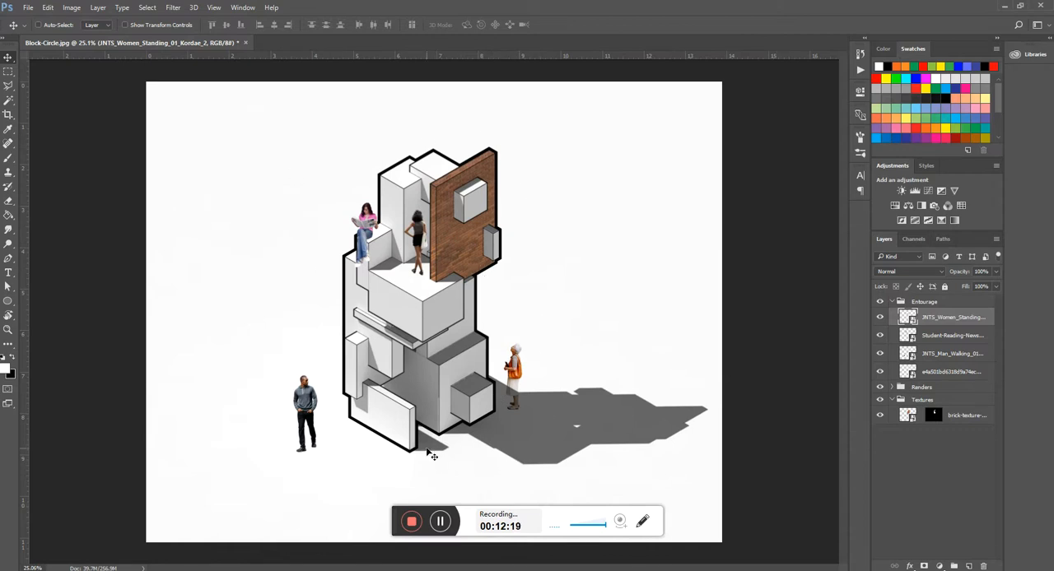
{"action": "scroll", "coordinate": [384, 234], "scroll_direction": "up", "scroll_amount": 3}
{"action": "scroll", "coordinate": [418, 203], "scroll_direction": "down", "scroll_amount": 2}
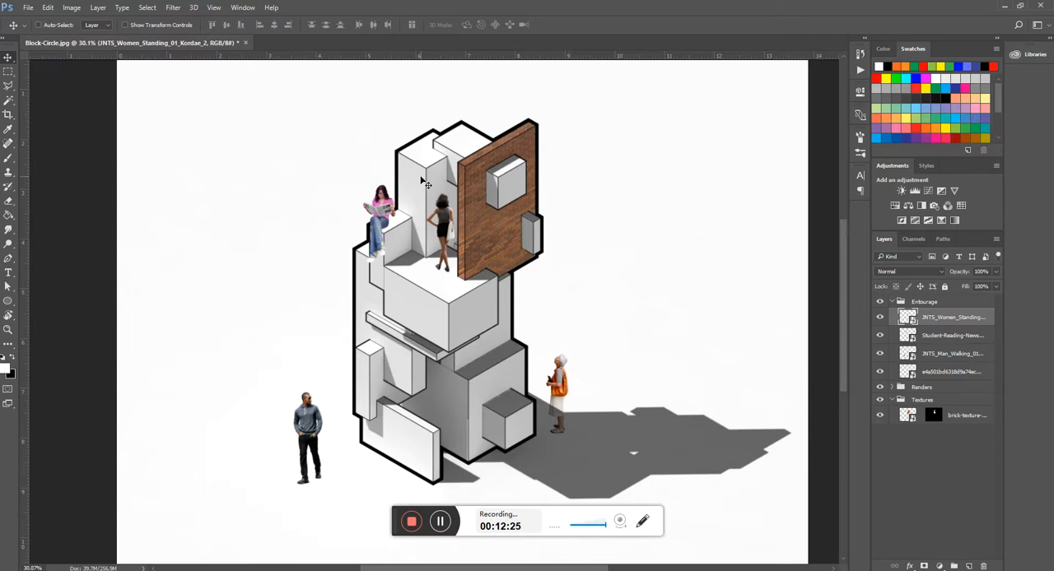
{"action": "scroll", "coordinate": [454, 262], "scroll_direction": "down", "scroll_amount": 1}
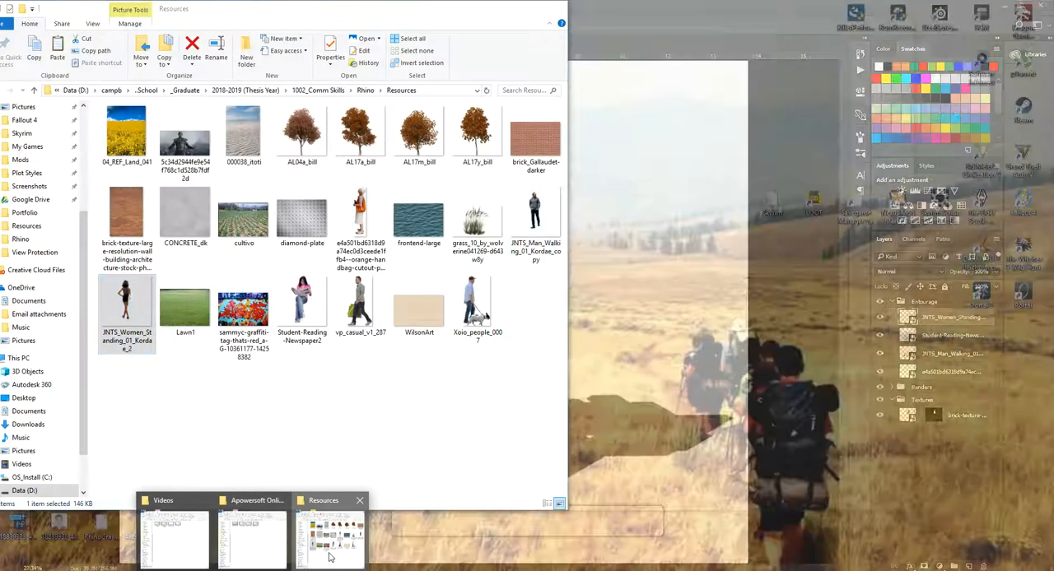
- Place the Xoio_people_0007 dog-walker cutout from the Resources folder, scaled to about 6.3%, on the ground in front of the model's lower-left block
{"action": "left_click", "coordinate": [329, 557]}
{"action": "left_click_drag", "start_coordinate": [475, 312], "coordinate": [635, 313]}
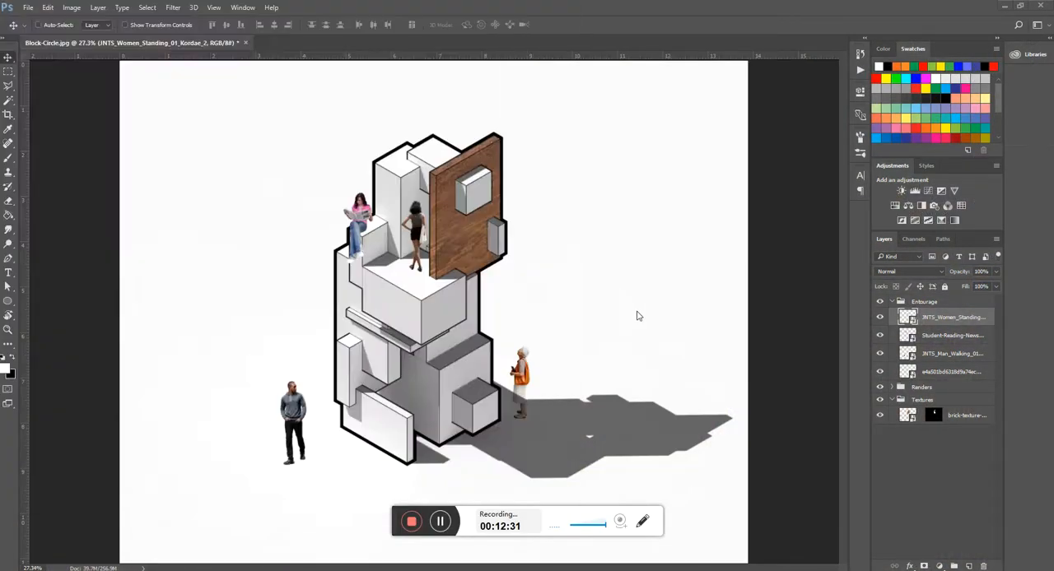
{"action": "scroll", "coordinate": [500, 307], "scroll_direction": "down", "scroll_amount": 3}
{"action": "scroll", "coordinate": [539, 370], "scroll_direction": "down", "scroll_amount": 2}
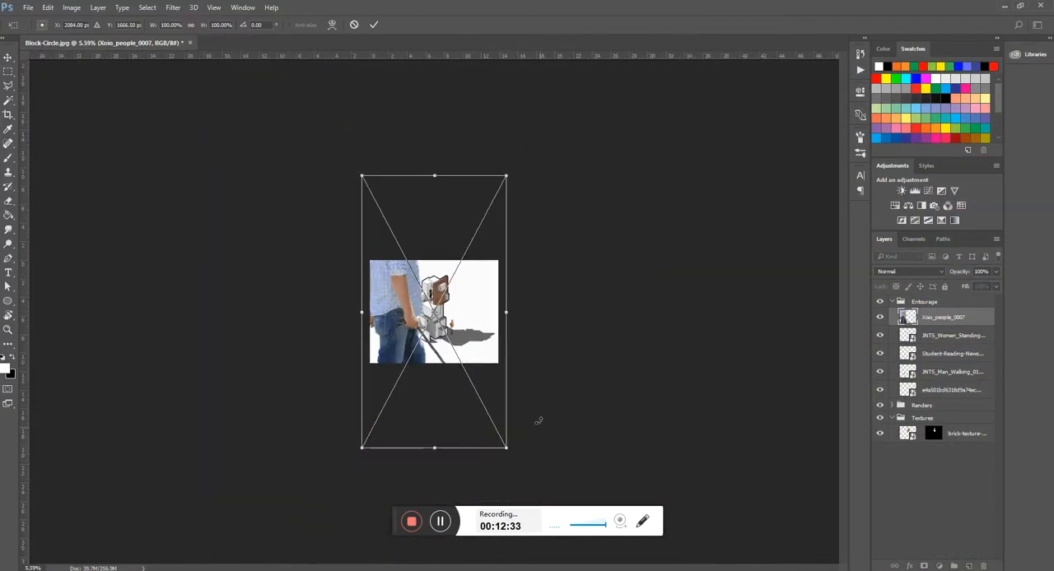
{"action": "left_click_drag", "start_coordinate": [506, 447], "coordinate": [443, 317]}
{"action": "scroll", "coordinate": [444, 327], "scroll_direction": "up", "scroll_amount": 1}
{"action": "scroll", "coordinate": [437, 317], "scroll_direction": "up", "scroll_amount": 3}
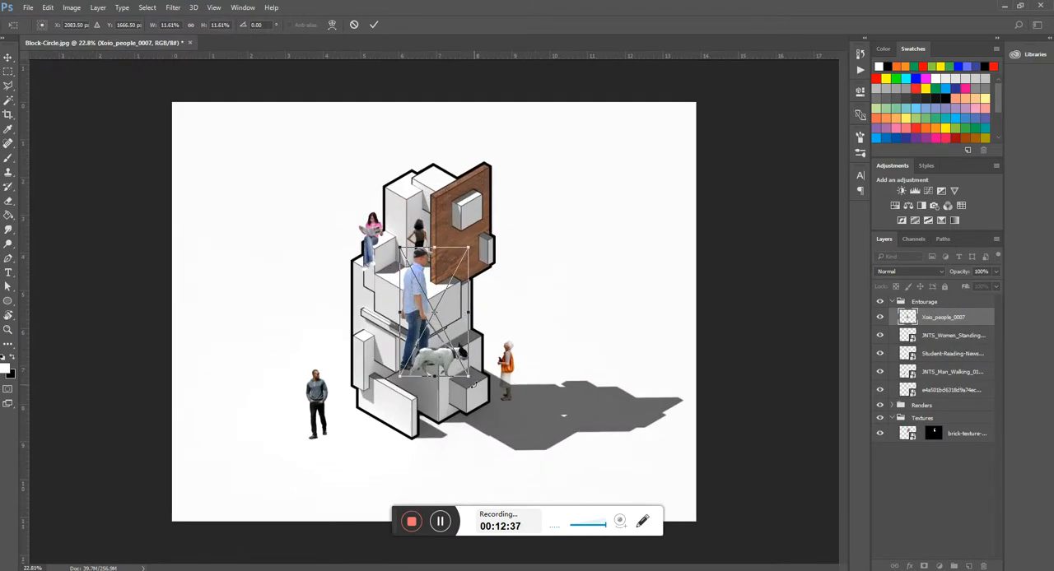
{"action": "scroll", "coordinate": [469, 374], "scroll_direction": "up", "scroll_amount": 2}
{"action": "left_click_drag", "start_coordinate": [477, 395], "coordinate": [442, 322]}
{"action": "scroll", "coordinate": [443, 322], "scroll_direction": "down", "scroll_amount": 3}
{"action": "left_click_drag", "start_coordinate": [412, 282], "coordinate": [320, 405]}
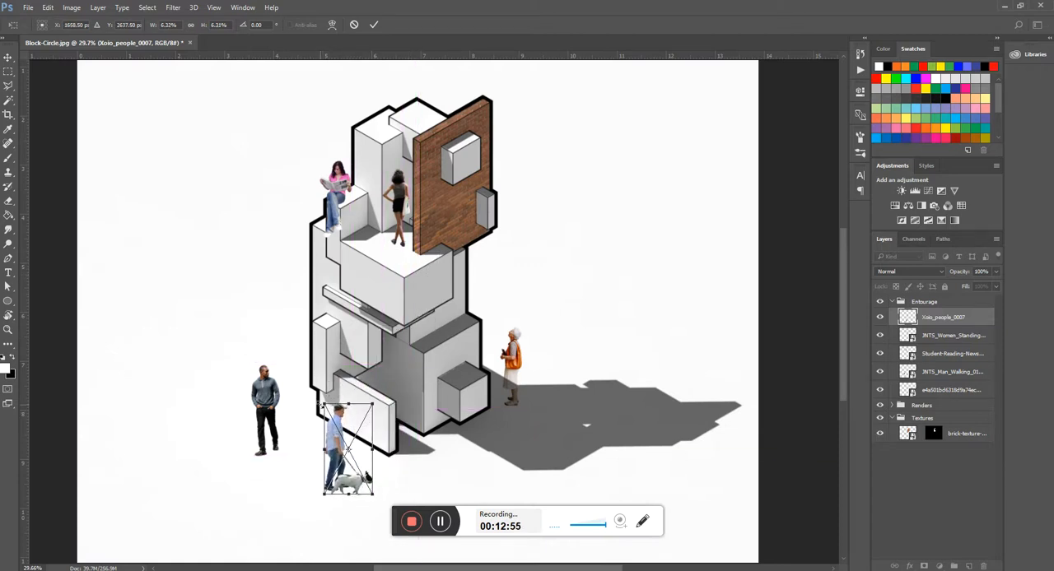
{"action": "key", "text": "Return"}
- Select the brick texture layer in the Textures group and expand the Renders group
{"action": "scroll", "coordinate": [553, 268], "scroll_direction": "down", "scroll_amount": 3}
{"action": "scroll", "coordinate": [378, 434], "scroll_direction": "up", "scroll_amount": 2}
{"action": "scroll", "coordinate": [659, 363], "scroll_direction": "down", "scroll_amount": 2}
{"action": "left_click", "coordinate": [890, 304]}
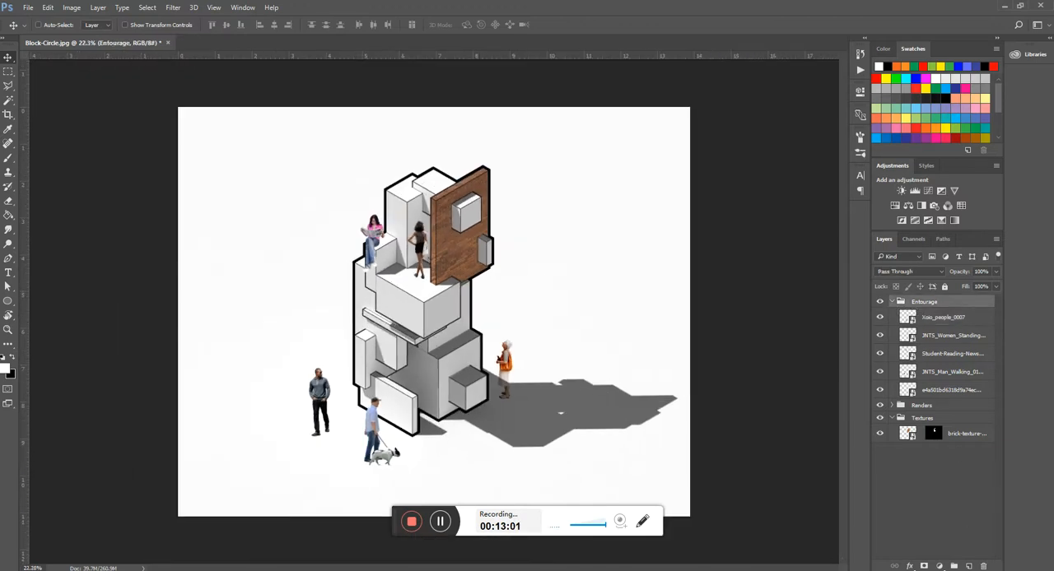
{"action": "left_click", "coordinate": [927, 419]}
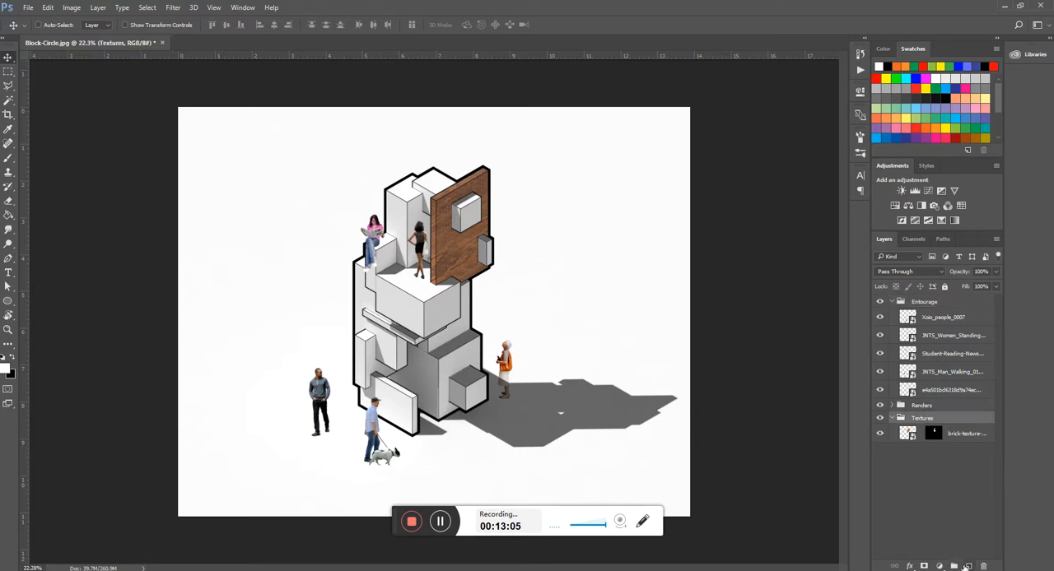
{"action": "left_click", "coordinate": [957, 441]}
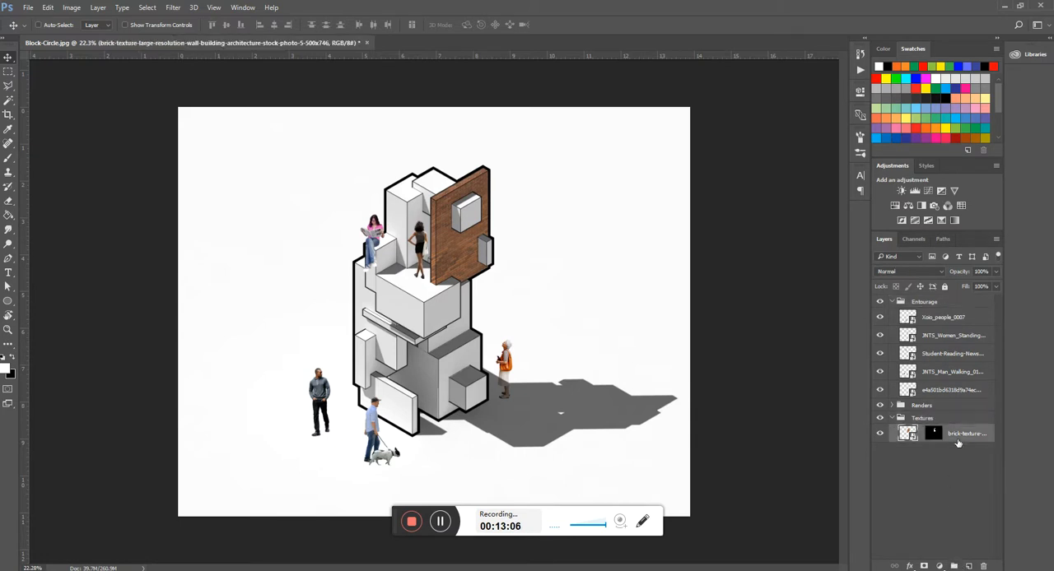
{"action": "left_click", "coordinate": [892, 406]}
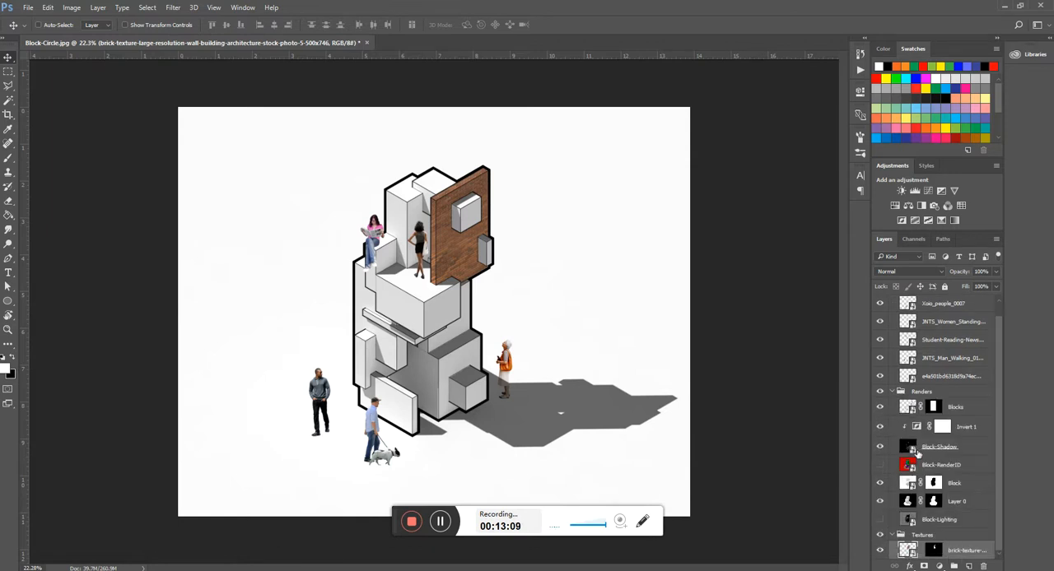
- Toggle the visibility of the Blocks and Block-Shadow layers to check what each contributes to the image
{"action": "left_click", "coordinate": [880, 409]}
{"action": "left_click", "coordinate": [880, 408]}
{"action": "left_click", "coordinate": [880, 447]}
{"action": "left_click", "coordinate": [880, 447]}
{"action": "left_click", "coordinate": [879, 447]}
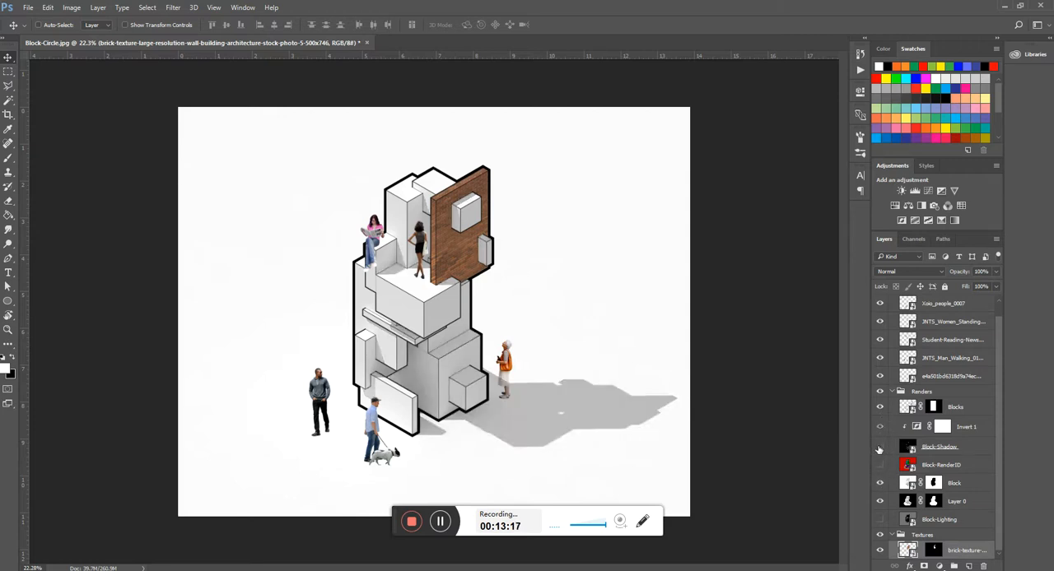
{"action": "left_click", "coordinate": [879, 447]}
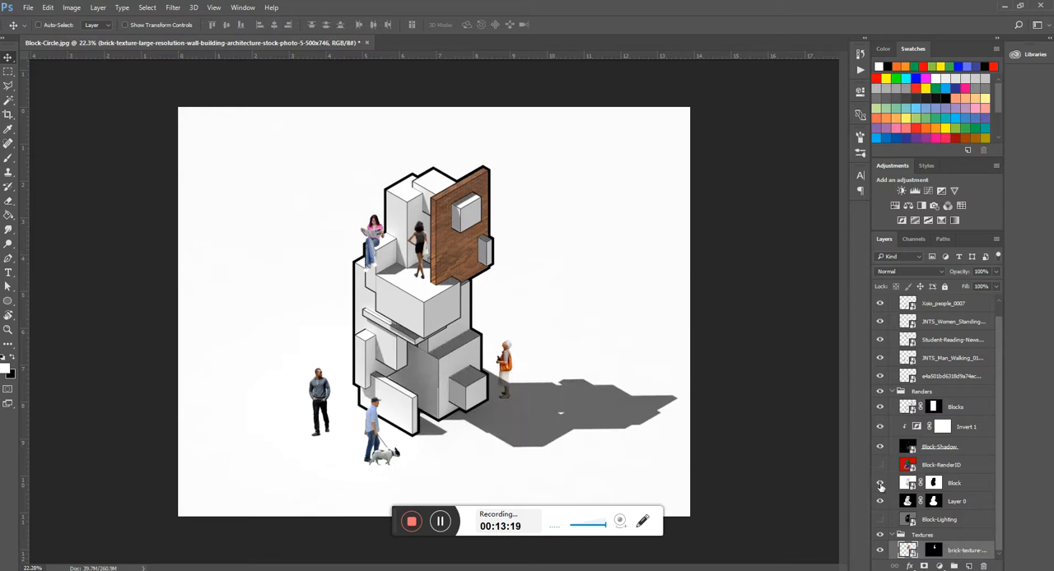
- Hide the Block render layer and inspect the ground circle around the model's base
{"action": "left_click", "coordinate": [879, 484]}
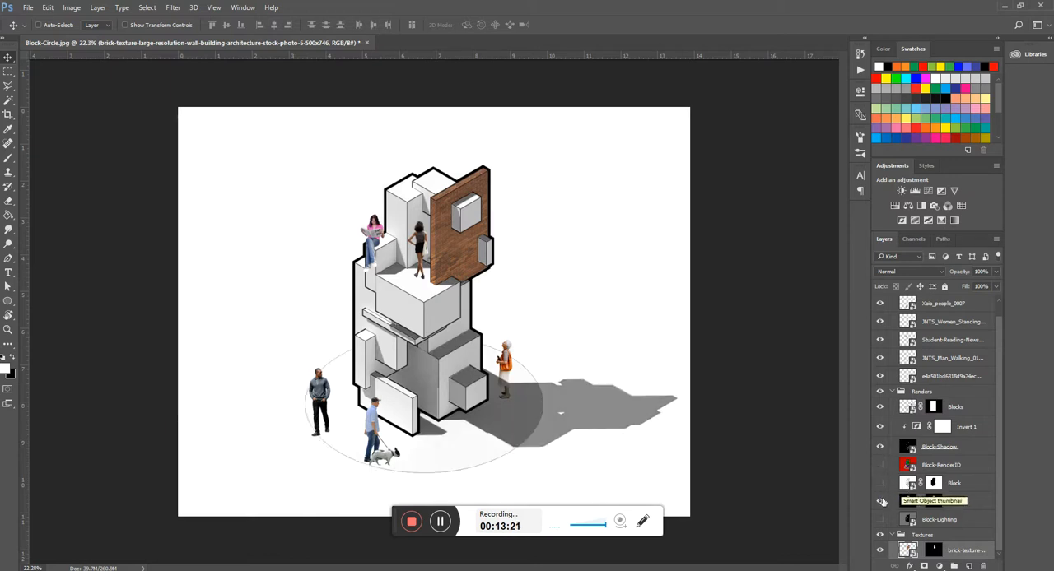
{"action": "scroll", "coordinate": [449, 457], "scroll_direction": "up", "scroll_amount": 4}
{"action": "scroll", "coordinate": [578, 278], "scroll_direction": "down", "scroll_amount": 2}
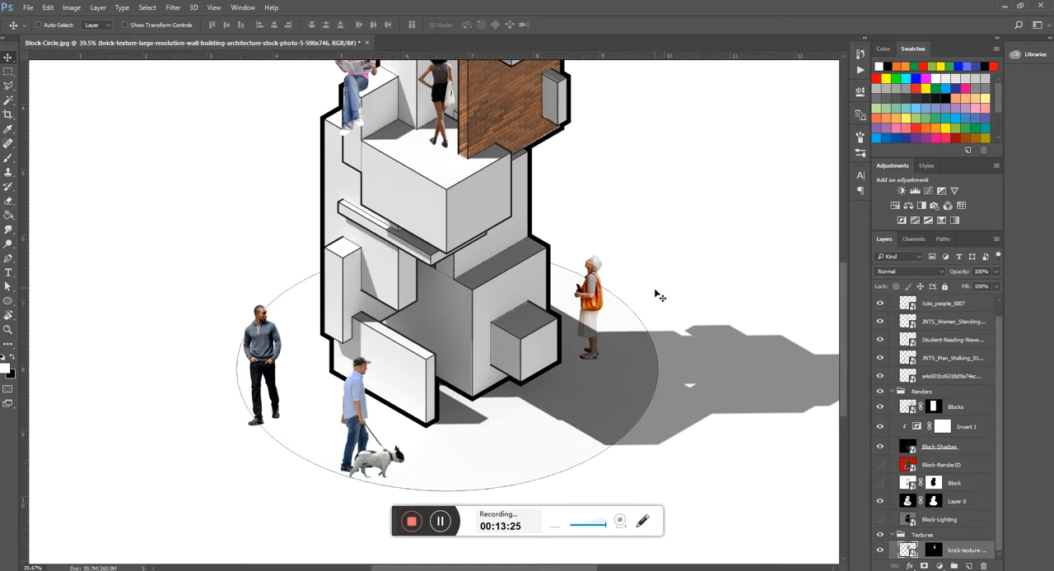
{"action": "scroll", "coordinate": [613, 495], "scroll_direction": "up", "scroll_amount": 5}
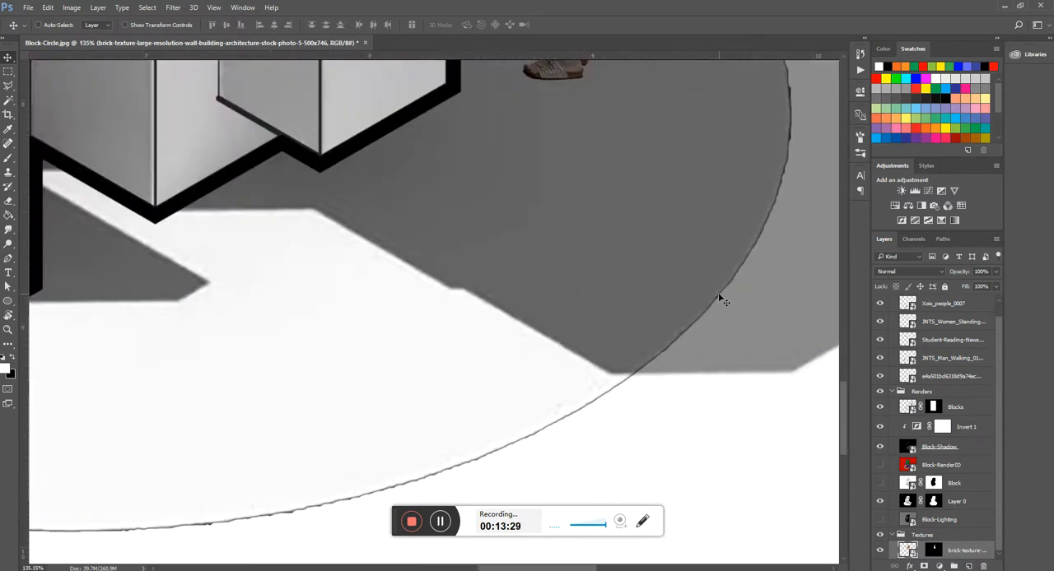
{"action": "scroll", "coordinate": [717, 299], "scroll_direction": "down", "scroll_amount": 3}
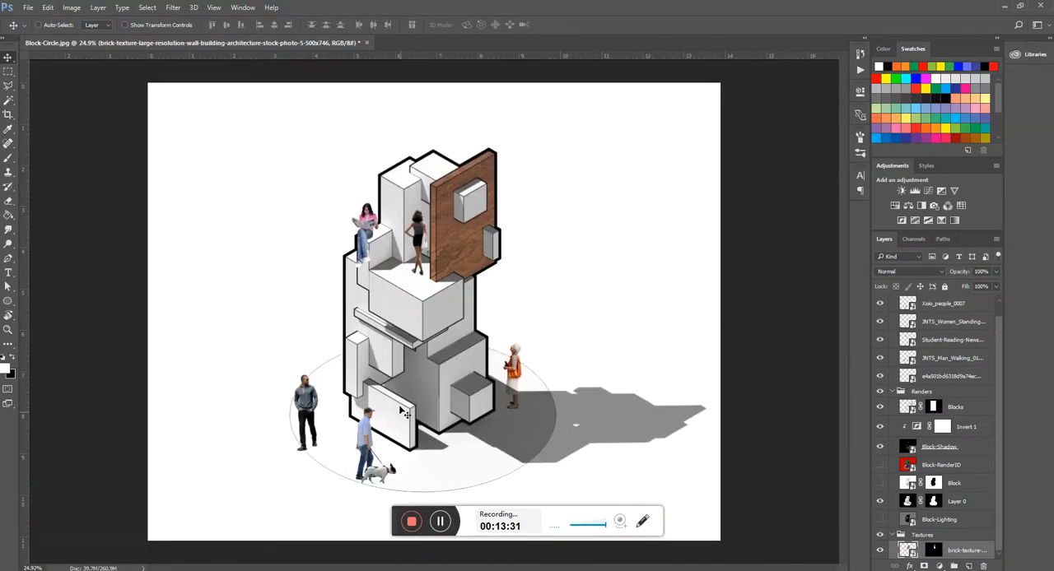
{"action": "scroll", "coordinate": [405, 453], "scroll_direction": "up", "scroll_amount": 2}
{"action": "scroll", "coordinate": [591, 245], "scroll_direction": "down", "scroll_amount": 1}
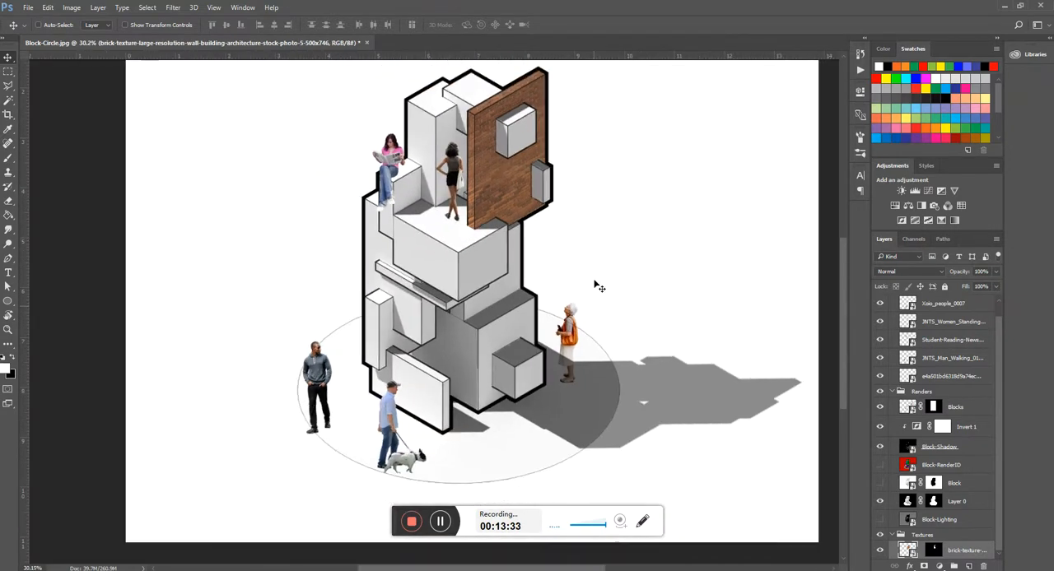
{"action": "scroll", "coordinate": [590, 245], "scroll_direction": "down", "scroll_amount": 4}
{"action": "scroll", "coordinate": [519, 406], "scroll_direction": "up", "scroll_amount": 1}
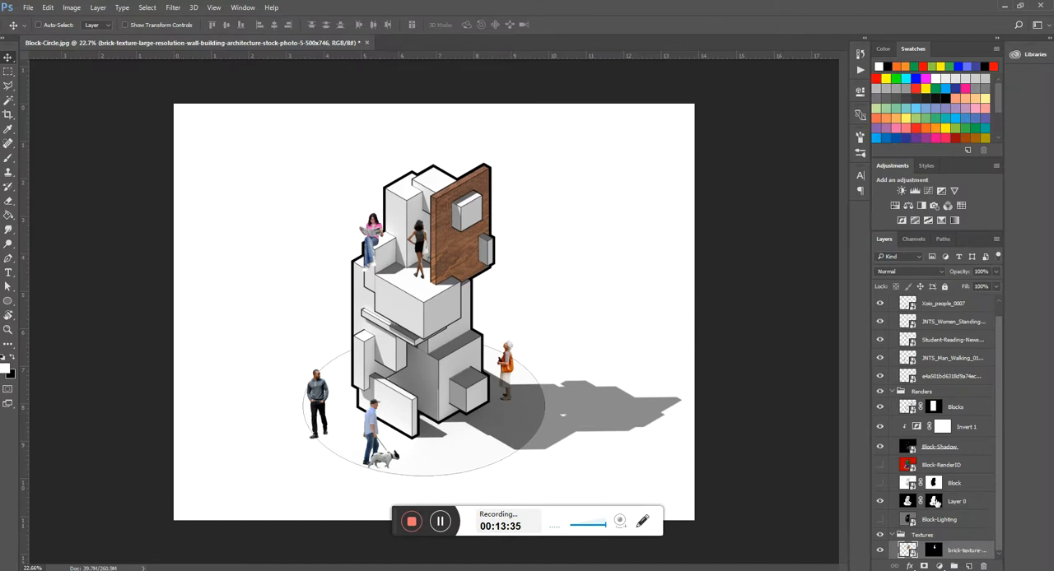
- Select the brick texture layer in the Textures group and look through the Resources folder for a ground texture
{"action": "left_click", "coordinate": [928, 535]}
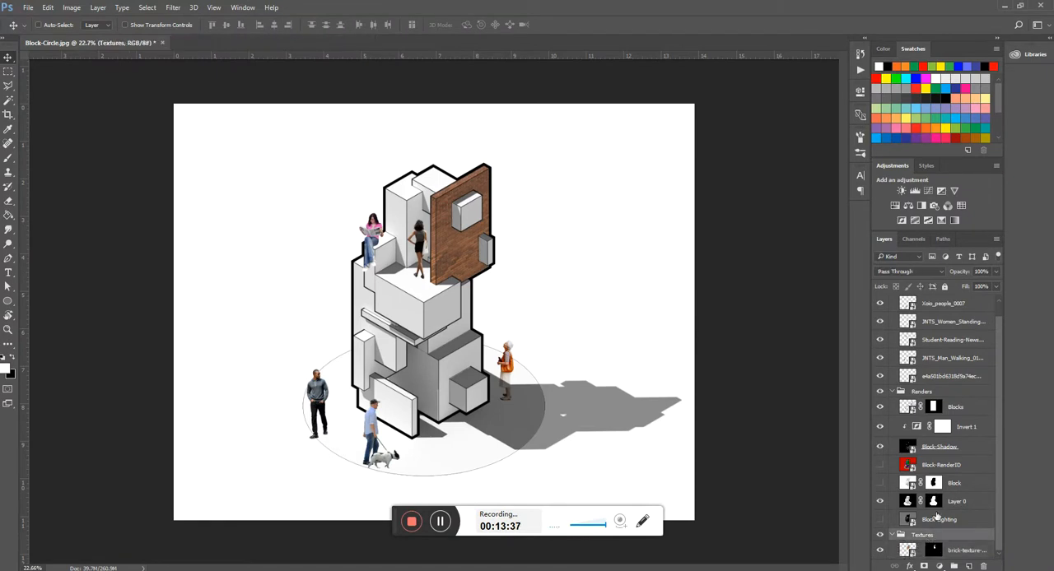
{"action": "left_click", "coordinate": [953, 551]}
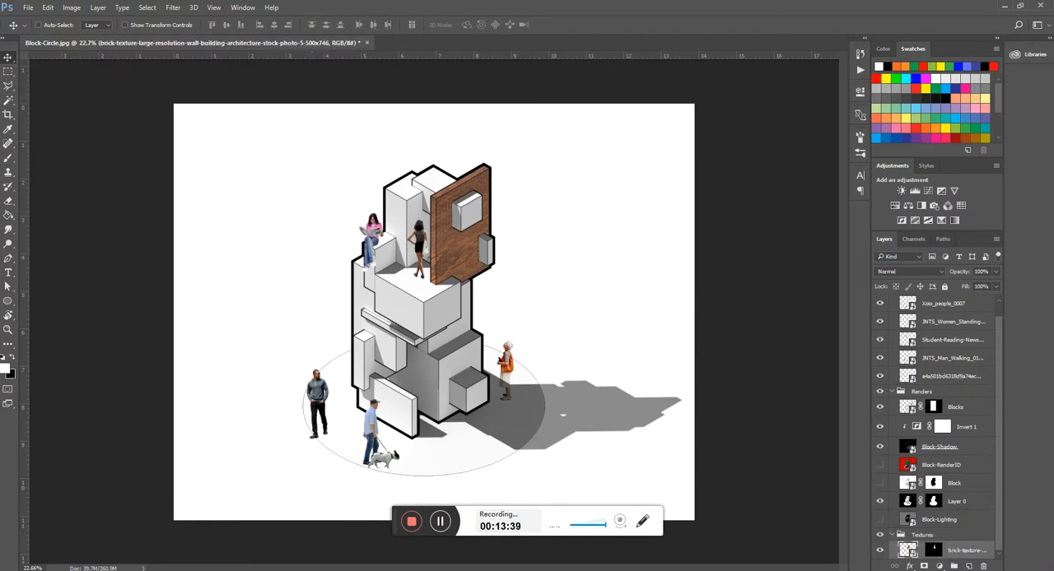
{"action": "left_click", "coordinate": [323, 545]}
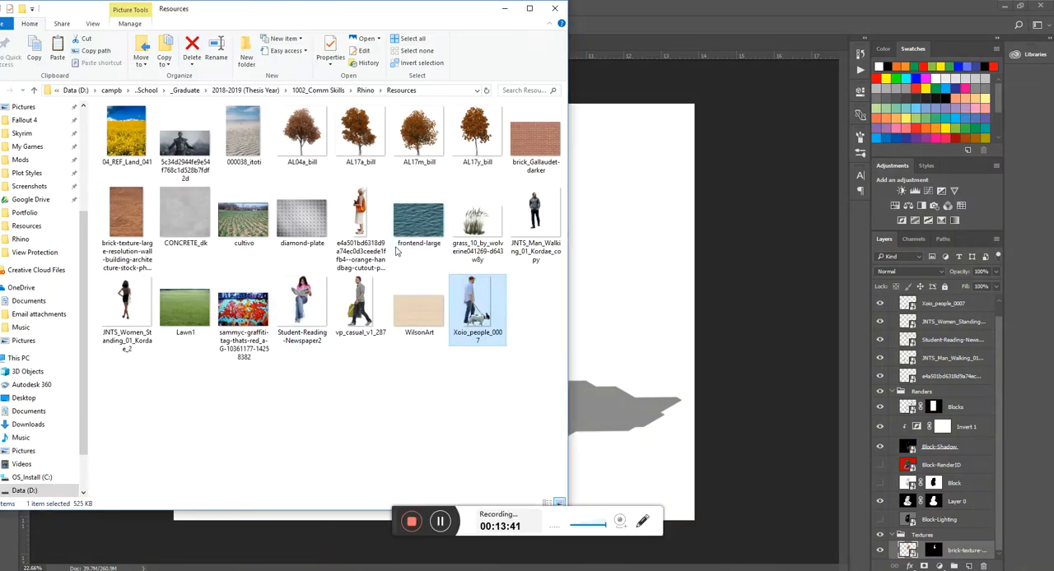
{"action": "left_click", "coordinate": [415, 421]}
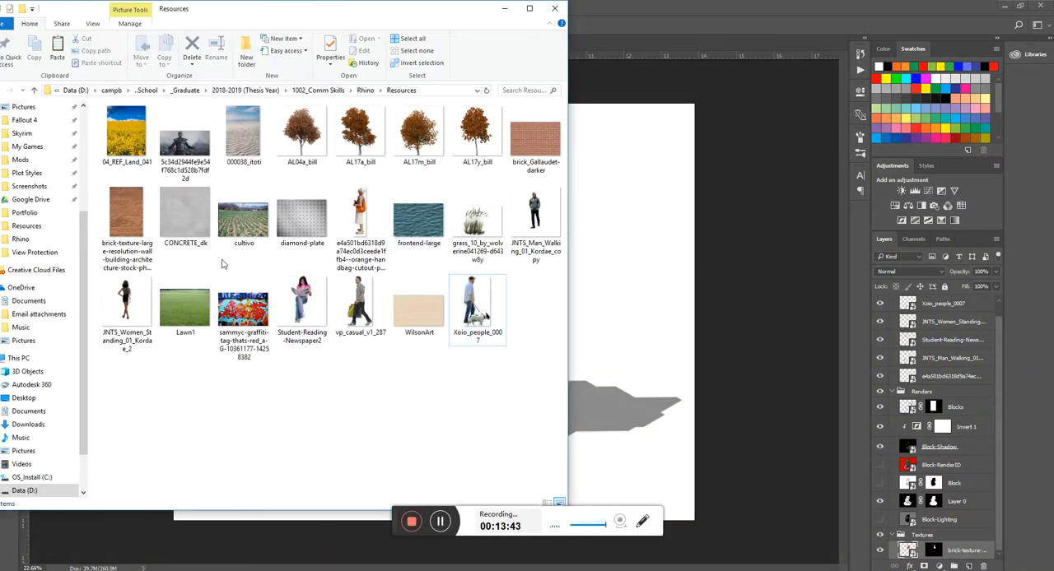
{"action": "left_click", "coordinate": [647, 333]}
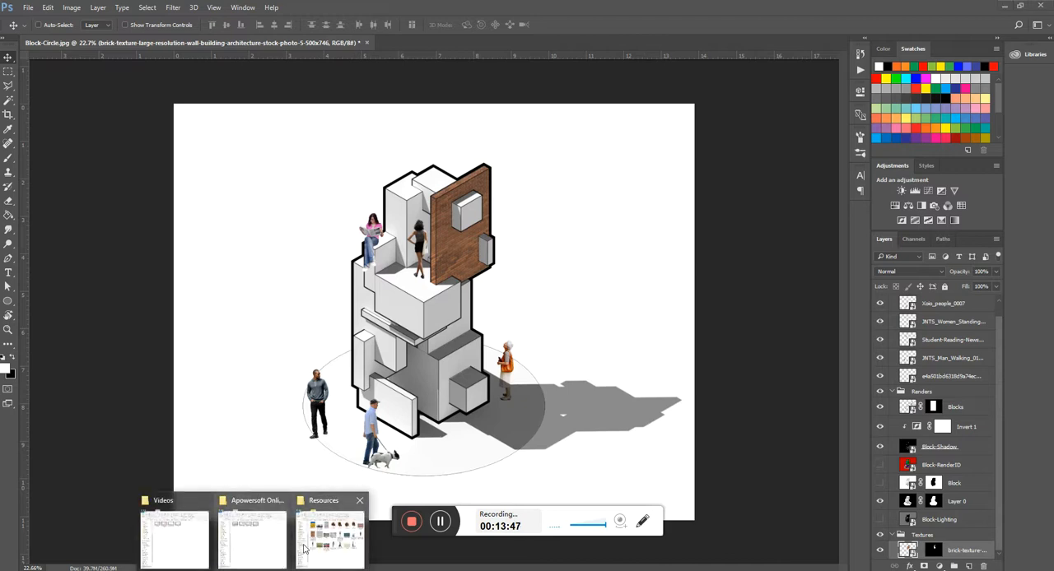
- Place the Lawn1 image from the Resources folder in the Textures group, scaled to about 68% and roughly centred behind the model
{"action": "left_click", "coordinate": [323, 543]}
{"action": "left_click_drag", "start_coordinate": [192, 320], "coordinate": [637, 305]}
{"action": "scroll", "coordinate": [510, 325], "scroll_direction": "down", "scroll_amount": 3}
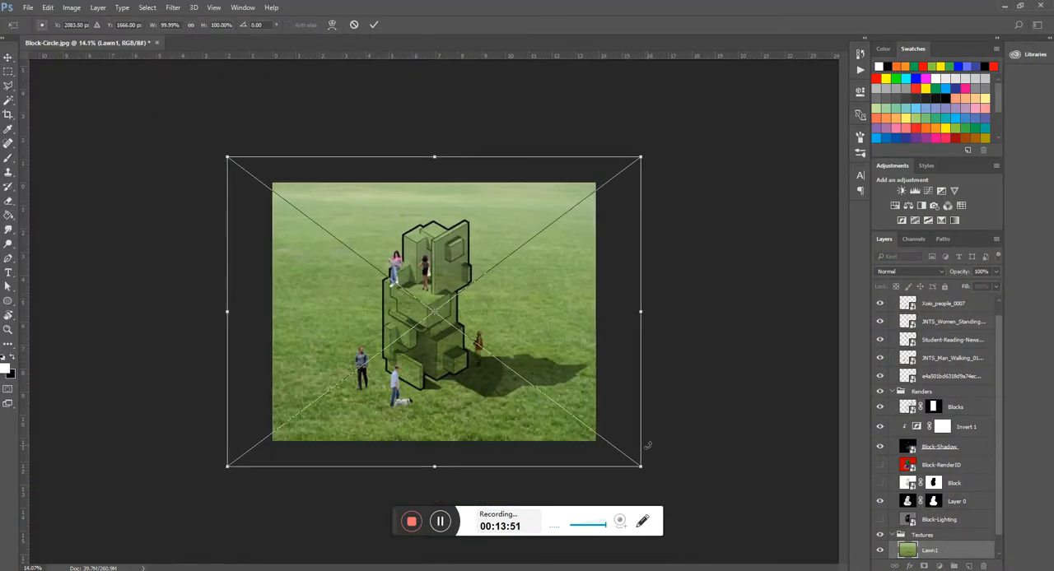
{"action": "left_click_drag", "start_coordinate": [636, 465], "coordinate": [568, 420]}
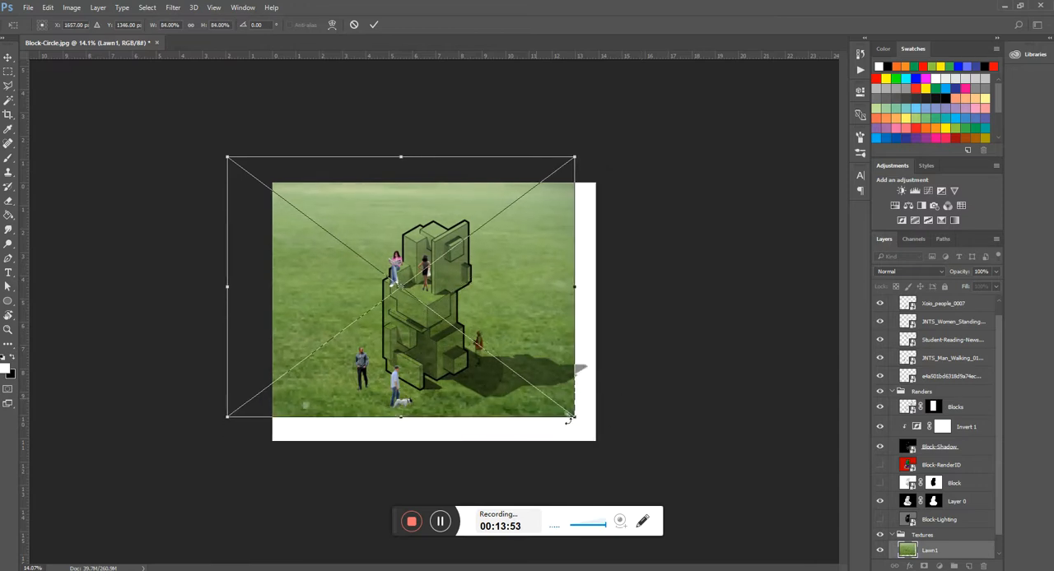
{"action": "left_click_drag", "start_coordinate": [228, 159], "coordinate": [277, 228]}
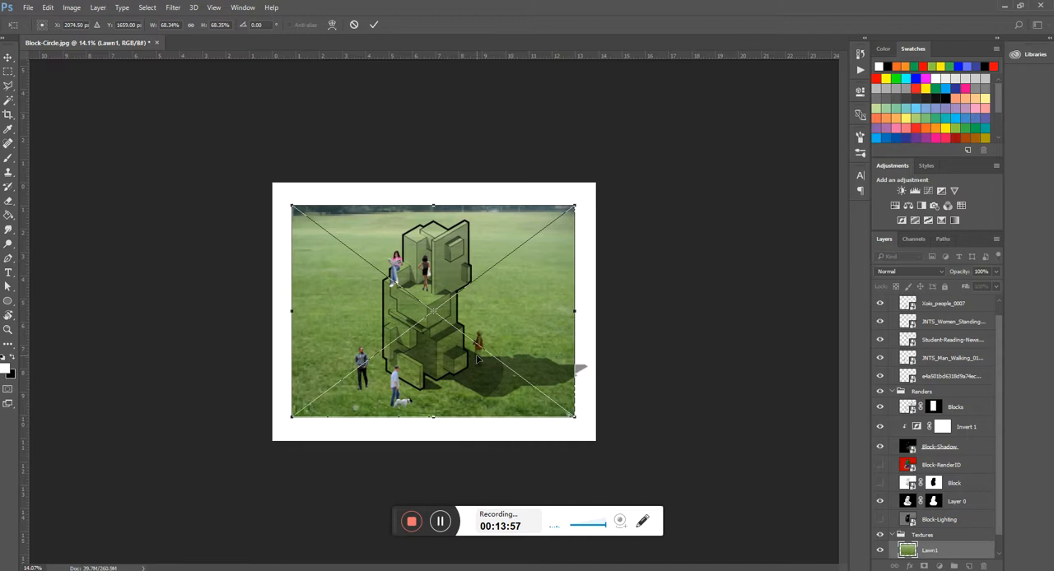
{"action": "key", "text": "Return"}
{"action": "key", "text": "ctrl+0"}
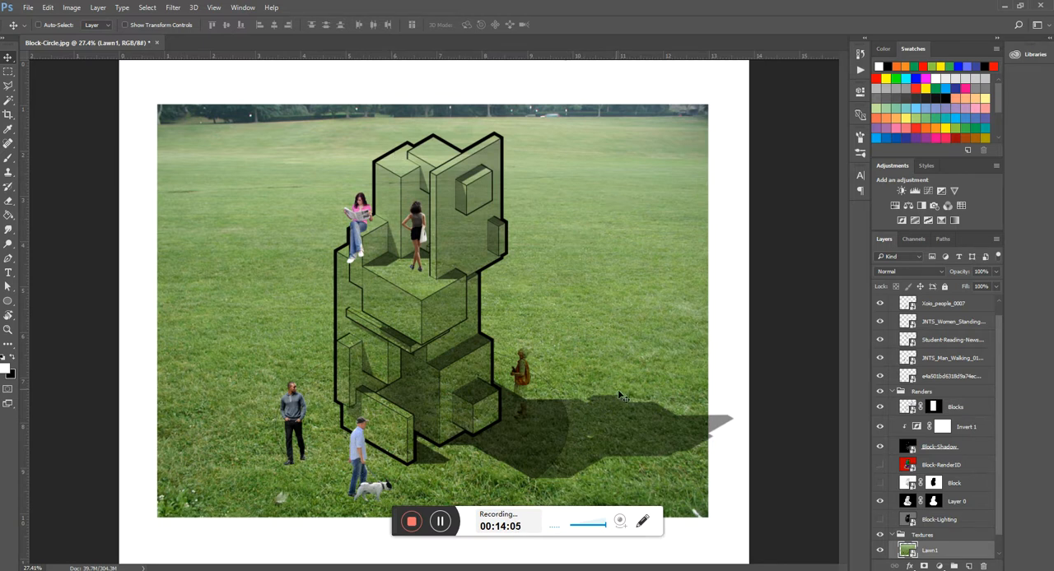
- On Layer 0, select the area outside the model and the ground circle with the Magic Wand
{"action": "scroll", "coordinate": [539, 189], "scroll_direction": "down", "scroll_amount": 3}
{"action": "scroll", "coordinate": [393, 423], "scroll_direction": "up", "scroll_amount": 7}
{"action": "scroll", "coordinate": [433, 451], "scroll_direction": "up", "scroll_amount": 6}
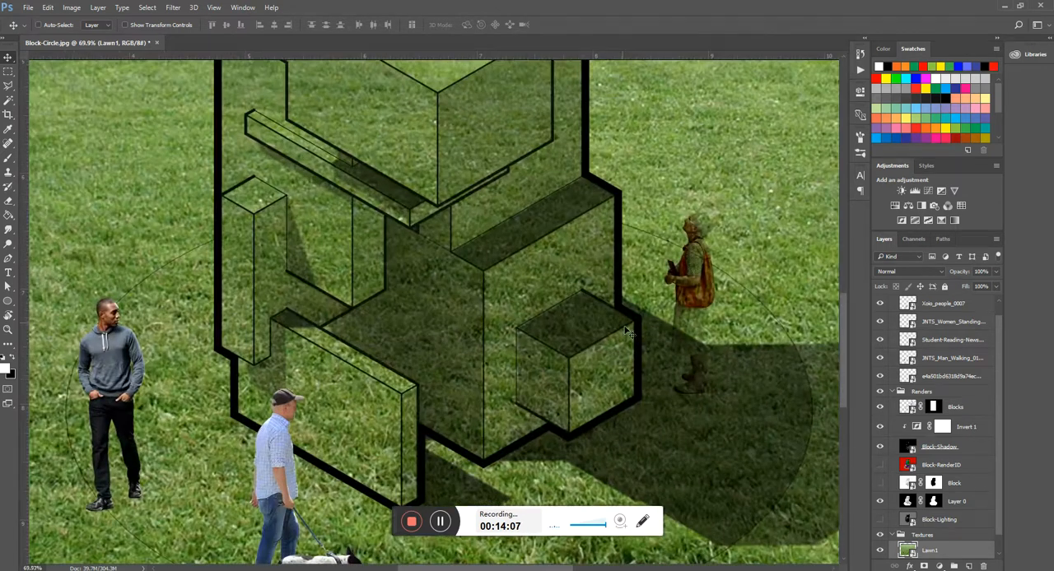
{"action": "scroll", "coordinate": [565, 212], "scroll_direction": "down", "scroll_amount": 5}
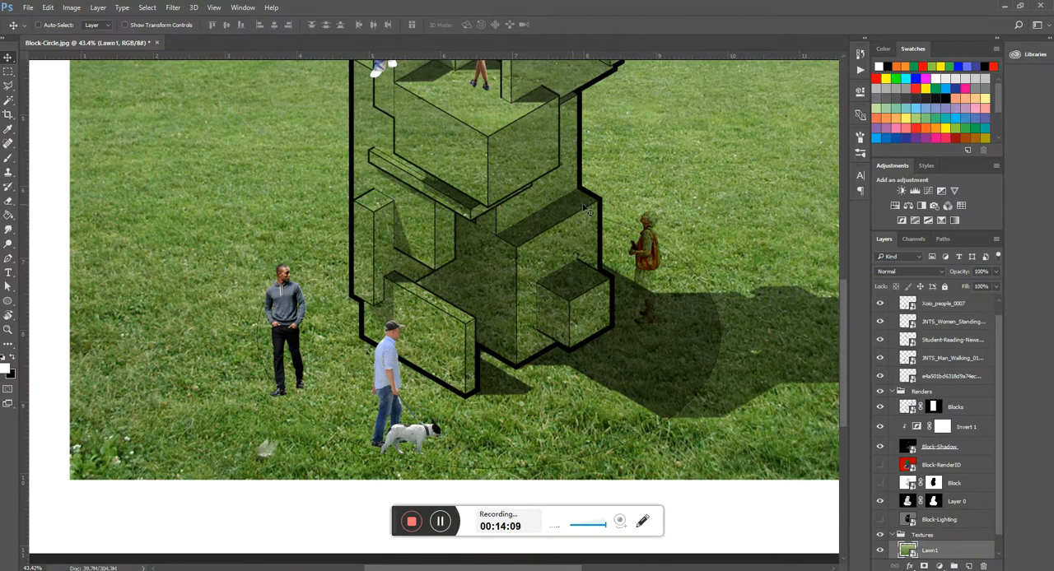
{"action": "scroll", "coordinate": [577, 423], "scroll_direction": "down", "scroll_amount": 2}
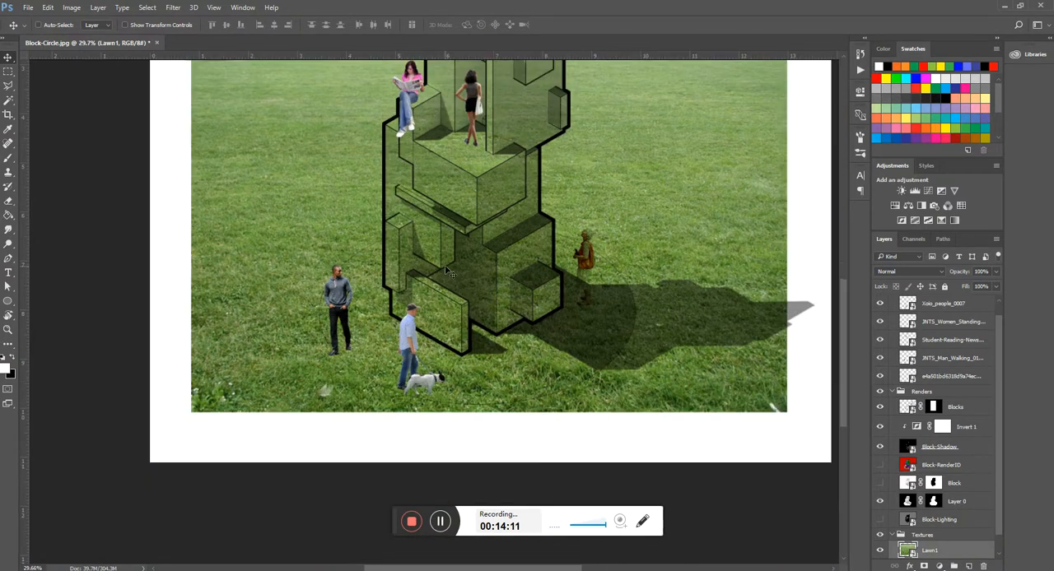
{"action": "scroll", "coordinate": [551, 233], "scroll_direction": "down", "scroll_amount": 2}
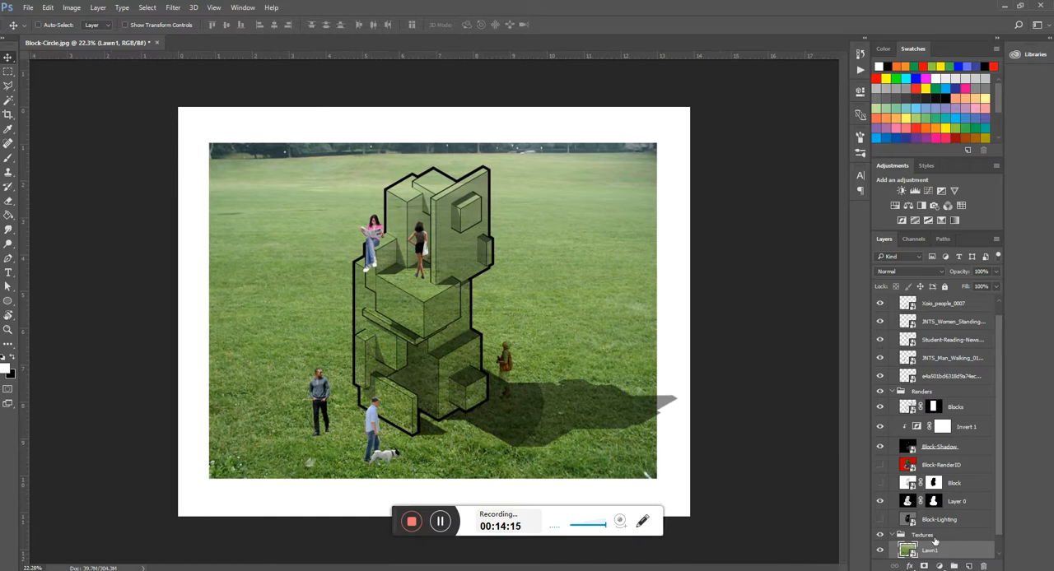
{"action": "left_click", "coordinate": [906, 504]}
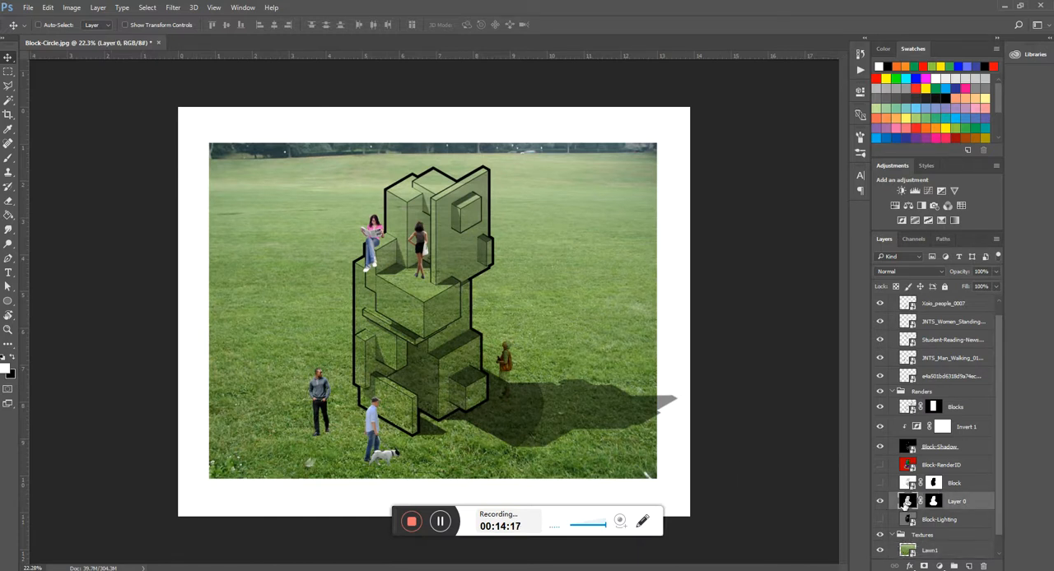
{"action": "key", "text": "w"}
{"action": "left_click", "coordinate": [566, 420]}
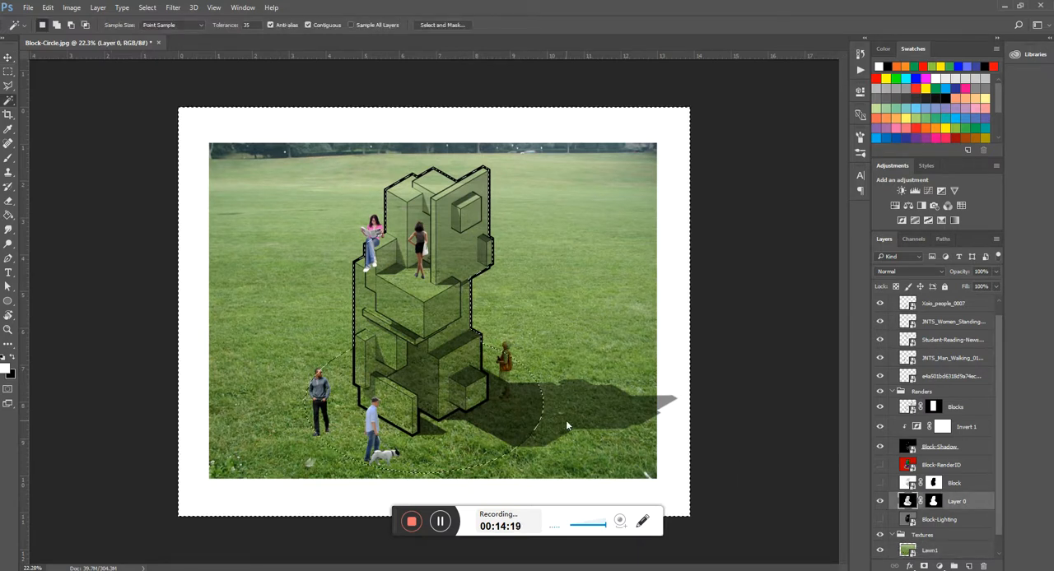
- Try tracing the model's lower outline inside the ground circle with the Polygonal Lasso set to subtract from the selection
{"action": "scroll", "coordinate": [408, 413], "scroll_direction": "up", "scroll_amount": 4}
{"action": "key", "text": "l"}
{"action": "scroll", "coordinate": [313, 416], "scroll_direction": "up", "scroll_amount": 3}
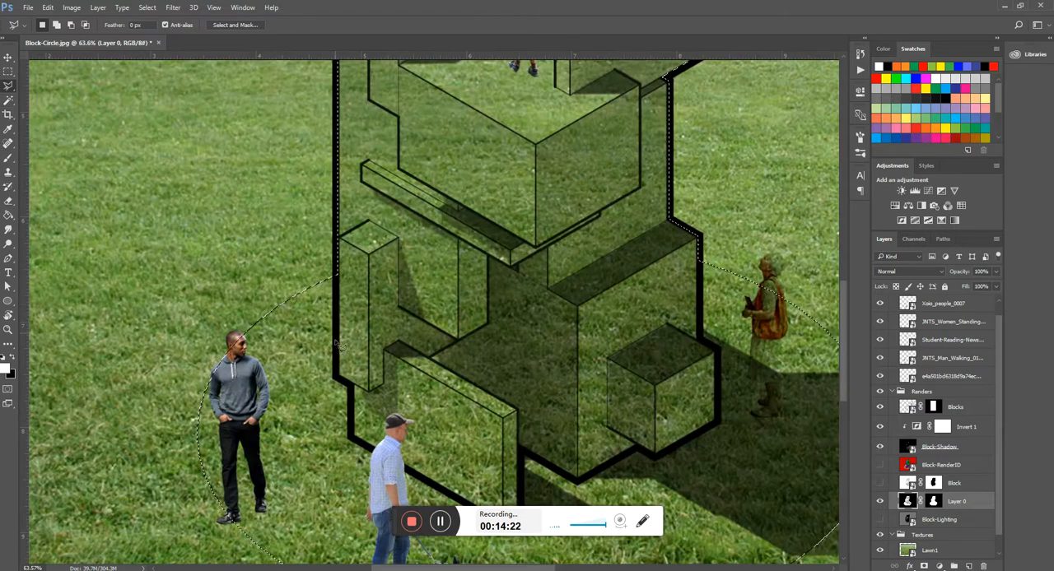
{"action": "left_click", "coordinate": [335, 266]}
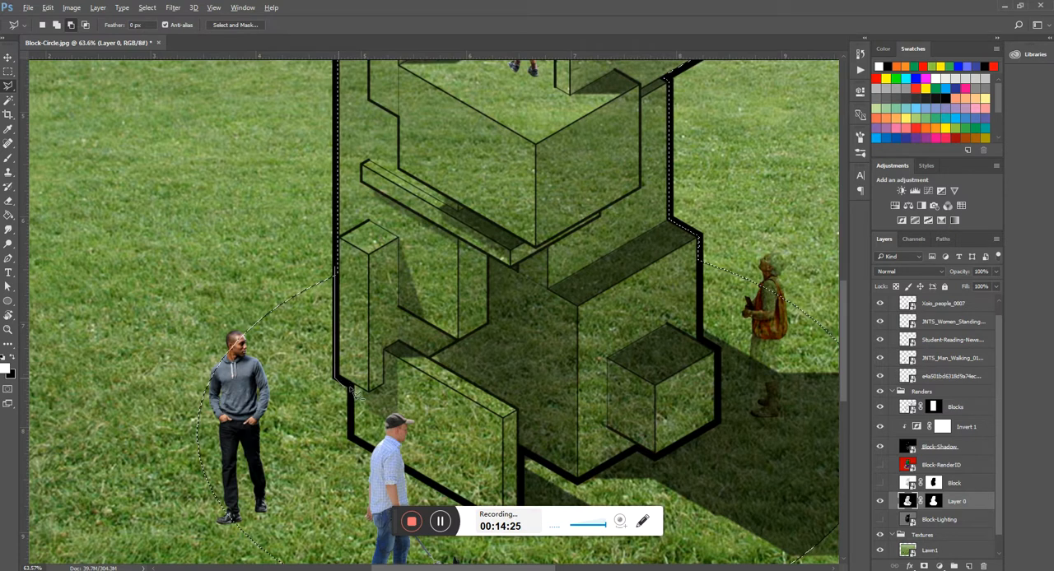
{"action": "left_click", "coordinate": [352, 437]}
{"action": "scroll", "coordinate": [564, 404], "scroll_direction": "down", "scroll_amount": 4}
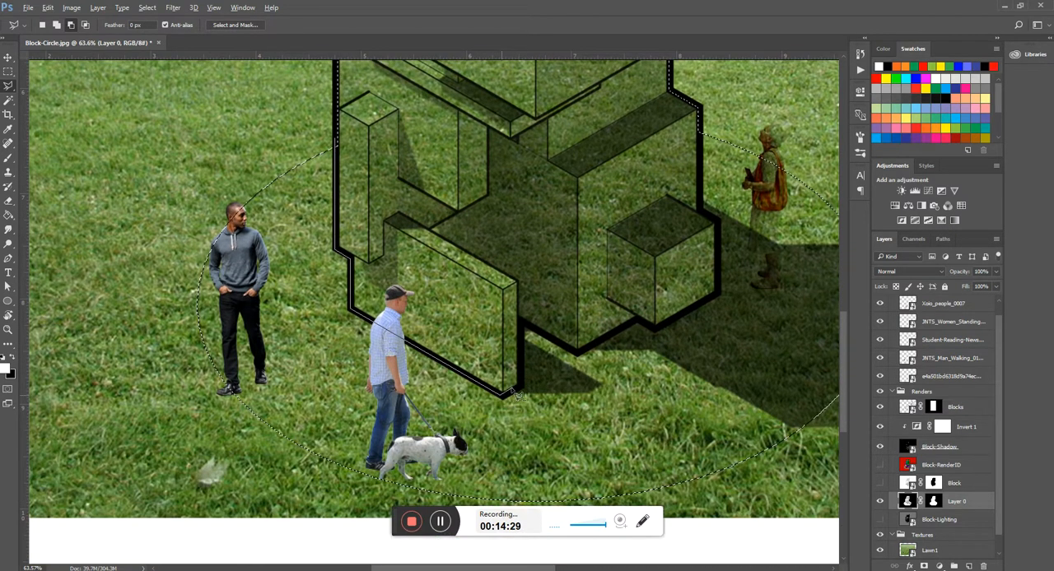
{"action": "left_click", "coordinate": [521, 391]}
{"action": "left_click", "coordinate": [521, 322]}
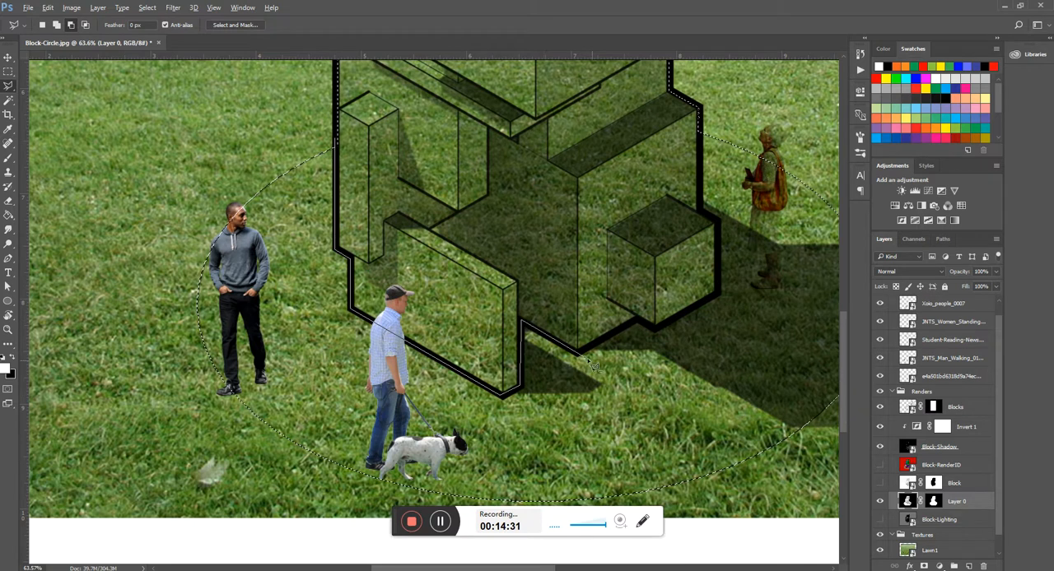
{"action": "left_click", "coordinate": [578, 355]}
{"action": "left_click", "coordinate": [638, 319]}
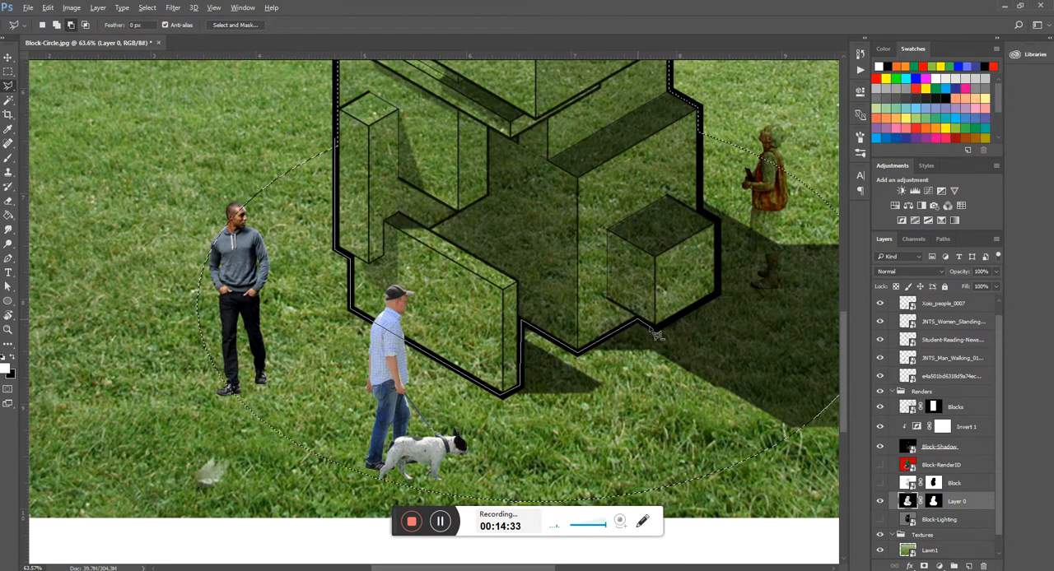
{"action": "left_click", "coordinate": [655, 326]}
{"action": "left_click", "coordinate": [717, 295]}
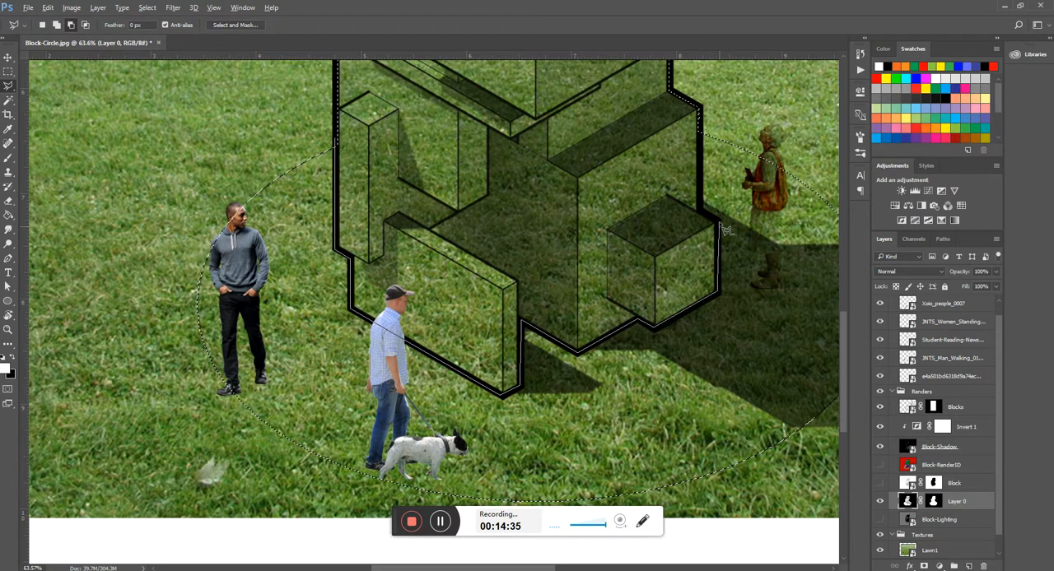
{"action": "left_click", "coordinate": [701, 210]}
{"action": "left_click", "coordinate": [700, 115]}
- Route the subtracting lasso outline loosely around the upper part of the model and close it at its starting point
{"action": "scroll", "coordinate": [703, 117], "scroll_direction": "up", "scroll_amount": 4}
{"action": "scroll", "coordinate": [723, 345], "scroll_direction": "up", "scroll_amount": 10}
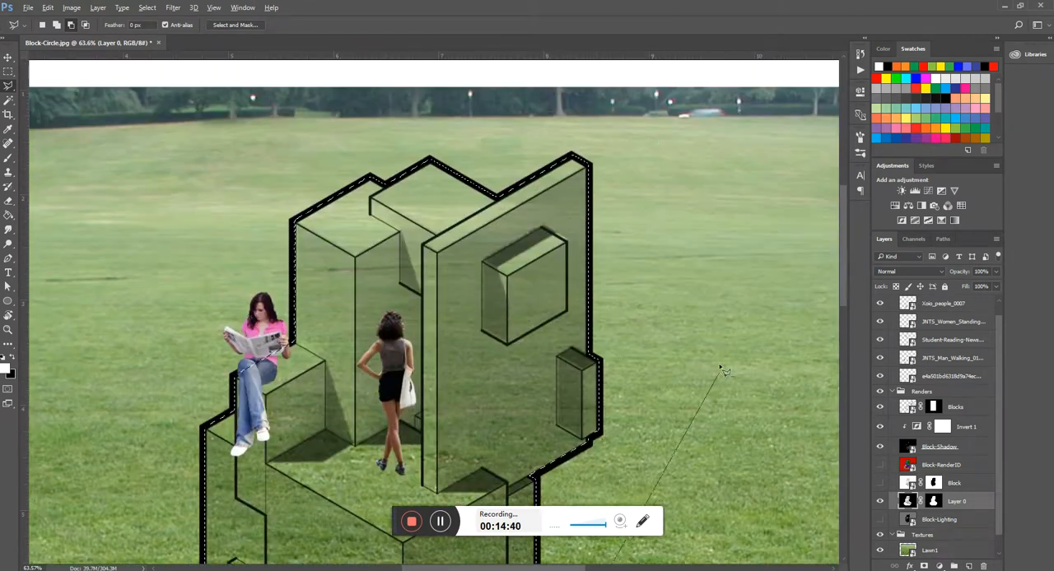
{"action": "left_click", "coordinate": [635, 106]}
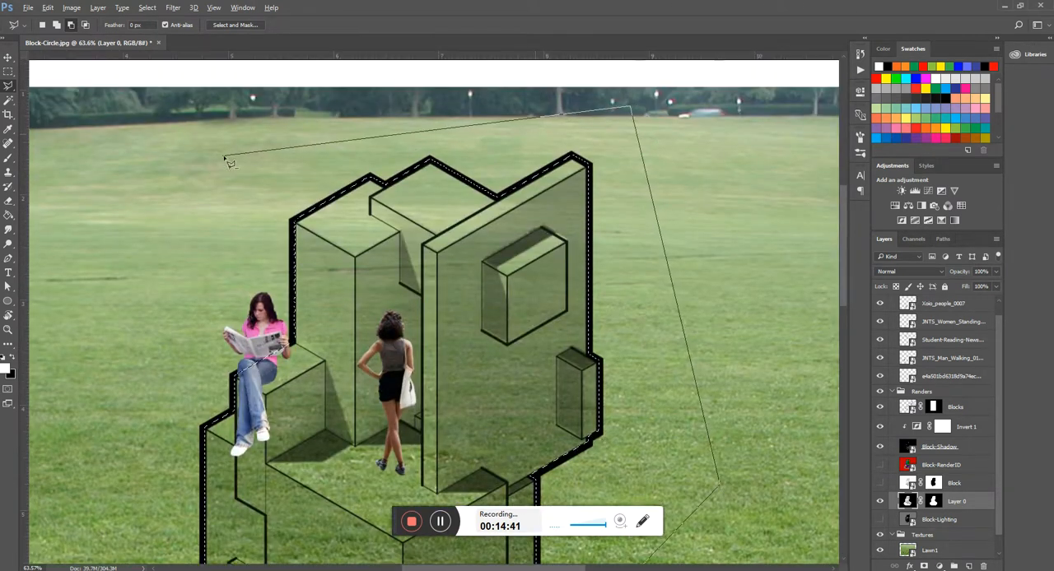
{"action": "left_click", "coordinate": [209, 159]}
{"action": "scroll", "coordinate": [219, 271], "scroll_direction": "left", "scroll_amount": 6}
{"action": "left_click", "coordinate": [223, 398]}
{"action": "scroll", "coordinate": [224, 396], "scroll_direction": "down", "scroll_amount": 10}
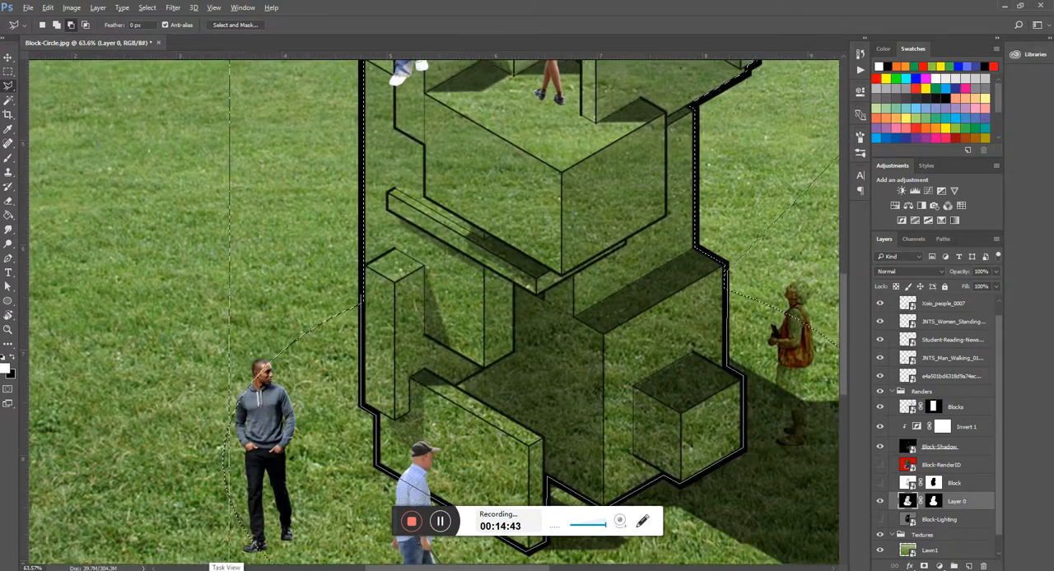
{"action": "scroll", "coordinate": [329, 350], "scroll_direction": "down", "scroll_amount": 5}
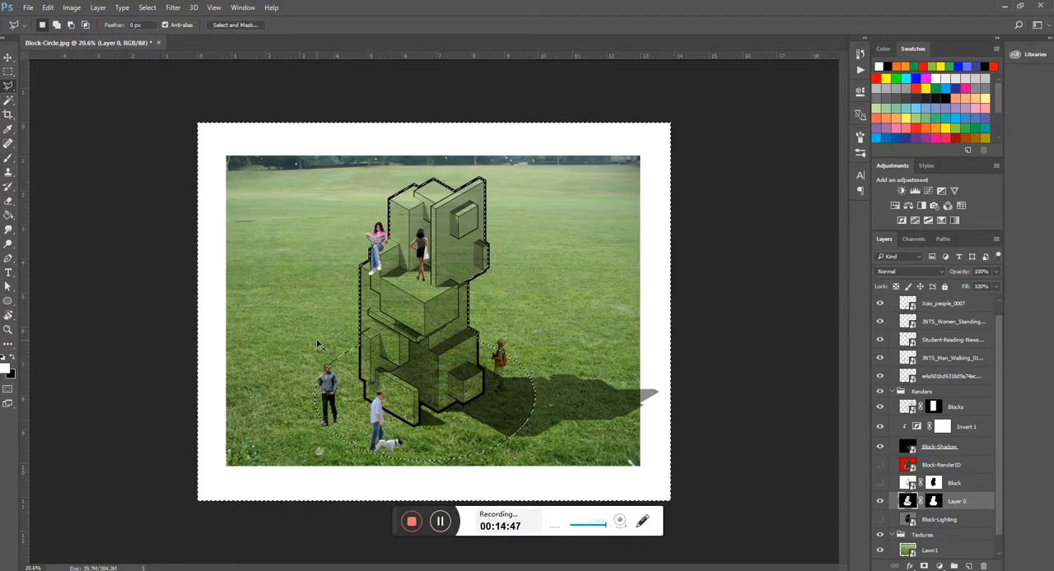
- Trace the model's lower outline within the ground circle using the Polygonal Lasso set to add to the selection
{"action": "scroll", "coordinate": [360, 366], "scroll_direction": "up", "scroll_amount": 3}
{"action": "scroll", "coordinate": [359, 366], "scroll_direction": "up", "scroll_amount": 2}
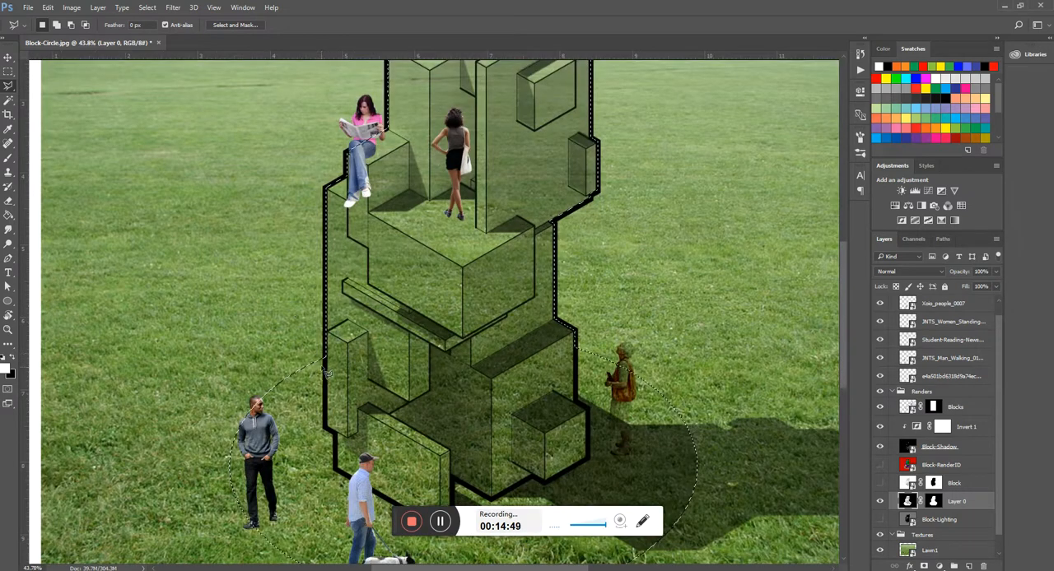
{"action": "scroll", "coordinate": [326, 338], "scroll_direction": "up", "scroll_amount": 2}
{"action": "scroll", "coordinate": [328, 313], "scroll_direction": "down", "scroll_amount": 3}
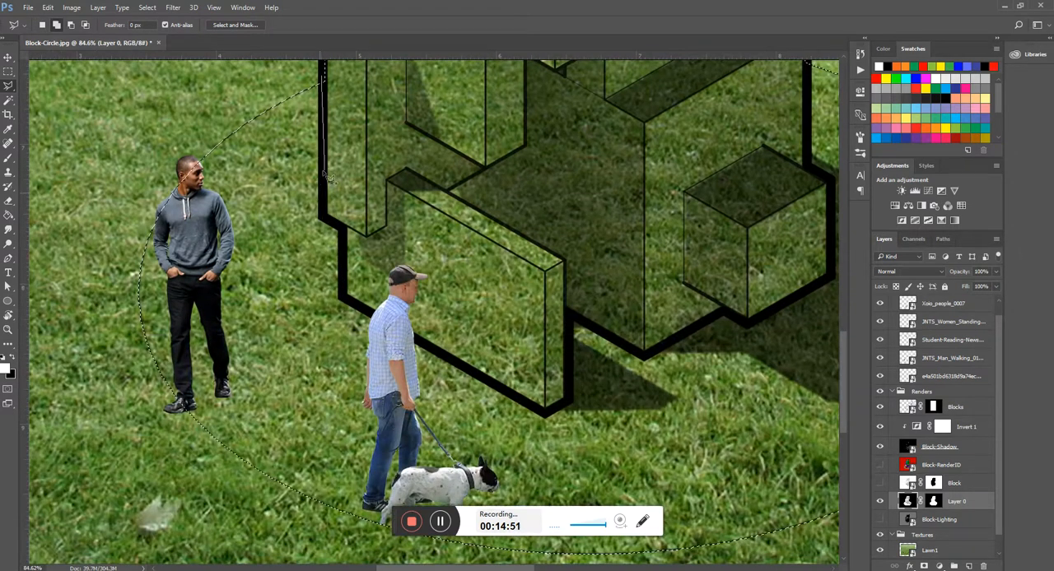
{"action": "left_click", "coordinate": [343, 232]}
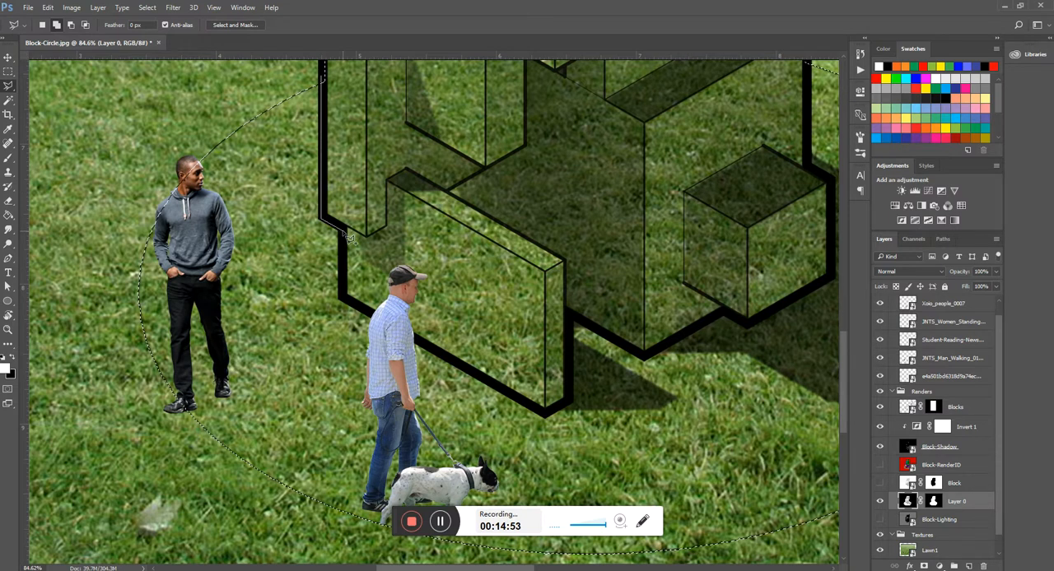
{"action": "left_click", "coordinate": [348, 303]}
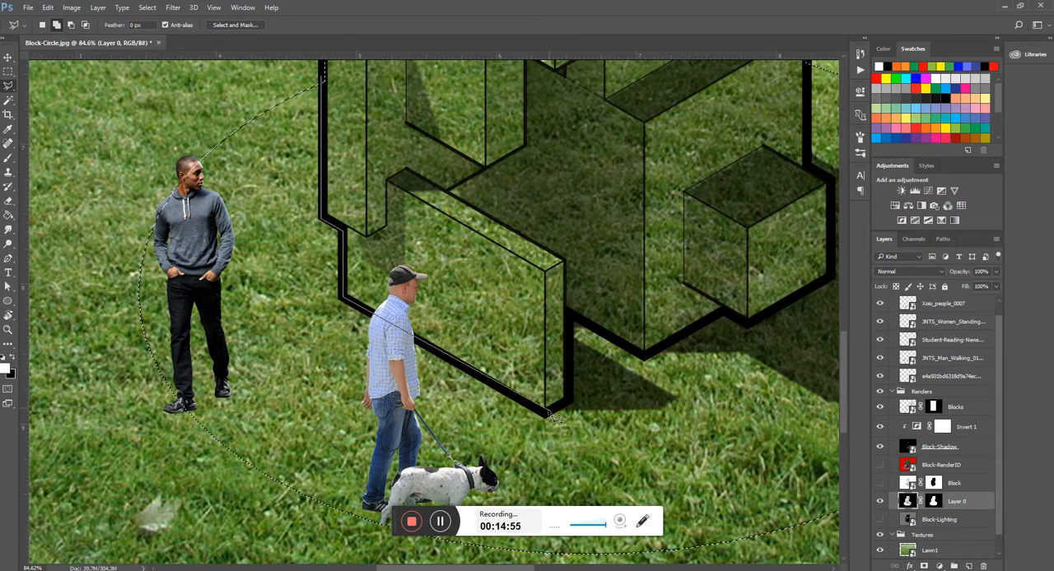
{"action": "left_click", "coordinate": [545, 415]}
{"action": "left_click", "coordinate": [568, 405]}
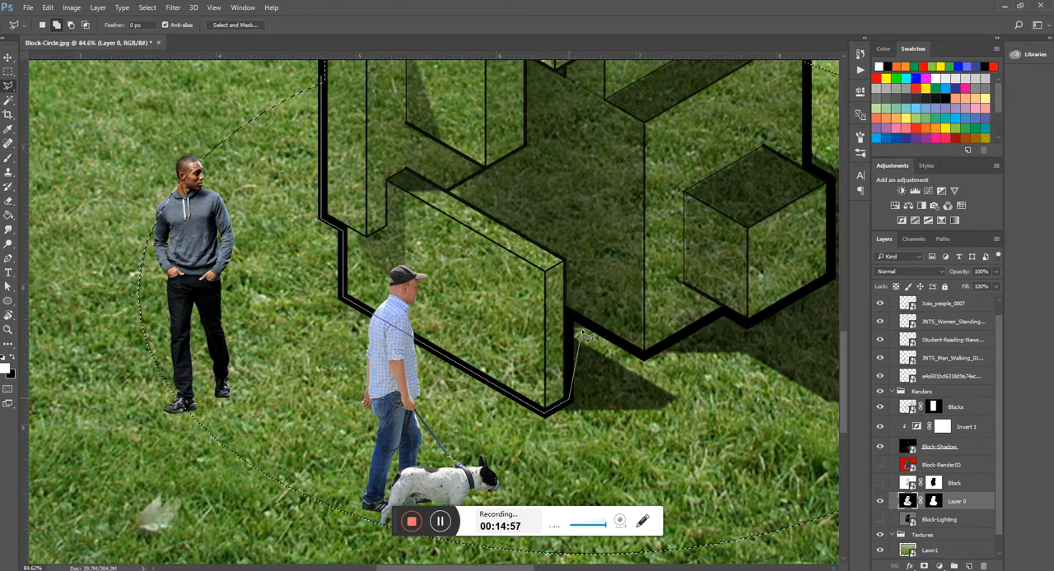
{"action": "left_click", "coordinate": [568, 315]}
{"action": "left_click", "coordinate": [643, 356]}
{"action": "left_click", "coordinate": [724, 313]}
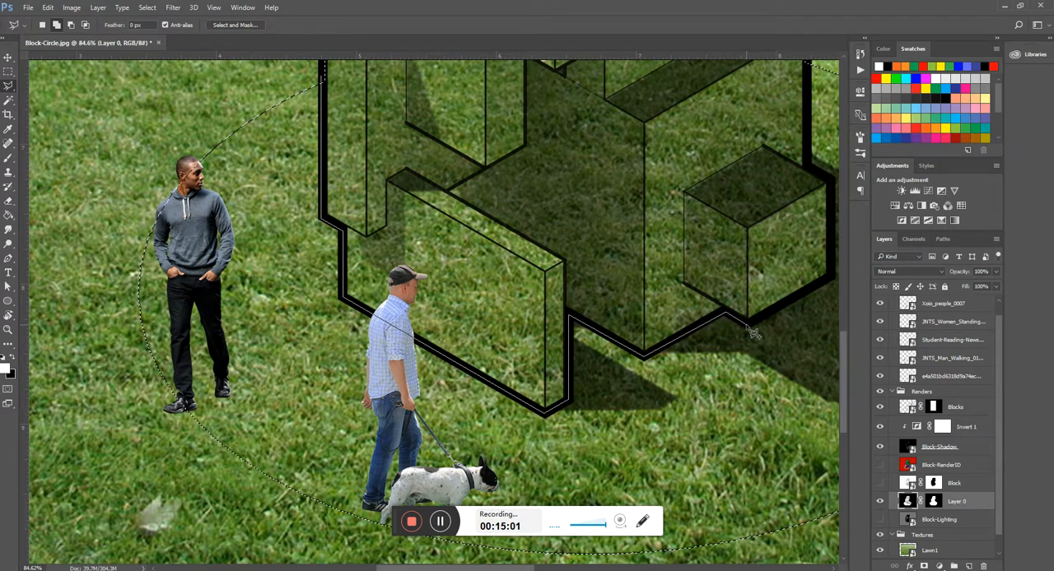
{"action": "left_click", "coordinate": [747, 324]}
{"action": "left_click", "coordinate": [649, 275]}
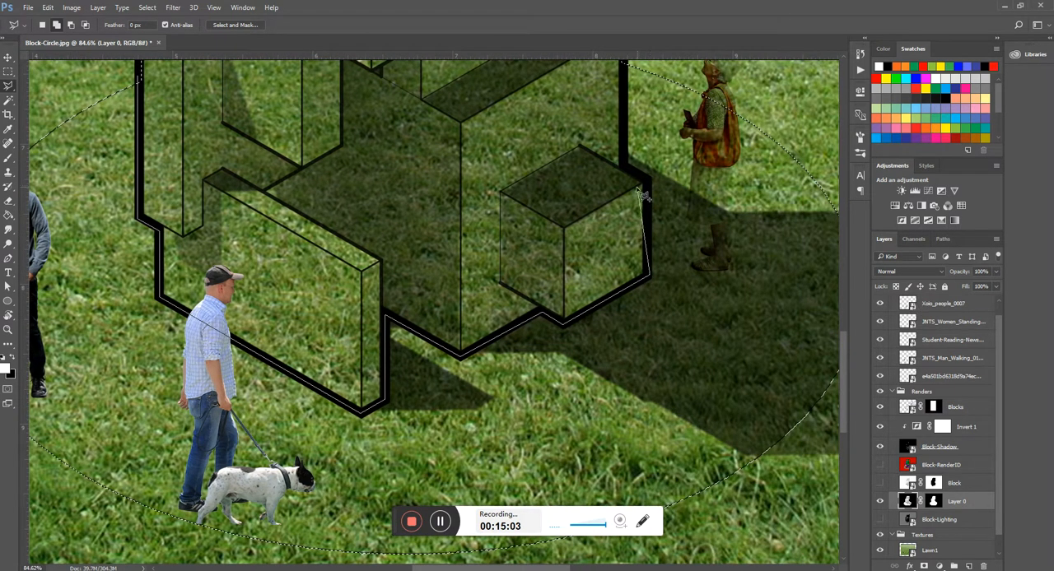
{"action": "left_click", "coordinate": [626, 165]}
- Carry the lasso outline loosely around the upper part of the model and close it to add the model to the selection
{"action": "scroll", "coordinate": [627, 161], "scroll_direction": "up", "scroll_amount": 3}
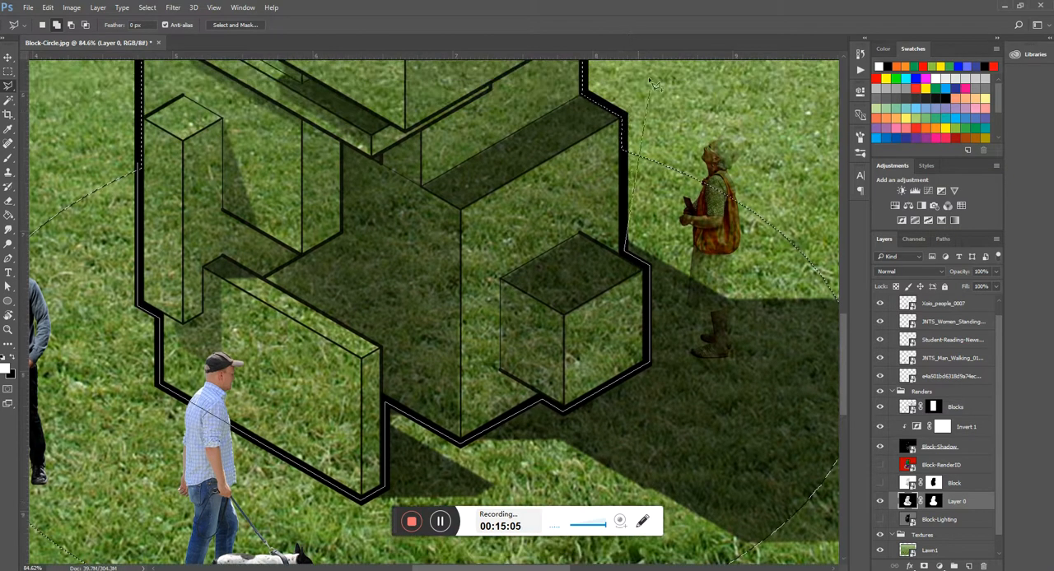
{"action": "left_click", "coordinate": [629, 118]}
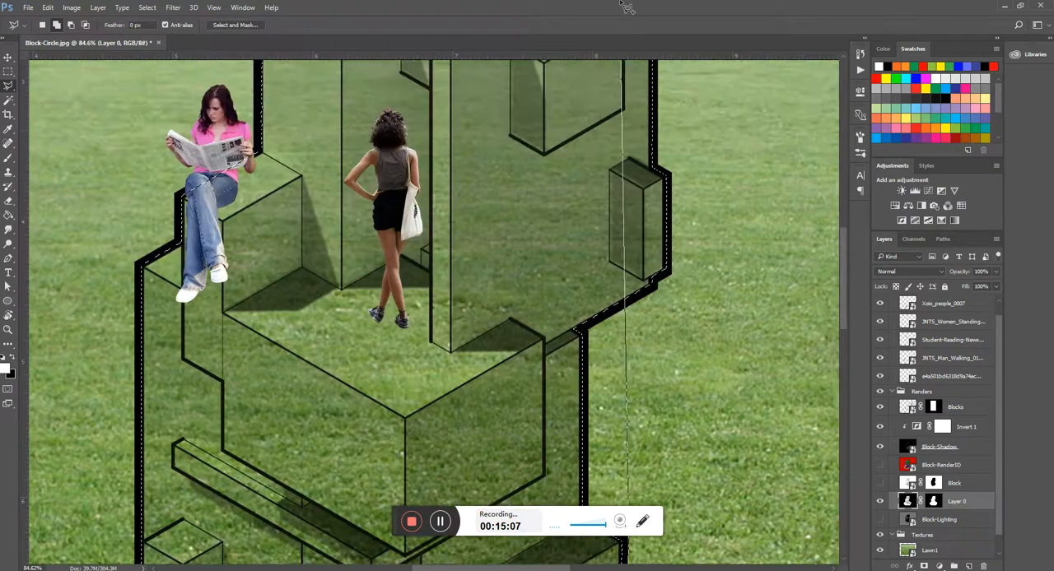
{"action": "left_click", "coordinate": [765, 306]}
{"action": "left_click", "coordinate": [706, 118]}
{"action": "left_click", "coordinate": [424, 105]}
{"action": "left_click", "coordinate": [95, 197]}
{"action": "left_click", "coordinate": [227, 378]}
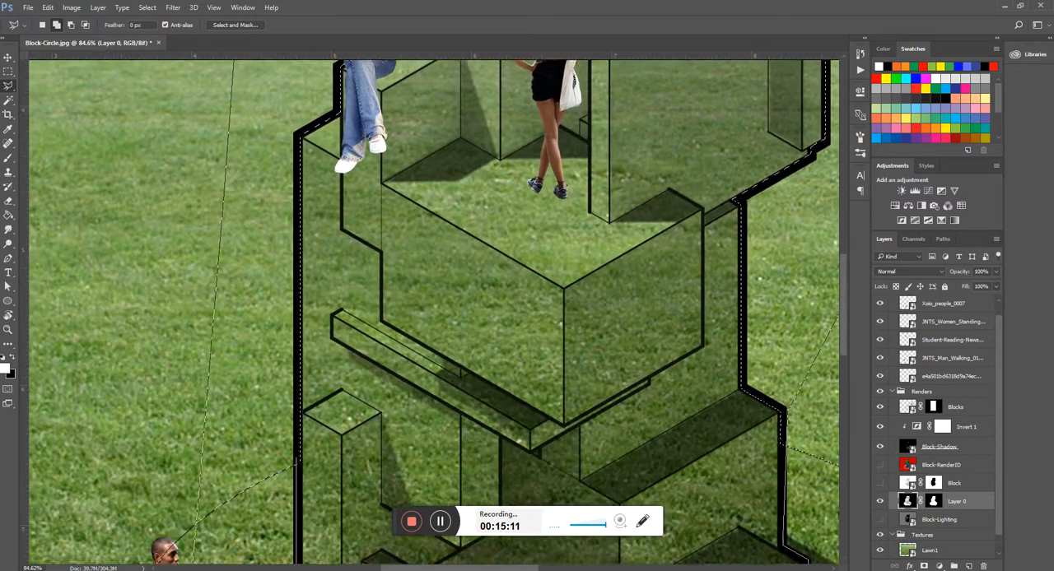
{"action": "double_click", "coordinate": [172, 315]}
{"action": "scroll", "coordinate": [172, 315], "scroll_direction": "down", "scroll_amount": 6}
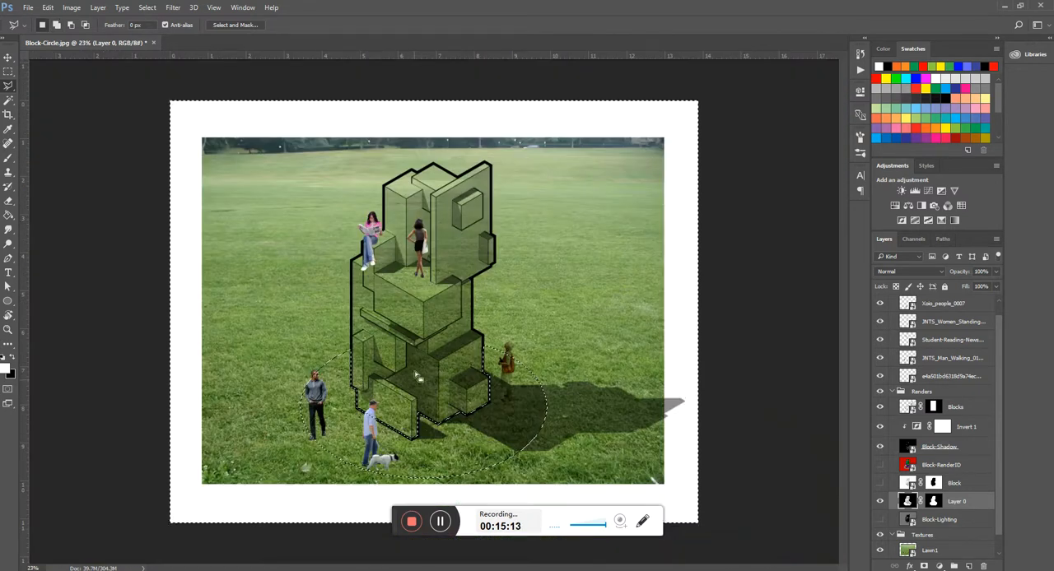
- Make the Lawn1 layer in the Textures group active while keeping the selection
{"action": "scroll", "coordinate": [414, 448], "scroll_direction": "up", "scroll_amount": 4}
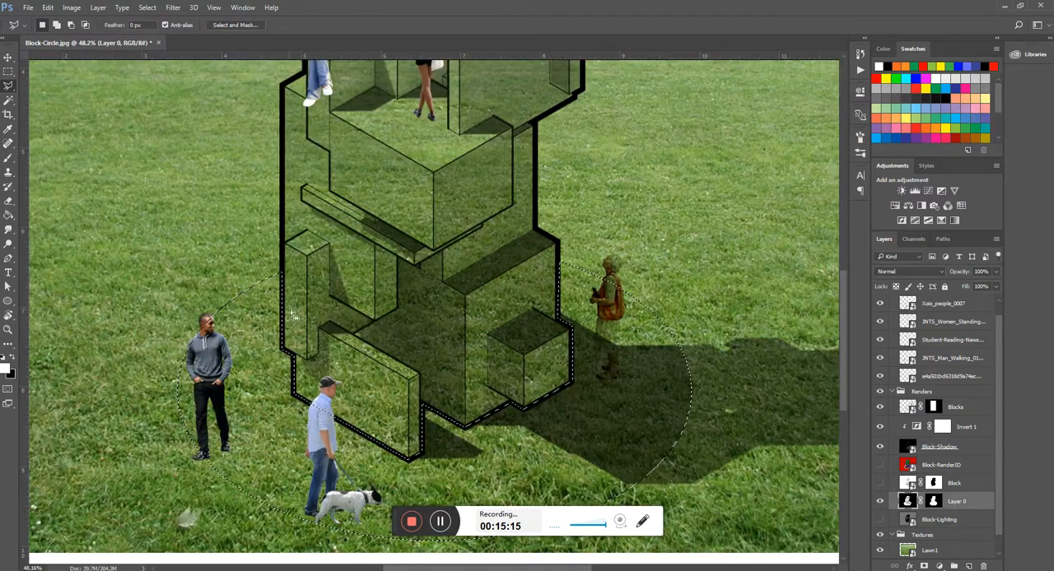
{"action": "left_click", "coordinate": [930, 550]}
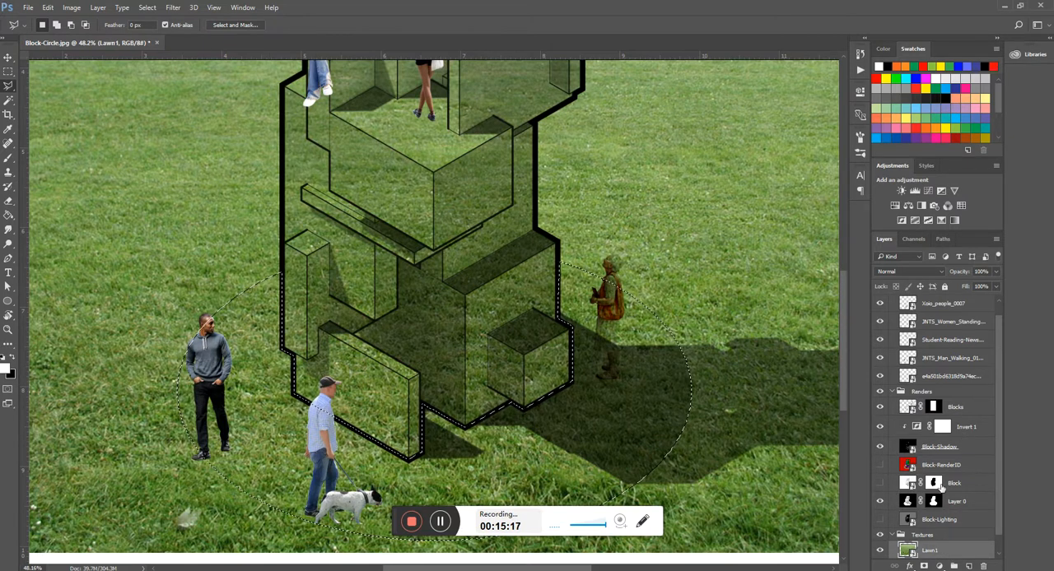
{"action": "scroll", "coordinate": [930, 550], "scroll_direction": "down", "scroll_amount": 1}
- Try masking the Lawn1 layer with the current selection, and undo the mask
{"action": "left_click", "coordinate": [923, 567]}
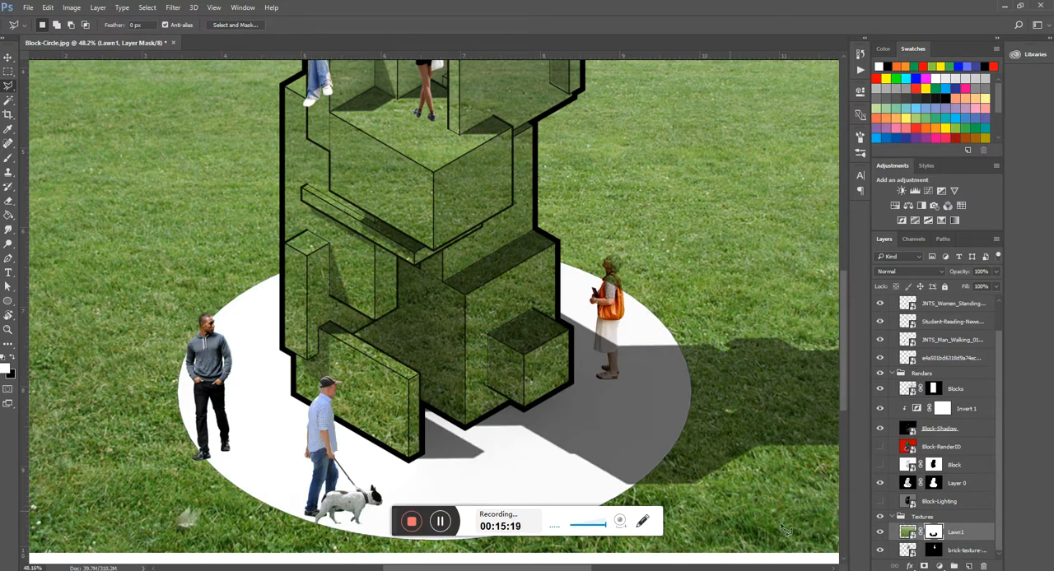
{"action": "key", "text": "ctrl+0"}
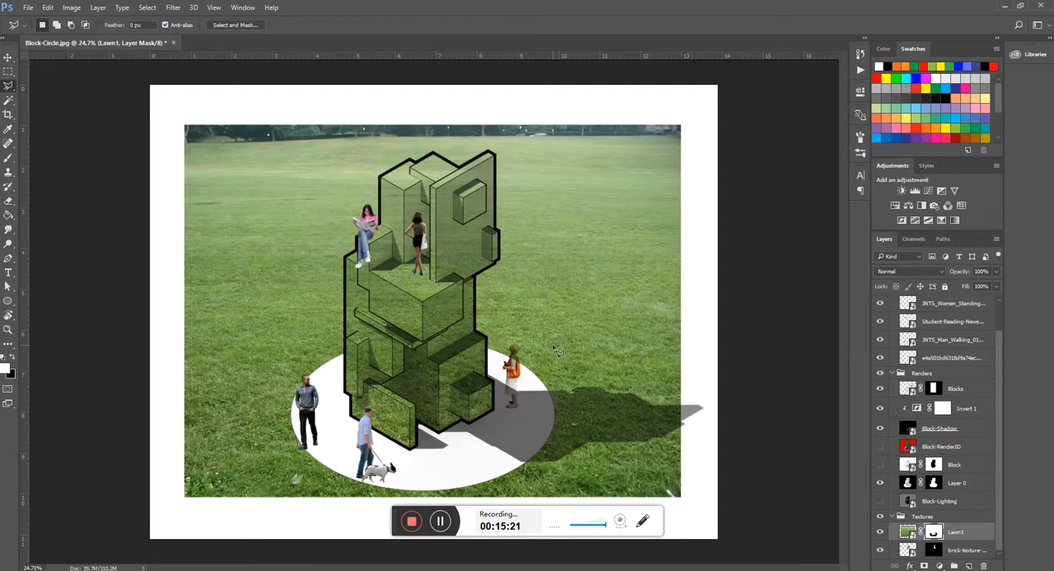
{"action": "key", "text": "ctrl+z"}
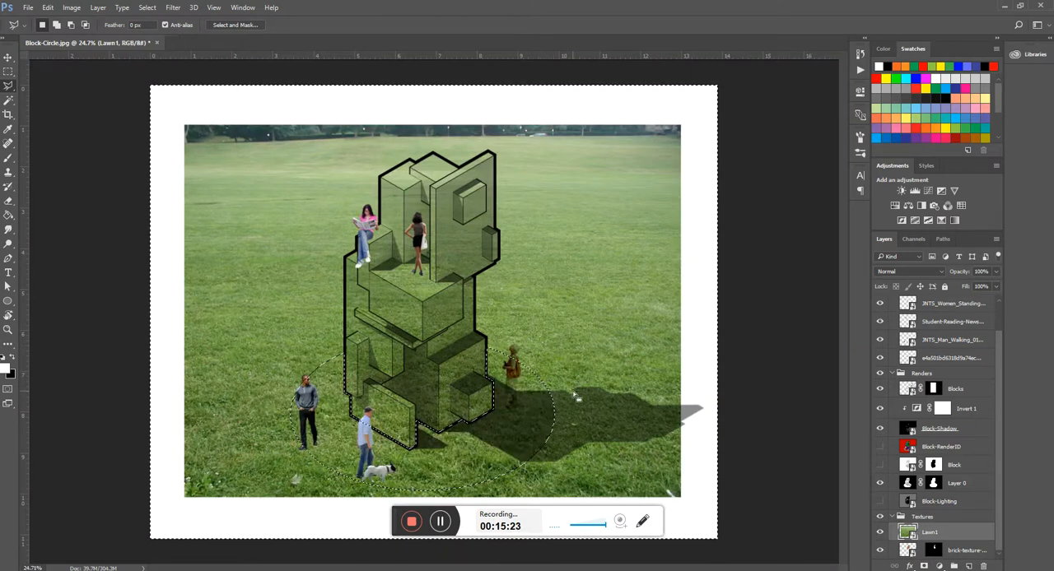
- Invert the selection and apply it as a layer mask on Lawn1 to limit the grass to the ground circle
{"action": "right_click", "coordinate": [575, 397]}
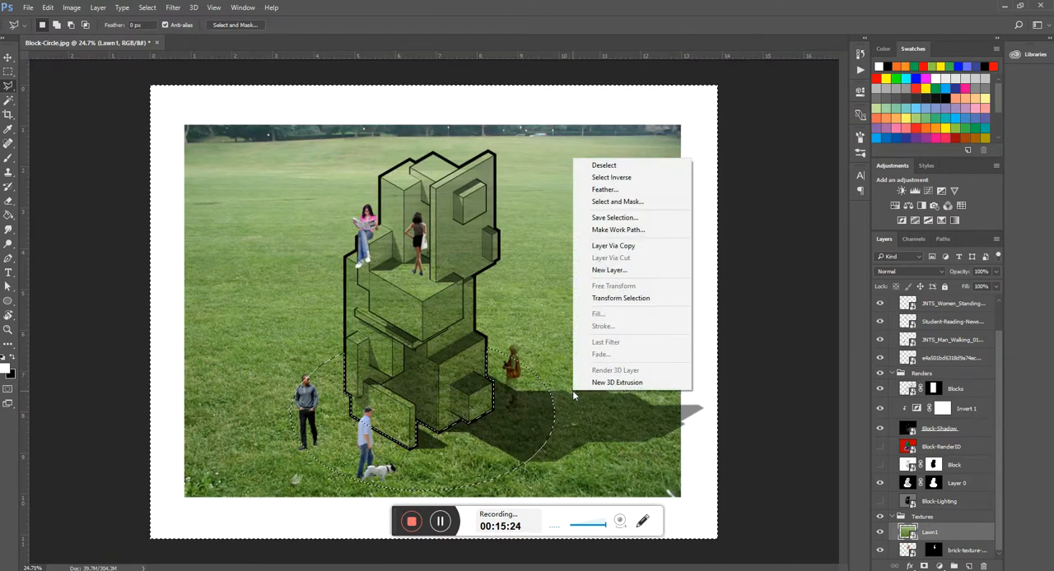
{"action": "left_click", "coordinate": [613, 177]}
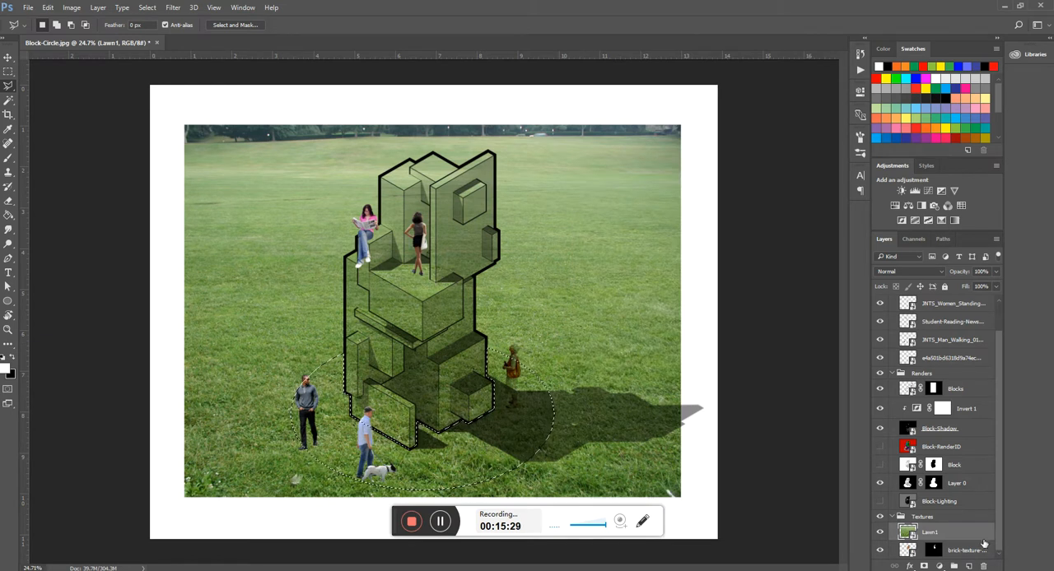
{"action": "left_click", "coordinate": [924, 566]}
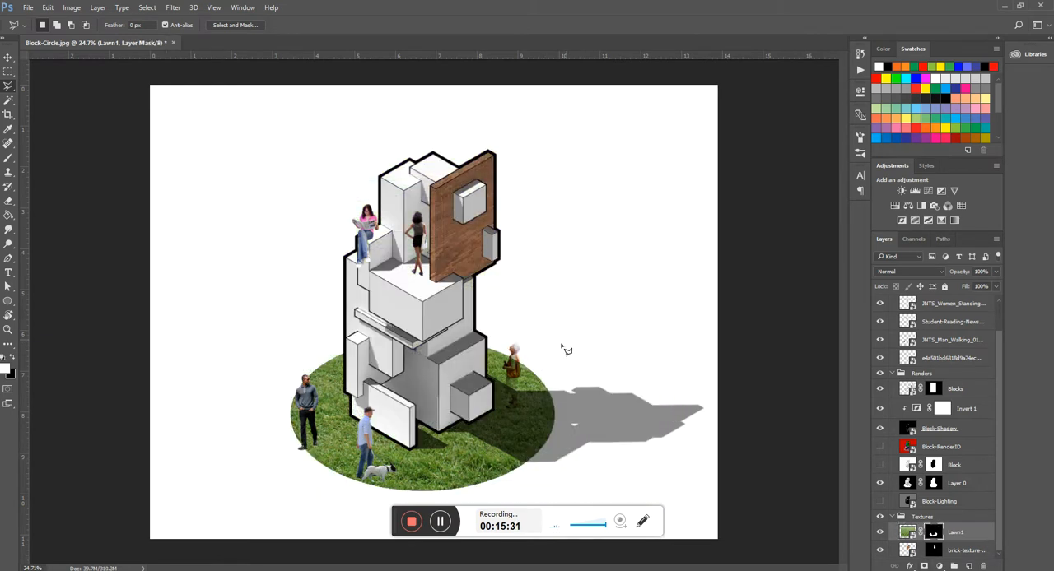
{"action": "scroll", "coordinate": [539, 363], "scroll_direction": "down", "scroll_amount": 5}
{"action": "scroll", "coordinate": [375, 407], "scroll_direction": "up", "scroll_amount": 12}
{"action": "scroll", "coordinate": [372, 422], "scroll_direction": "down", "scroll_amount": 6}
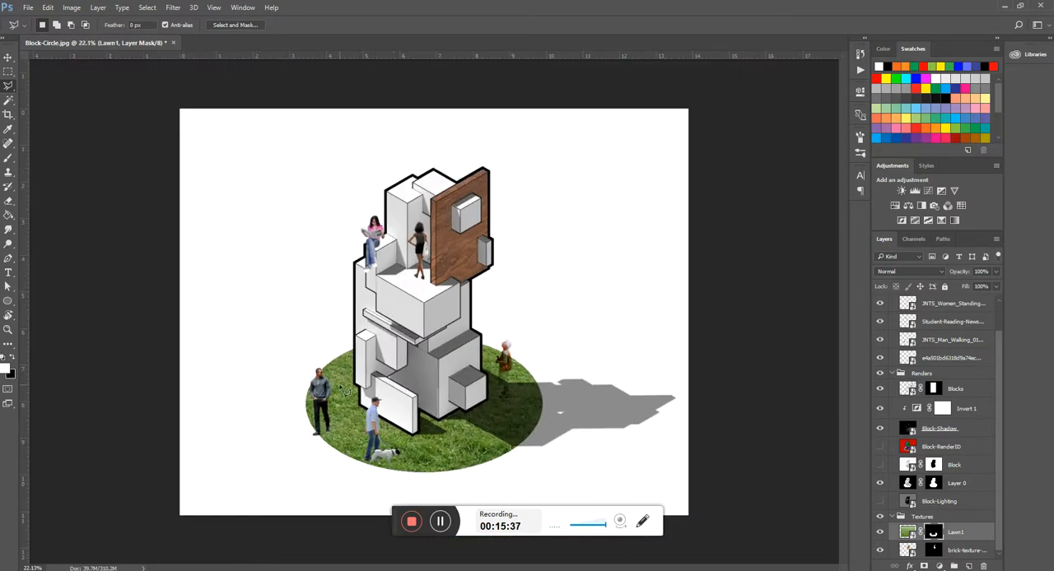
{"action": "scroll", "coordinate": [331, 431], "scroll_direction": "up", "scroll_amount": 1}
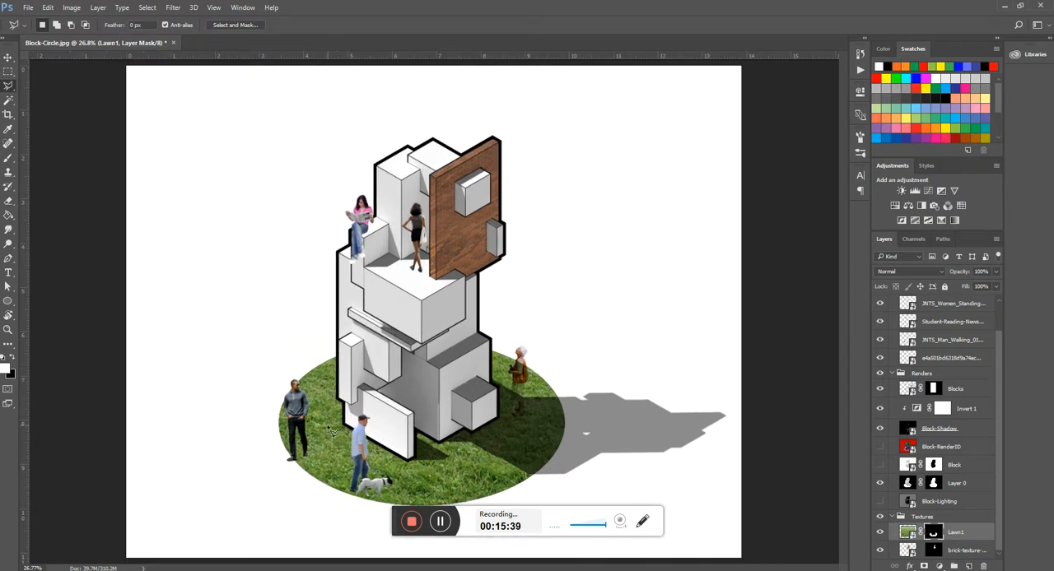
{"action": "scroll", "coordinate": [423, 355], "scroll_direction": "down", "scroll_amount": 1}
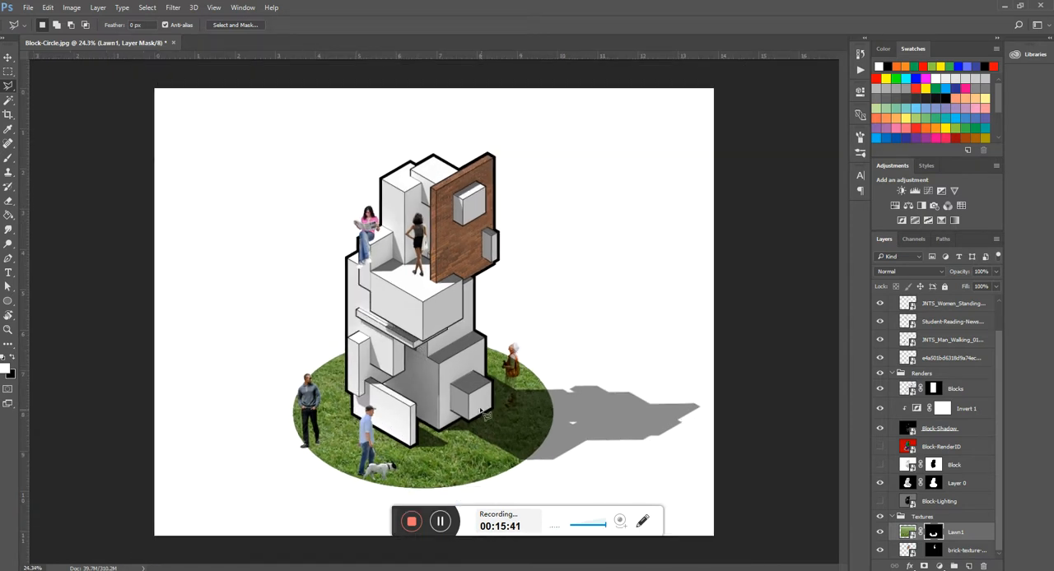
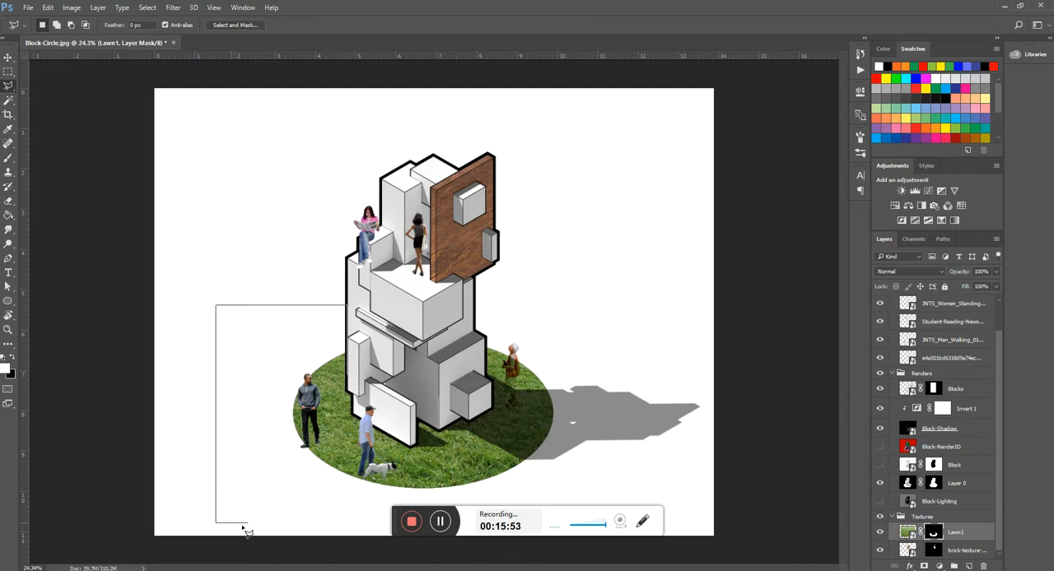
- Close the polygonal lasso selection around the ground area beside and below the model
{"action": "double_click", "coordinate": [631, 521]}
{"action": "key", "text": "ctrl+minus"}
{"action": "key", "text": "ctrl+plus"}
{"action": "key", "text": "ctrl+plus"}
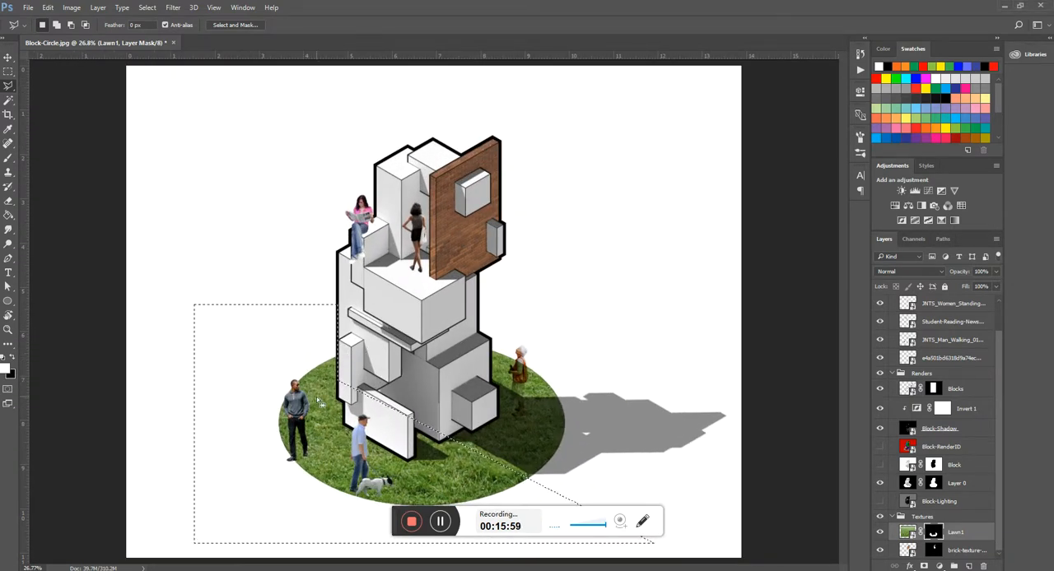
- Subtract the lower front of the model from the selection by tracing its outline from the left wall to the front corner
{"action": "scroll", "coordinate": [329, 378], "scroll_direction": "down", "scroll_amount": 1}
{"action": "scroll", "coordinate": [334, 375], "scroll_direction": "up", "scroll_amount": 3}
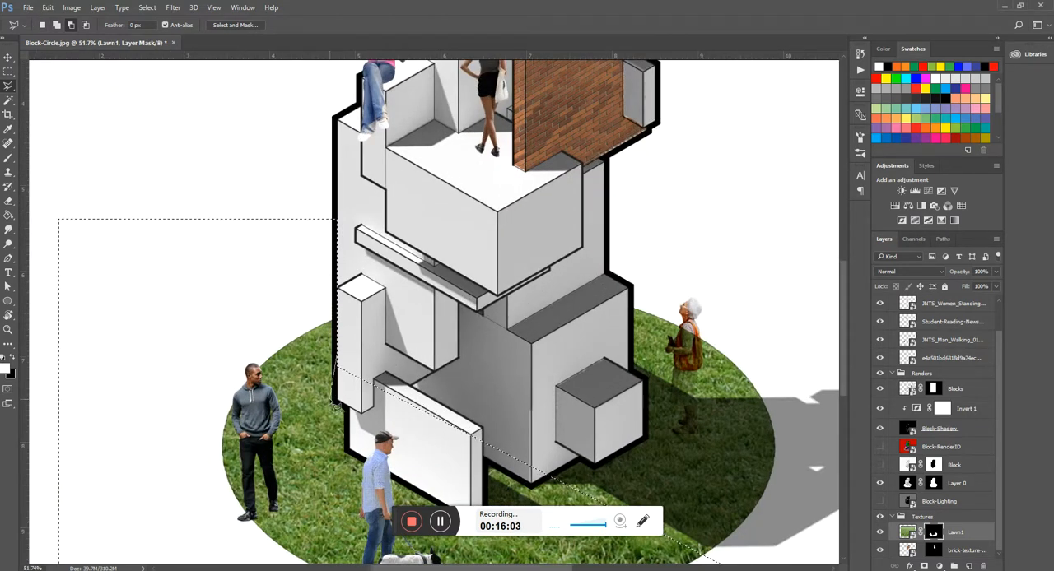
{"action": "left_click", "coordinate": [341, 407]}
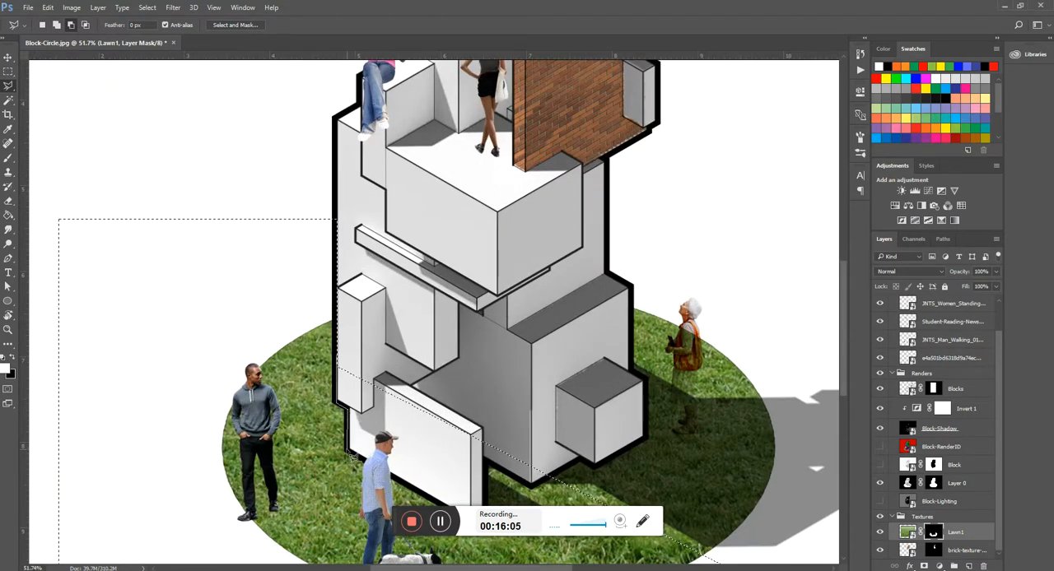
{"action": "left_click", "coordinate": [348, 452]}
{"action": "scroll", "coordinate": [422, 510], "scroll_direction": "down", "scroll_amount": 7}
{"action": "left_click", "coordinate": [472, 387]}
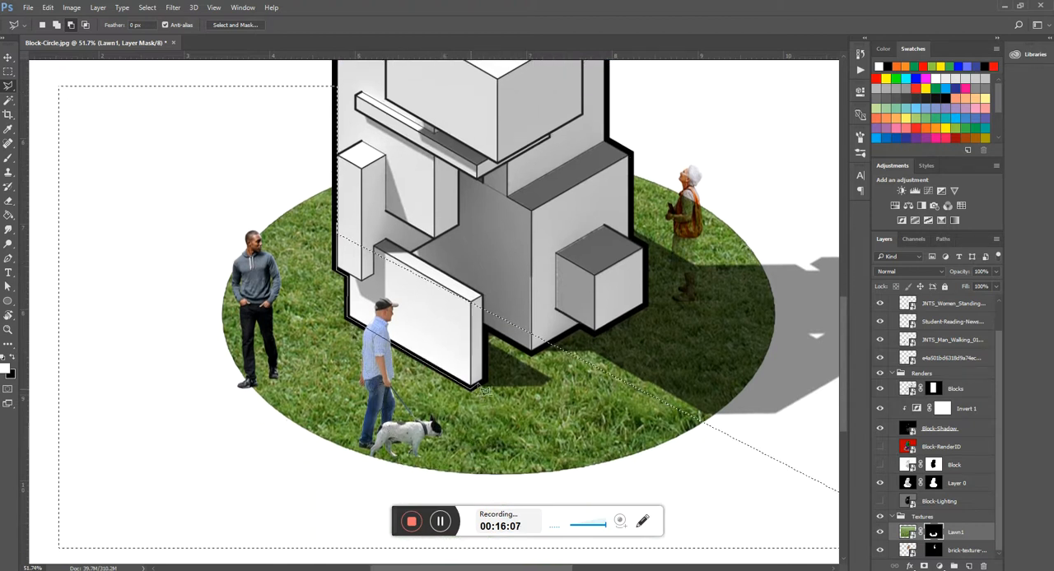
{"action": "left_click", "coordinate": [483, 383]}
{"action": "left_click", "coordinate": [485, 328]}
{"action": "left_click", "coordinate": [531, 354]}
{"action": "left_click", "coordinate": [551, 345]}
{"action": "left_click", "coordinate": [485, 177]}
{"action": "left_click", "coordinate": [338, 227]}
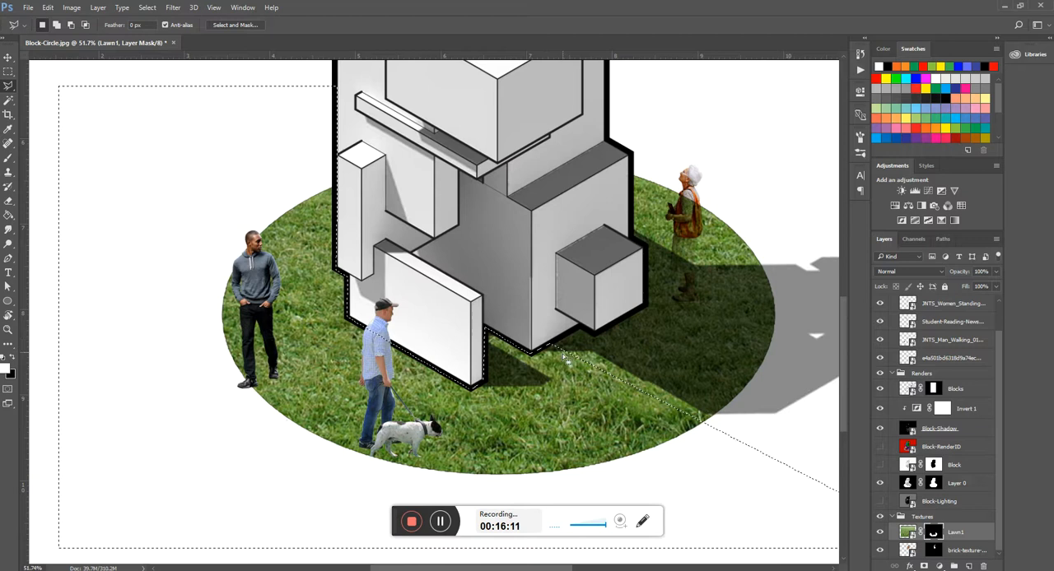
- Add the ground on the model's right side to the selection, tracing the block outline and looping widely around the lawn
{"action": "key", "text": "shift"}
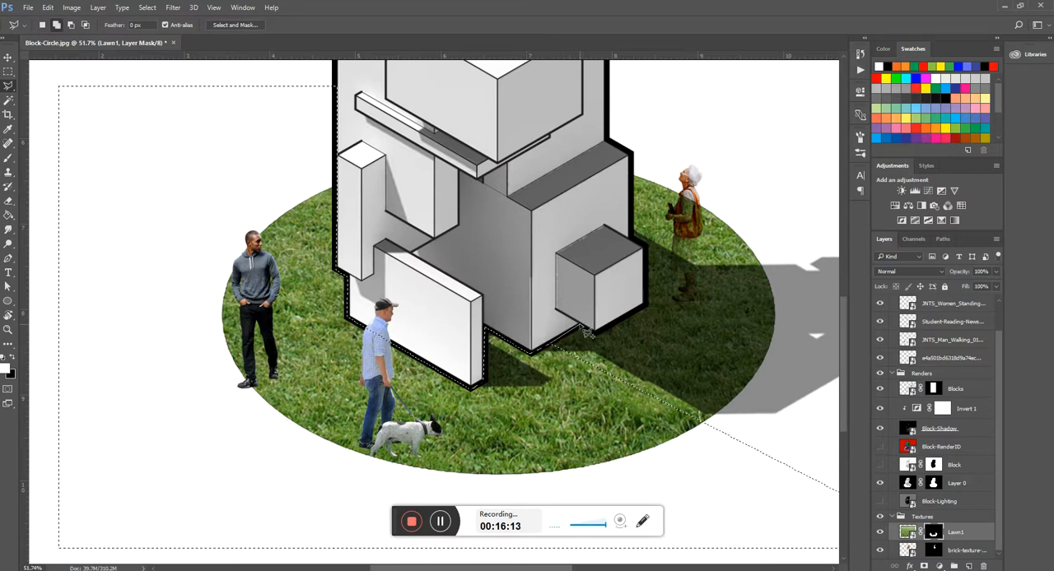
{"action": "left_click", "coordinate": [647, 306]}
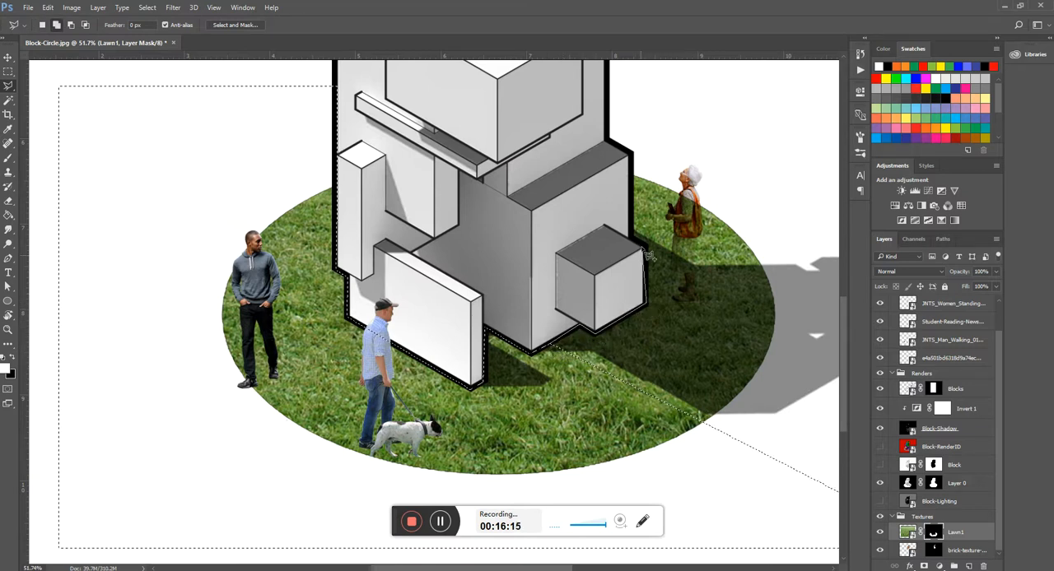
{"action": "left_click", "coordinate": [646, 244]}
{"action": "left_click", "coordinate": [632, 237]}
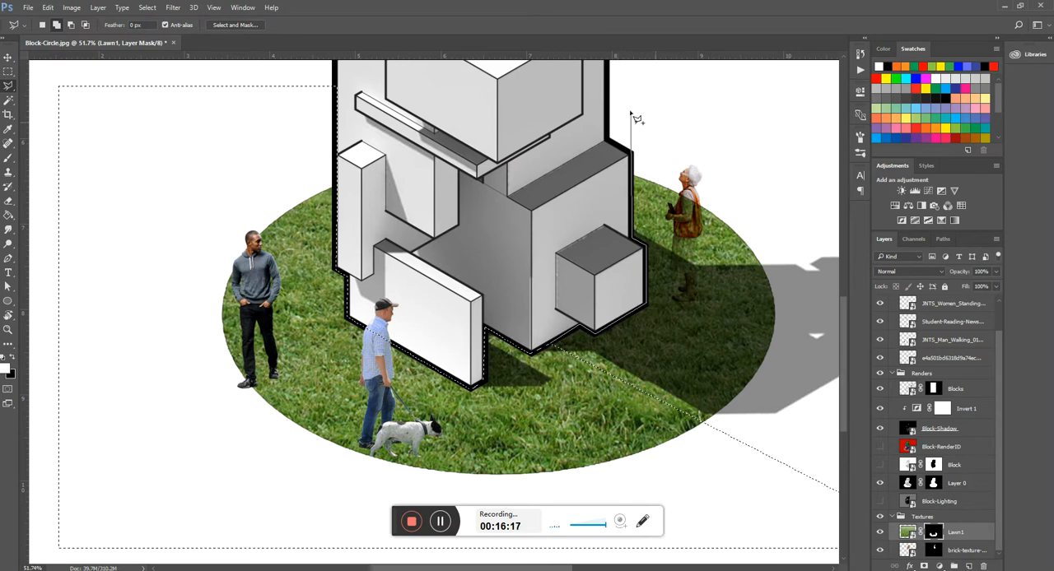
{"action": "left_click", "coordinate": [633, 155]}
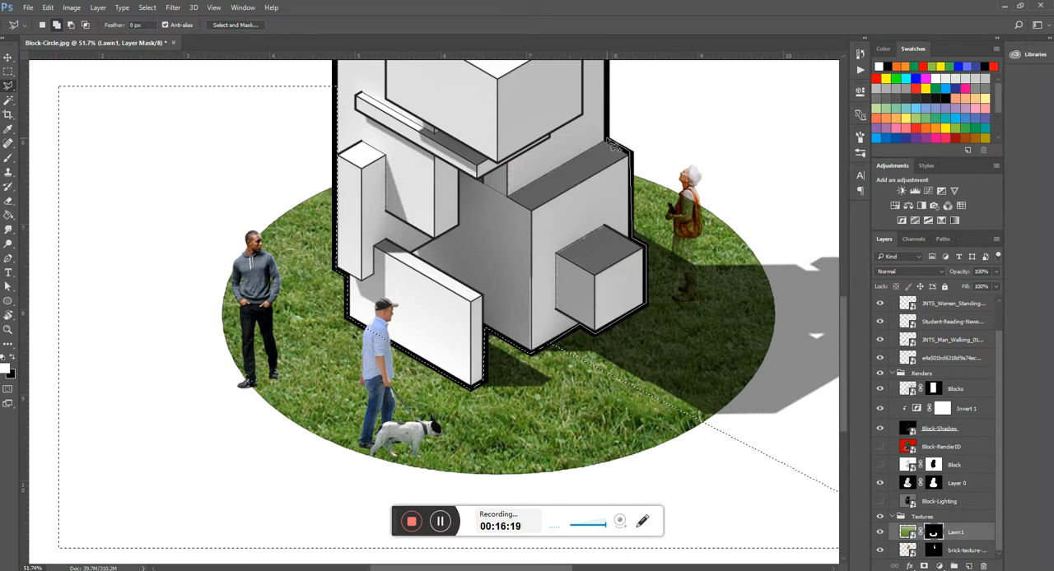
{"action": "scroll", "coordinate": [610, 144], "scroll_direction": "up", "scroll_amount": 3}
{"action": "left_click", "coordinate": [615, 185], "text": "shift"}
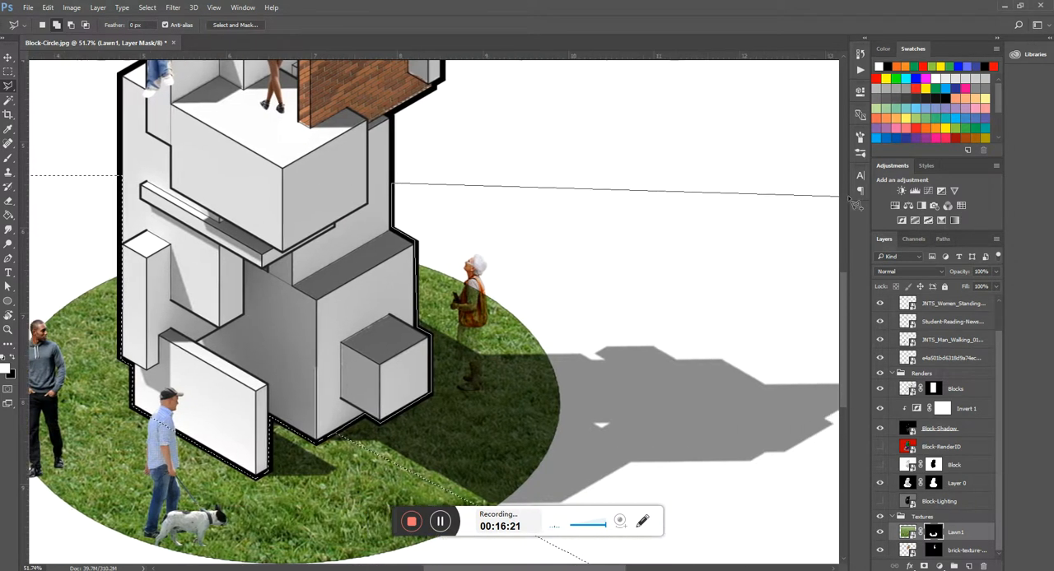
{"action": "left_click", "coordinate": [755, 192], "text": "shift"}
{"action": "scroll", "coordinate": [757, 197], "scroll_direction": "down", "scroll_amount": 8}
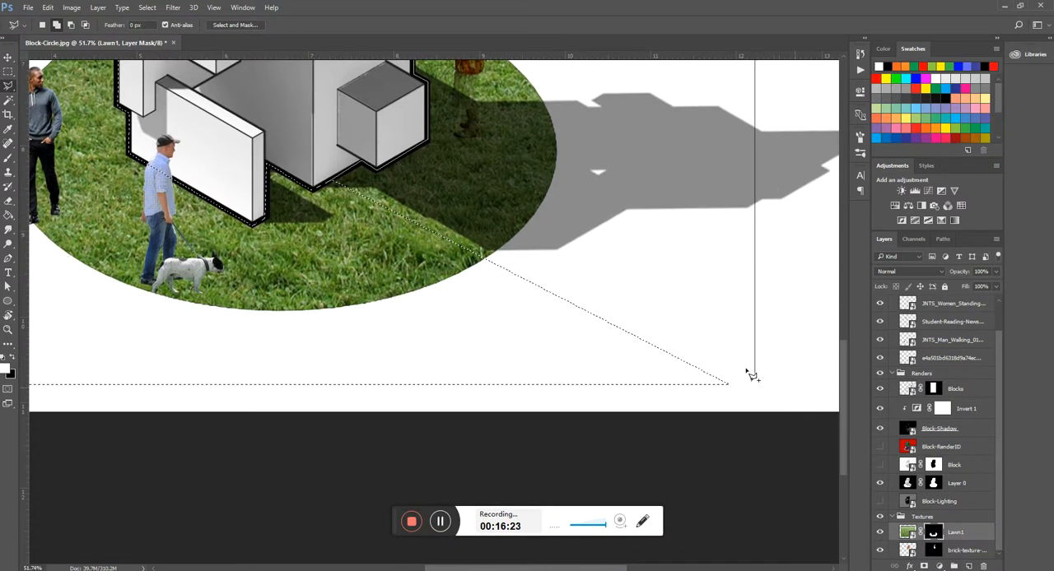
{"action": "left_click", "coordinate": [755, 387], "text": "shift"}
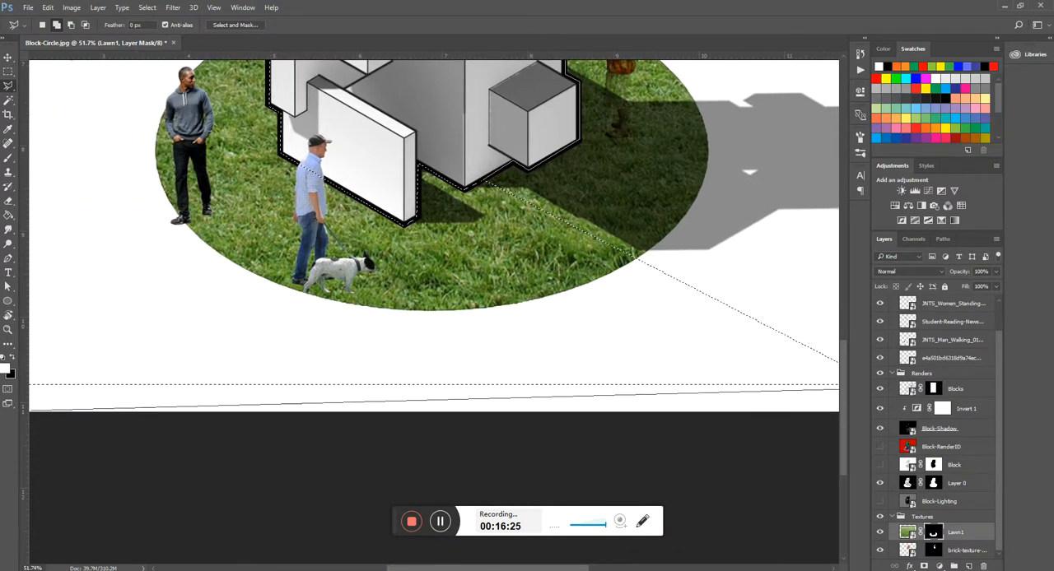
{"action": "double_click", "coordinate": [427, 374]}
{"action": "key", "text": "ctrl+0"}
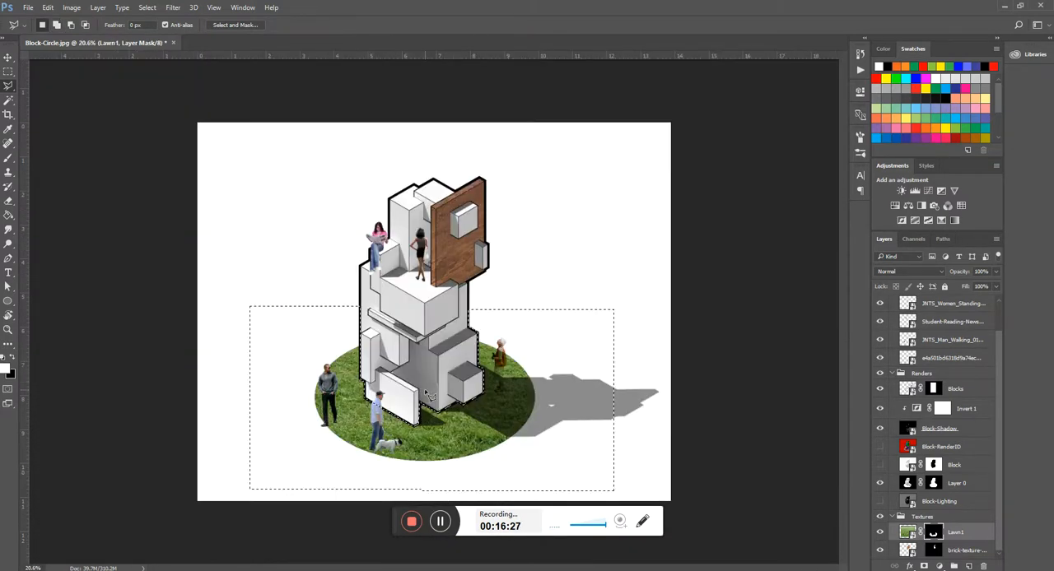
- Display the Lawn1 layer mask by itself on the canvas
{"action": "scroll", "coordinate": [557, 276], "scroll_direction": "down", "scroll_amount": 2}
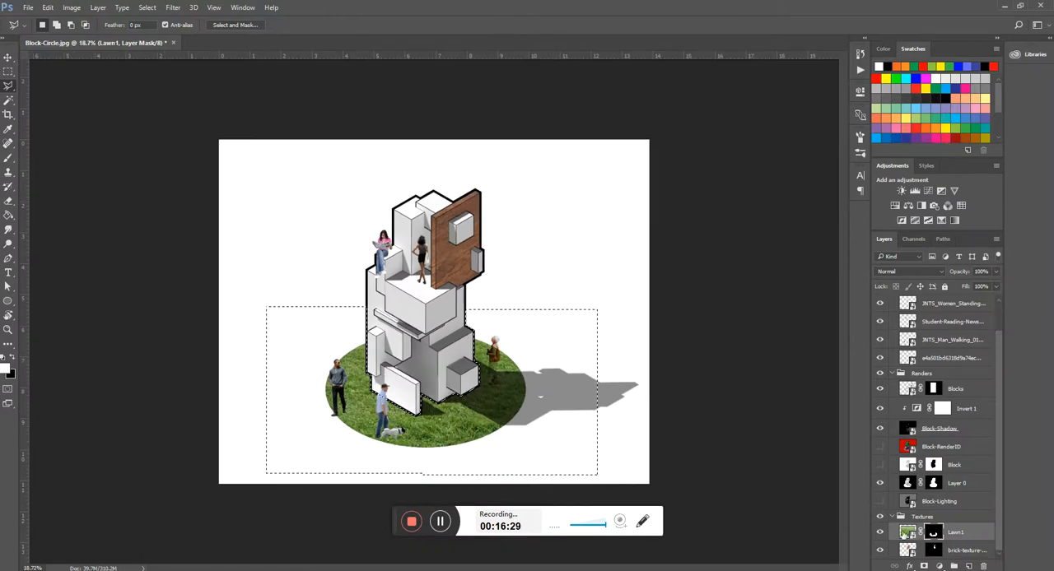
{"action": "left_click", "coordinate": [933, 533], "text": "alt"}
{"action": "scroll", "coordinate": [529, 353], "scroll_direction": "up", "scroll_amount": 8}
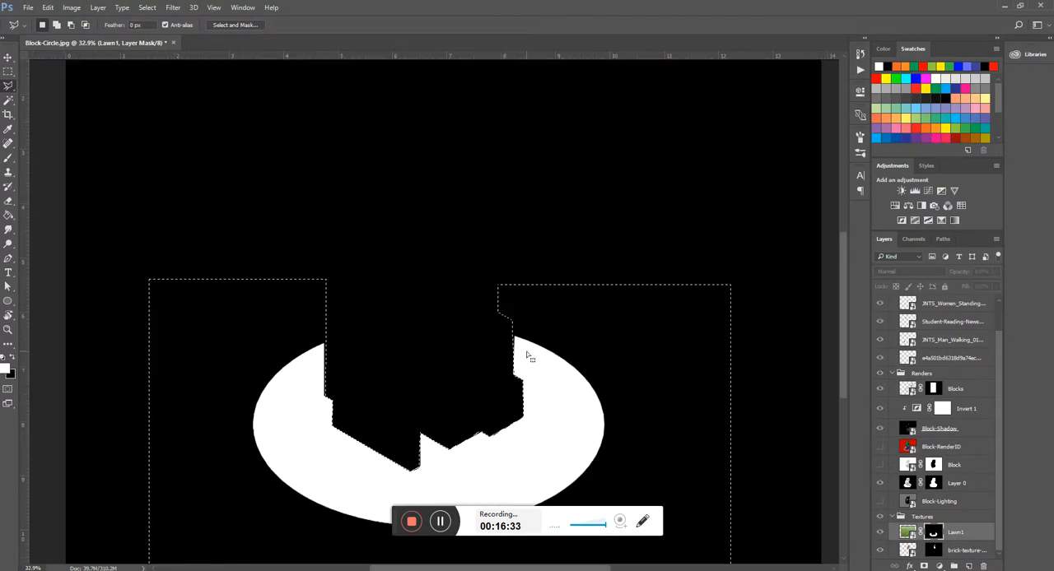
{"action": "scroll", "coordinate": [527, 344], "scroll_direction": "up", "scroll_amount": 1}
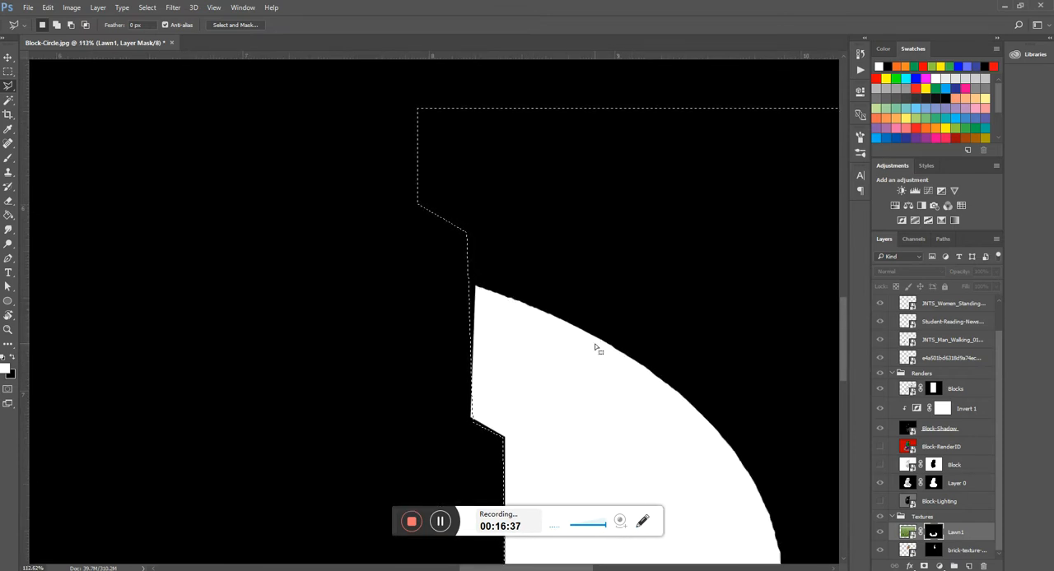
- Switch to the Brush tool with the soft round brush and set its size to 80 px
{"action": "key", "text": "b"}
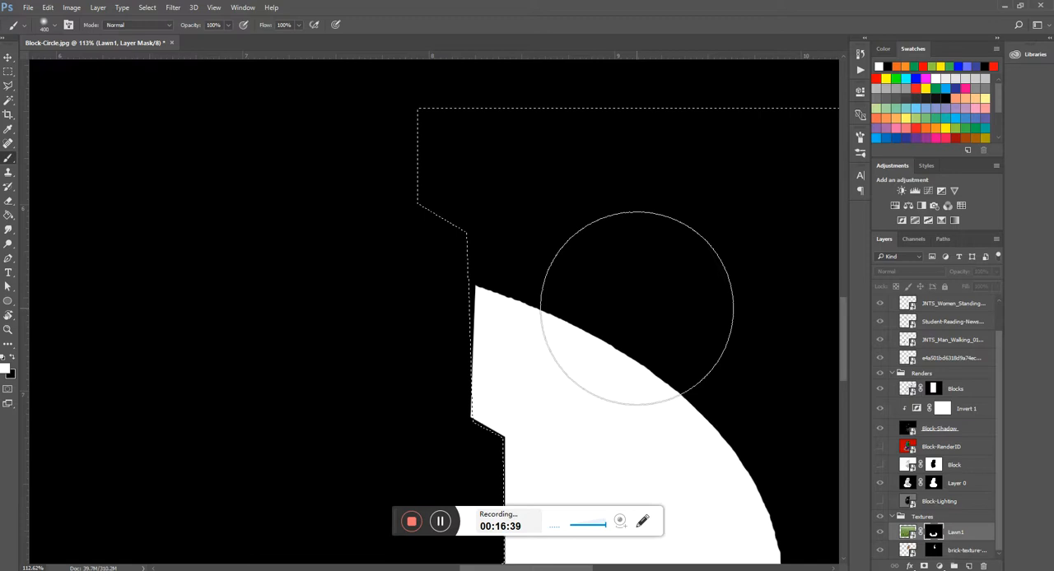
{"action": "key", "text": "bracketleft"}
{"action": "key", "text": "bracketleft"}
{"action": "key", "text": "bracketleft"}
{"action": "key", "text": "bracketleft"}
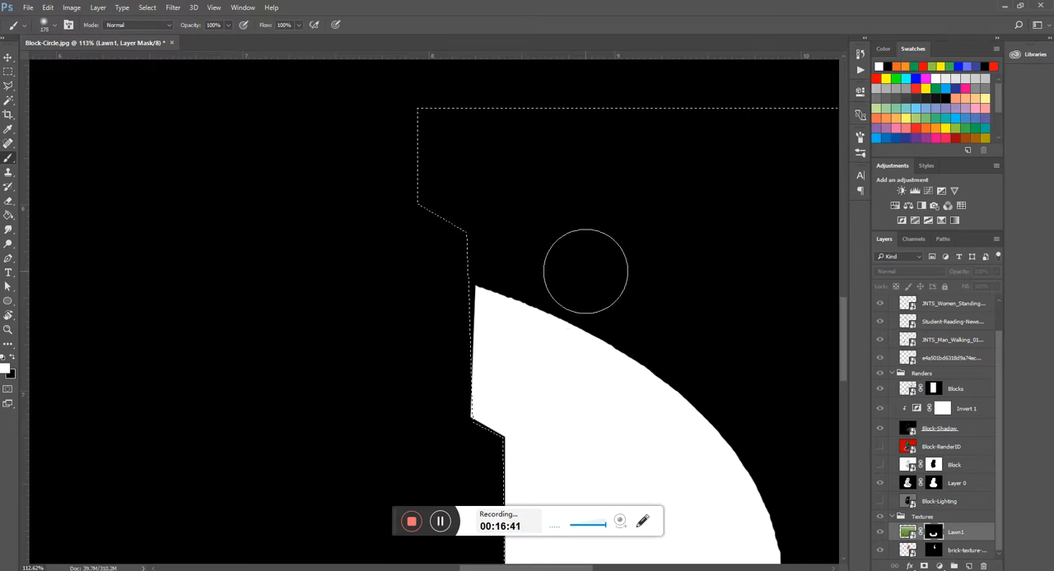
{"action": "key", "text": "bracketright"}
{"action": "key", "text": "bracketright"}
{"action": "key", "text": "bracketright"}
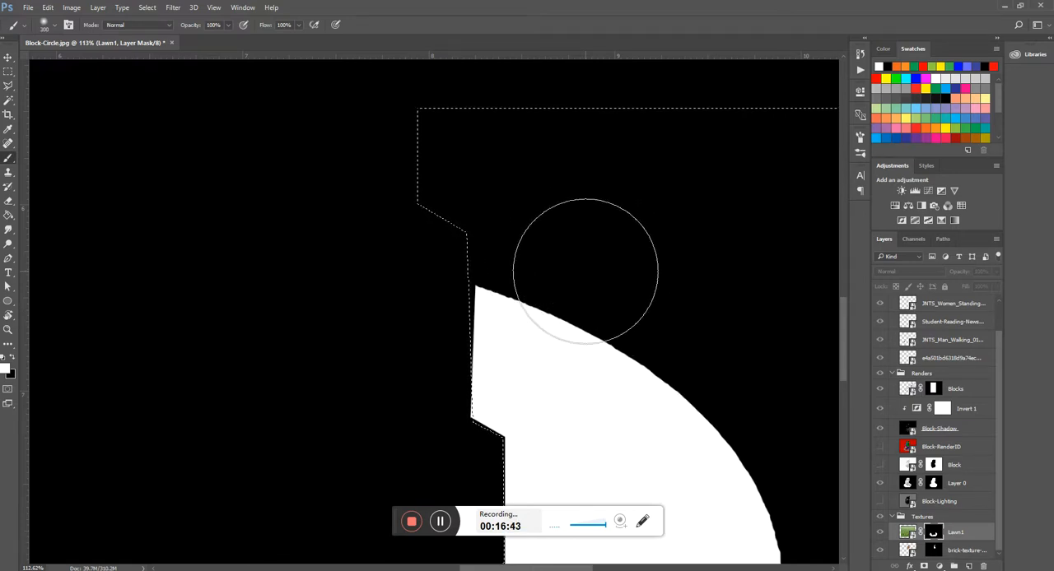
{"action": "key", "text": "bracketright"}
{"action": "key", "text": "bracketright"}
{"action": "key", "text": "bracketleft"}
{"action": "key", "text": "bracketleft"}
{"action": "key", "text": "bracketleft"}
{"action": "key", "text": "bracketleft"}
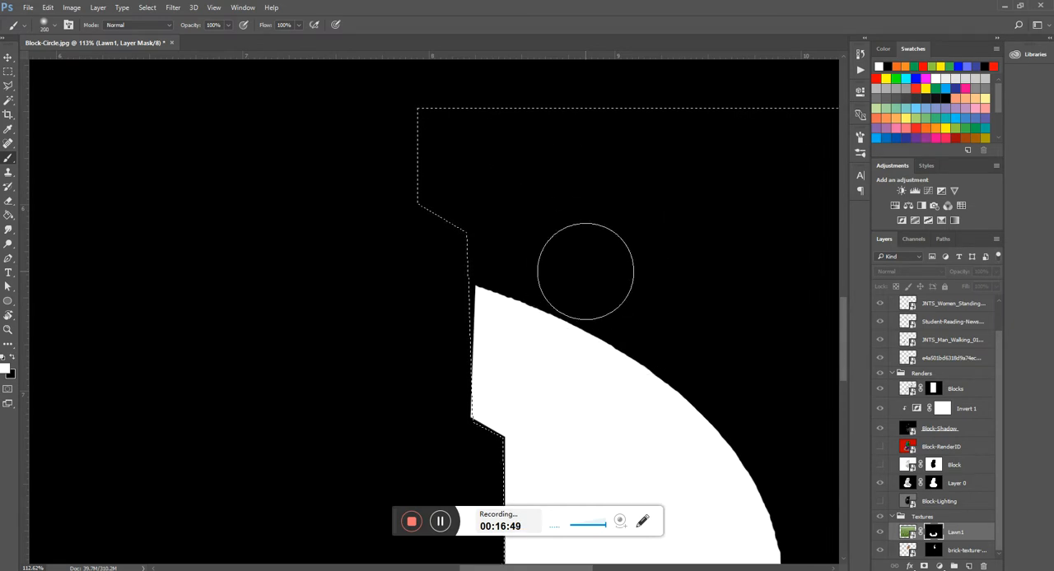
{"action": "key", "text": "bracketleft"}
{"action": "key", "text": "bracketleft"}
{"action": "key", "text": "bracketleft"}
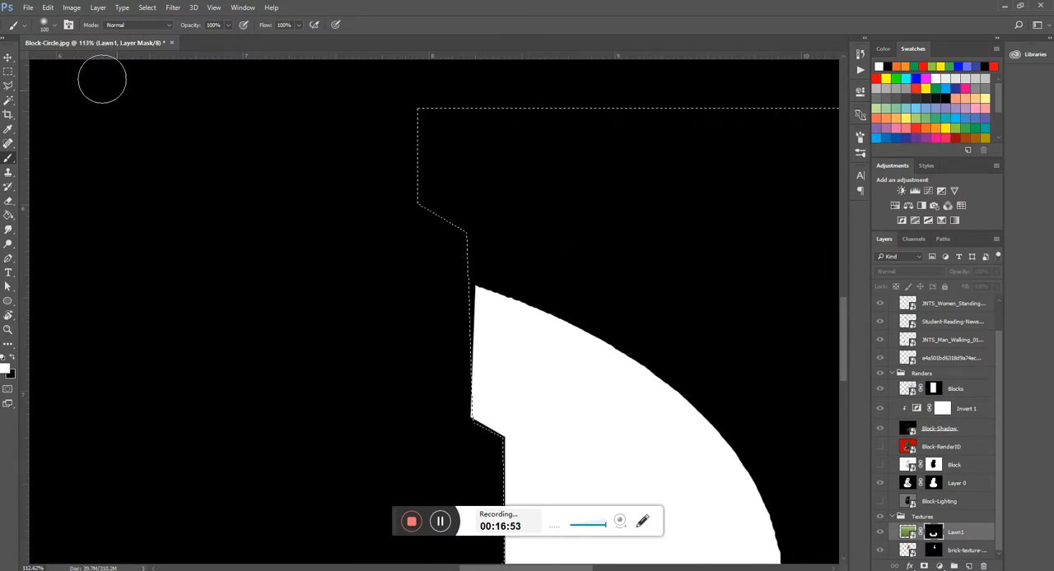
{"action": "key", "text": "bracketleft"}
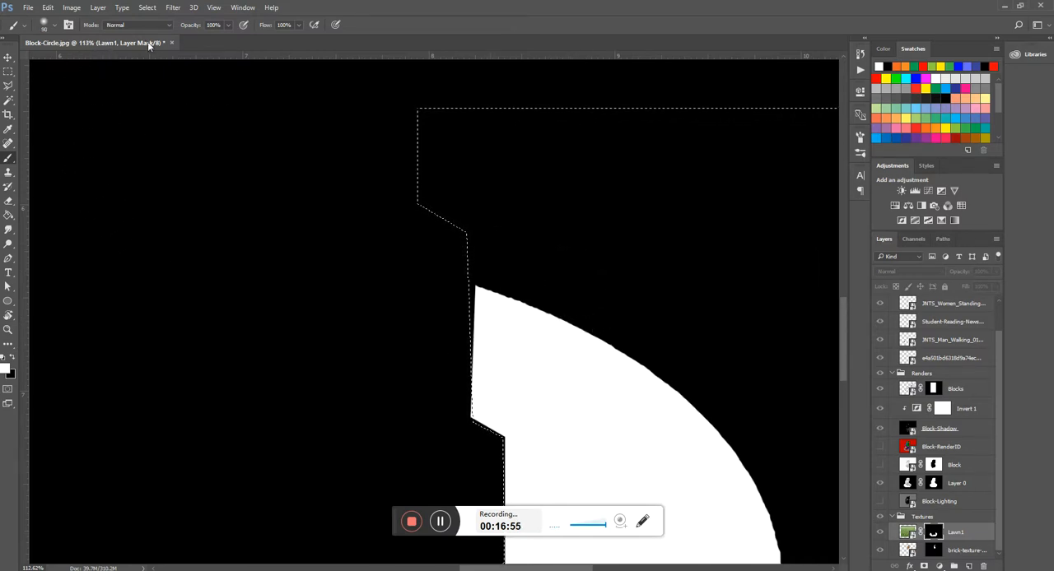
{"action": "left_click", "coordinate": [54, 27]}
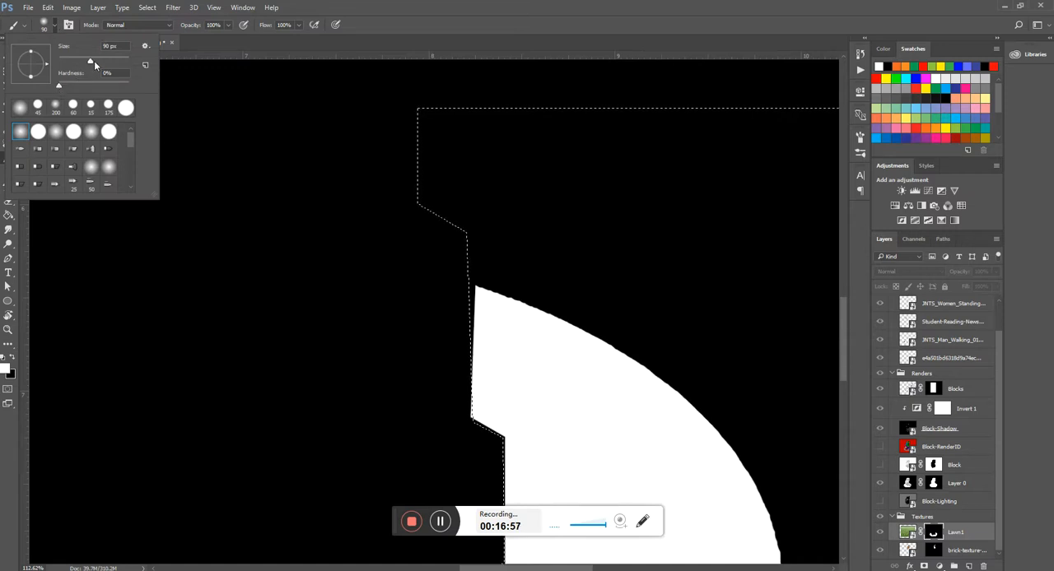
{"action": "left_click", "coordinate": [56, 27]}
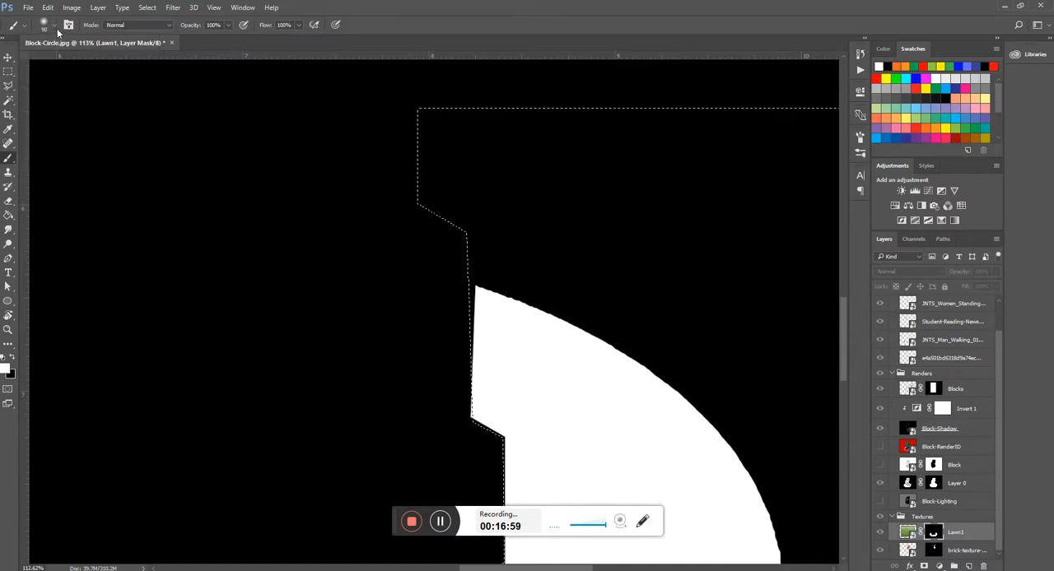
{"action": "key", "text": "bracketleft"}
{"action": "key", "text": "bracketleft"}
{"action": "key", "text": "bracketright"}
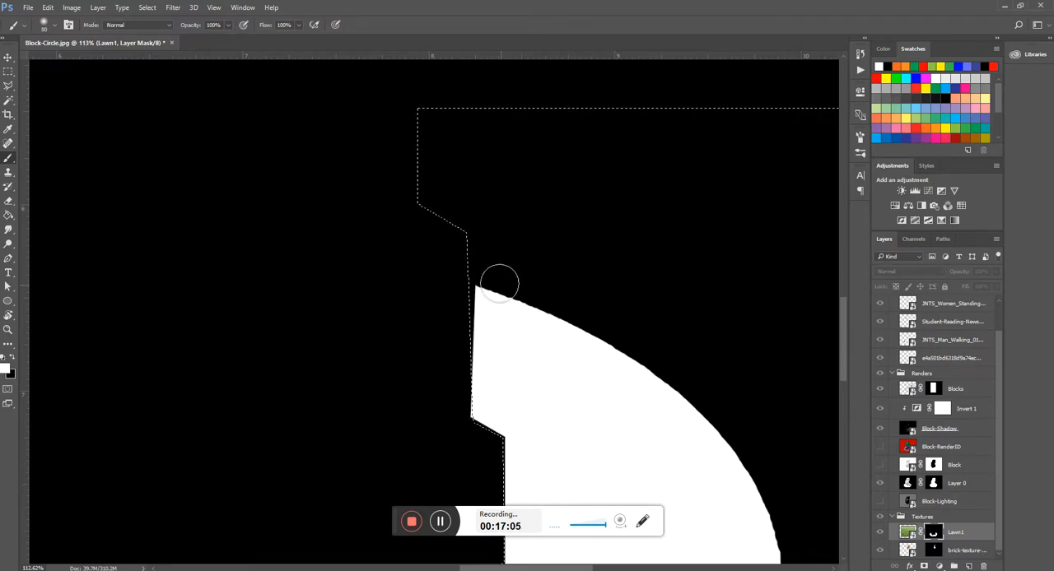
- Paint white along the ellipse's whole outer edge on the Lawn1 mask to soften the lawn border
{"action": "mouse_move", "coordinate": [487, 283]}
{"action": "left_mouse_down"}
{"action": "mouse_move", "coordinate": [646, 359]}
{"action": "mouse_move", "coordinate": [683, 386]}
{"action": "mouse_move", "coordinate": [749, 469]}
{"action": "left_mouse_up"}
{"action": "scroll", "coordinate": [566, 204], "scroll_direction": "down", "scroll_amount": 5}
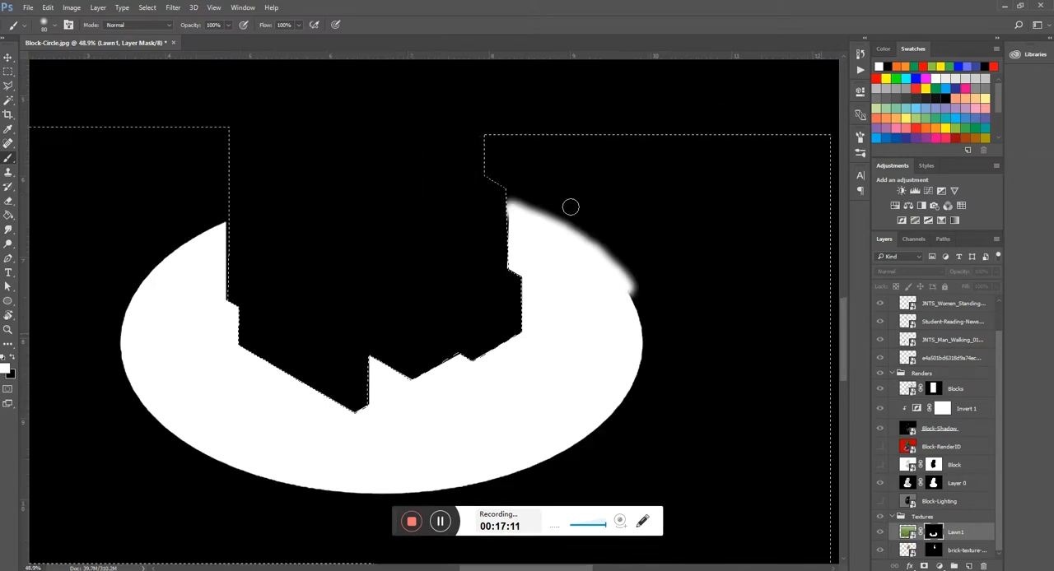
{"action": "mouse_move", "coordinate": [626, 289]}
{"action": "left_mouse_down"}
{"action": "mouse_move", "coordinate": [642, 358]}
{"action": "mouse_move", "coordinate": [606, 422]}
{"action": "mouse_move", "coordinate": [543, 462]}
{"action": "mouse_move", "coordinate": [409, 491]}
{"action": "mouse_move", "coordinate": [421, 494]}
{"action": "mouse_move", "coordinate": [459, 474]}
{"action": "mouse_move", "coordinate": [382, 497]}
{"action": "mouse_move", "coordinate": [349, 494]}
{"action": "mouse_move", "coordinate": [421, 481]}
{"action": "mouse_move", "coordinate": [372, 497]}
{"action": "mouse_move", "coordinate": [283, 483]}
{"action": "mouse_move", "coordinate": [194, 446]}
{"action": "mouse_move", "coordinate": [174, 432]}
{"action": "mouse_move", "coordinate": [206, 452]}
{"action": "mouse_move", "coordinate": [127, 390]}
{"action": "mouse_move", "coordinate": [116, 346]}
{"action": "mouse_move", "coordinate": [129, 301]}
{"action": "mouse_move", "coordinate": [168, 249]}
{"action": "mouse_move", "coordinate": [220, 215]}
{"action": "mouse_move", "coordinate": [159, 267]}
{"action": "mouse_move", "coordinate": [130, 328]}
{"action": "mouse_move", "coordinate": [130, 367]}
{"action": "left_mouse_up"}
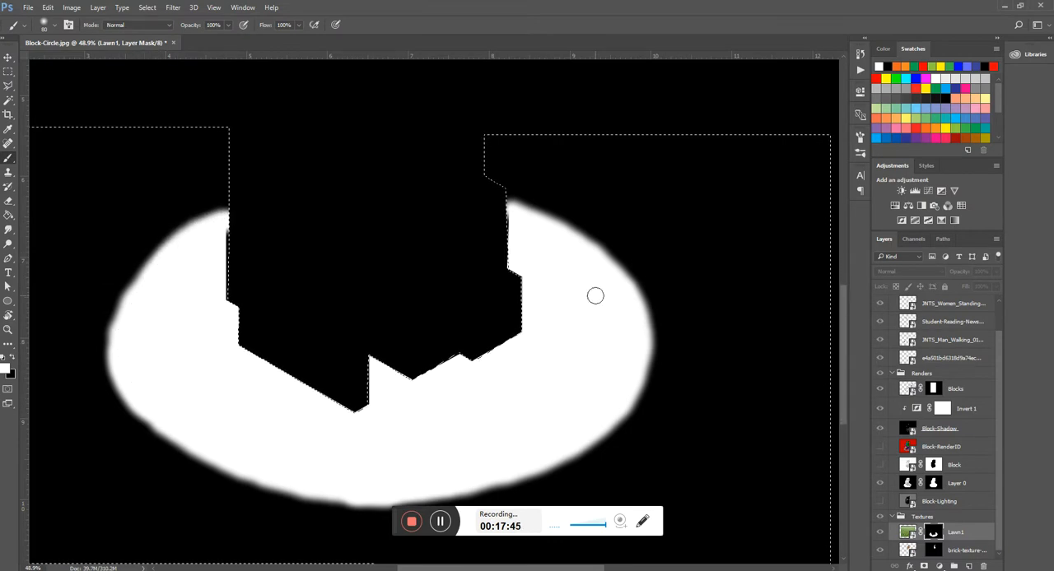
{"action": "scroll", "coordinate": [587, 287], "scroll_direction": "down", "scroll_amount": 3}
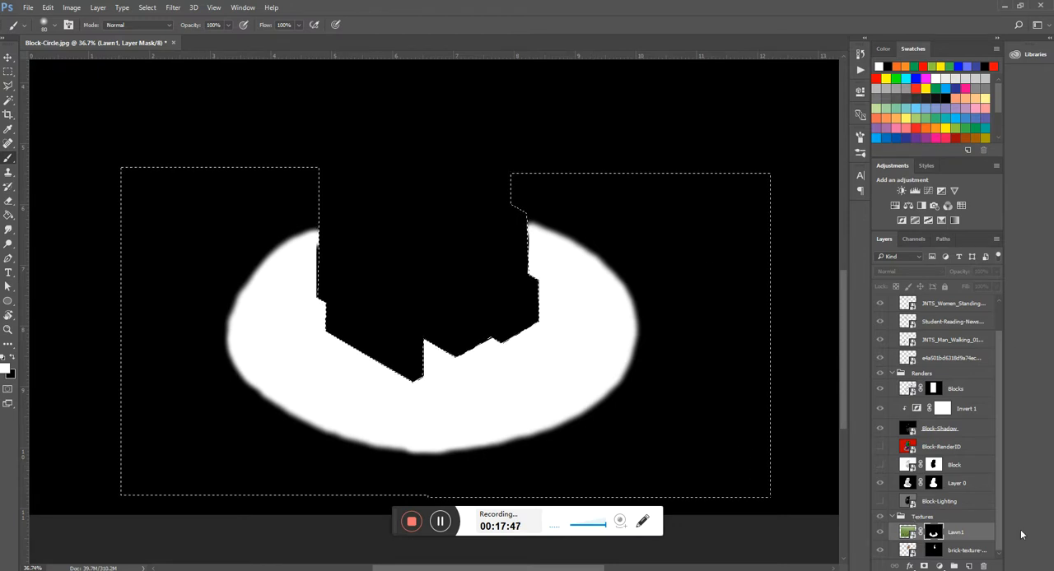
- Return from the mask display to the full composite and clear the selection
{"action": "left_click", "coordinate": [932, 532], "text": "alt"}
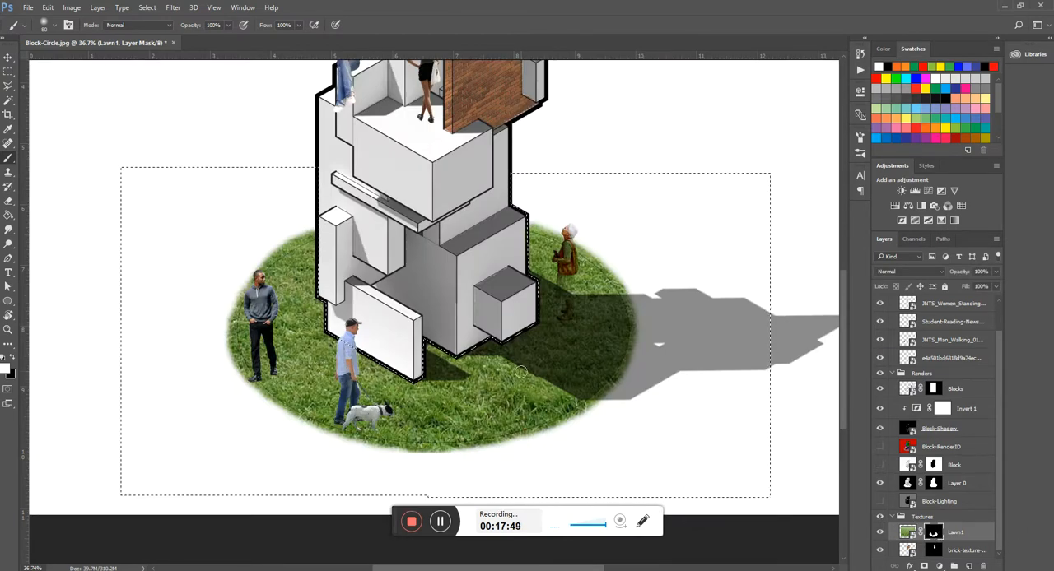
{"action": "key", "text": "l"}
{"action": "key", "text": "ctrl+d"}
- Turn on the visibility of the Block layer in the Renders group
{"action": "scroll", "coordinate": [607, 279], "scroll_direction": "down", "scroll_amount": 3}
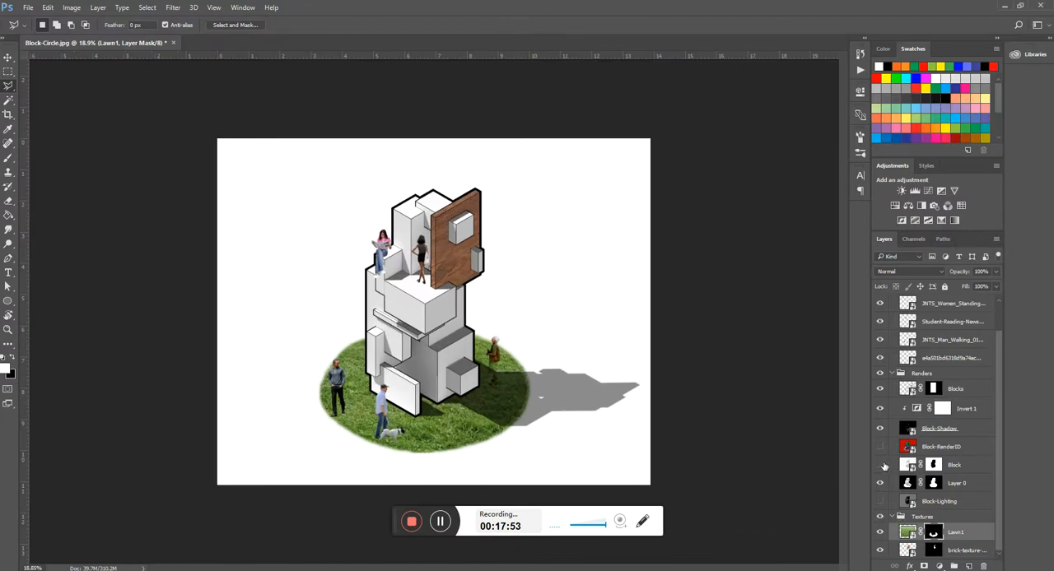
{"action": "scroll", "coordinate": [489, 398], "scroll_direction": "up", "scroll_amount": 2}
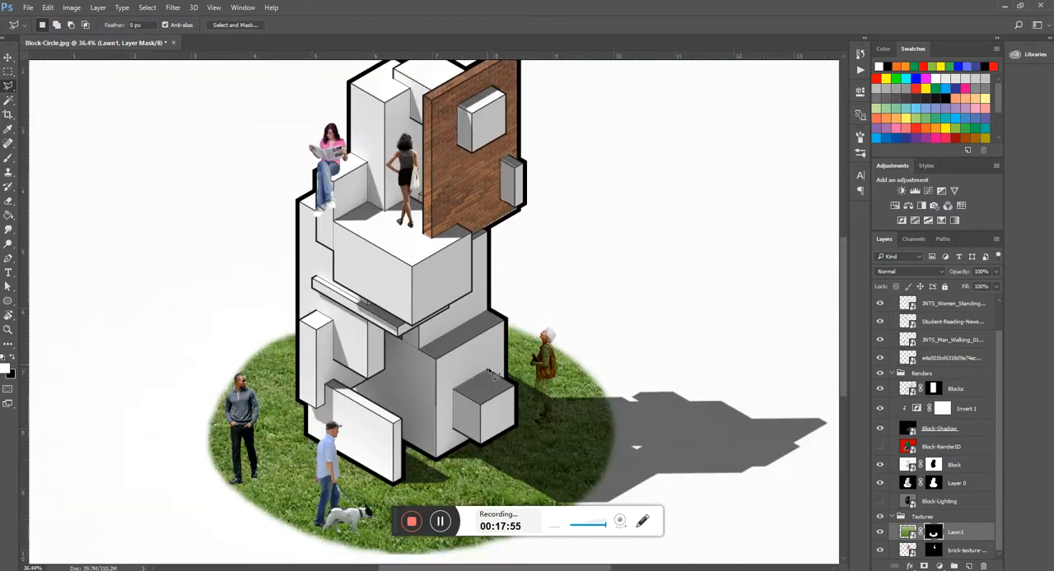
{"action": "scroll", "coordinate": [504, 284], "scroll_direction": "down", "scroll_amount": 1}
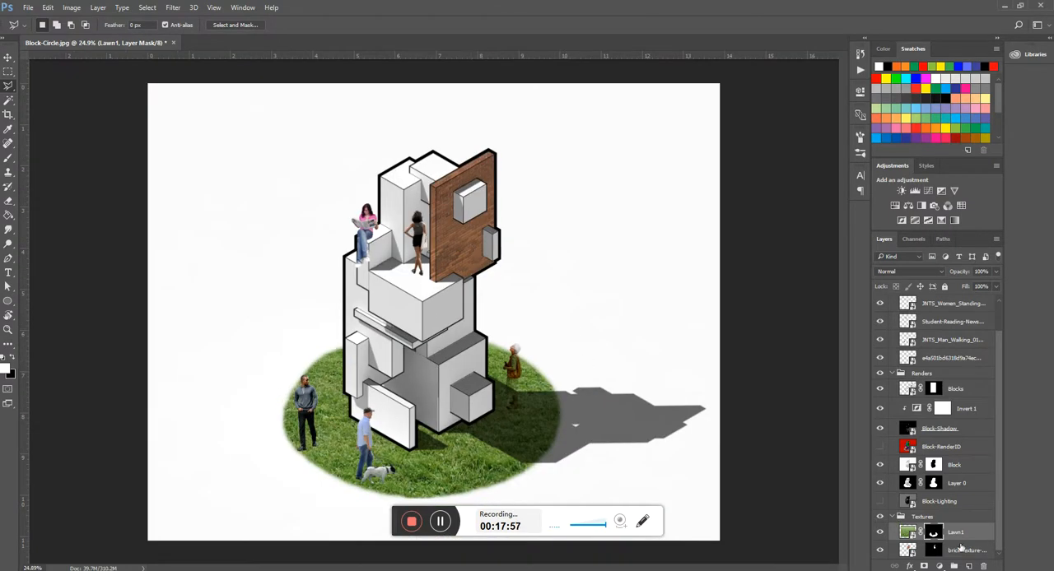
- Try extending the lawn's soft edge with a larger white brush on the Lawn1 mask, and undo the stroke
{"action": "key", "text": "b"}
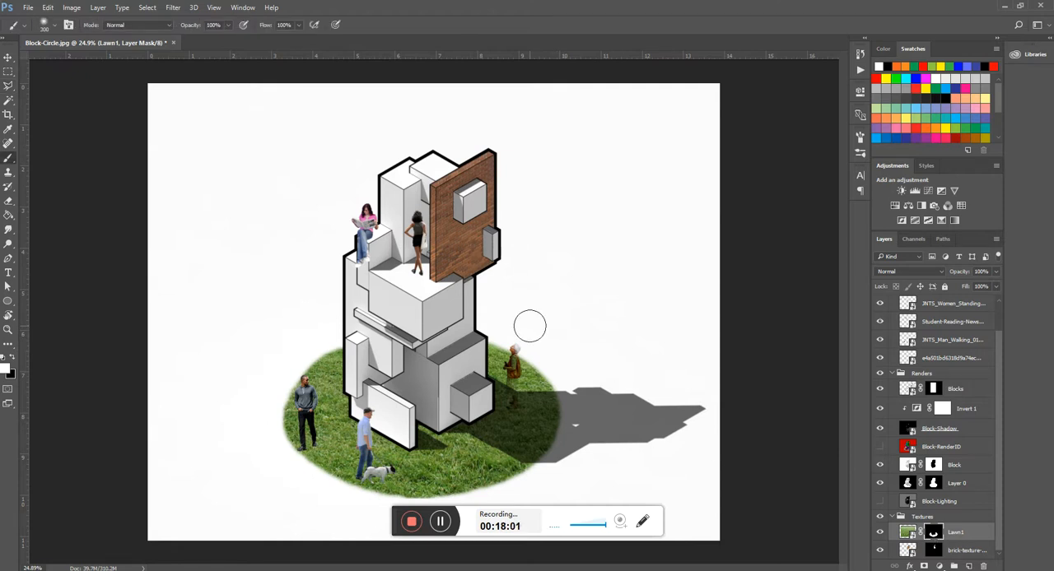
{"action": "mouse_move", "coordinate": [502, 347]}
{"action": "left_mouse_down"}
{"action": "mouse_move", "coordinate": [560, 395]}
{"action": "mouse_move", "coordinate": [566, 429]}
{"action": "mouse_move", "coordinate": [528, 477]}
{"action": "mouse_move", "coordinate": [446, 501]}
{"action": "left_mouse_up"}
{"action": "key", "text": "ctrl+z"}
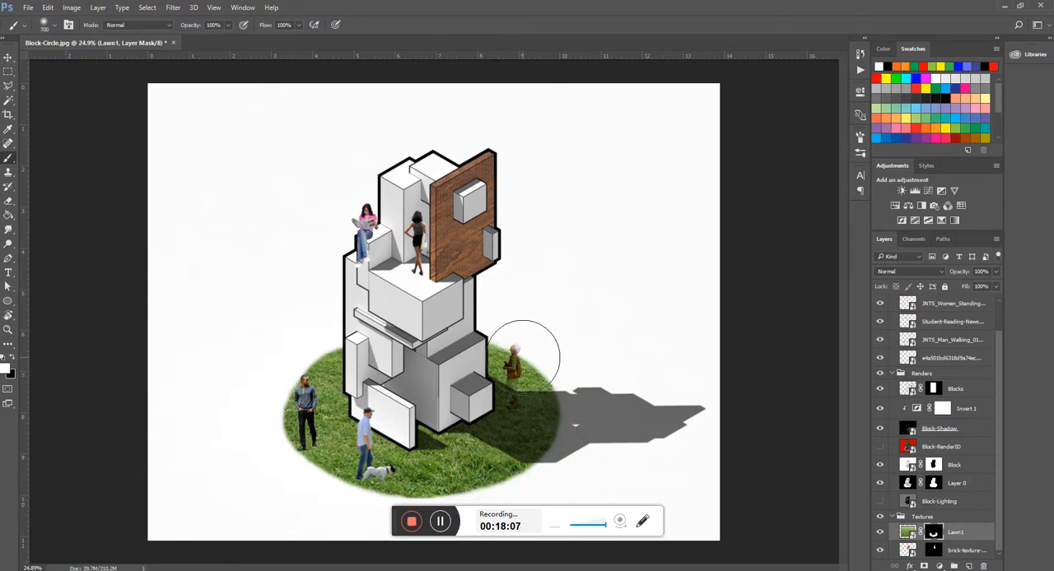
- Paint white around the lawn's edge on the Lawn1 mask with a 600 px soft brush to extend and fade the grass outward
{"action": "key", "text": "bracketleft"}
{"action": "mouse_move", "coordinate": [512, 357]}
{"action": "left_mouse_down"}
{"action": "mouse_move", "coordinate": [547, 428]}
{"action": "mouse_move", "coordinate": [522, 469]}
{"action": "mouse_move", "coordinate": [457, 492]}
{"action": "mouse_move", "coordinate": [417, 524]}
{"action": "mouse_move", "coordinate": [391, 485]}
{"action": "mouse_move", "coordinate": [327, 464]}
{"action": "mouse_move", "coordinate": [284, 423]}
{"action": "mouse_move", "coordinate": [282, 396]}
{"action": "mouse_move", "coordinate": [304, 359]}
{"action": "left_mouse_up"}
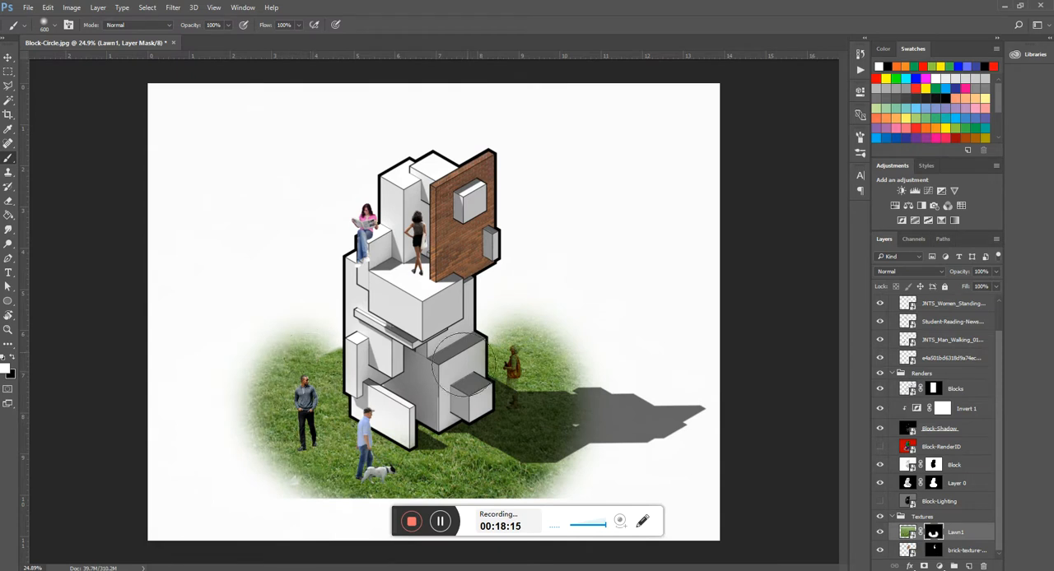
- Undo the last brush strokes that extended the grass on the Lawn1 mask
{"action": "key", "text": "ctrl+minus"}
{"action": "key", "text": "ctrl+z"}
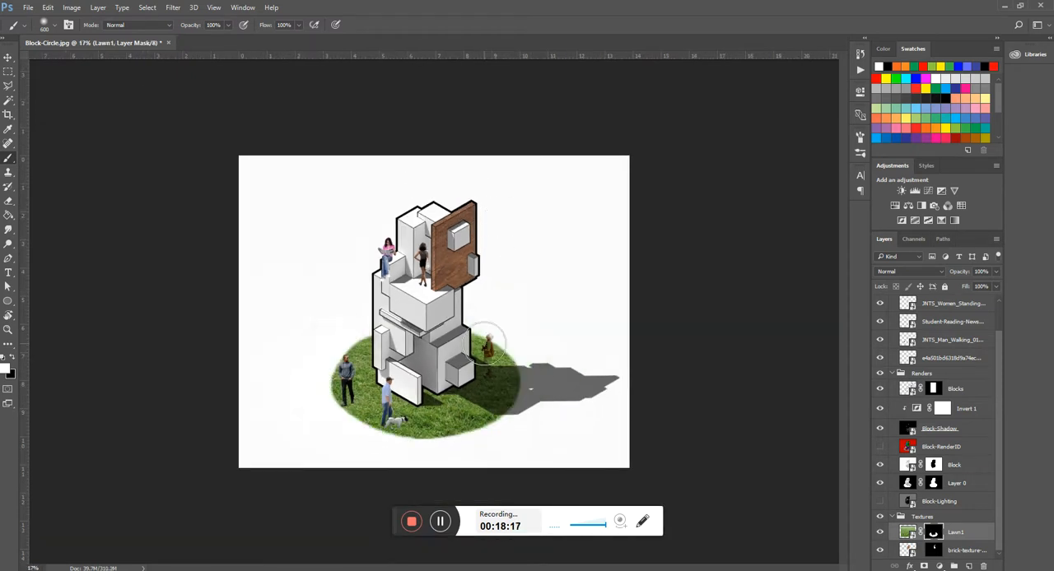
{"action": "key", "text": "v"}
{"action": "scroll", "coordinate": [484, 344], "scroll_direction": "up", "scroll_amount": 5}
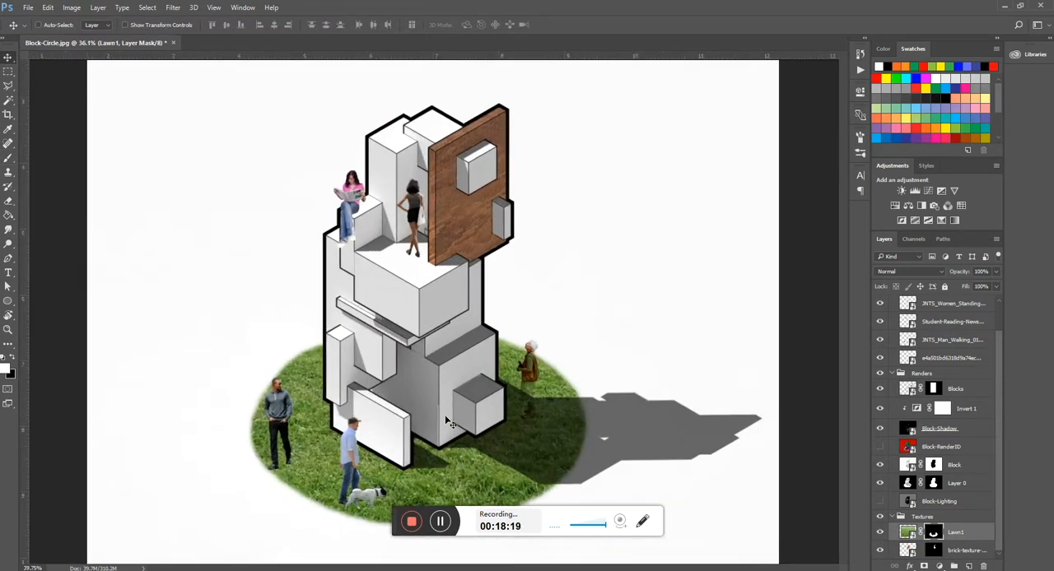
{"action": "scroll", "coordinate": [534, 328], "scroll_direction": "down", "scroll_amount": 3}
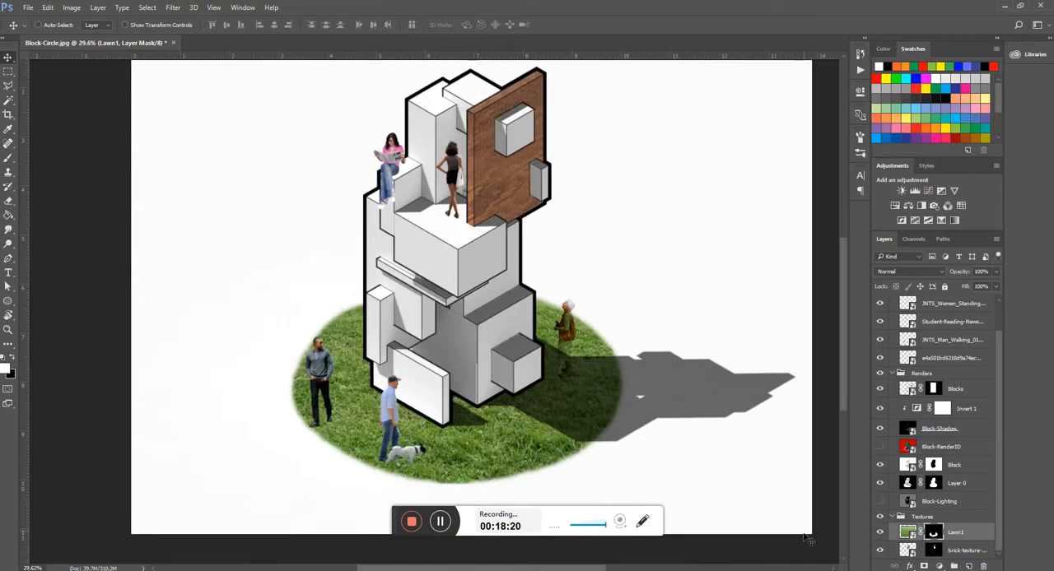
- Load the Lawn1 mask as a selection and create a group named Ground that is masked by it
{"action": "right_click", "coordinate": [935, 535]}
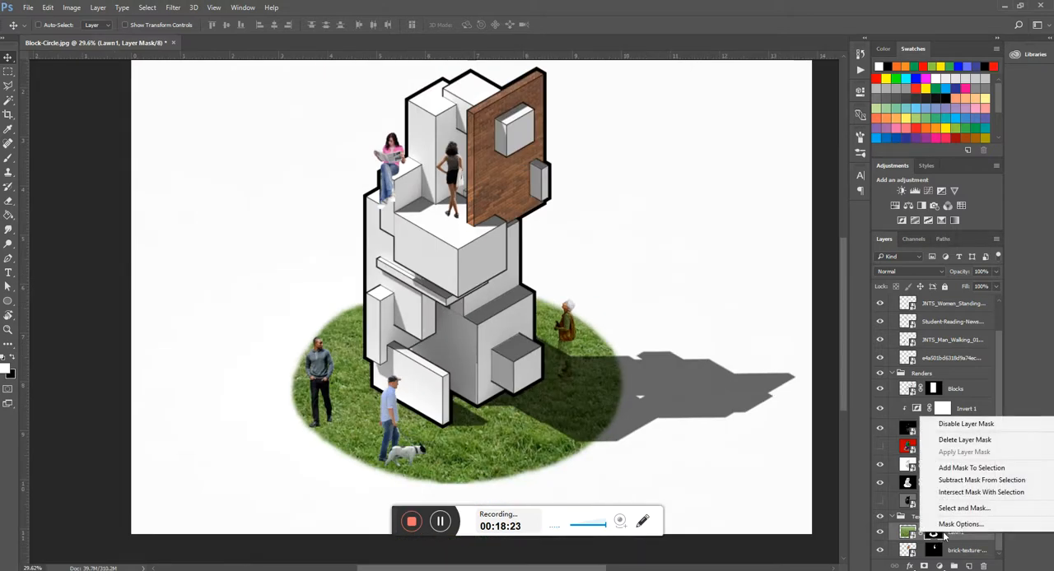
{"action": "left_click", "coordinate": [970, 468]}
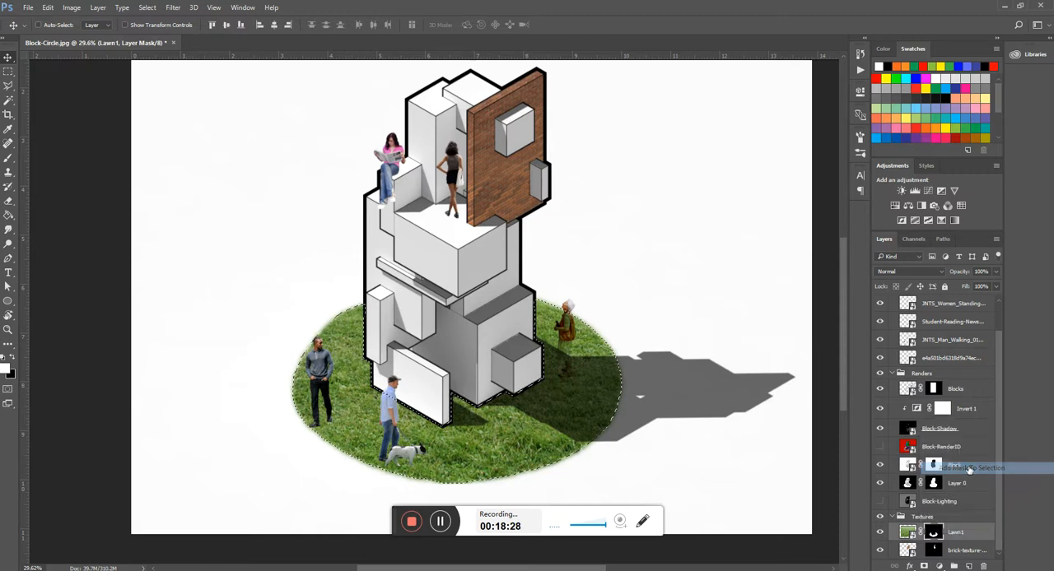
{"action": "left_click", "coordinate": [952, 566]}
{"action": "double_click", "coordinate": [937, 529]}
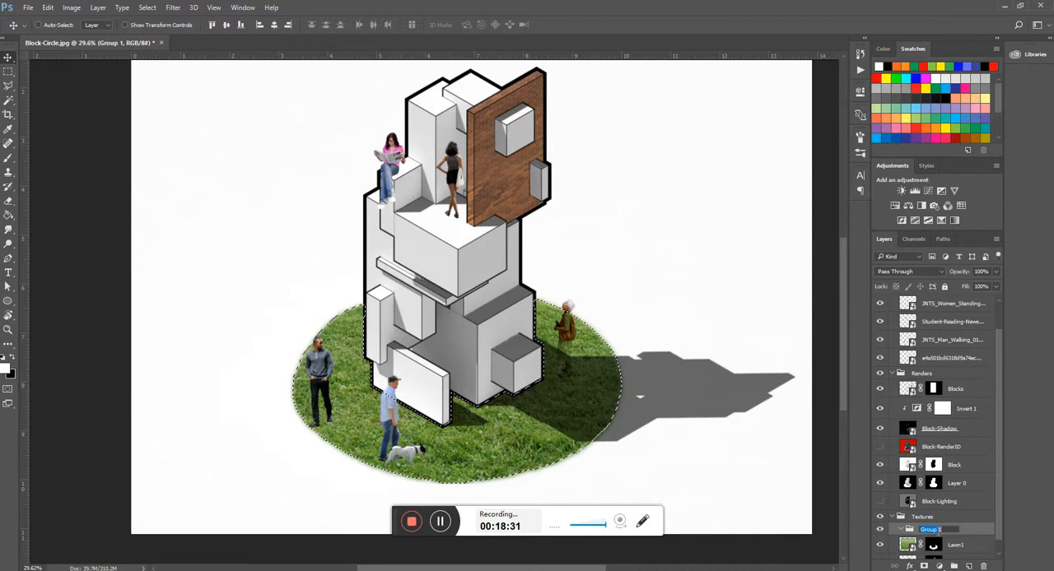
{"action": "type", "text": "Ground"}
{"action": "key", "text": "Return"}
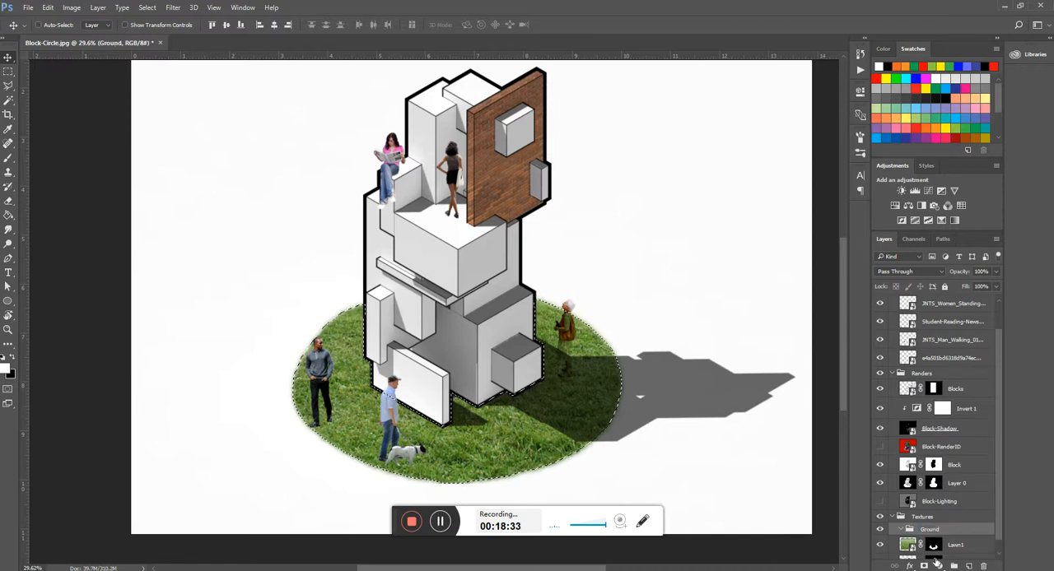
{"action": "left_click", "coordinate": [924, 566]}
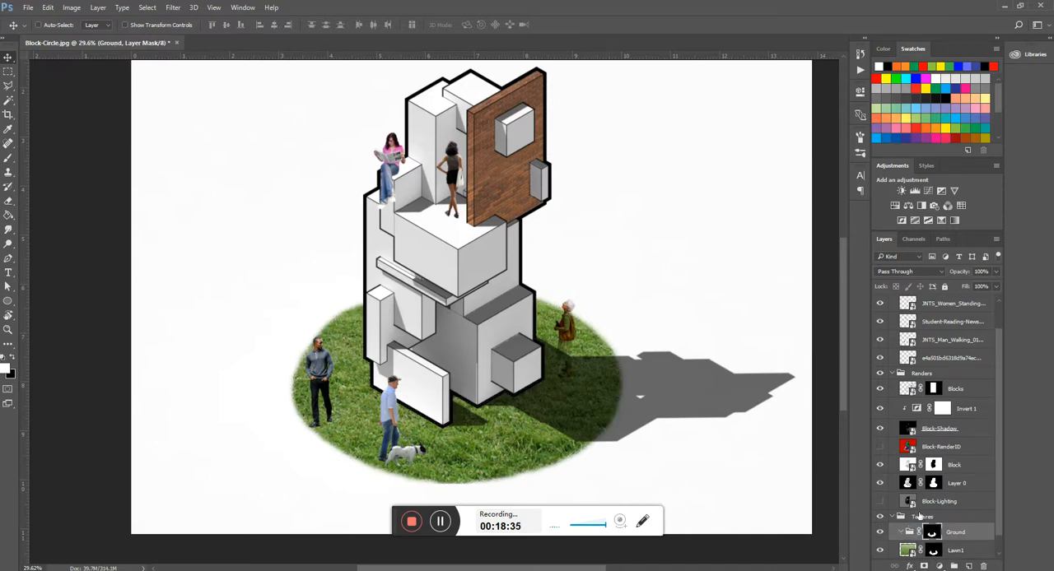
- Delete the Lawn1 layer's own mask and move Lawn1 into the Ground group
{"action": "scroll", "coordinate": [935, 533], "scroll_direction": "down", "scroll_amount": 1}
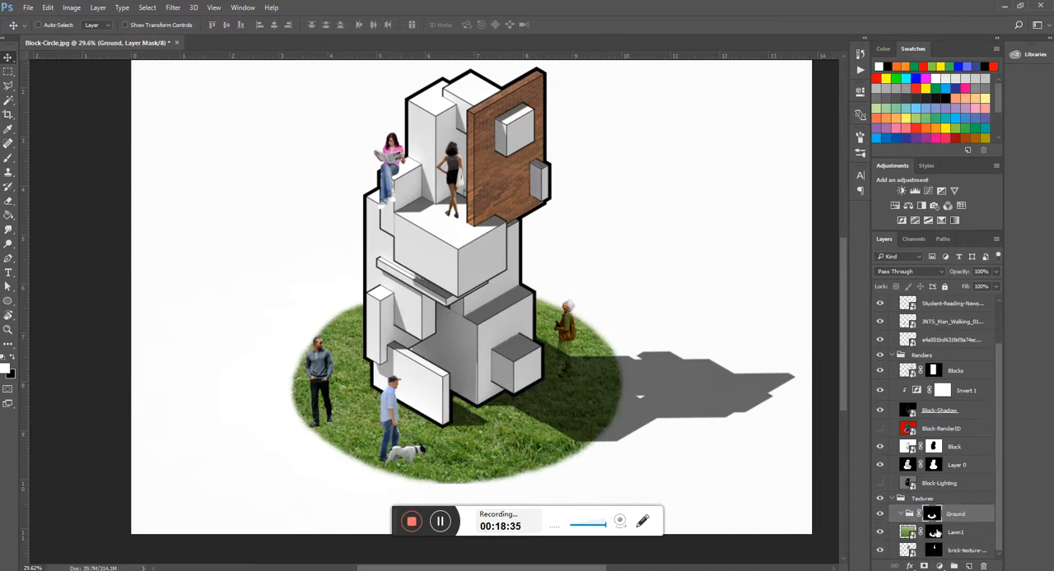
{"action": "left_click", "coordinate": [934, 534]}
{"action": "key", "text": "Delete"}
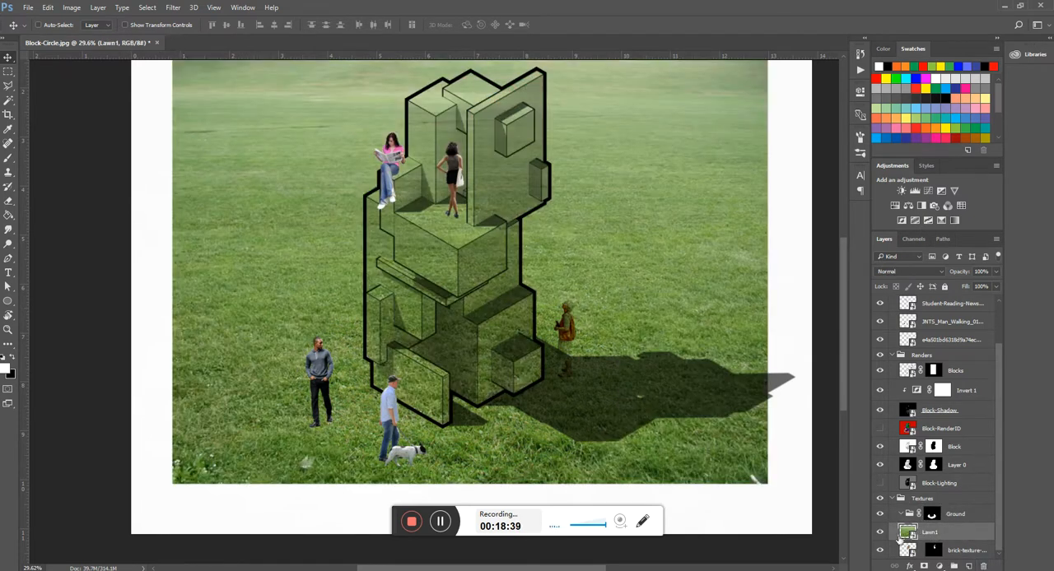
{"action": "left_click_drag", "start_coordinate": [930, 533], "coordinate": [935, 516]}
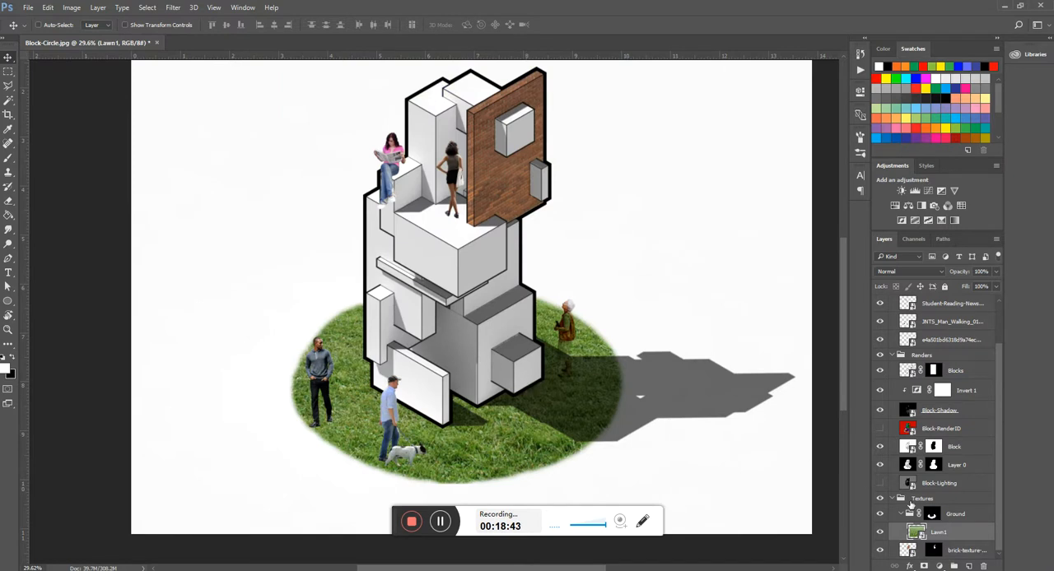
- Place the 000038_itoti sand image from the Resources folder above Lawn1 in the Ground group
{"action": "scroll", "coordinate": [553, 389], "scroll_direction": "down", "scroll_amount": 3}
{"action": "scroll", "coordinate": [421, 447], "scroll_direction": "up", "scroll_amount": 9}
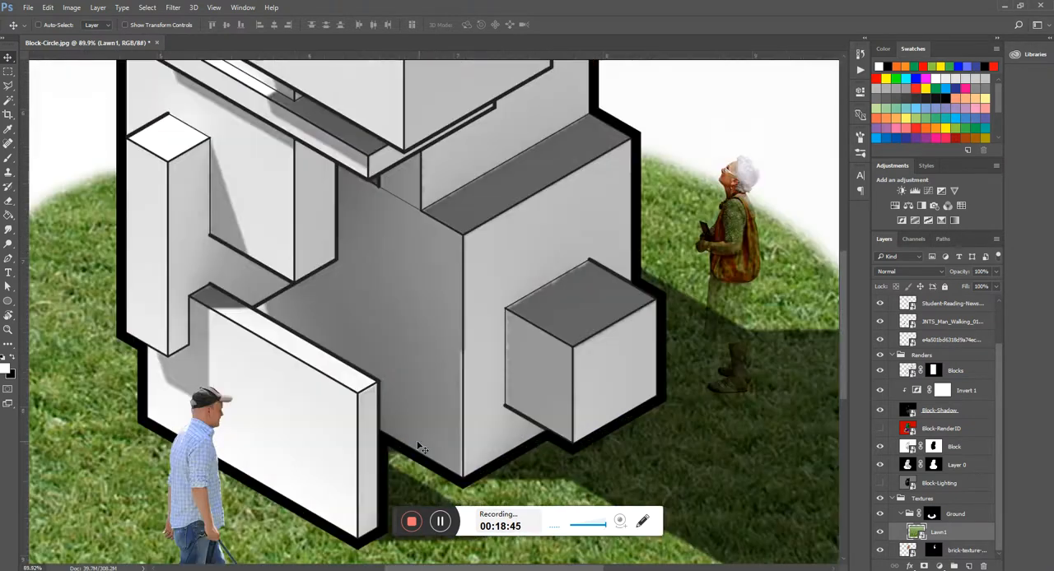
{"action": "scroll", "coordinate": [499, 227], "scroll_direction": "down", "scroll_amount": 3}
{"action": "scroll", "coordinate": [492, 256], "scroll_direction": "down", "scroll_amount": 1}
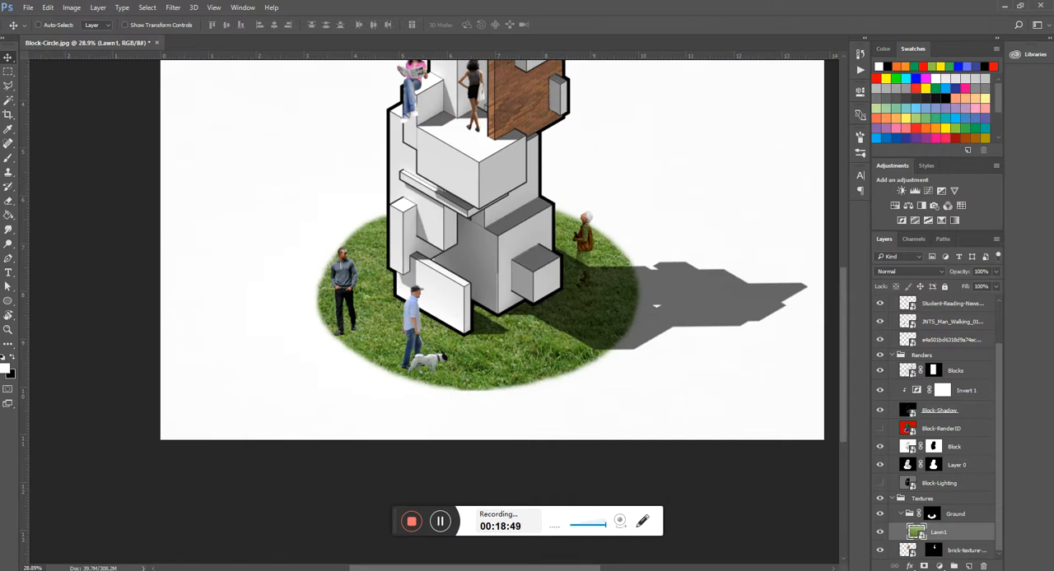
{"action": "left_click", "coordinate": [329, 551]}
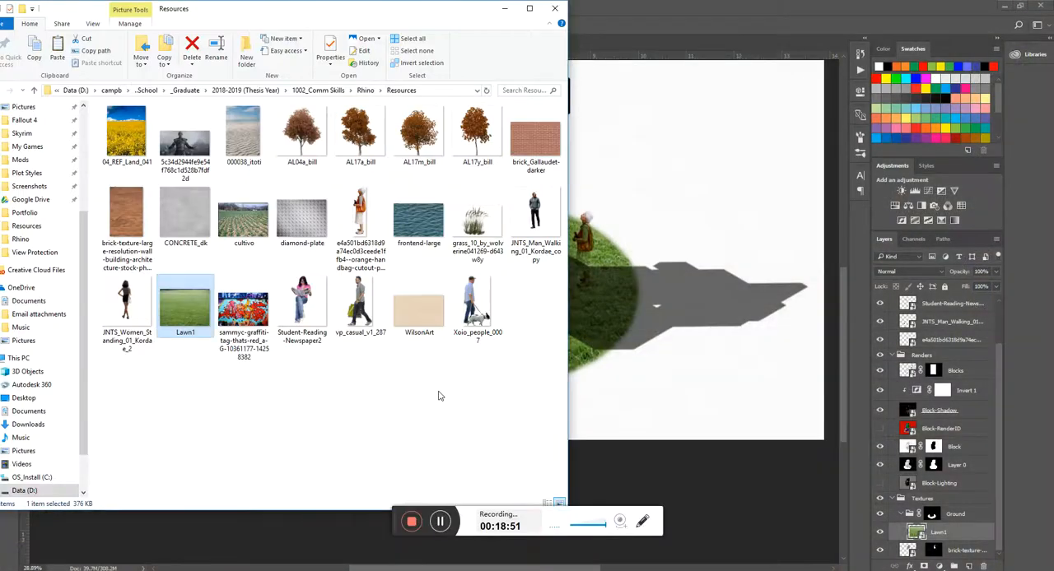
{"action": "left_click_drag", "start_coordinate": [249, 147], "coordinate": [663, 307]}
{"action": "scroll", "coordinate": [555, 423], "scroll_direction": "down", "scroll_amount": 2}
{"action": "key", "text": "Return"}
{"action": "key", "text": "ctrl+0"}
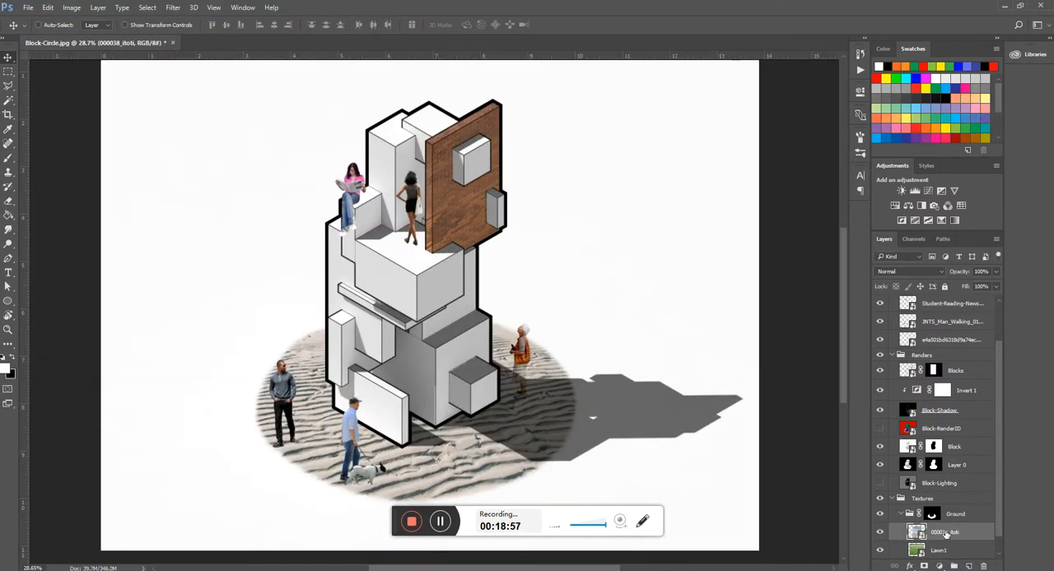
- Shift the 000038_itoti sand texture within the Ground group's mask
{"action": "left_click", "coordinate": [960, 515]}
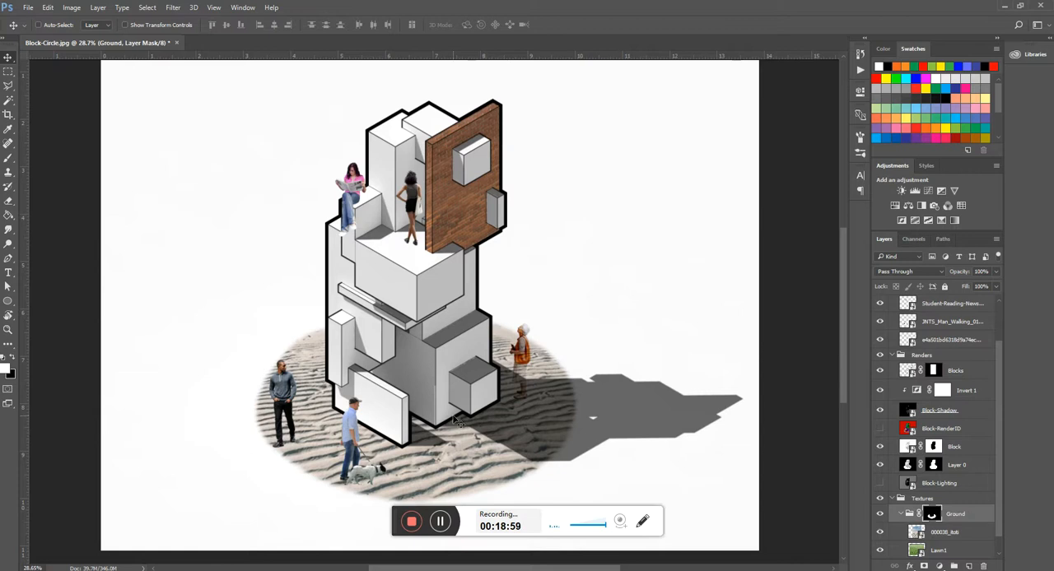
{"action": "left_click", "coordinate": [935, 534]}
{"action": "left_click_drag", "start_coordinate": [453, 470], "coordinate": [487, 419]}
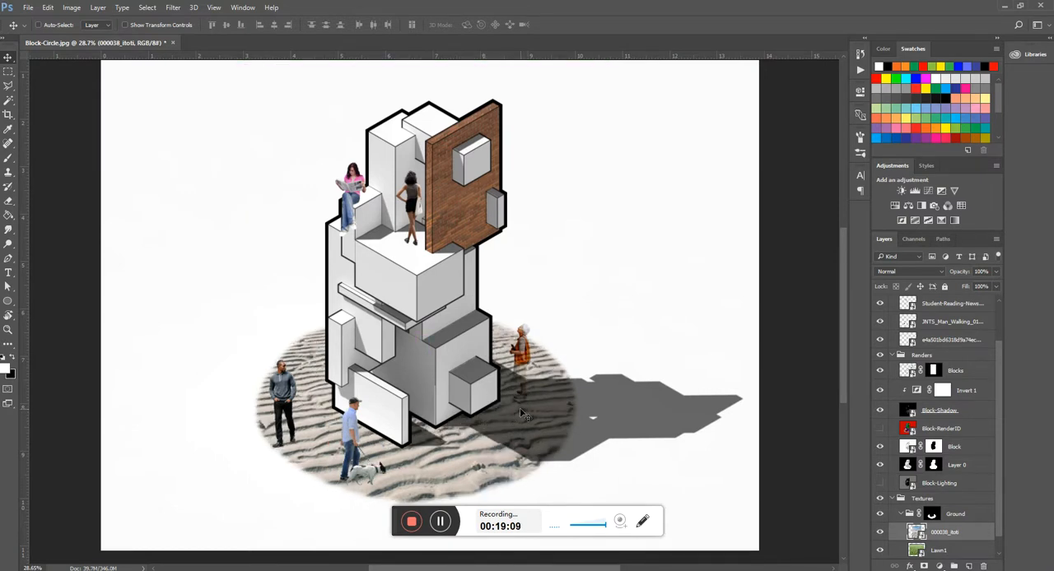
- Hide the 000038_itoti sand layer in the Ground group to bring back the lawn
{"action": "scroll", "coordinate": [520, 407], "scroll_direction": "down", "scroll_amount": 1}
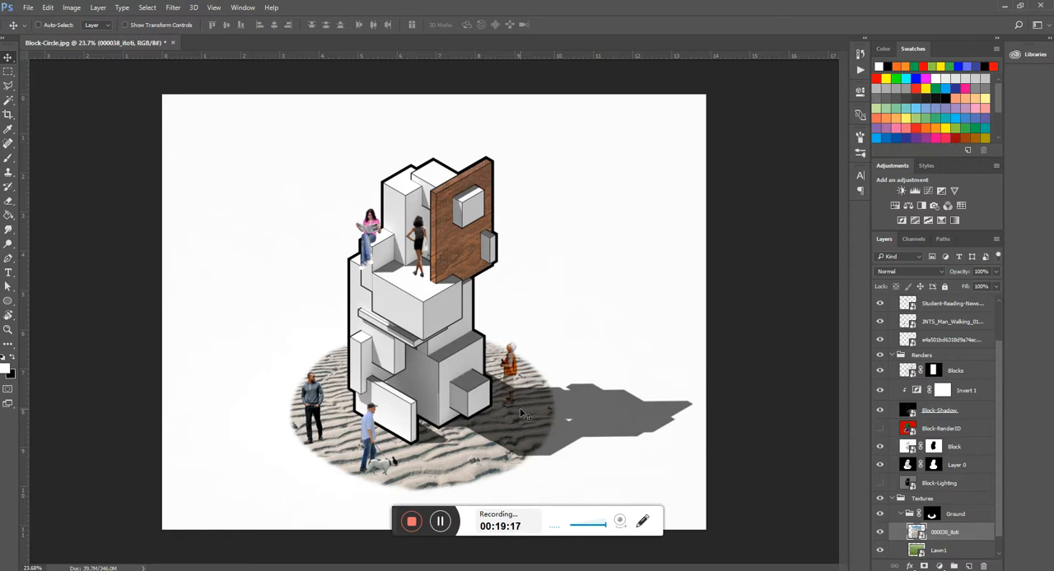
{"action": "scroll", "coordinate": [351, 443], "scroll_direction": "up", "scroll_amount": 7}
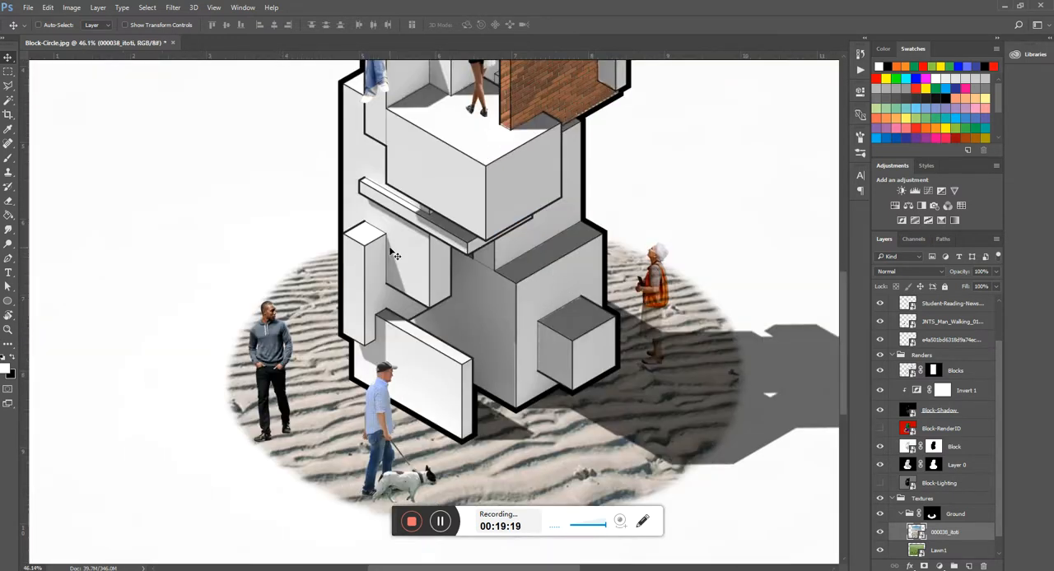
{"action": "scroll", "coordinate": [343, 292], "scroll_direction": "down", "scroll_amount": 5}
{"action": "left_click", "coordinate": [879, 534]}
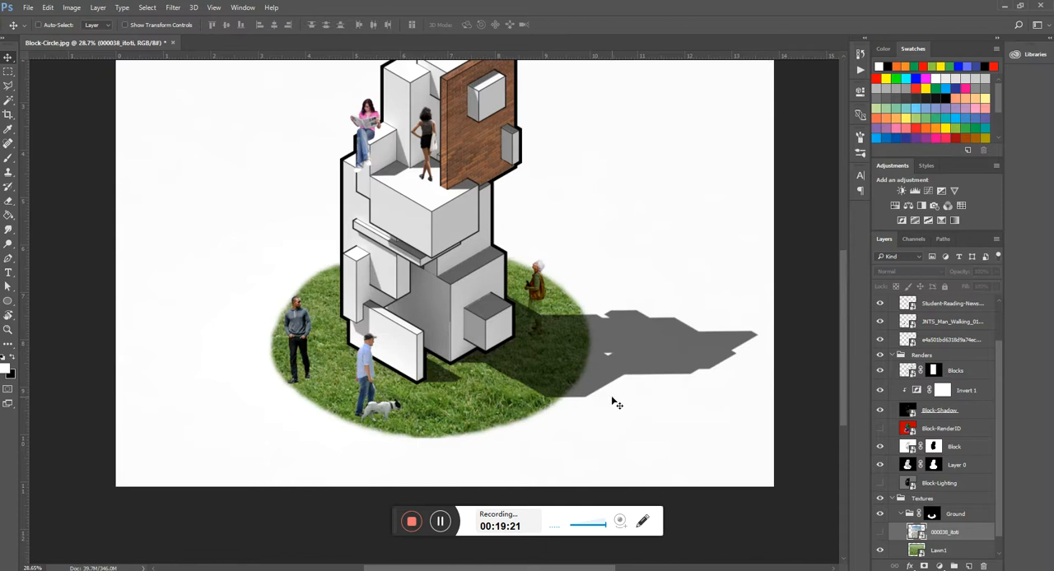
- Place the AL04a_bill tree image from the Resources folder above Xoio_people_0007 in the Entourage group
{"action": "scroll", "coordinate": [949, 304], "scroll_direction": "up", "scroll_amount": 3}
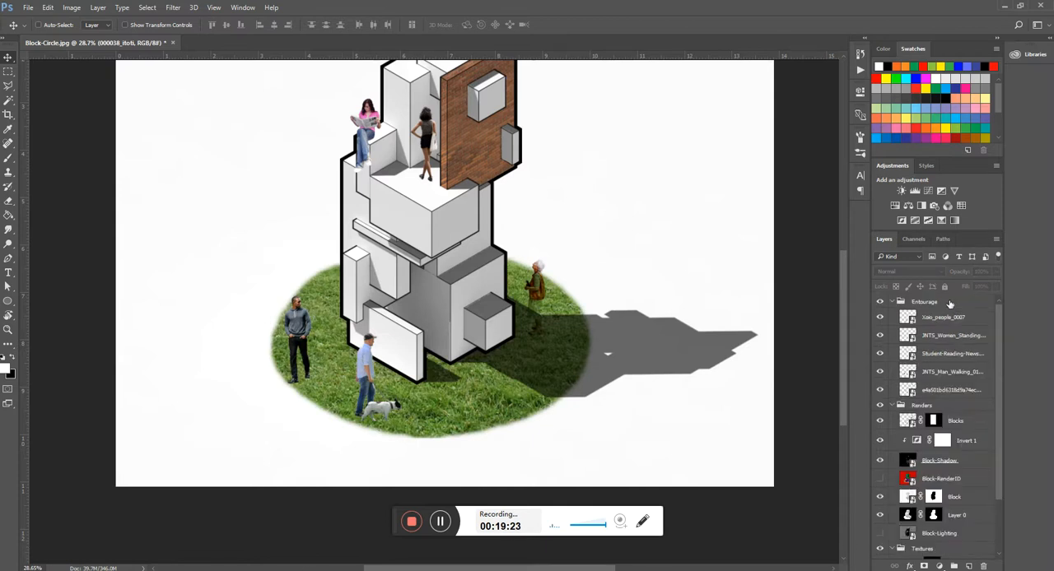
{"action": "left_click", "coordinate": [931, 304]}
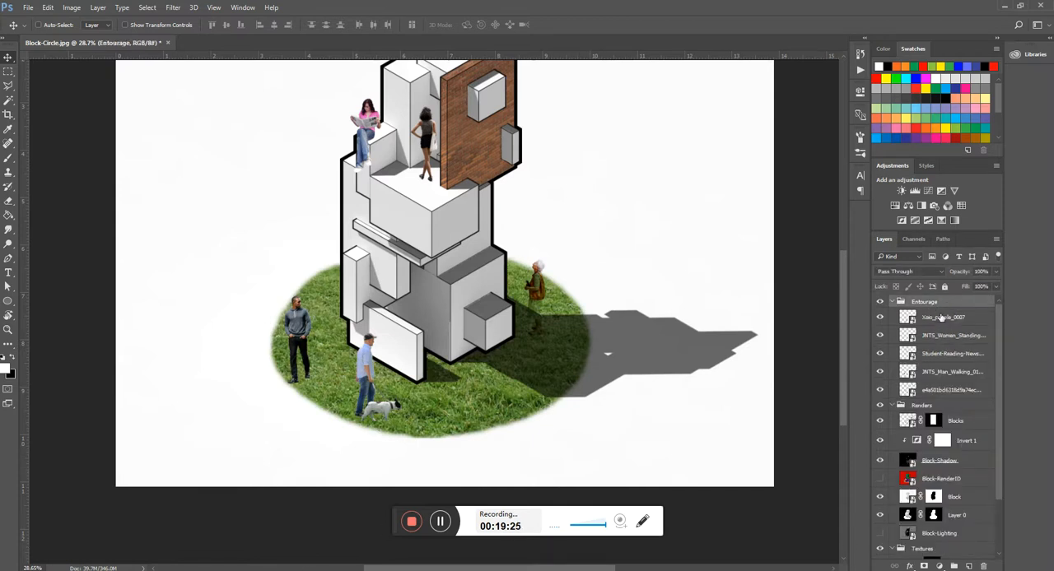
{"action": "left_click", "coordinate": [940, 317]}
{"action": "mouse_move", "coordinate": [254, 568]}
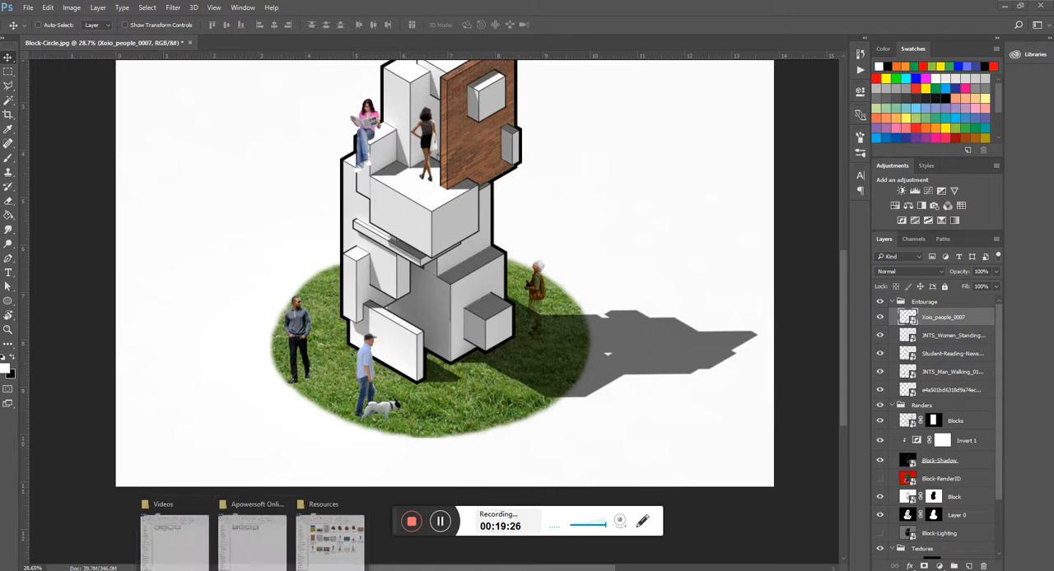
{"action": "left_click", "coordinate": [333, 535]}
{"action": "left_click_drag", "start_coordinate": [303, 139], "coordinate": [620, 243]}
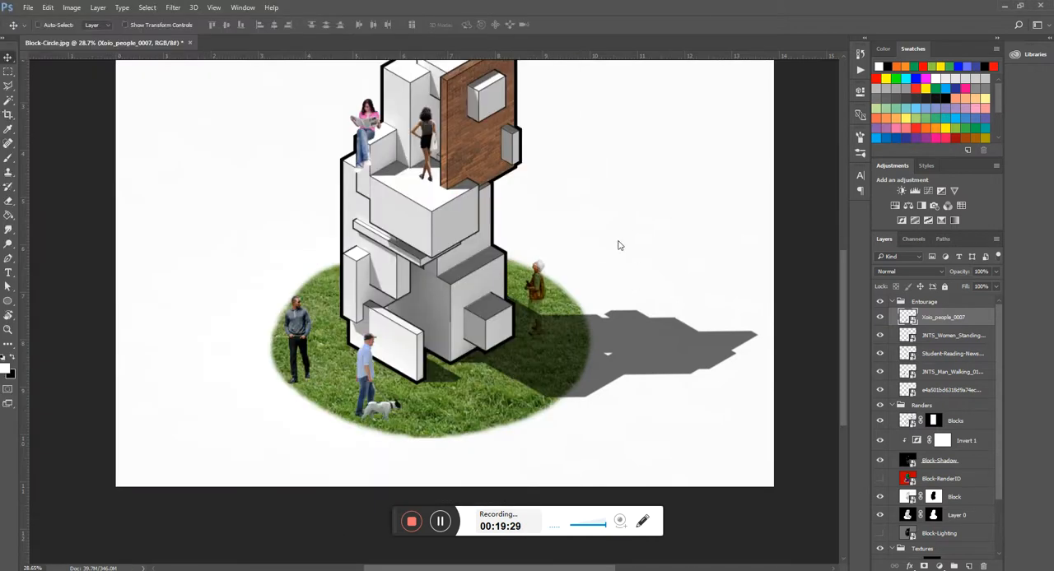
- Scale the placed tree to about 41% and stand it on the lawn's edge at the left side of the block model
{"action": "scroll", "coordinate": [517, 380], "scroll_direction": "down", "scroll_amount": 5}
{"action": "left_click_drag", "start_coordinate": [540, 439], "coordinate": [415, 313]}
{"action": "left_click_drag", "start_coordinate": [381, 268], "coordinate": [396, 295]}
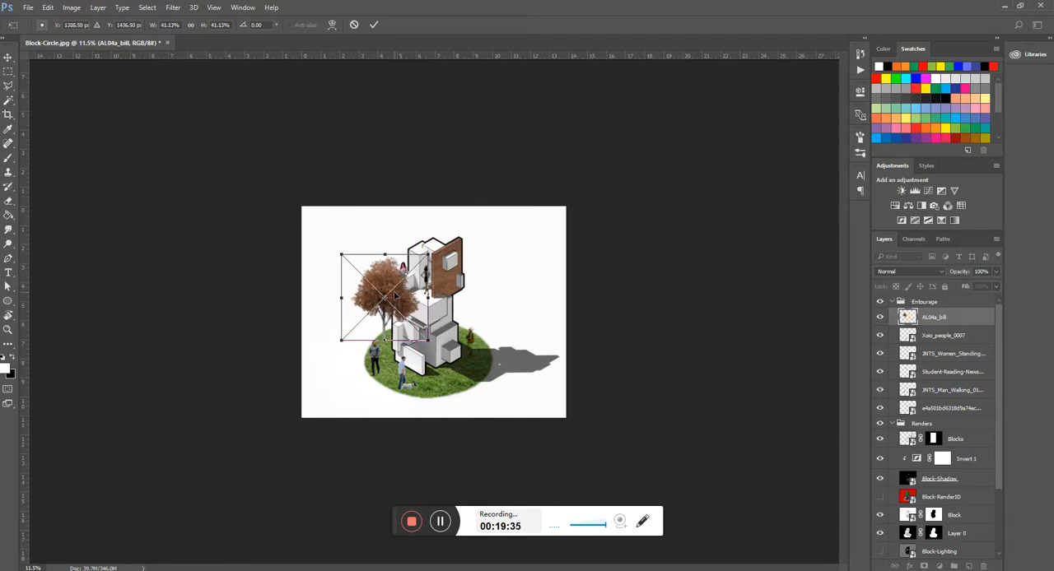
{"action": "key", "text": "Return"}
{"action": "scroll", "coordinate": [398, 298], "scroll_direction": "up", "scroll_amount": 5}
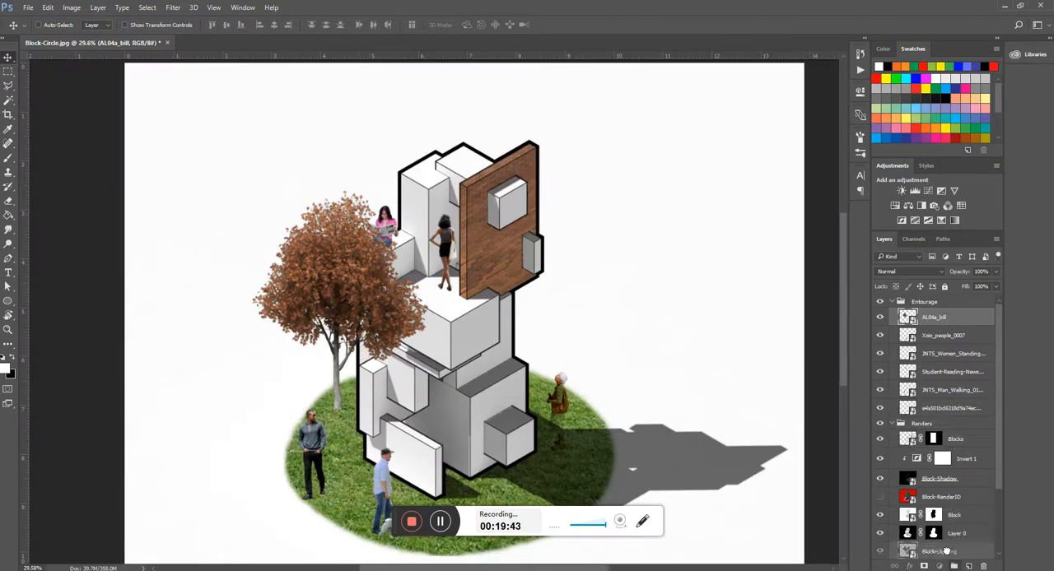
- Try the AL04a_bill tree layer above Ground in the Textures group, and move it back to the top of Entourage
{"action": "scroll", "coordinate": [947, 317], "scroll_direction": "down", "scroll_amount": 1}
{"action": "left_click_drag", "start_coordinate": [930, 303], "coordinate": [932, 499]}
{"action": "scroll", "coordinate": [980, 493], "scroll_direction": "down", "scroll_amount": 1}
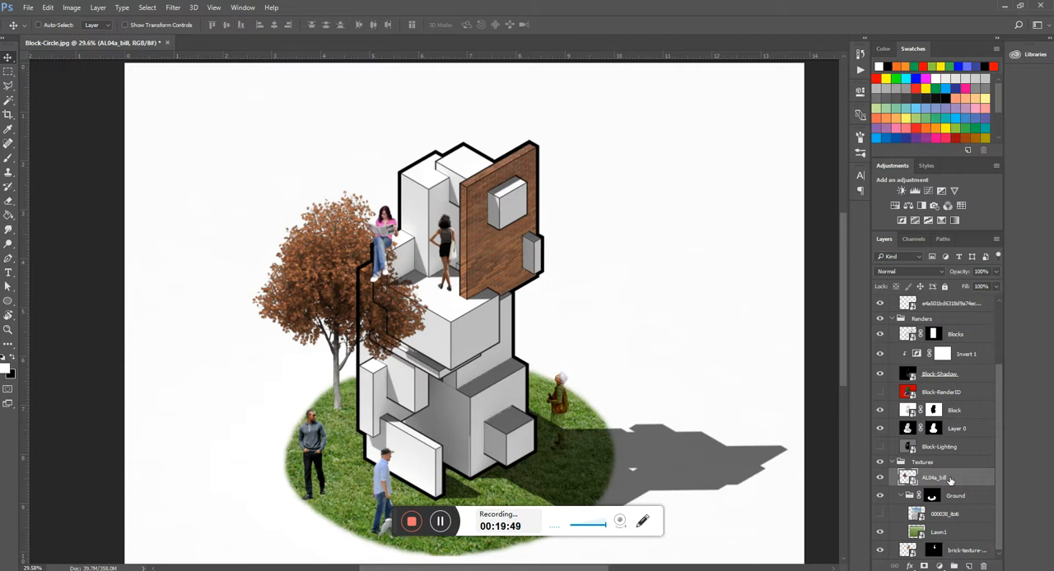
{"action": "left_click_drag", "start_coordinate": [949, 480], "coordinate": [946, 318]}
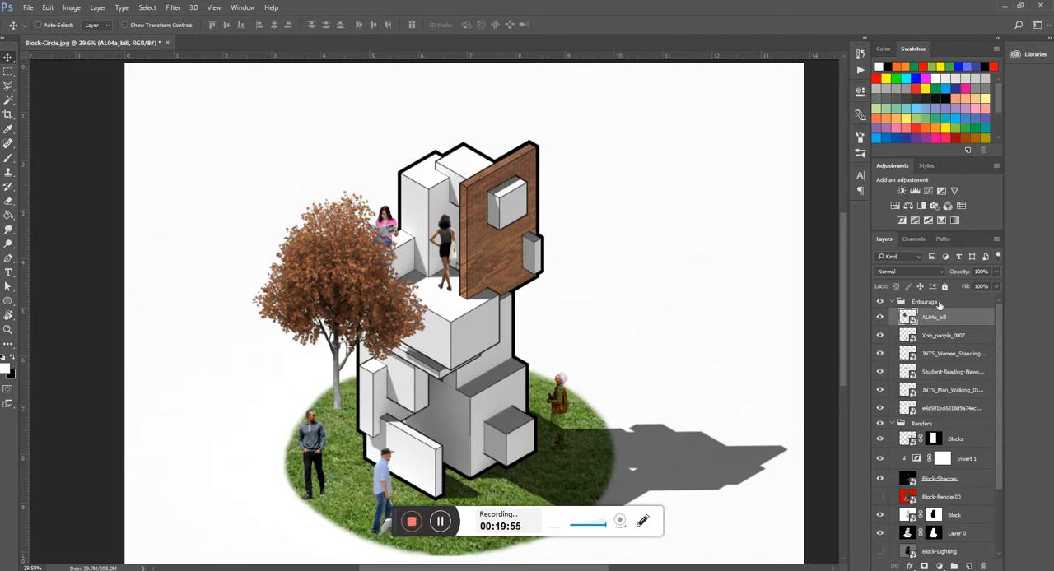
- Move the AL04a_bill layer out of Entourage to just above Renders and create a group named Background above it
{"action": "left_click_drag", "start_coordinate": [933, 317], "coordinate": [924, 420]}
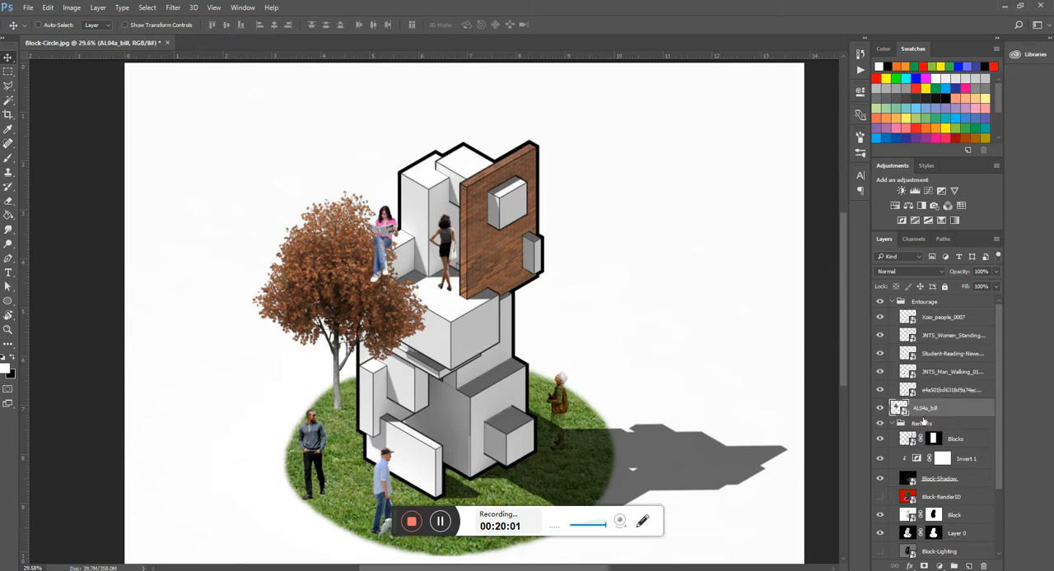
{"action": "key", "text": "ctrl+g"}
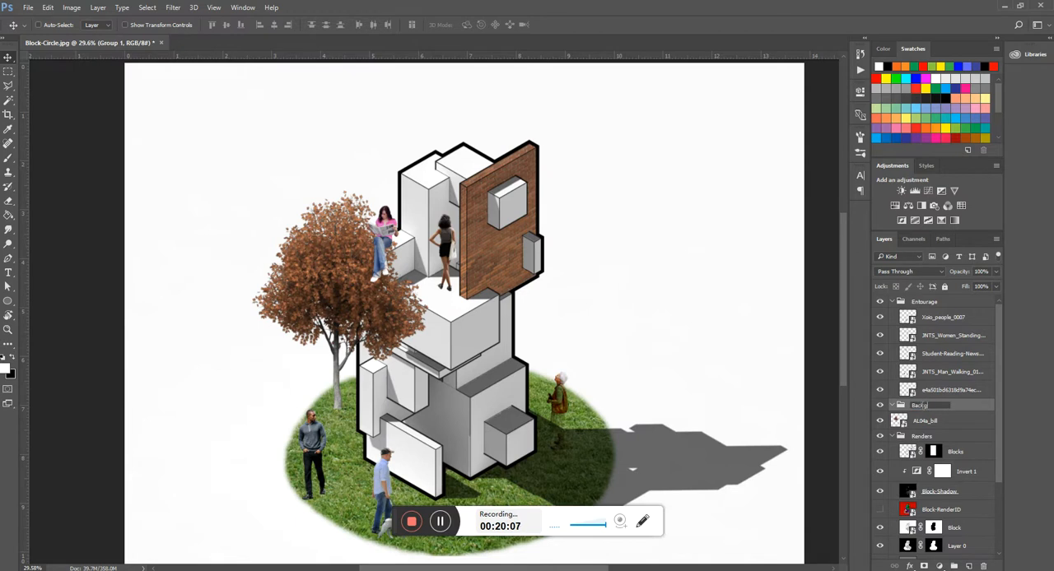
{"action": "key", "text": "Return"}
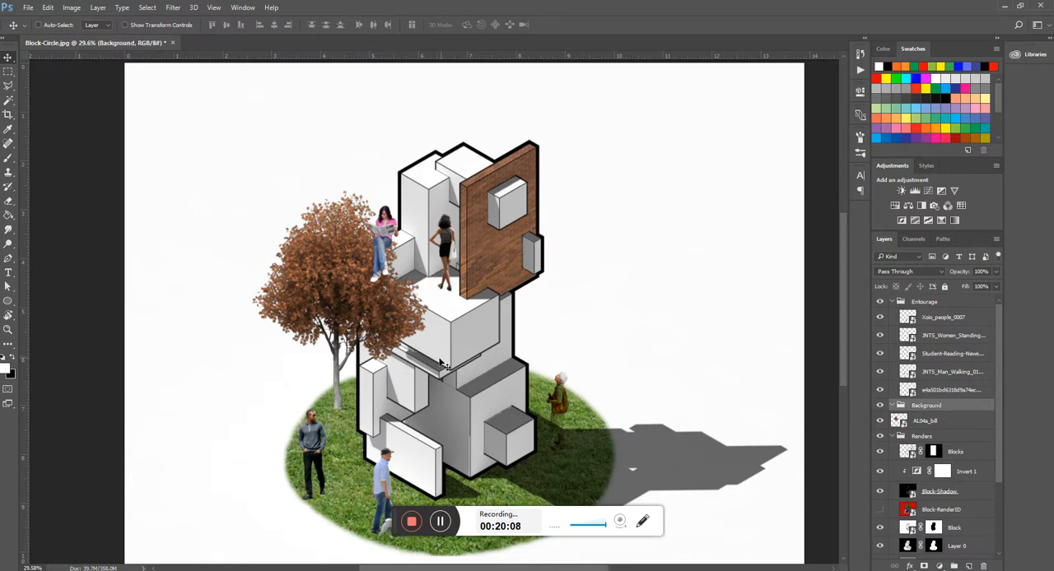
- Load the Block layer's mask in the Renders group as a selection
{"action": "scroll", "coordinate": [929, 486], "scroll_direction": "down", "scroll_amount": 3}
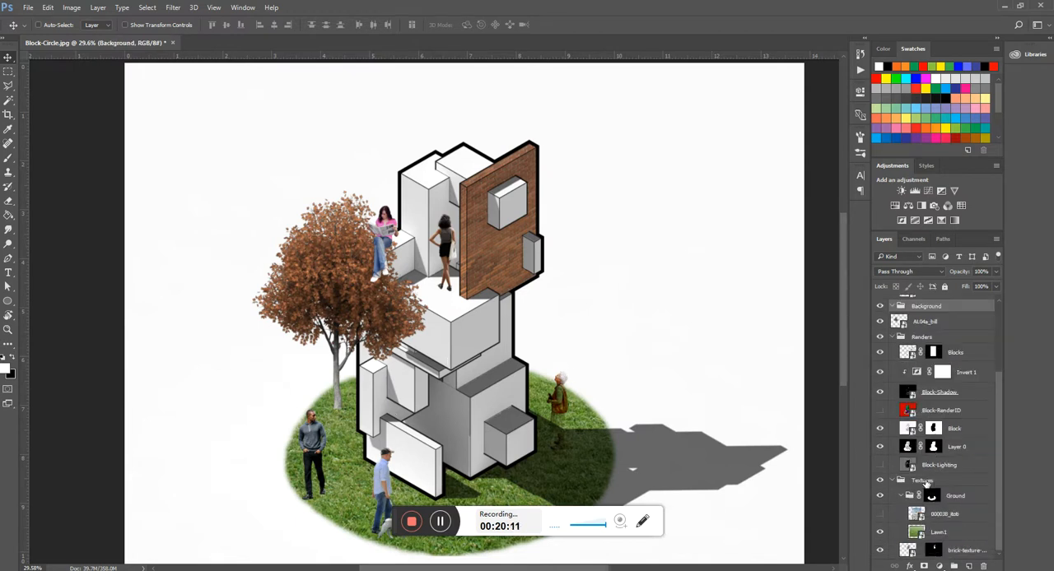
{"action": "right_click", "coordinate": [936, 431]}
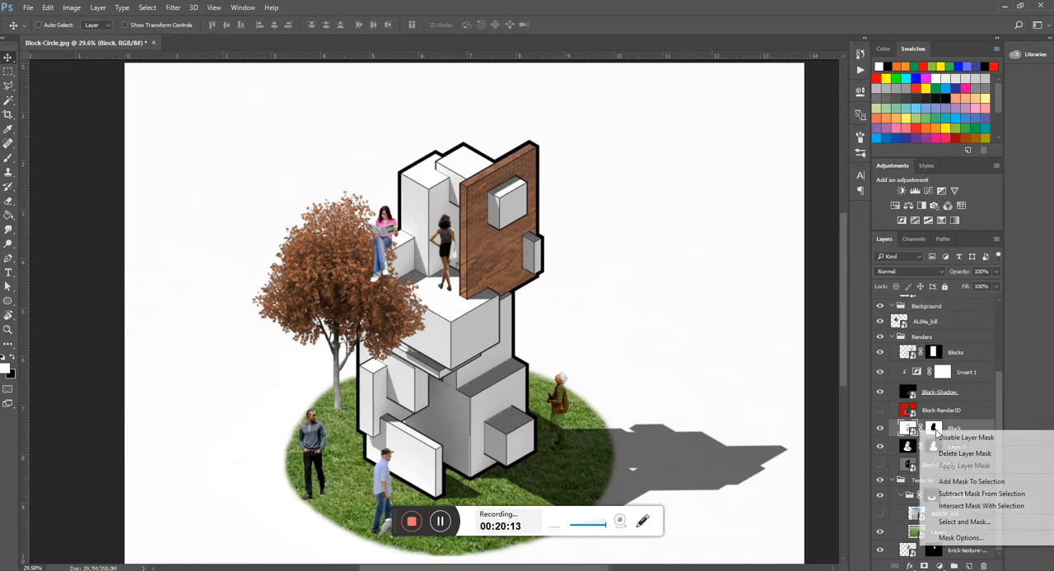
{"action": "left_click", "coordinate": [967, 481]}
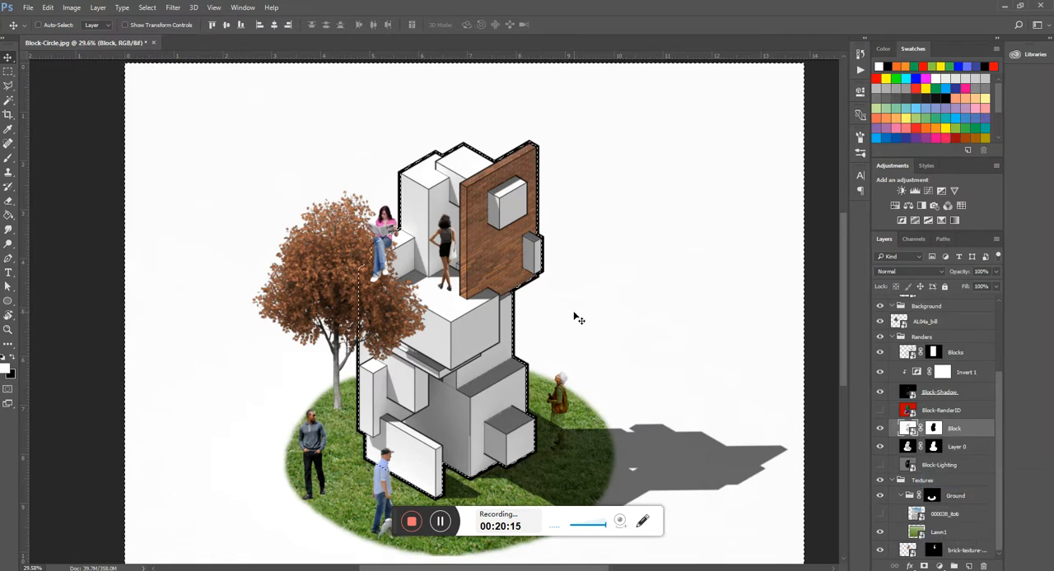
{"action": "key", "text": "l"}
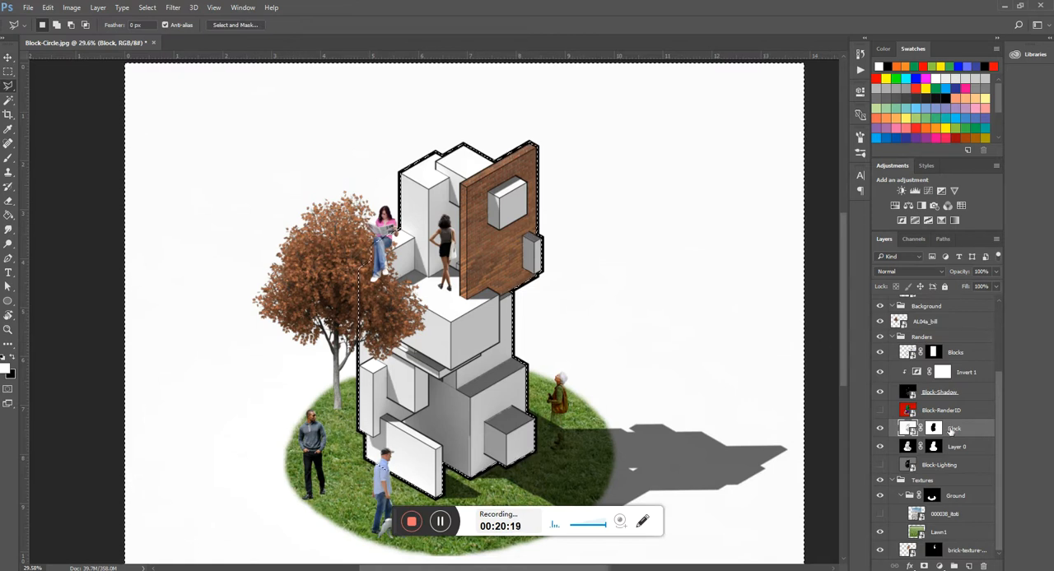
{"action": "scroll", "coordinate": [527, 212], "scroll_direction": "down", "scroll_amount": 3}
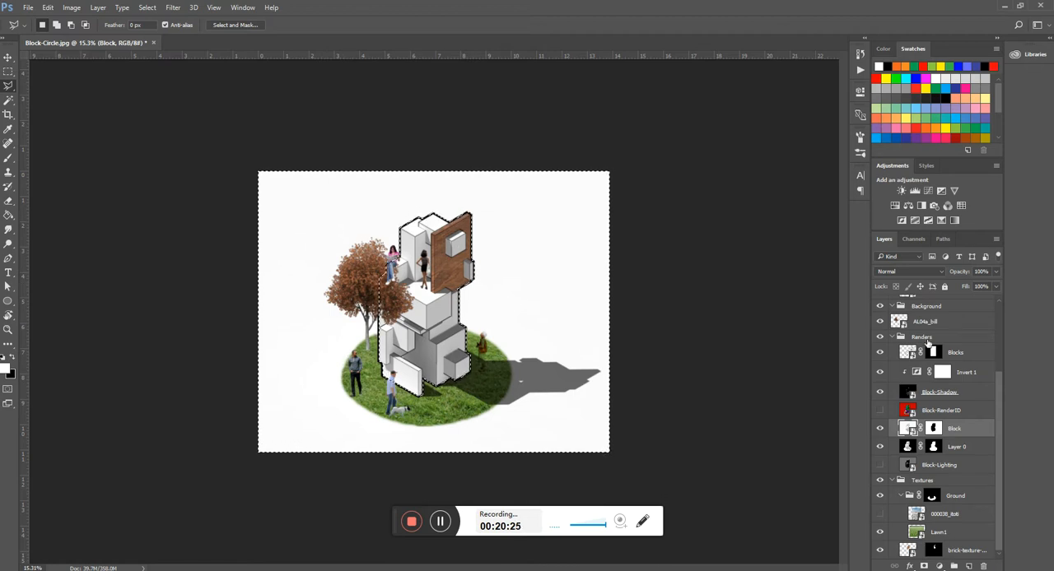
- Mask the Background group with the active selection and move the AL04a_bill tree layer into the group
{"action": "scroll", "coordinate": [944, 401], "scroll_direction": "up", "scroll_amount": 2}
{"action": "scroll", "coordinate": [944, 400], "scroll_direction": "up", "scroll_amount": 1}
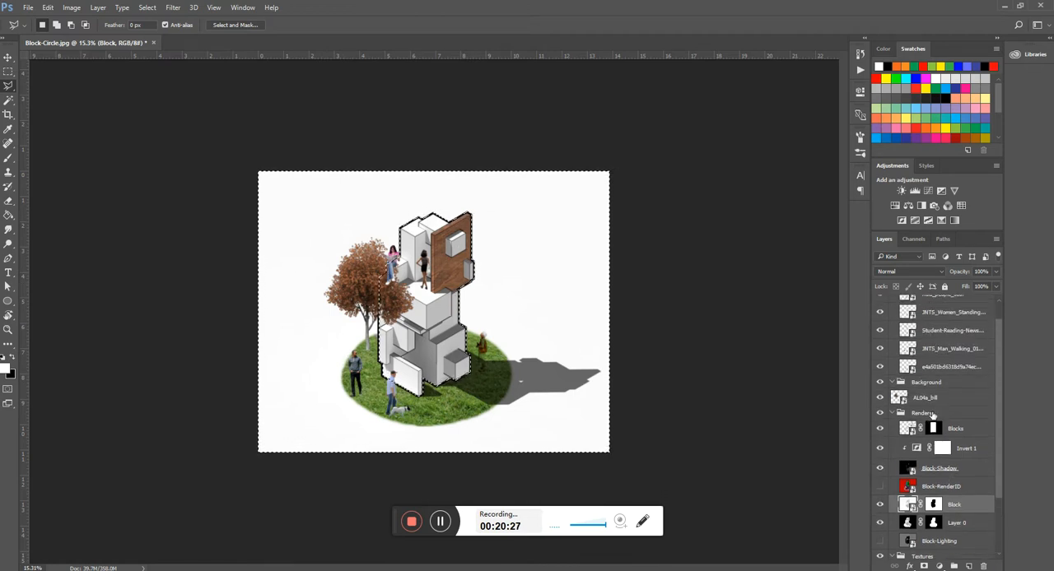
{"action": "left_click", "coordinate": [926, 382]}
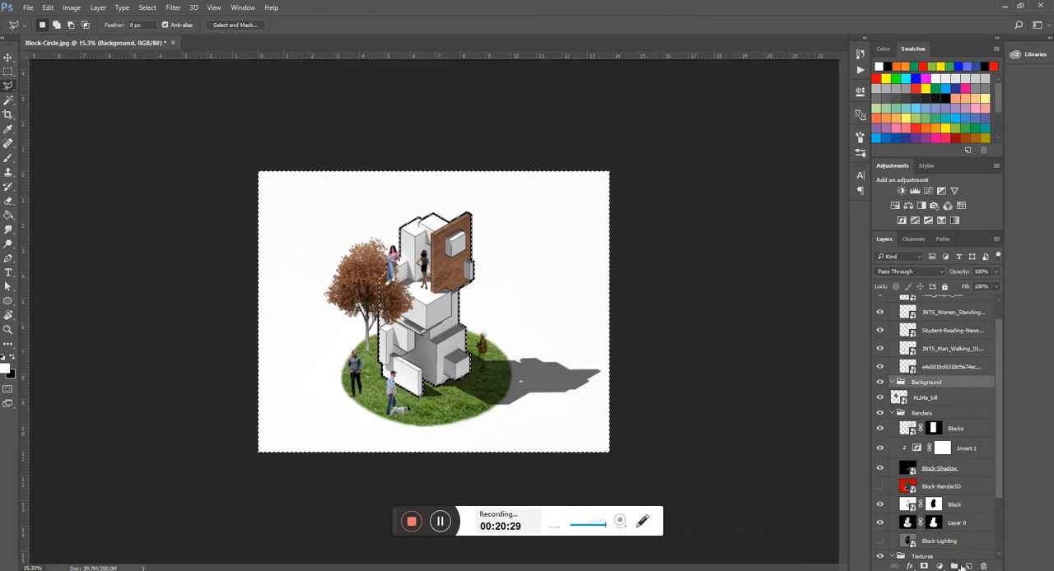
{"action": "left_click", "coordinate": [923, 566]}
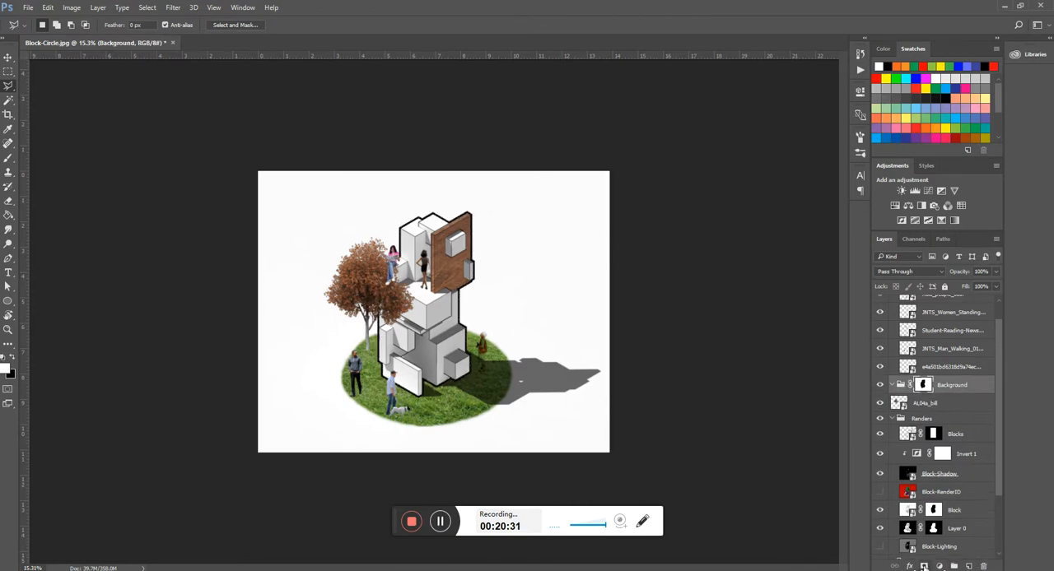
{"action": "left_click_drag", "start_coordinate": [939, 385], "coordinate": [940, 387]}
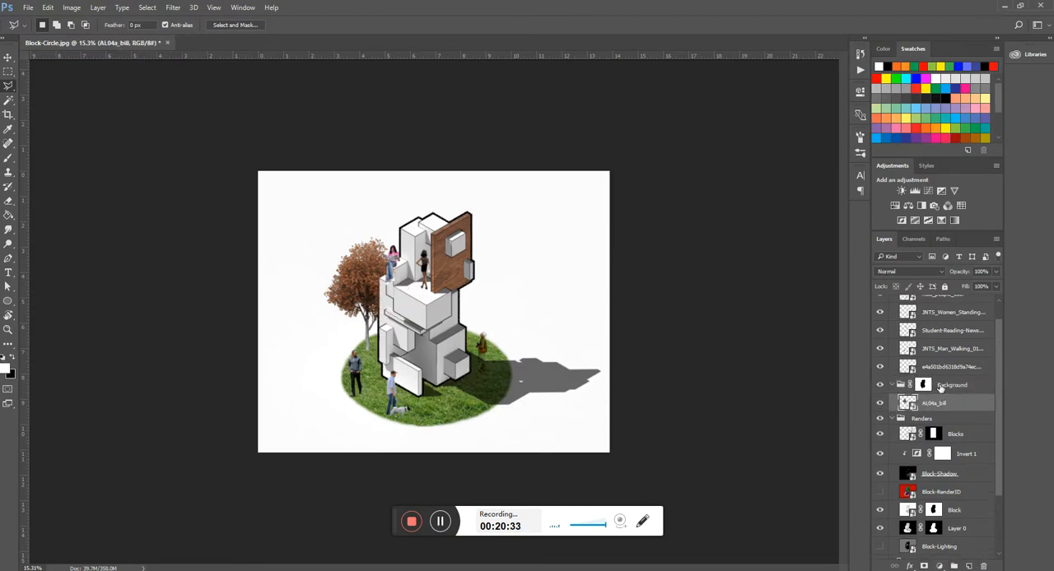
- Place the AL17a_bill tree image from the Resources folder above AL04a_bill in the Background group
{"action": "scroll", "coordinate": [355, 339], "scroll_direction": "up", "scroll_amount": 3}
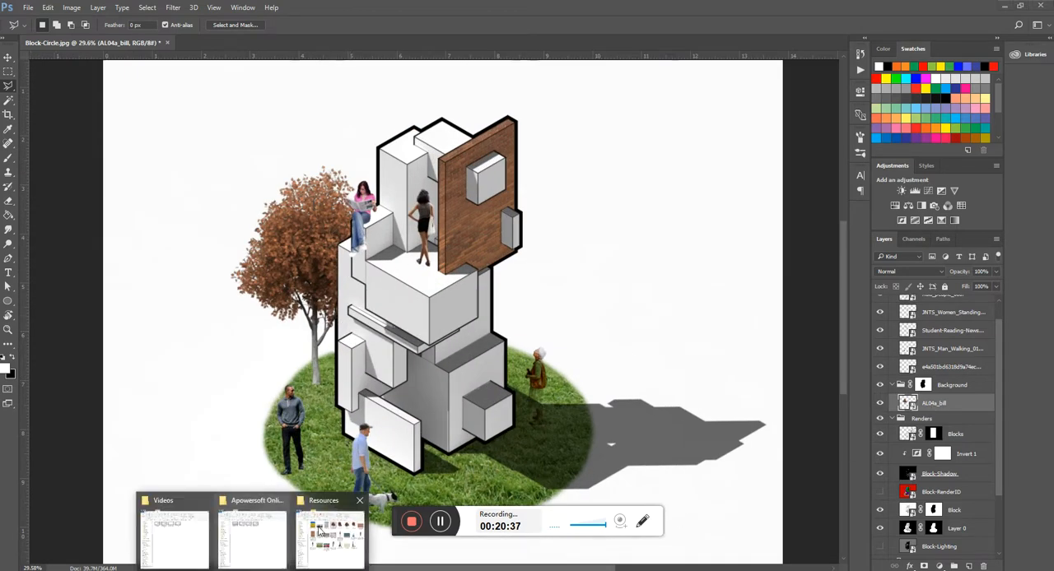
{"action": "left_click", "coordinate": [327, 554]}
{"action": "left_click_drag", "start_coordinate": [360, 135], "coordinate": [626, 239]}
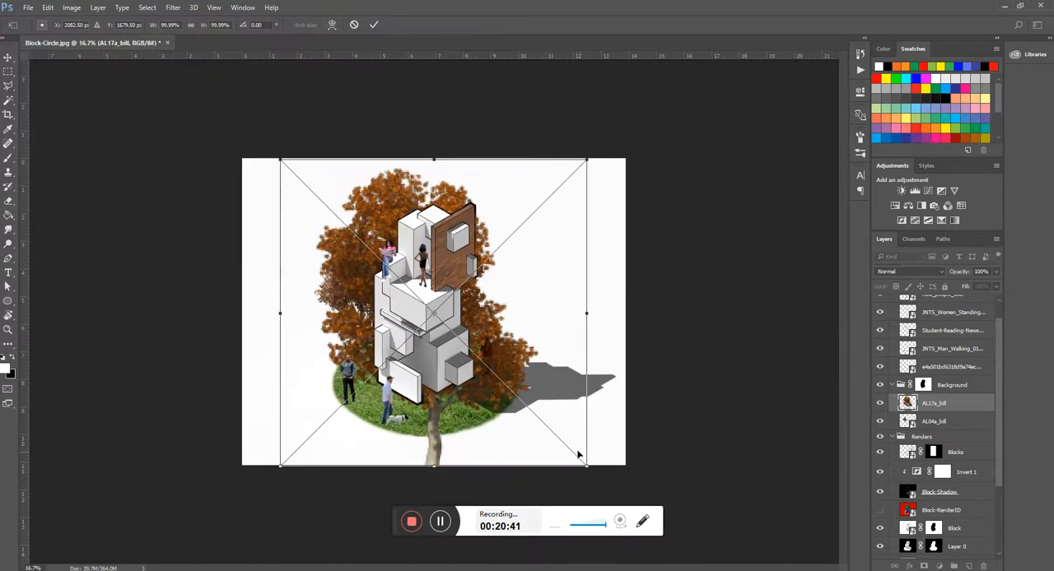
- Scale down the placed AL17a_bill tree and stand it on the lawn's edge behind the right side of the block model
{"action": "left_click_drag", "start_coordinate": [586, 465], "coordinate": [466, 345]}
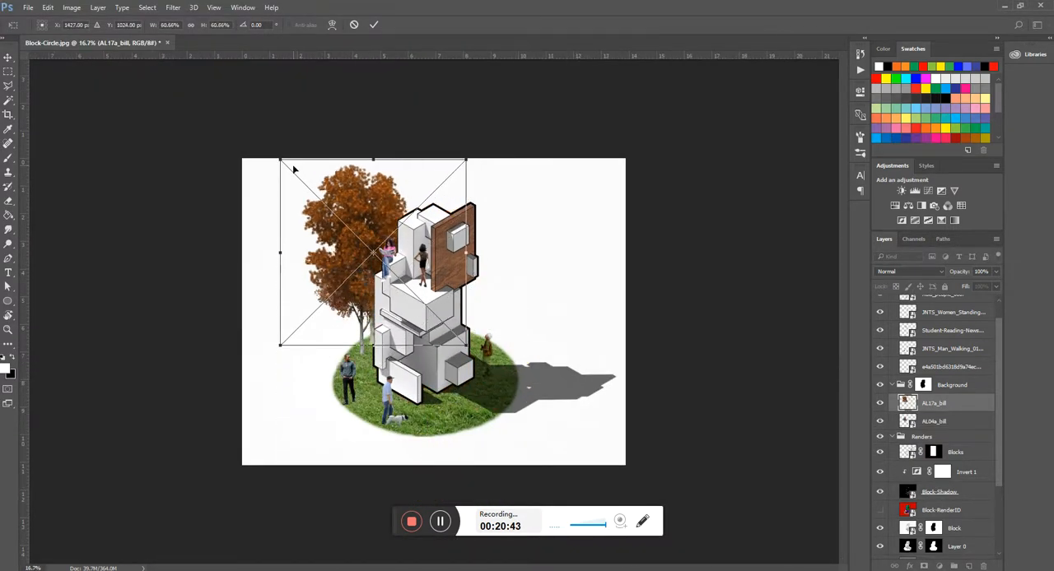
{"action": "left_click_drag", "start_coordinate": [281, 161], "coordinate": [351, 232]}
{"action": "left_click_drag", "start_coordinate": [409, 297], "coordinate": [486, 311]}
{"action": "key", "text": "Return"}
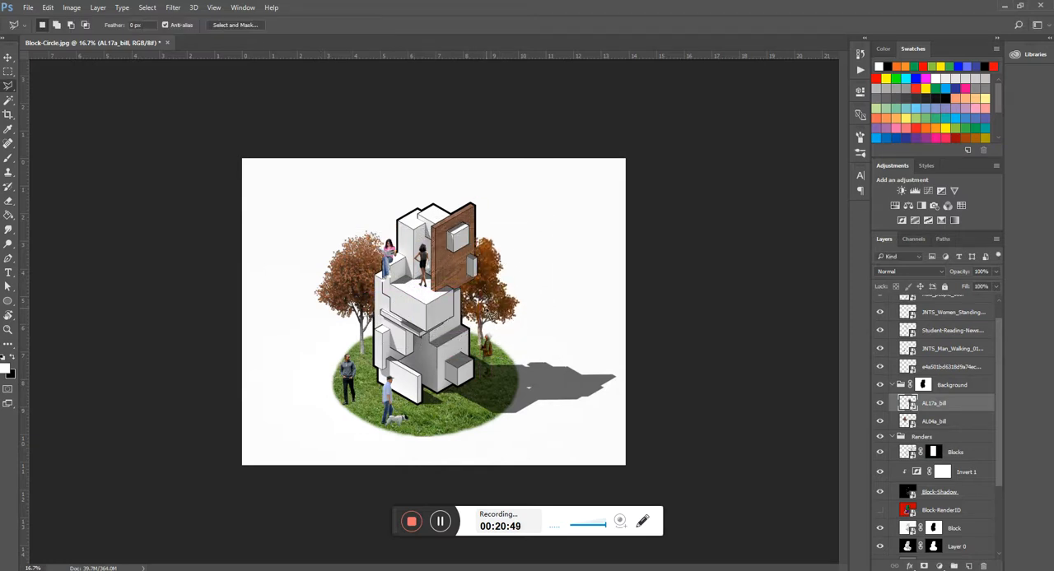
- Select the strip along the brick wall's right and lower outline where leaves overlap it, using the Polygonal Lasso
{"action": "scroll", "coordinate": [396, 376], "scroll_direction": "up", "scroll_amount": 3}
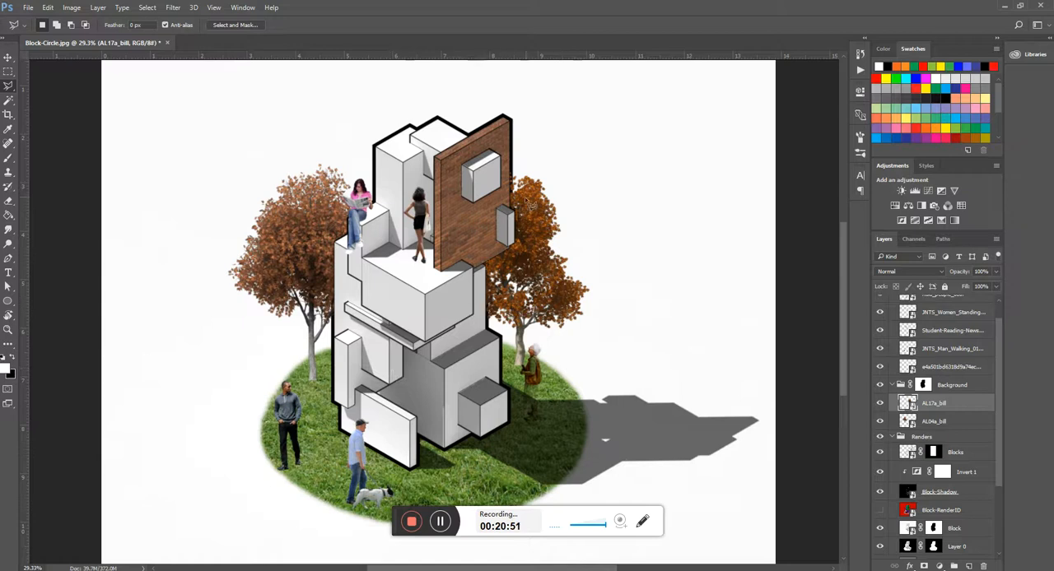
{"action": "scroll", "coordinate": [510, 164], "scroll_direction": "up", "scroll_amount": 4}
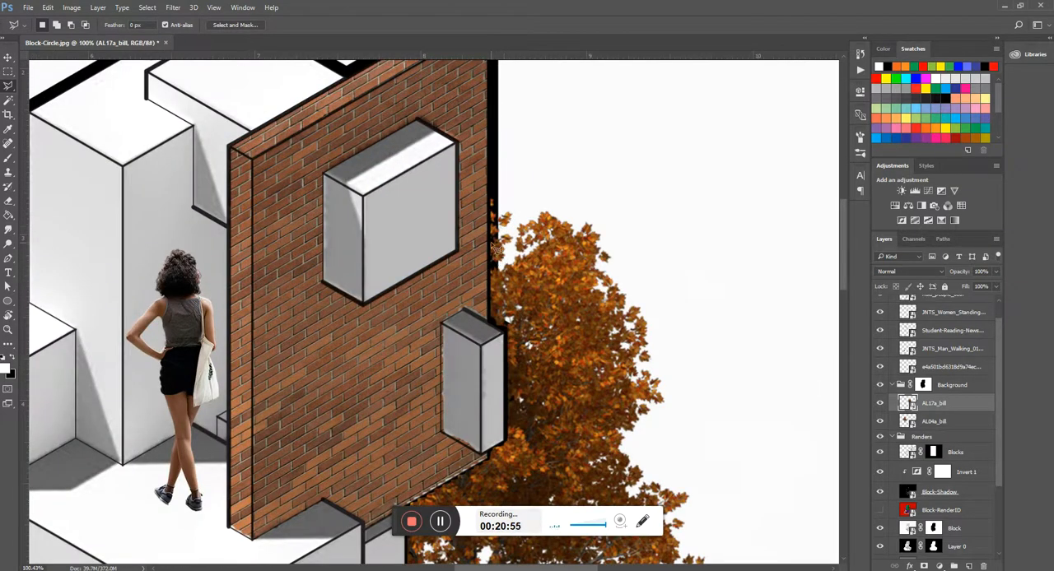
{"action": "scroll", "coordinate": [495, 247], "scroll_direction": "up", "scroll_amount": 2}
{"action": "left_click", "coordinate": [504, 163]}
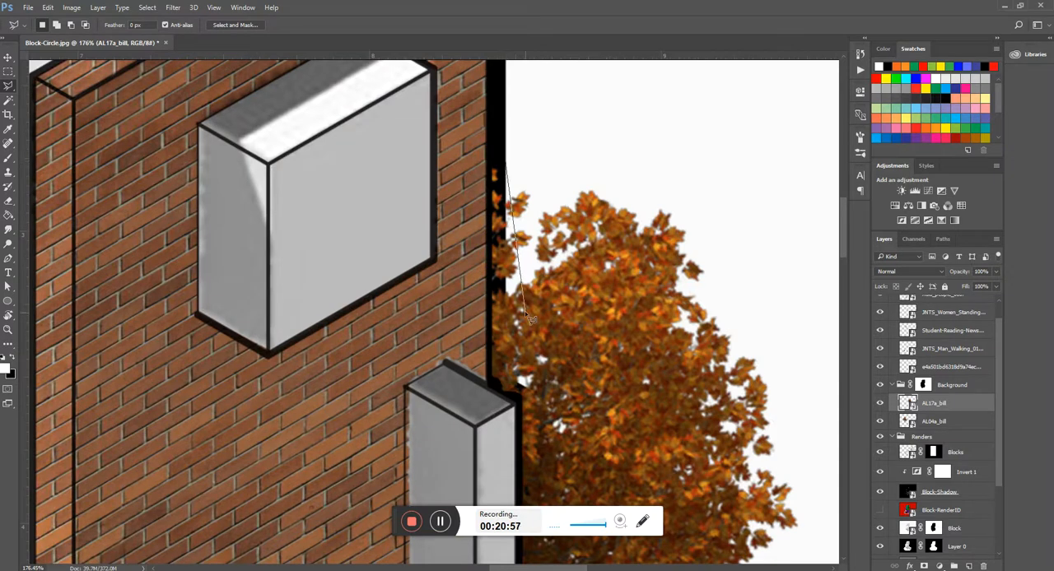
{"action": "left_click", "coordinate": [534, 395]}
{"action": "scroll", "coordinate": [535, 397], "scroll_direction": "down", "scroll_amount": 5}
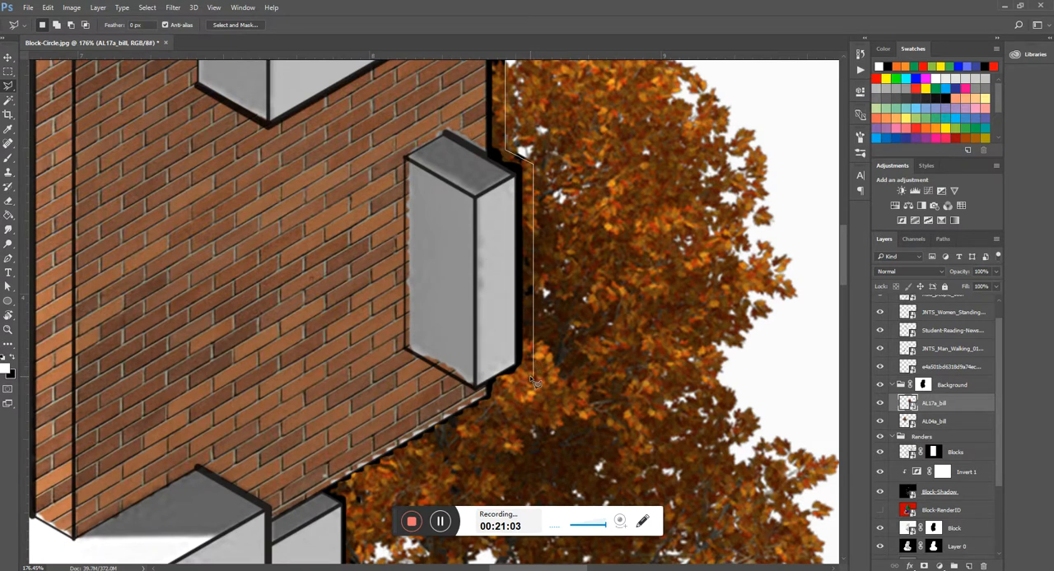
{"action": "left_click", "coordinate": [343, 488]}
{"action": "scroll", "coordinate": [352, 402], "scroll_direction": "up", "scroll_amount": 6}
{"action": "left_click", "coordinate": [448, 210]}
{"action": "scroll", "coordinate": [449, 210], "scroll_direction": "down", "scroll_amount": 6}
{"action": "scroll", "coordinate": [449, 211], "scroll_direction": "up", "scroll_amount": 2}
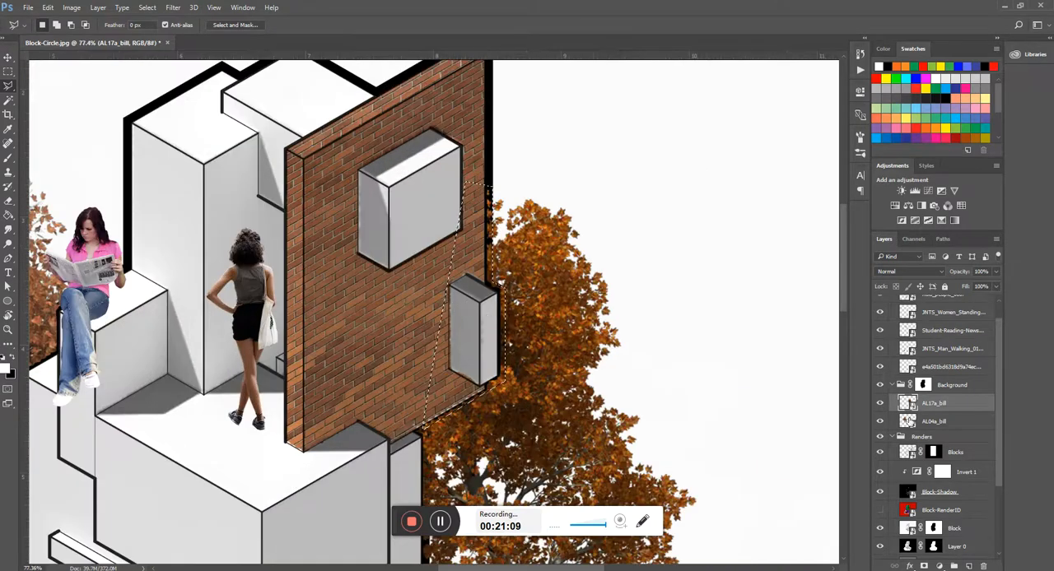
- Paint the selected strip black on the Background group's mask to hide the leaves over the outline, and clear the selection
{"action": "left_click", "coordinate": [923, 385]}
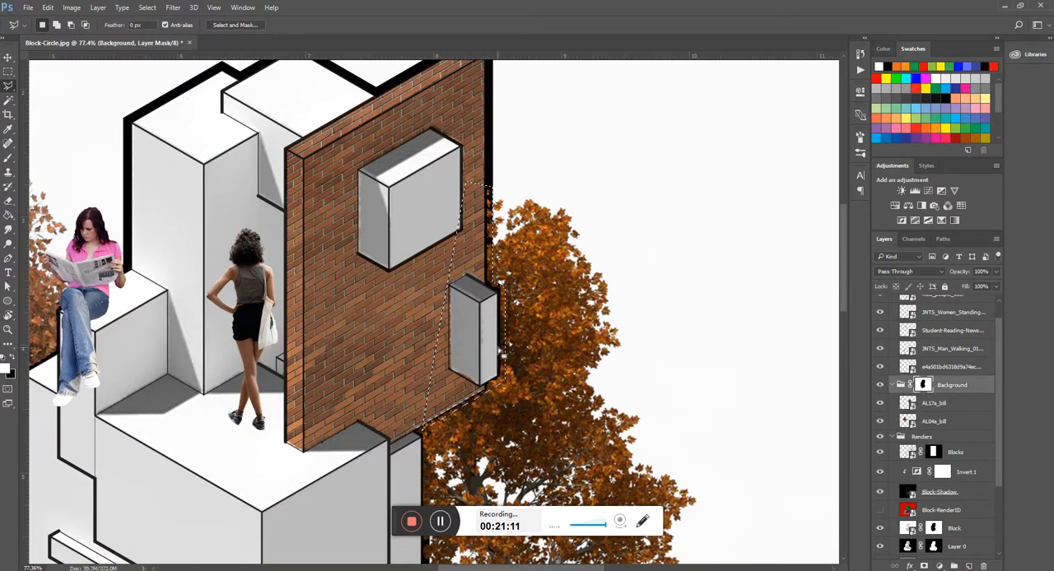
{"action": "key", "text": "b"}
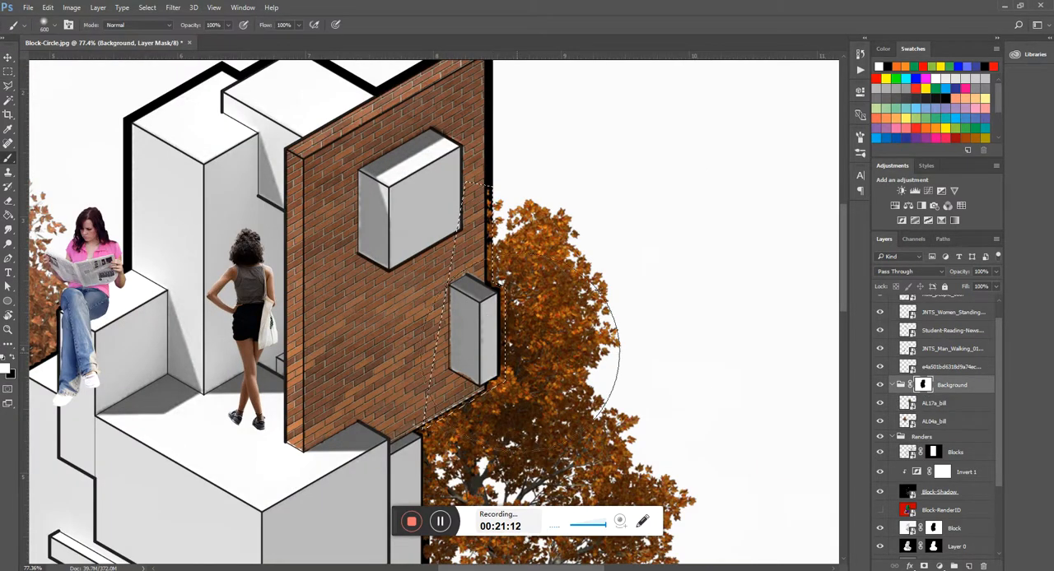
{"action": "left_click", "coordinate": [882, 67]}
{"action": "mouse_move", "coordinate": [461, 214]}
{"action": "left_mouse_down"}
{"action": "mouse_move", "coordinate": [469, 406]}
{"action": "mouse_move", "coordinate": [464, 244]}
{"action": "mouse_move", "coordinate": [455, 339]}
{"action": "mouse_move", "coordinate": [486, 336]}
{"action": "left_mouse_up"}
{"action": "key", "text": "l"}
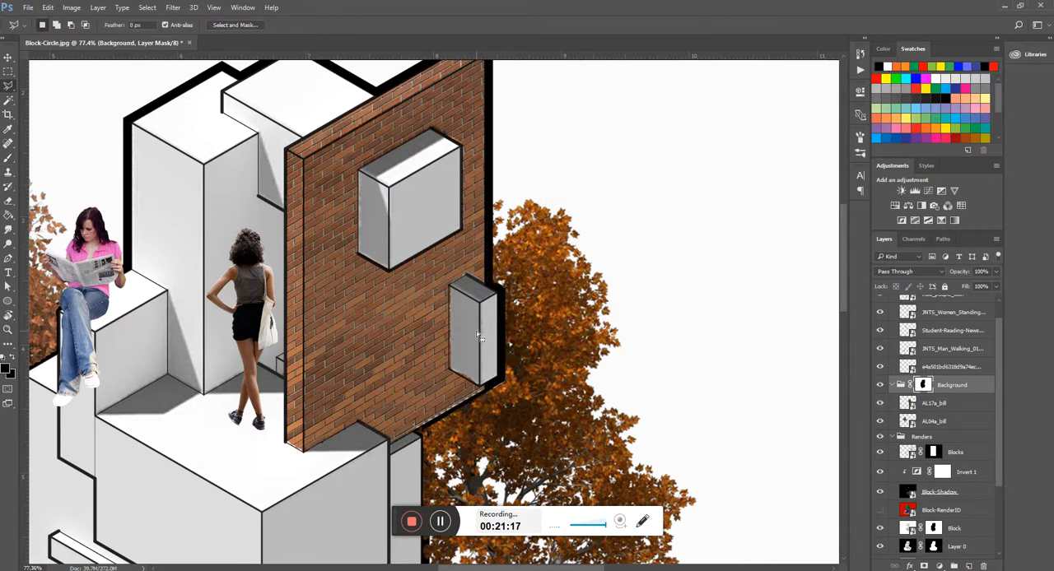
{"action": "scroll", "coordinate": [531, 319], "scroll_direction": "down", "scroll_amount": 3}
{"action": "scroll", "coordinate": [527, 319], "scroll_direction": "up", "scroll_amount": 2}
{"action": "scroll", "coordinate": [613, 340], "scroll_direction": "down", "scroll_amount": 1}
{"action": "scroll", "coordinate": [613, 340], "scroll_direction": "down", "scroll_amount": 2}
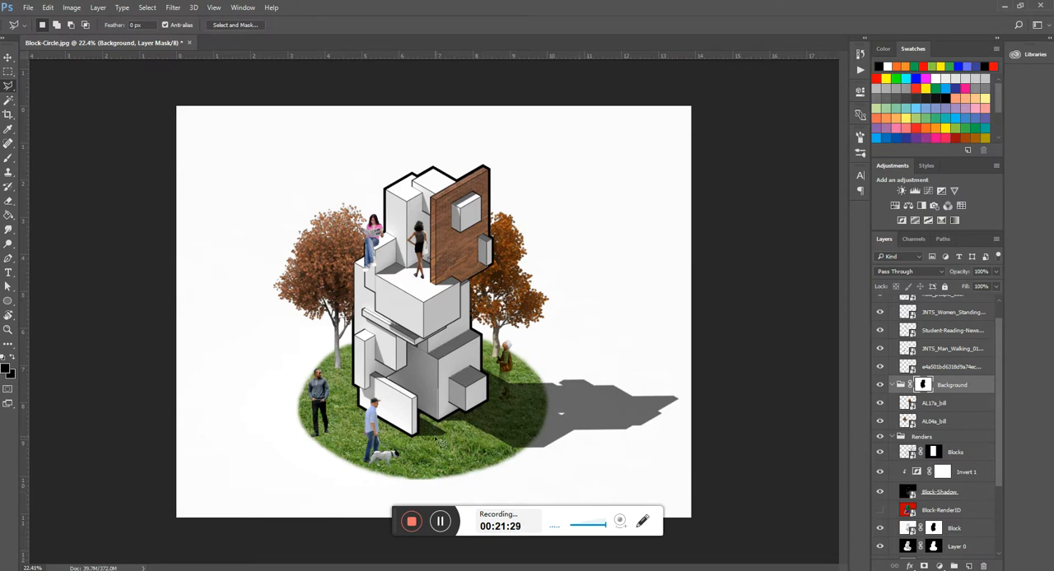
{"action": "scroll", "coordinate": [342, 381], "scroll_direction": "up", "scroll_amount": 2}
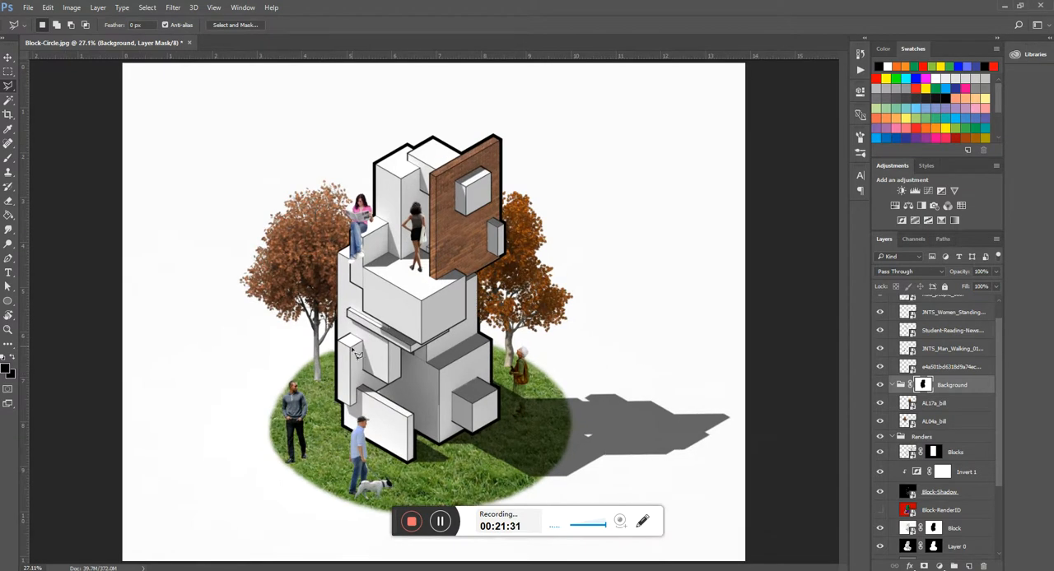